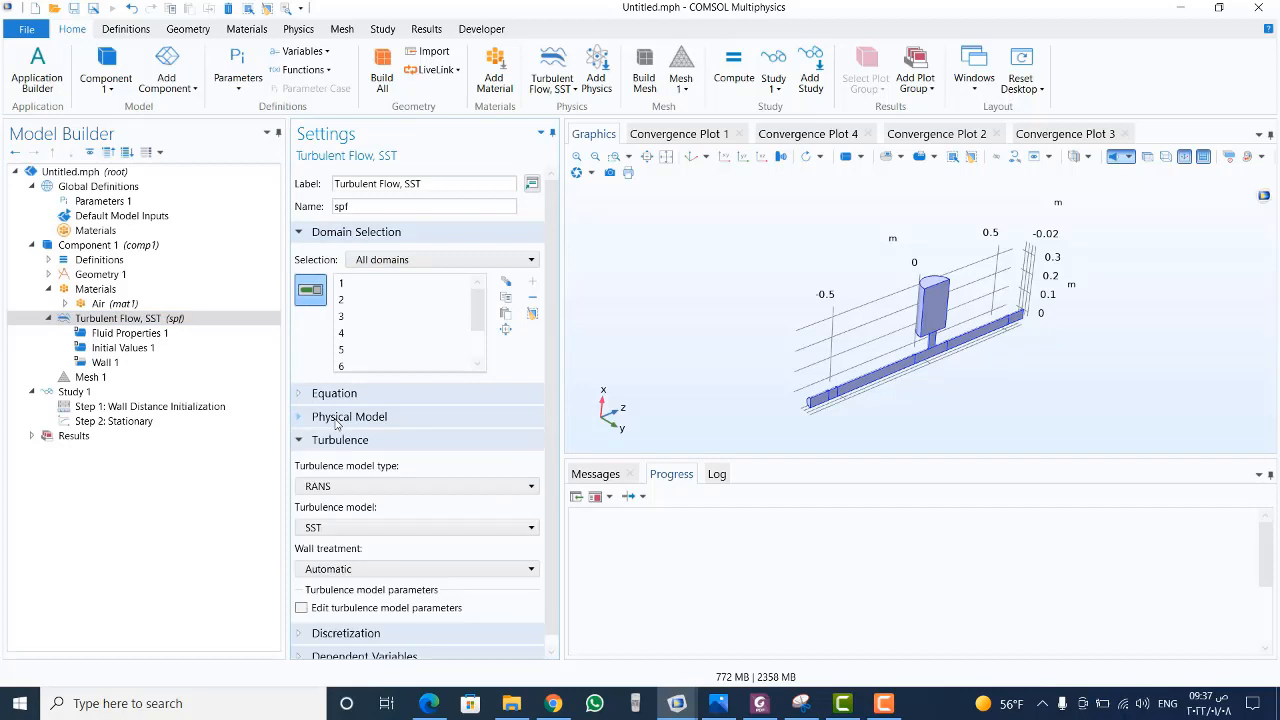
# - Set the compressibility of the Turbulent Flow, SST physical model to Compressible flow (Ma<0.3)
pyautogui.click(336, 420)
pyautogui.moveTo(552, 488); pyautogui.dragTo(552, 551)
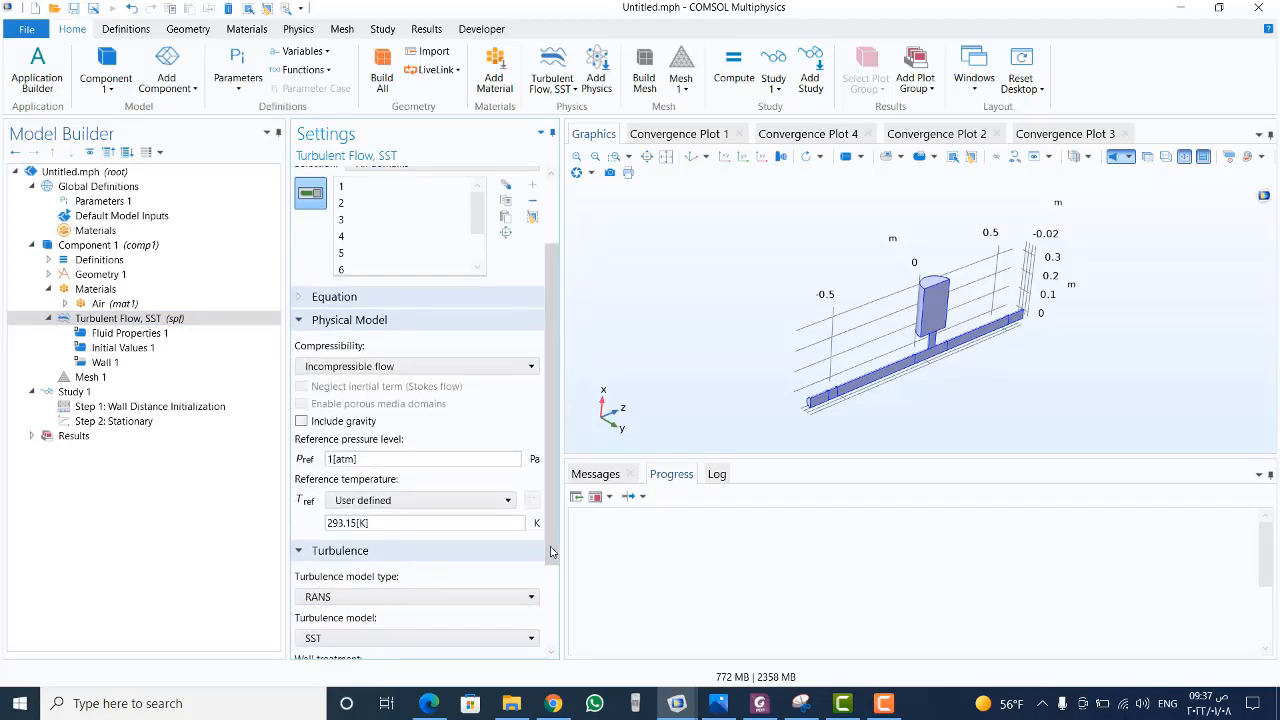
pyautogui.click(395, 370)
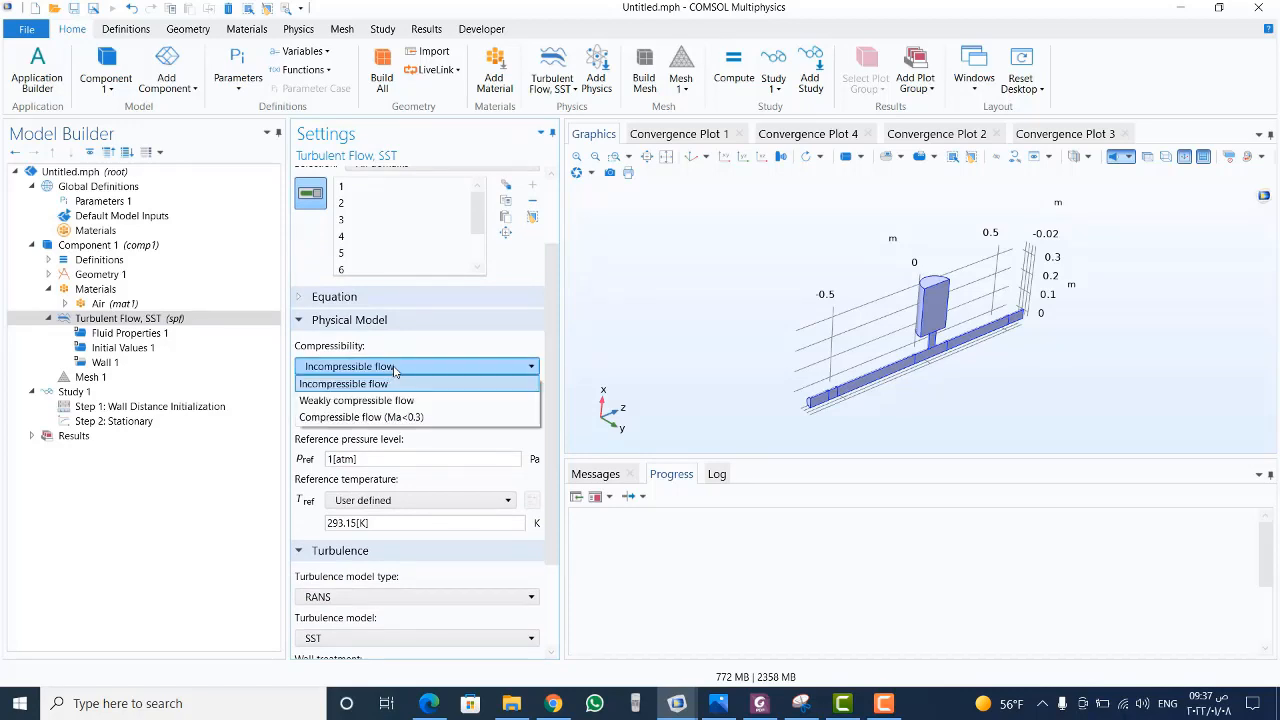
pyautogui.click(400, 424)
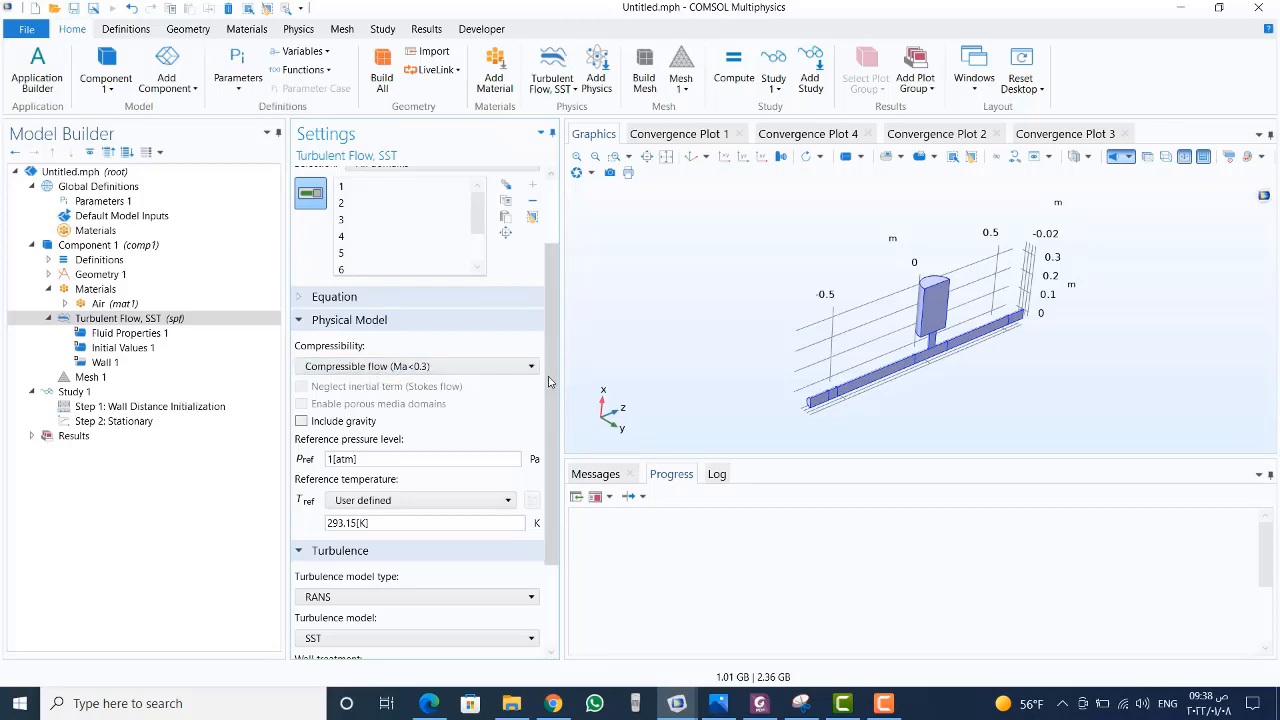
pyautogui.scroll(-1, 548, 376)
# - Add a Symmetry condition to the Turbulent Flow, SST interface and apply it to the predefined symmetry selection
pyautogui.click(168, 343)
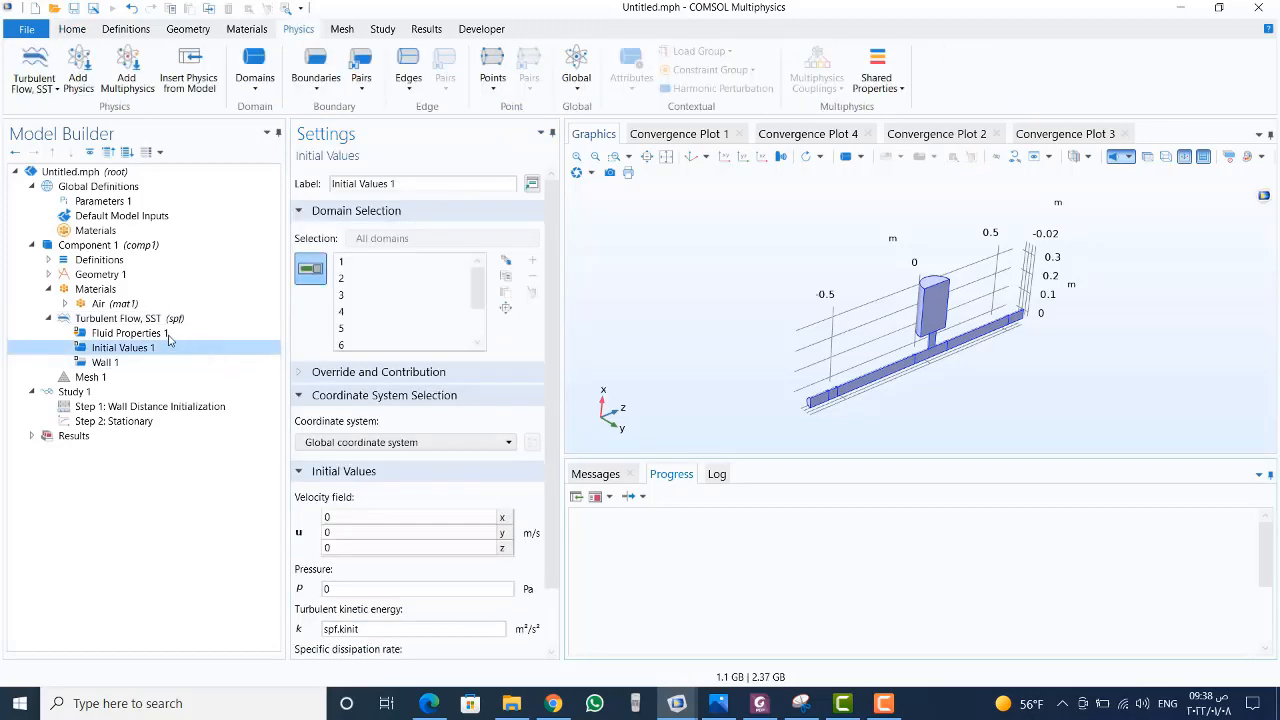
pyautogui.rightClick(140, 319)
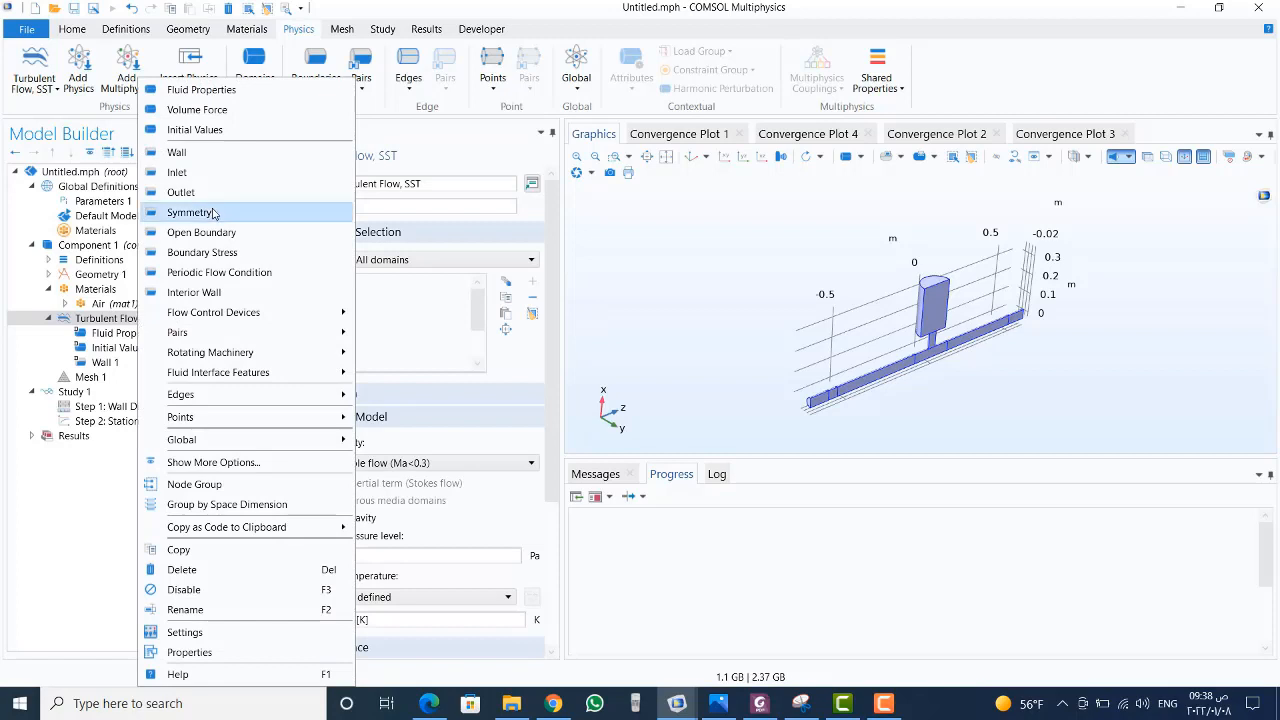
pyautogui.press('Escape')
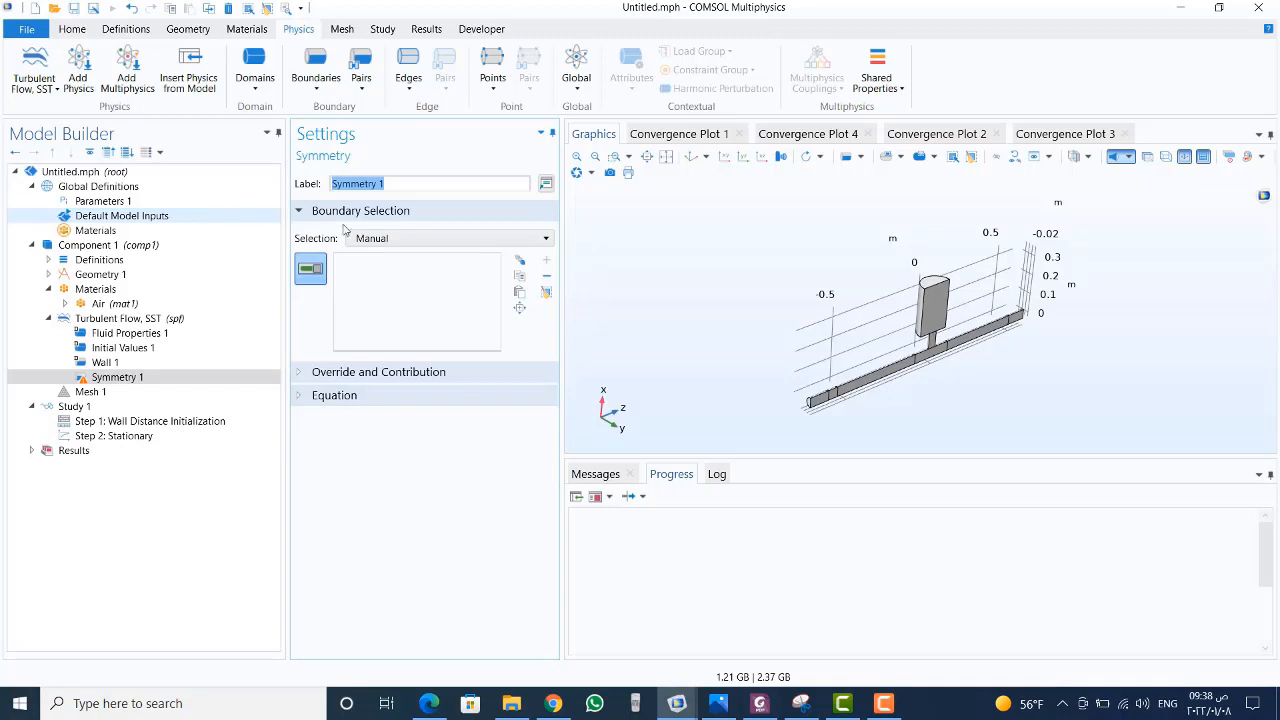
pyautogui.click(450, 239)
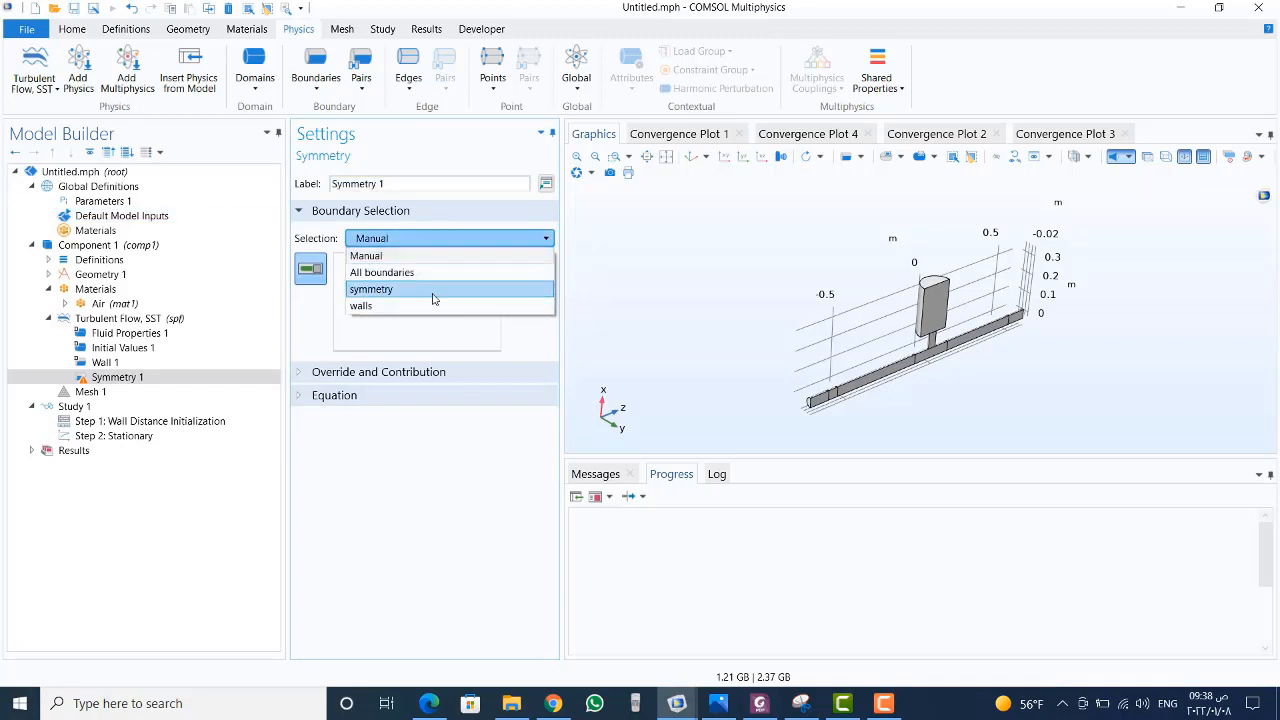
pyautogui.click(434, 289)
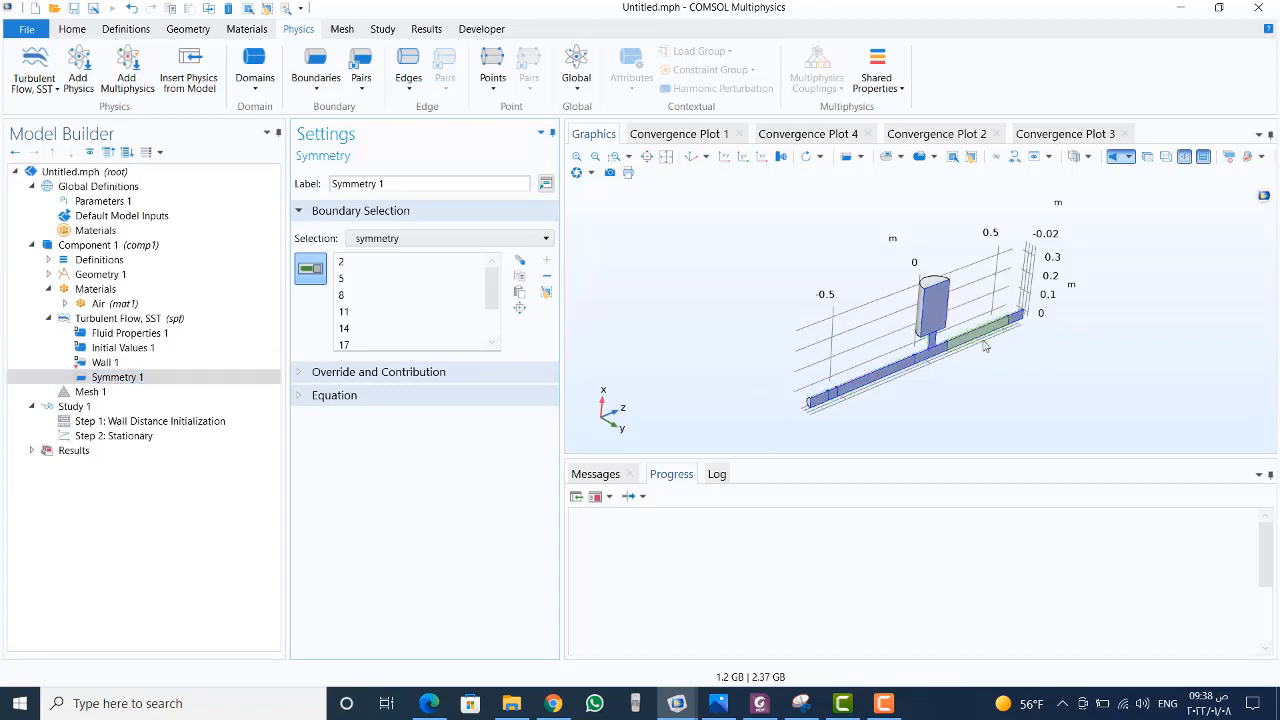
# - Add an Outlet condition to the turbulent flow and assign it to the pipe's end face on the positive z side
pyautogui.click(92, 320)
pyautogui.rightClick(92, 320)
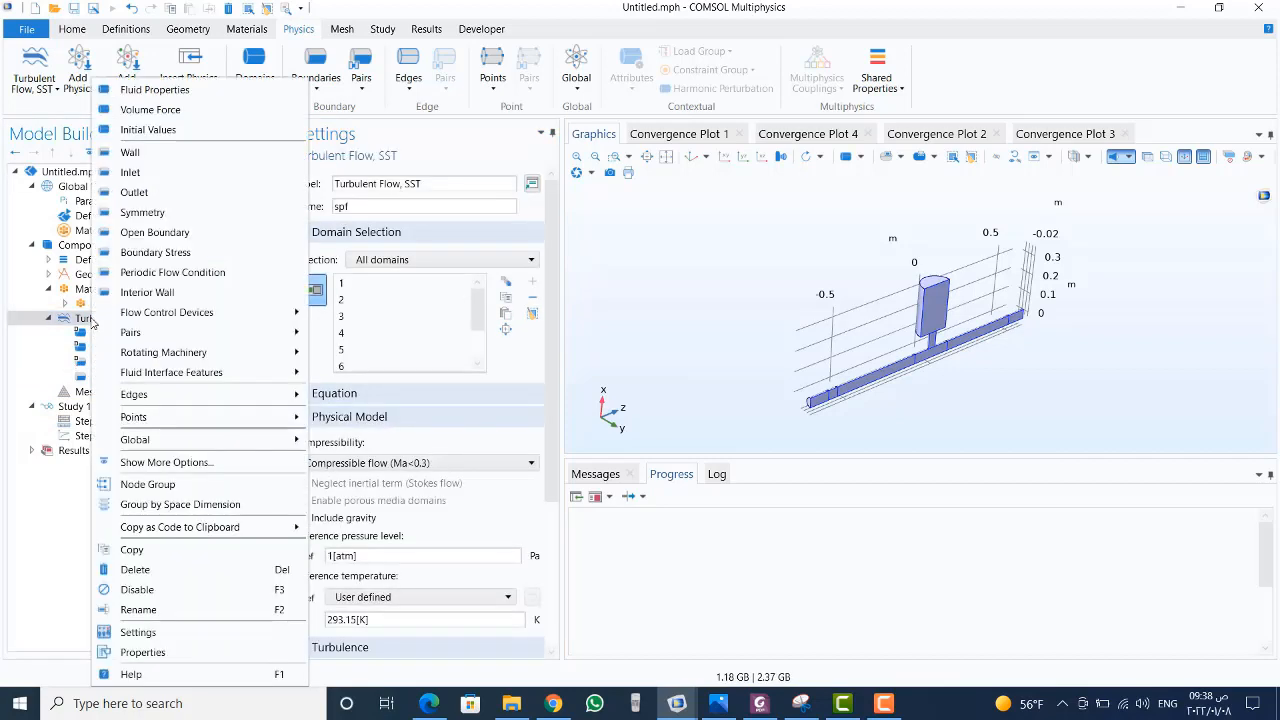
pyautogui.click(145, 193)
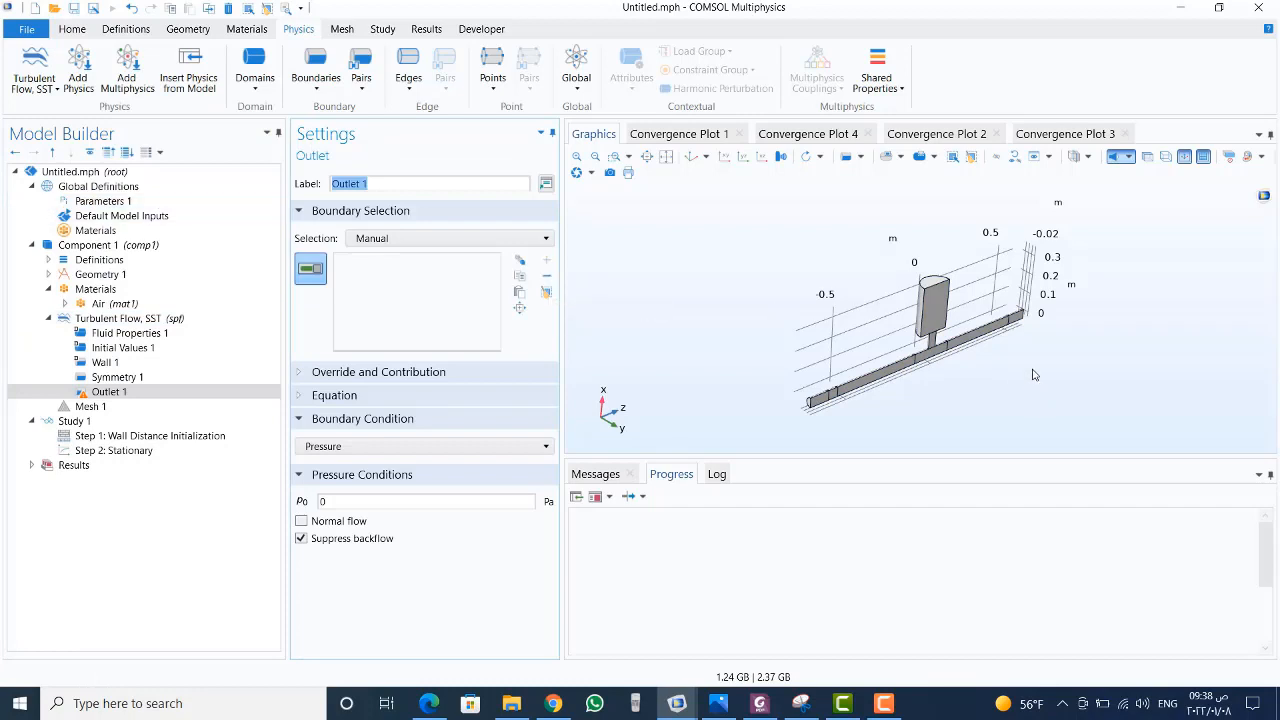
pyautogui.moveTo(1035, 373); pyautogui.dragTo(920, 394)
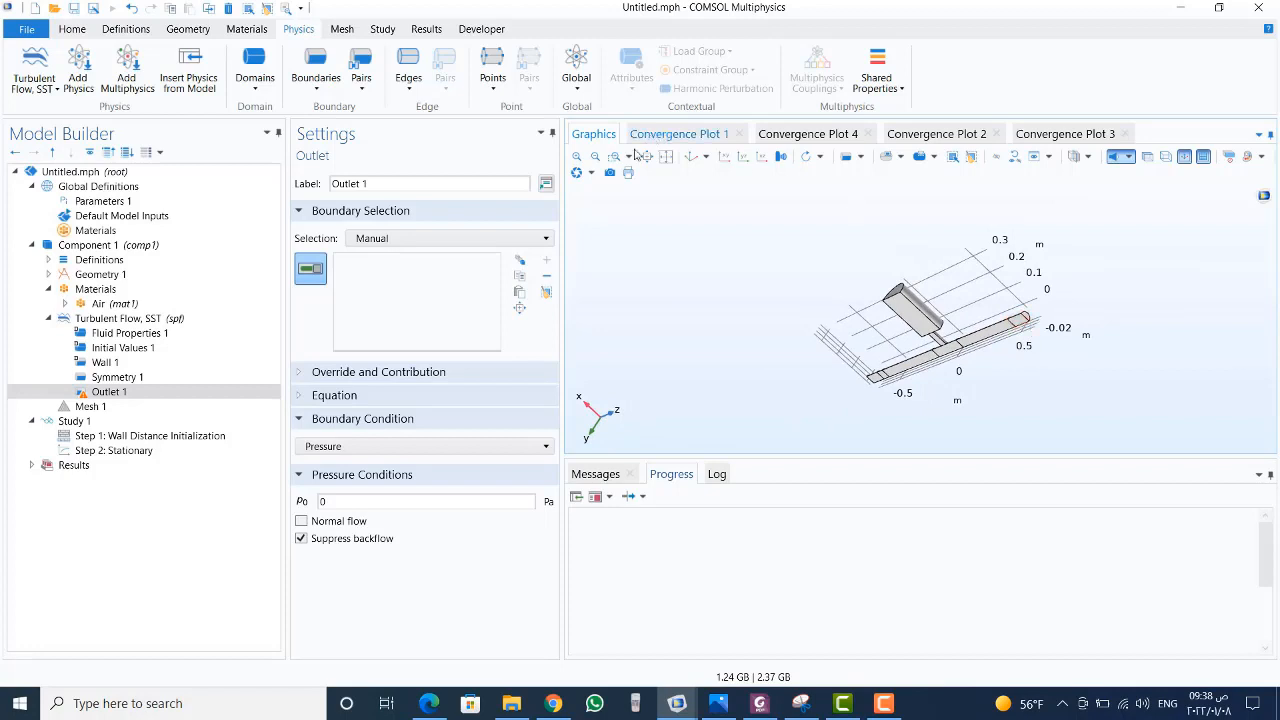
pyautogui.click(612, 157)
pyautogui.moveTo(980, 296); pyautogui.dragTo(1045, 328)
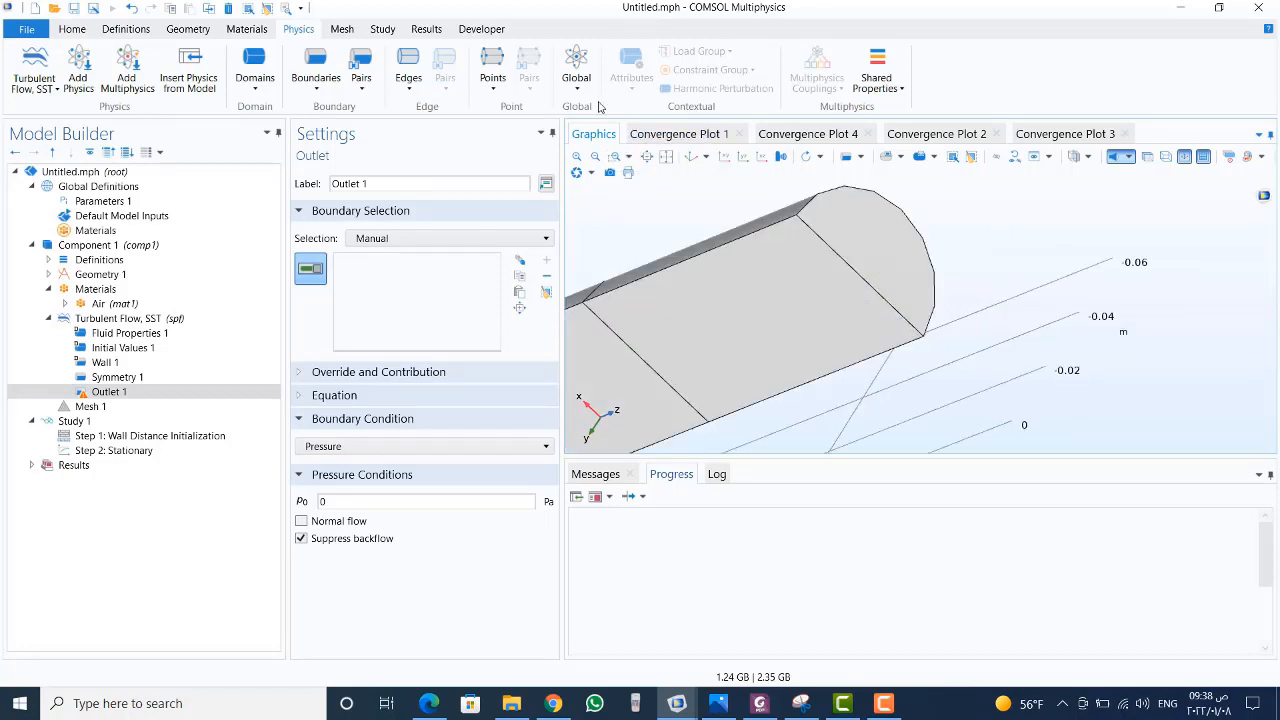
pyautogui.click(862, 256)
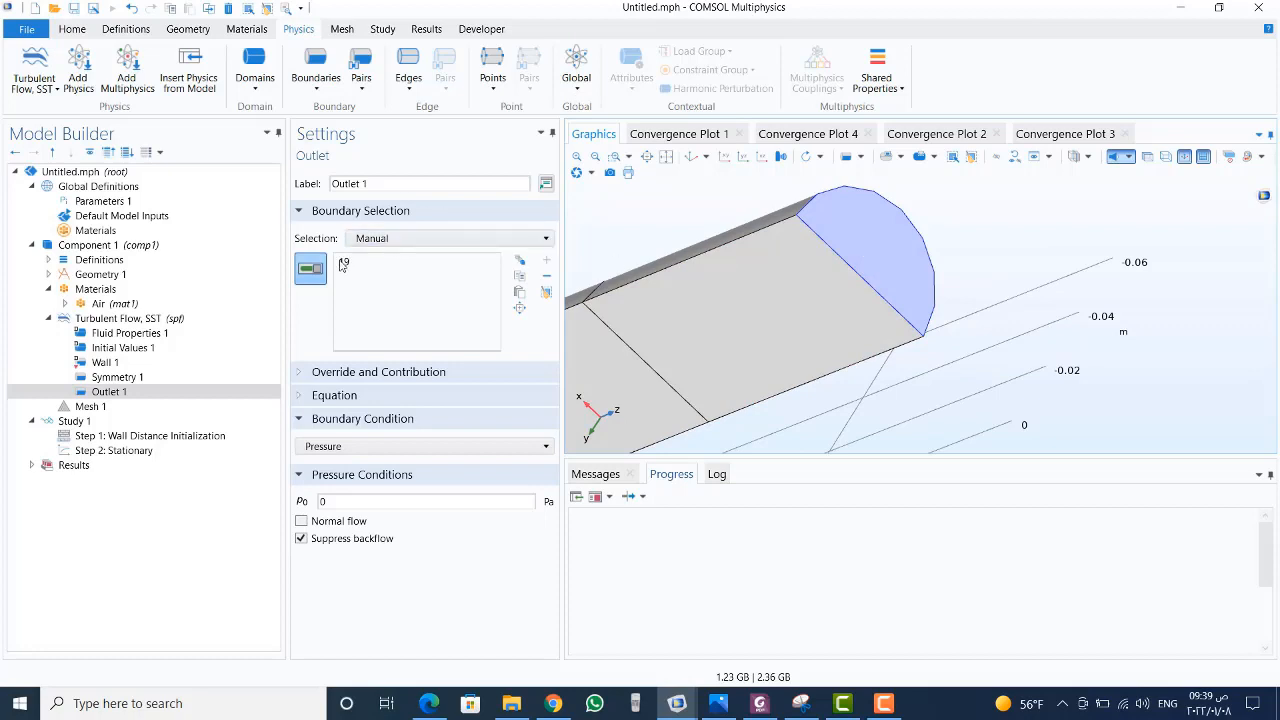
# - Add an Inlet condition to the turbulent flow and assign it to the pipe's end face opposite the outlet
pyautogui.click(110, 318)
pyautogui.rightClick(110, 318)
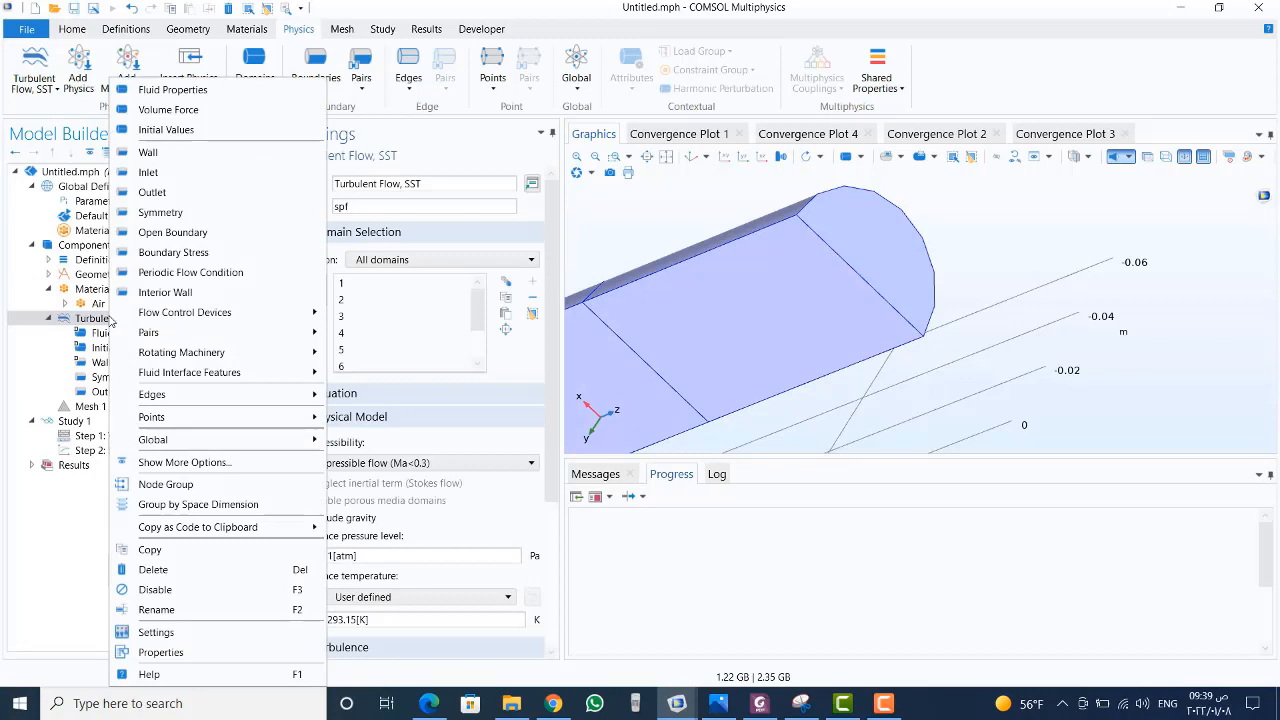
pyautogui.click(172, 177)
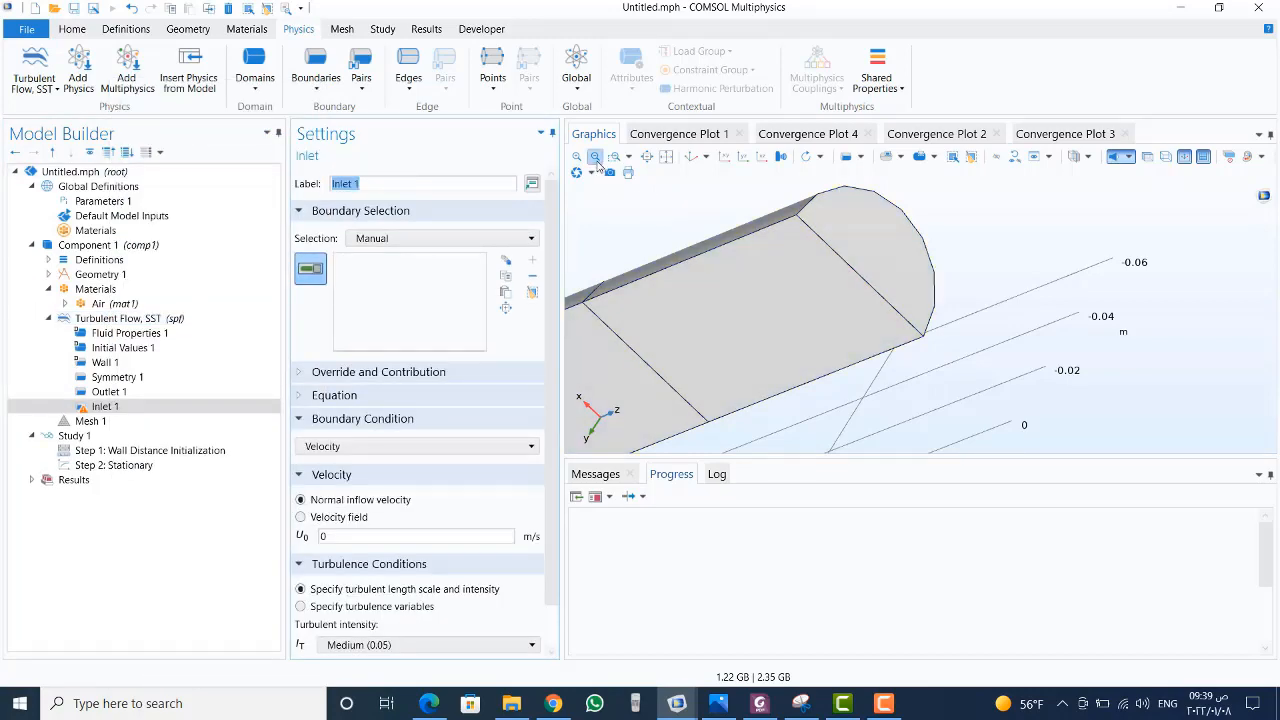
pyautogui.click(595, 157)
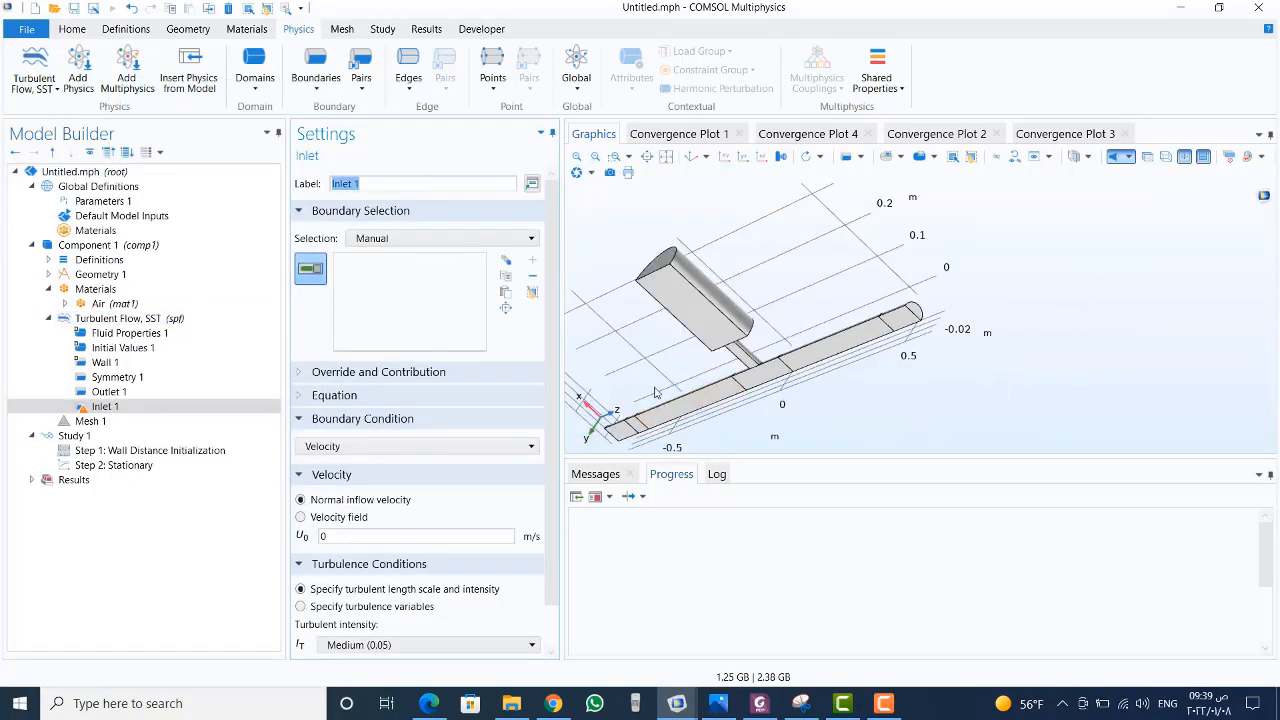
pyautogui.scroll(3, 700, 352)
pyautogui.moveTo(699, 352); pyautogui.dragTo(789, 279)
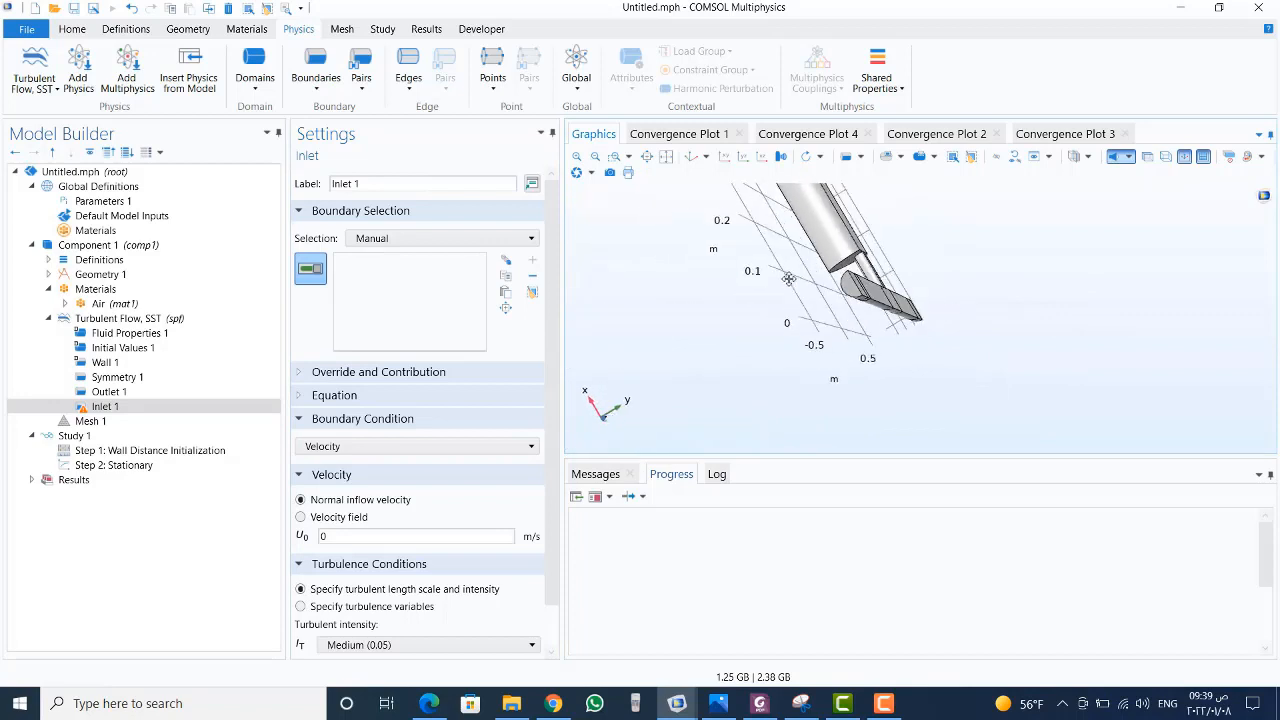
pyautogui.click(850, 289)
# - Make the inlet a Fully developed flow condition with an average velocity of Uin
pyautogui.scroll(-1, 556, 443)
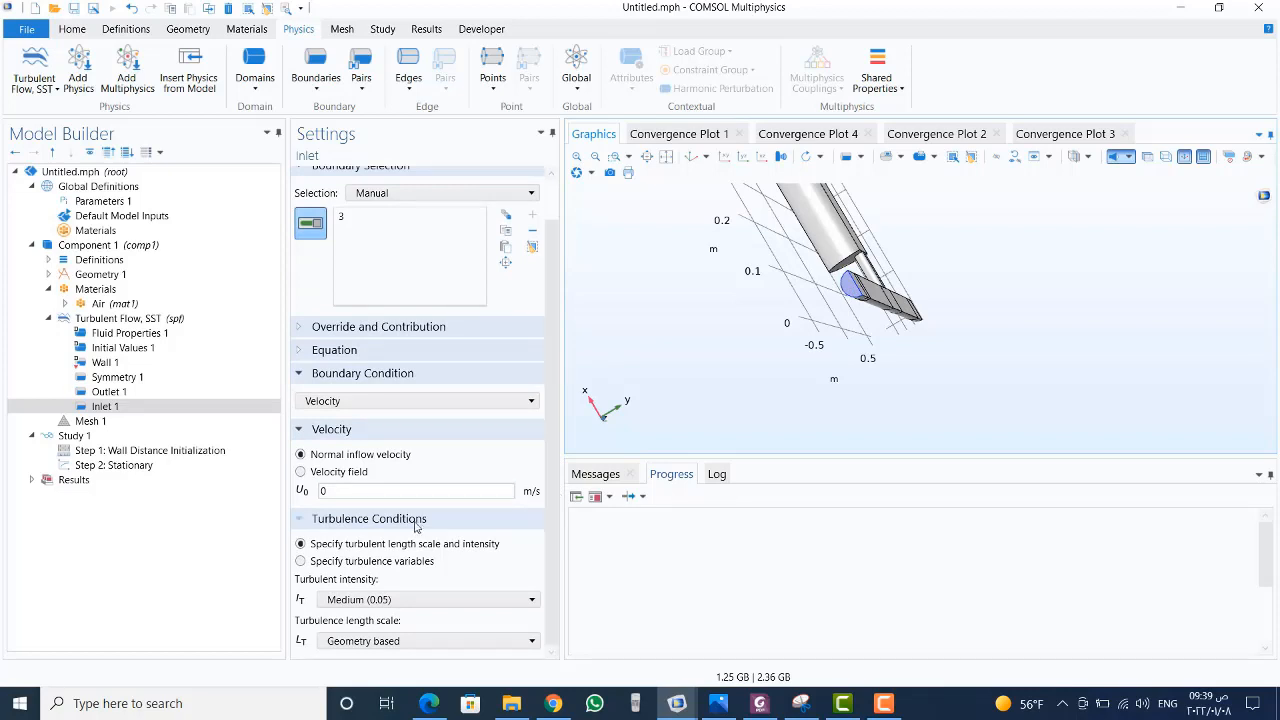
pyautogui.click(349, 401)
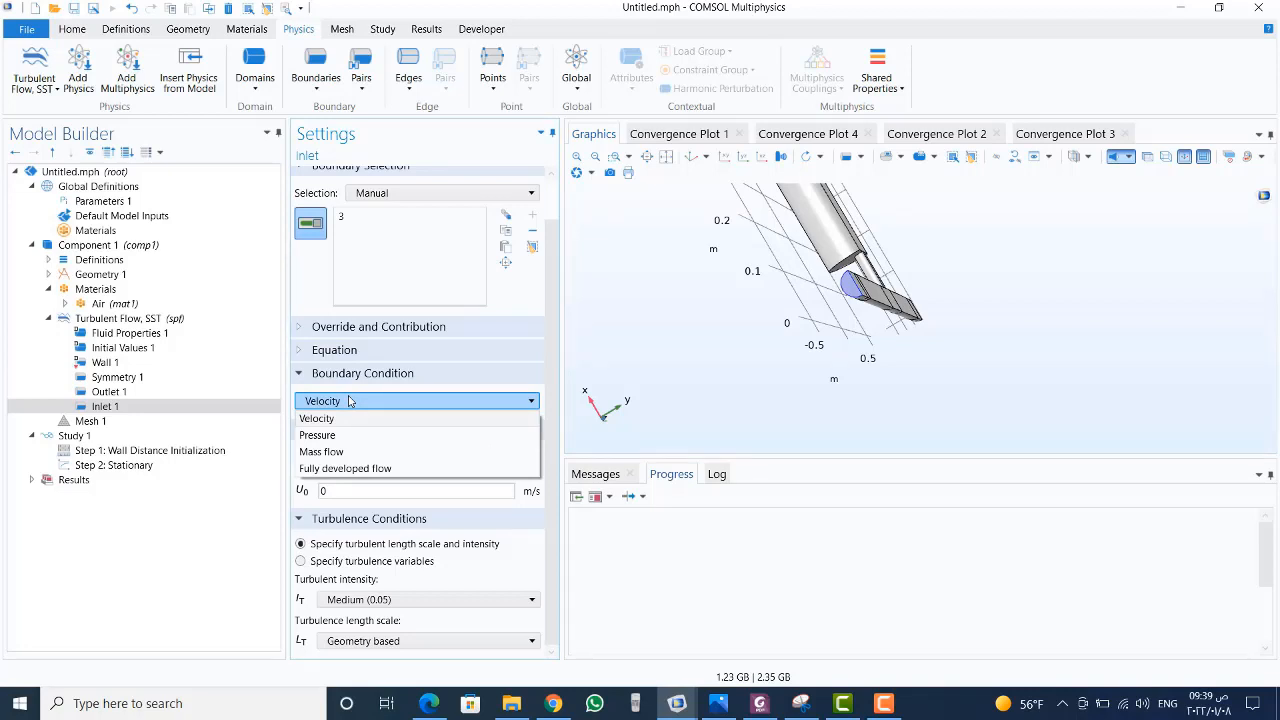
pyautogui.click(369, 469)
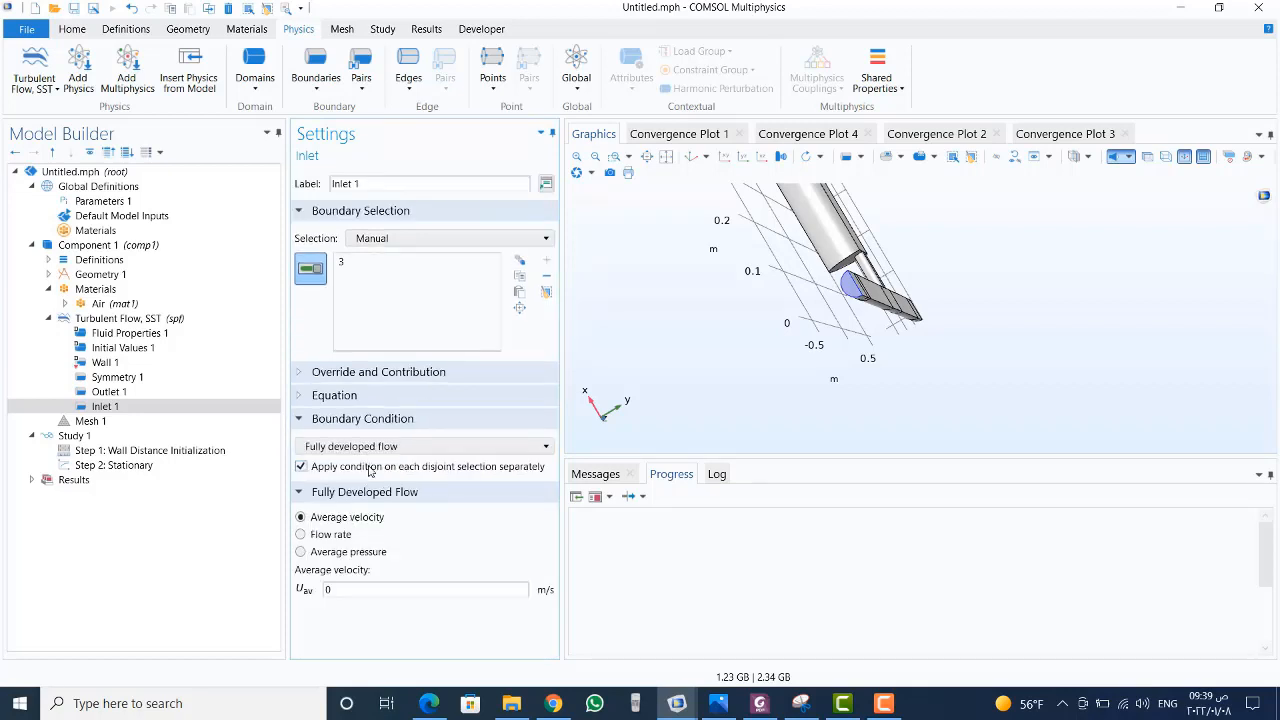
pyautogui.click(348, 588)
pyautogui.moveTo(364, 588); pyautogui.dragTo(172, 581)
pyautogui.write('Uin')
pyautogui.click(251, 527)
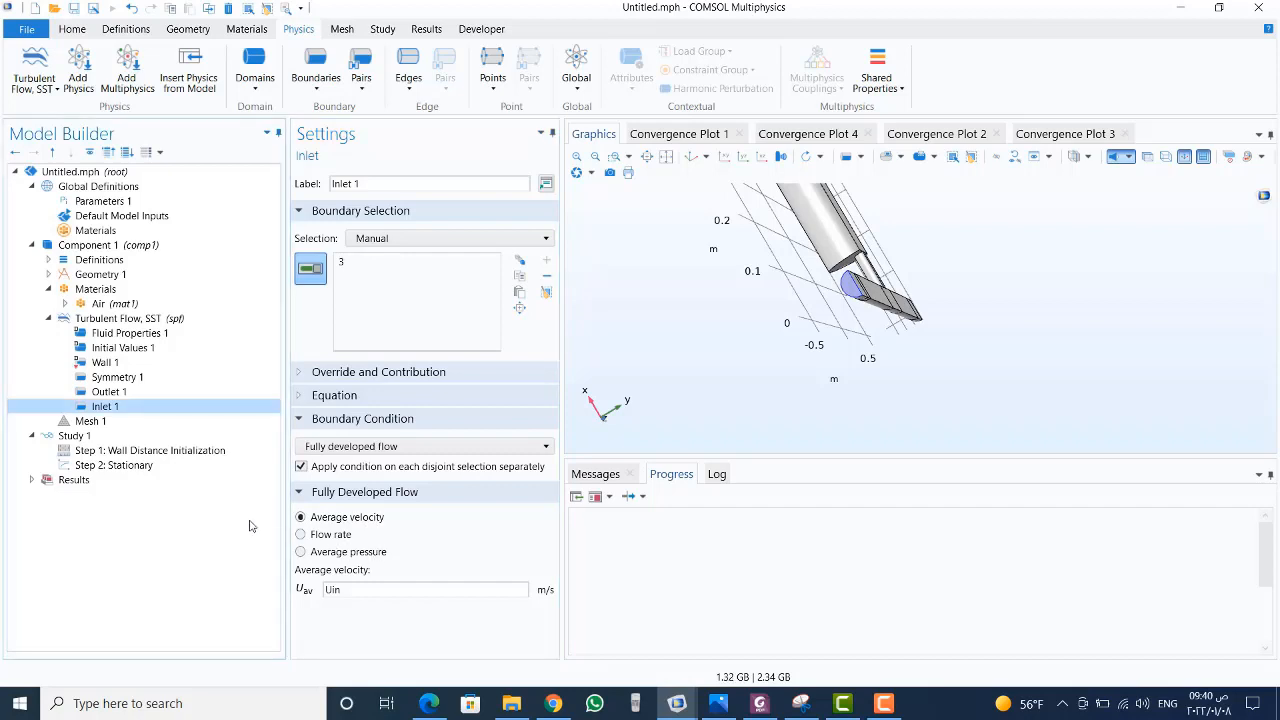
# - Rename the mesh as Mesh-CFD
pyautogui.click(89, 421)
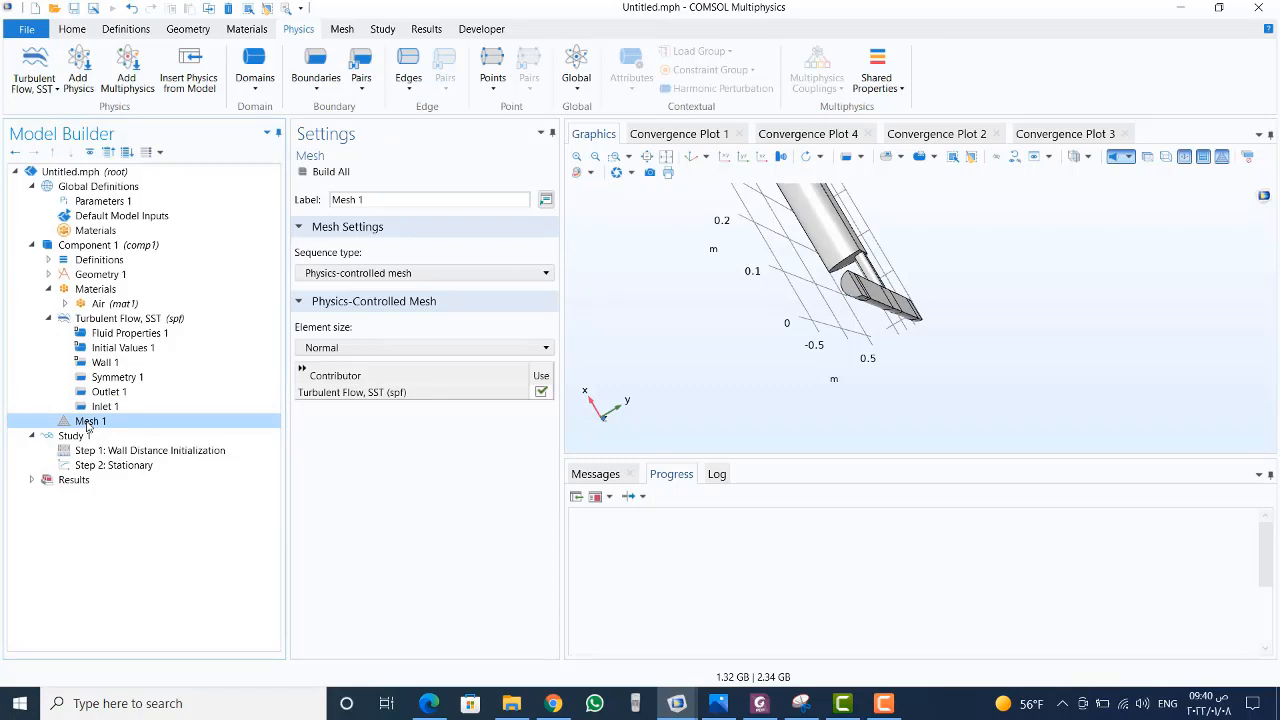
pyautogui.click(378, 201)
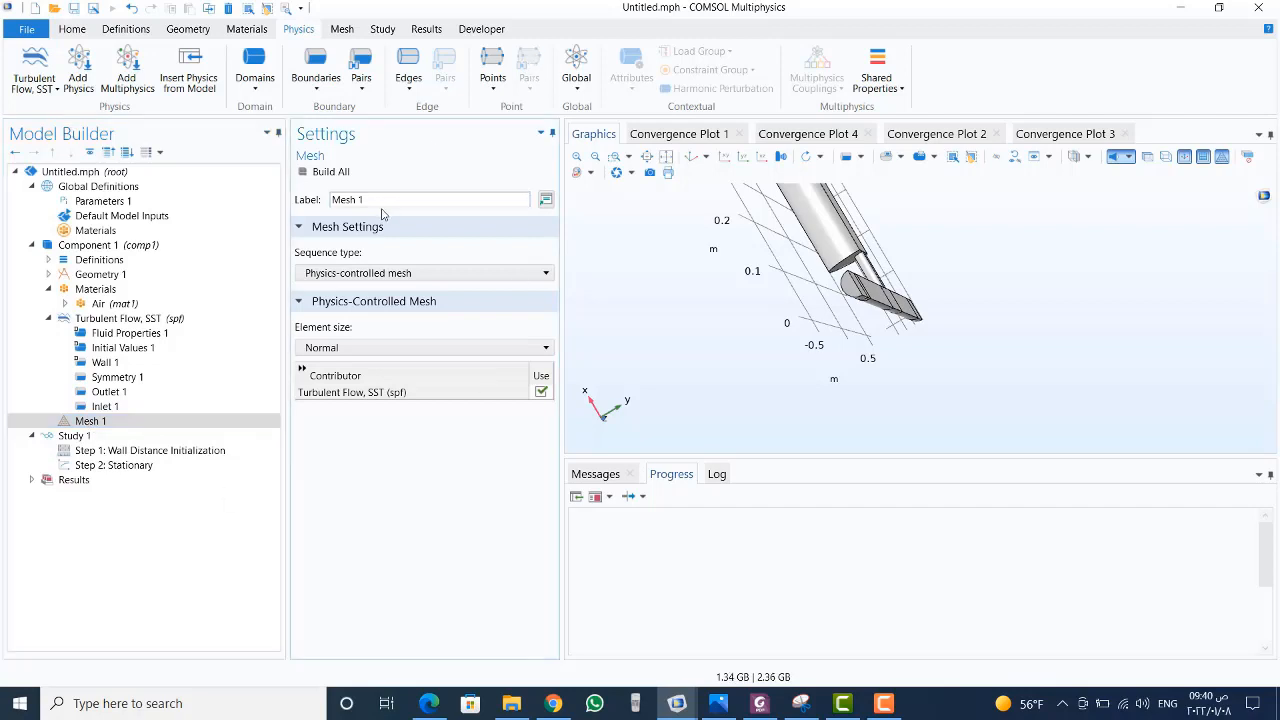
pyautogui.moveTo(378, 203); pyautogui.dragTo(355, 201)
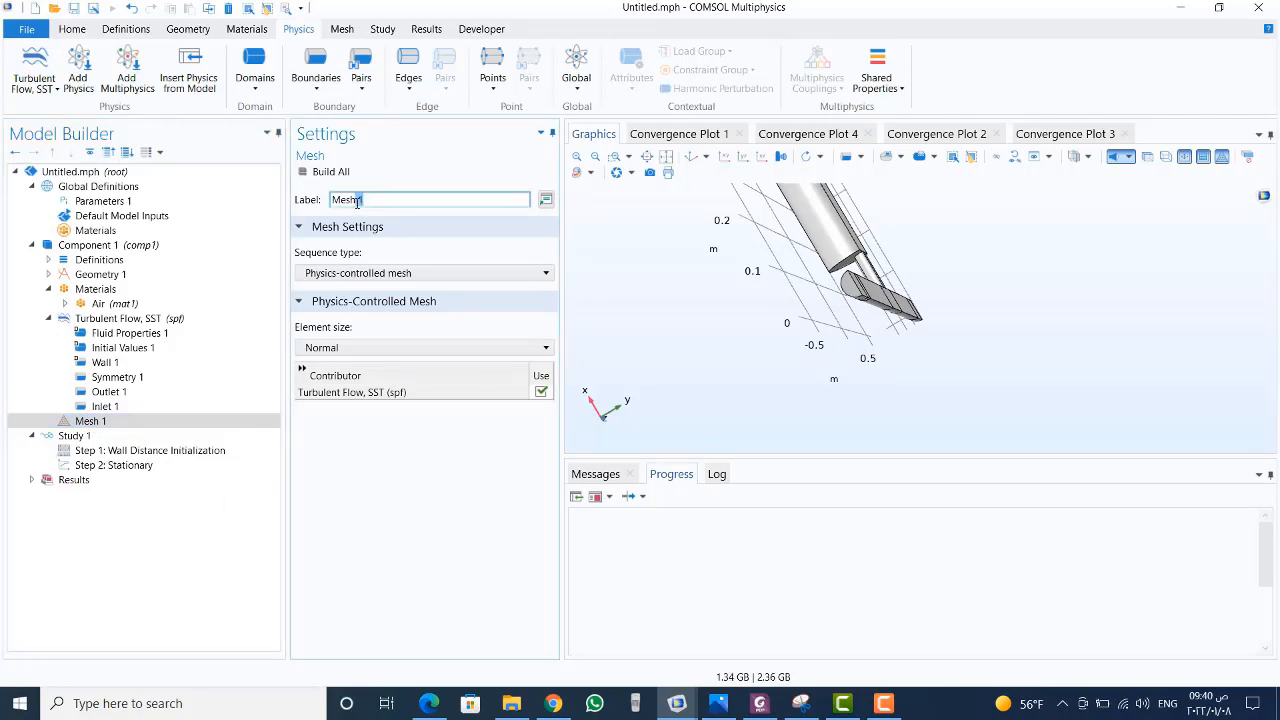
pyautogui.press('BackSpace')
pyautogui.write('CFD')
pyautogui.click(357, 200)
pyautogui.write('-')
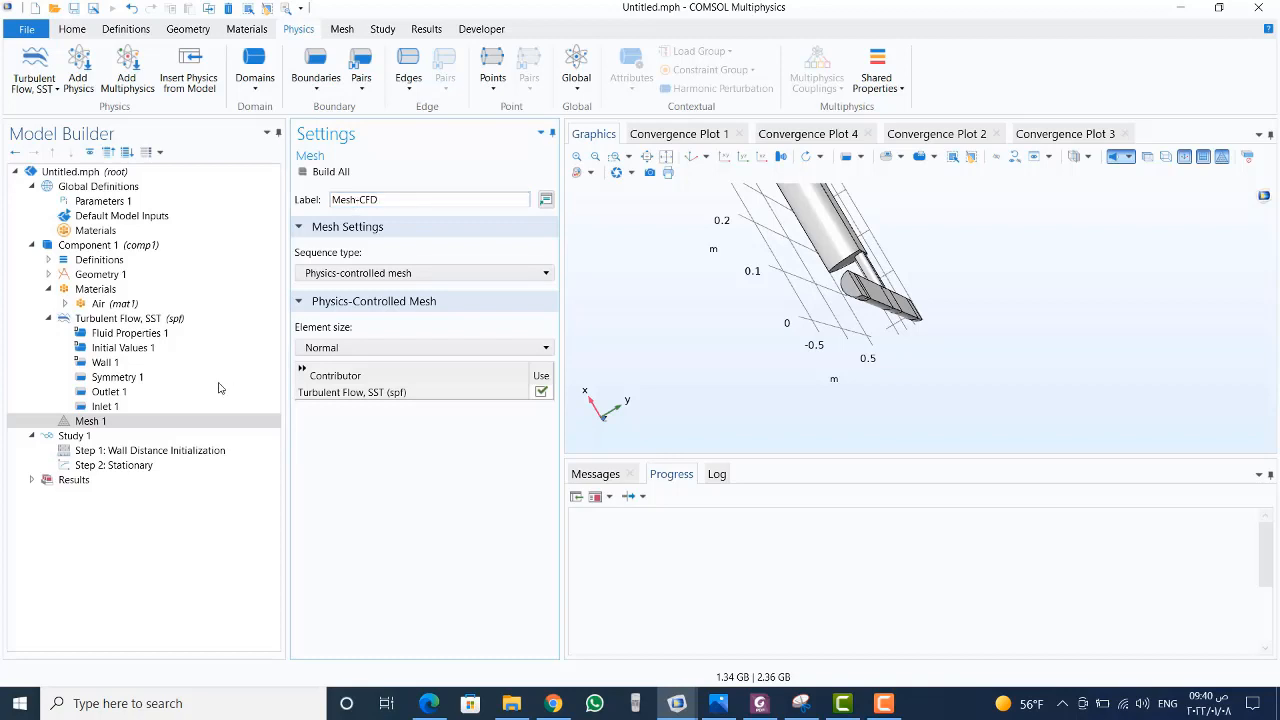
# - Add a Free Quad operation to Mesh-CFD and assign it to the pipe's inlet and outlet end faces
pyautogui.click(90, 421)
pyautogui.rightClick(90, 428)
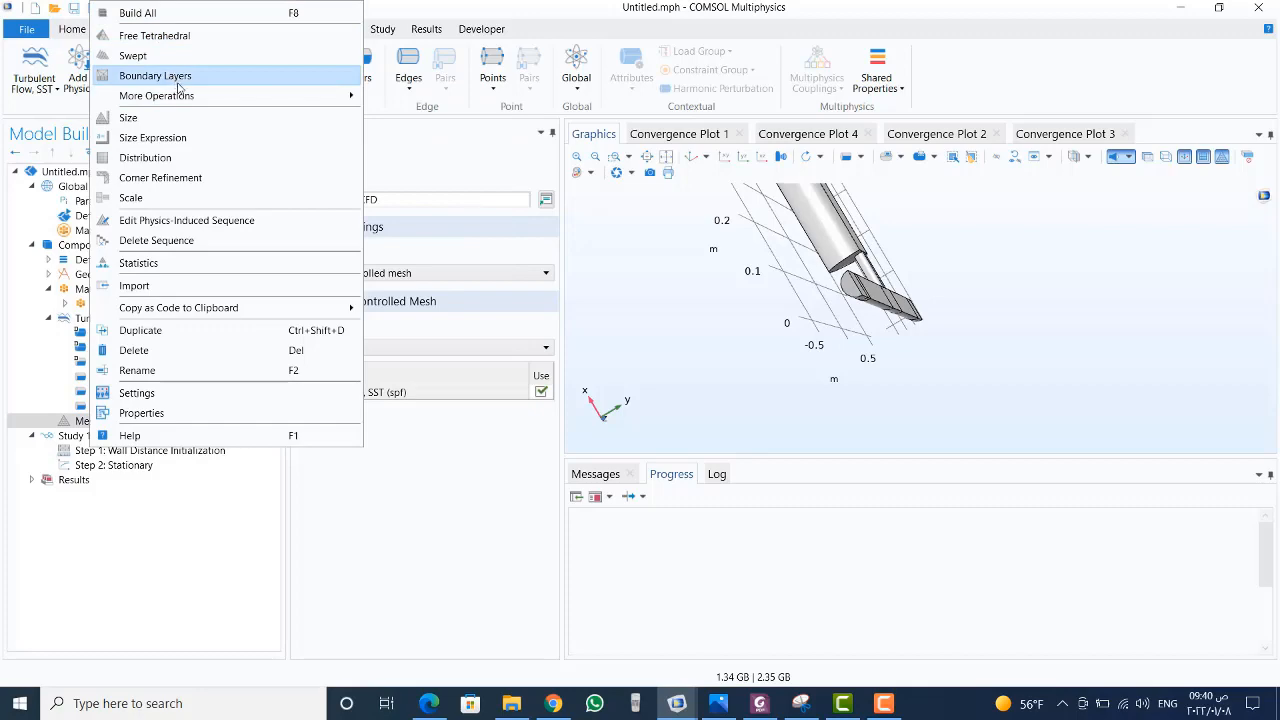
pyautogui.moveTo(180, 95)
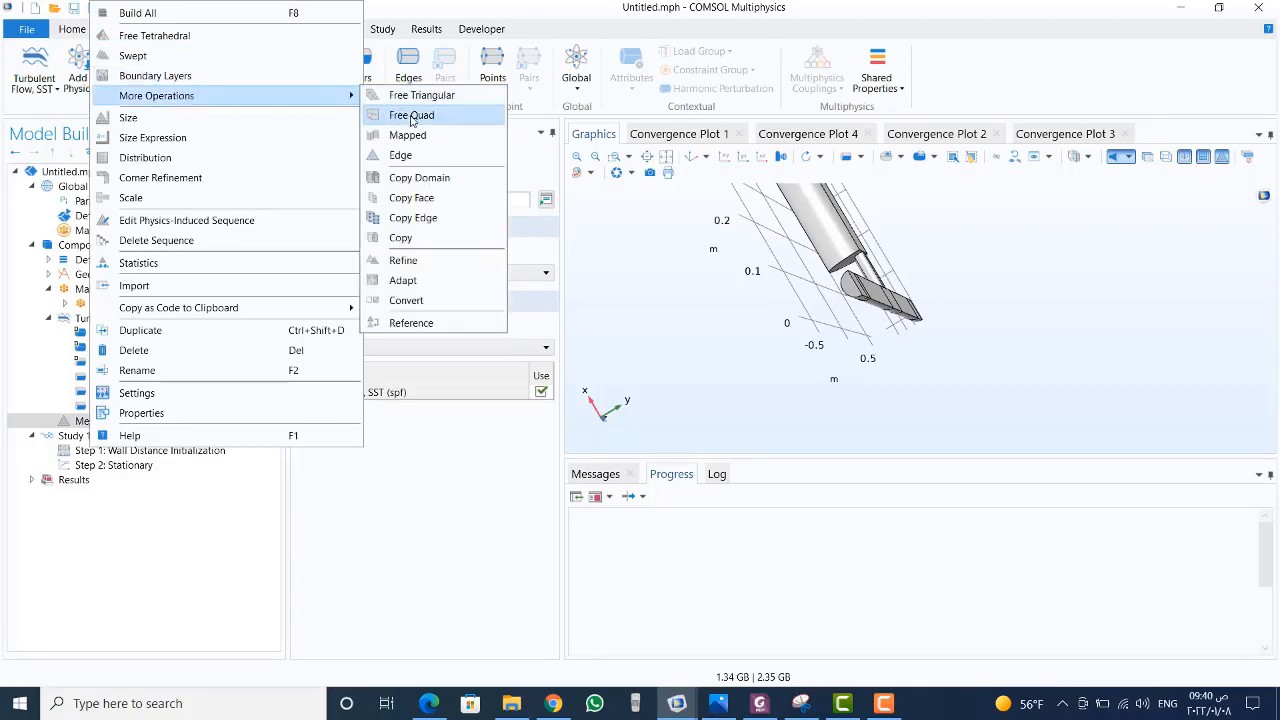
pyautogui.click(410, 117)
pyautogui.moveTo(620, 276); pyautogui.dragTo(663, 291)
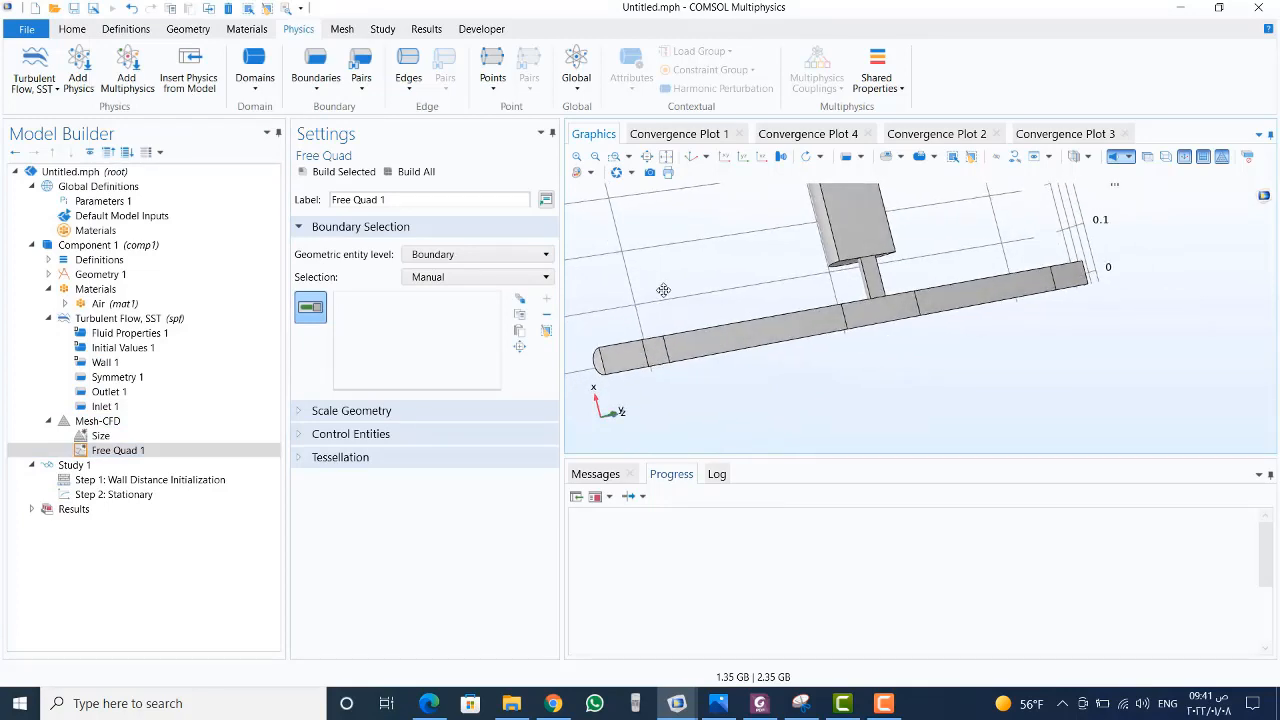
pyautogui.click(597, 364)
pyautogui.moveTo(884, 347); pyautogui.dragTo(895, 317)
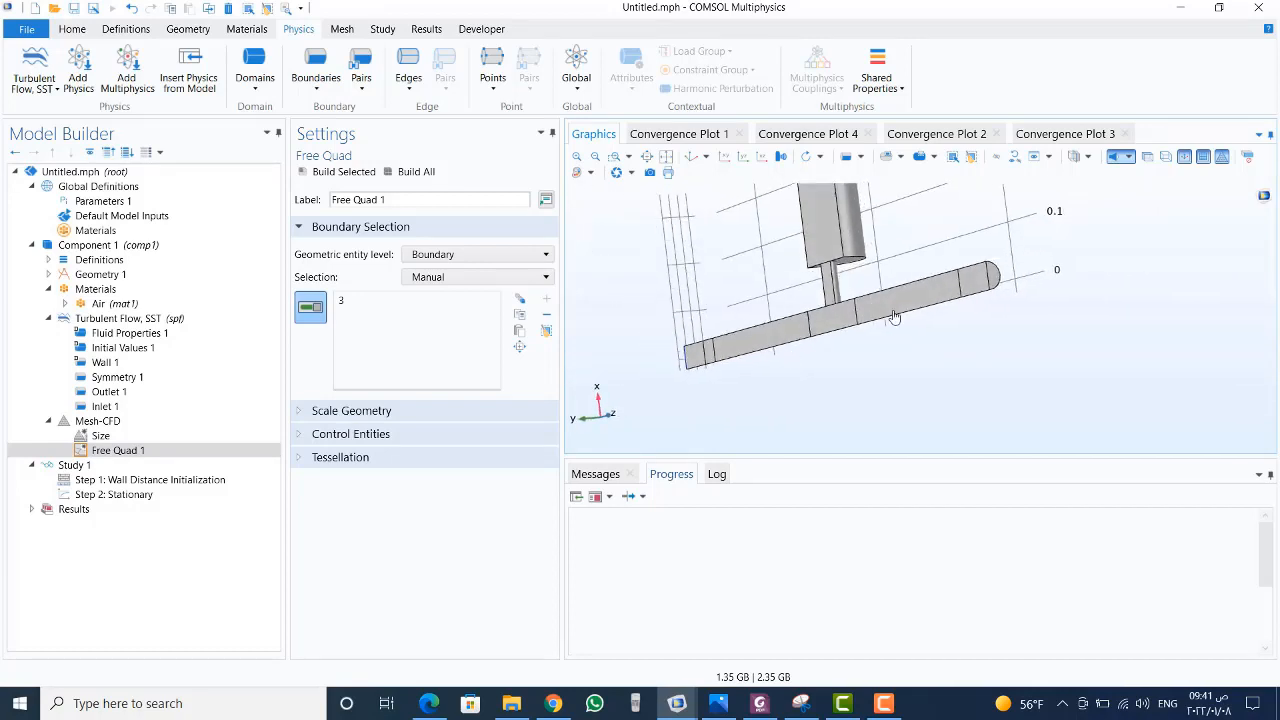
pyautogui.click(993, 280)
pyautogui.moveTo(772, 287); pyautogui.dragTo(845, 292)
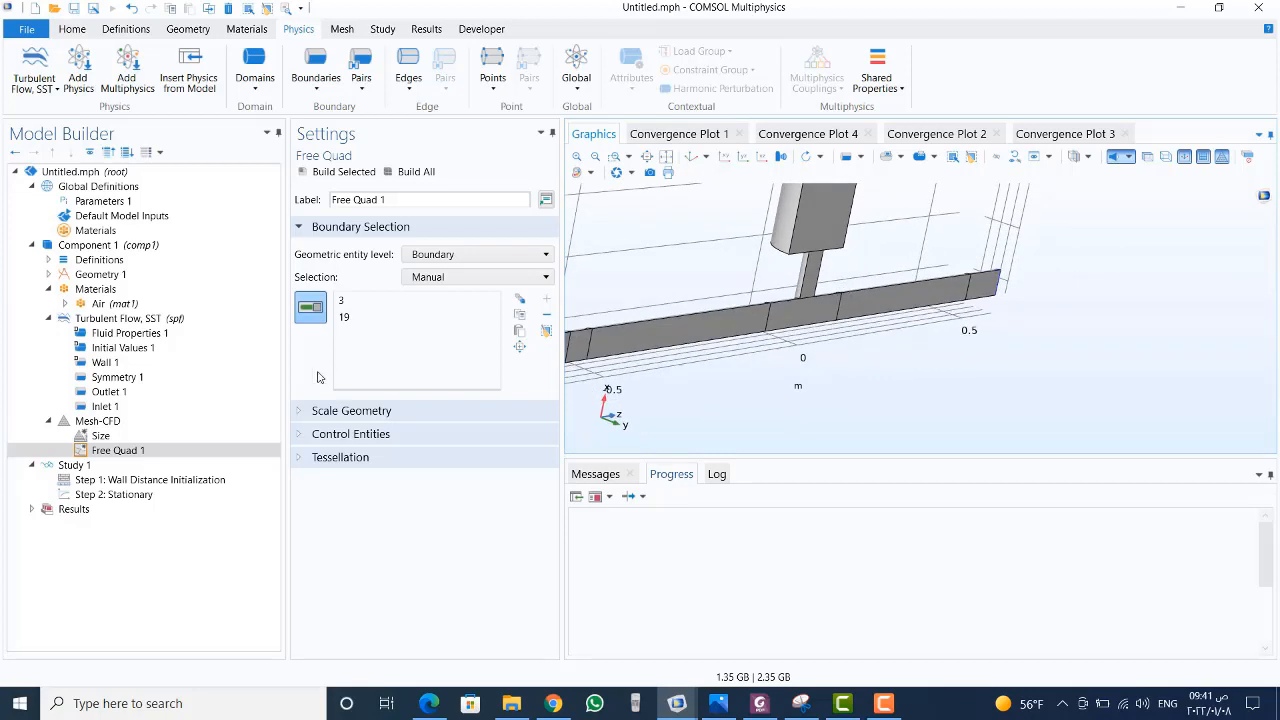
# - Add a Size attribute to the Free Quad operation, calibrated for Fluid dynamics with the predefined Extremely fine element size
pyautogui.click(105, 452)
pyautogui.rightClick(105, 456)
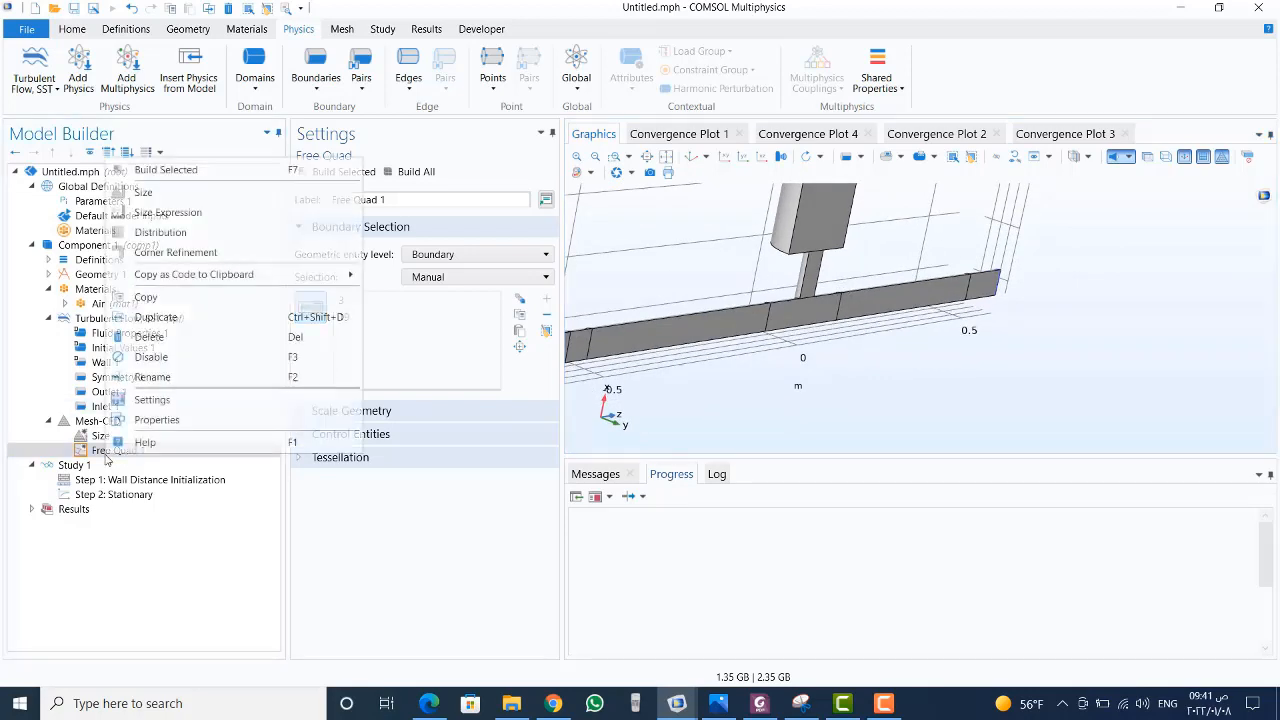
pyautogui.click(147, 199)
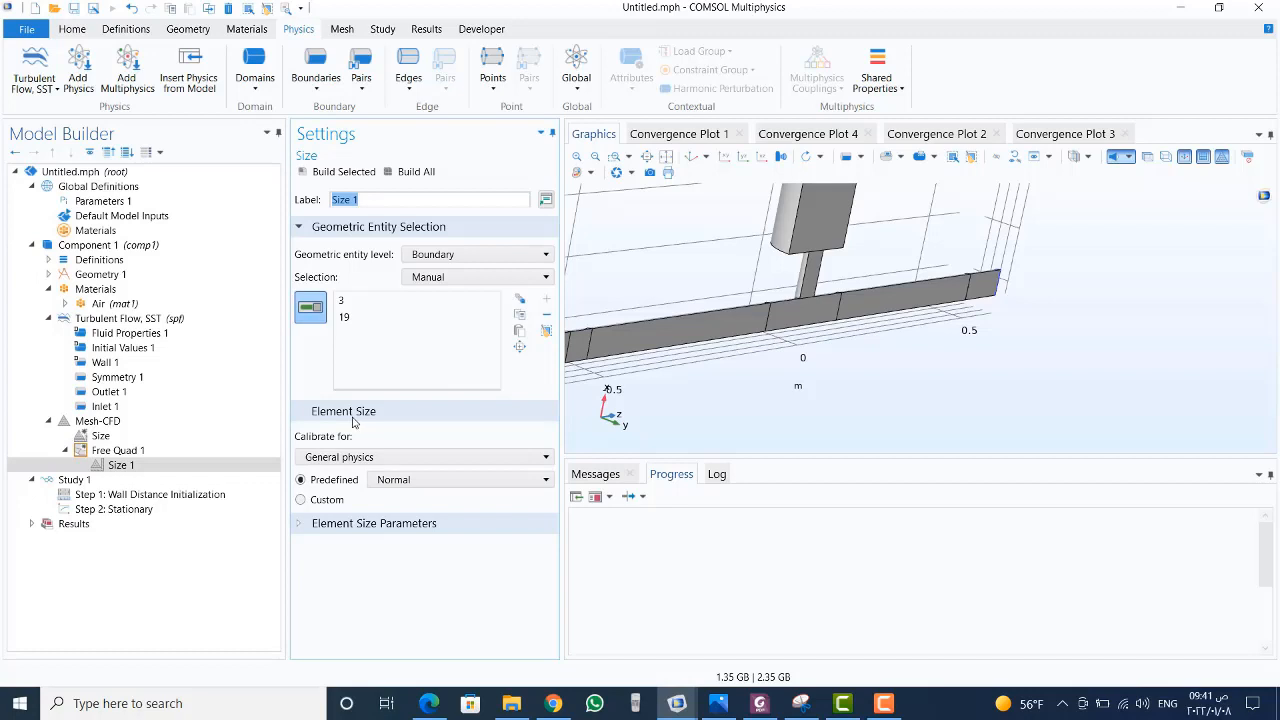
pyautogui.click(379, 461)
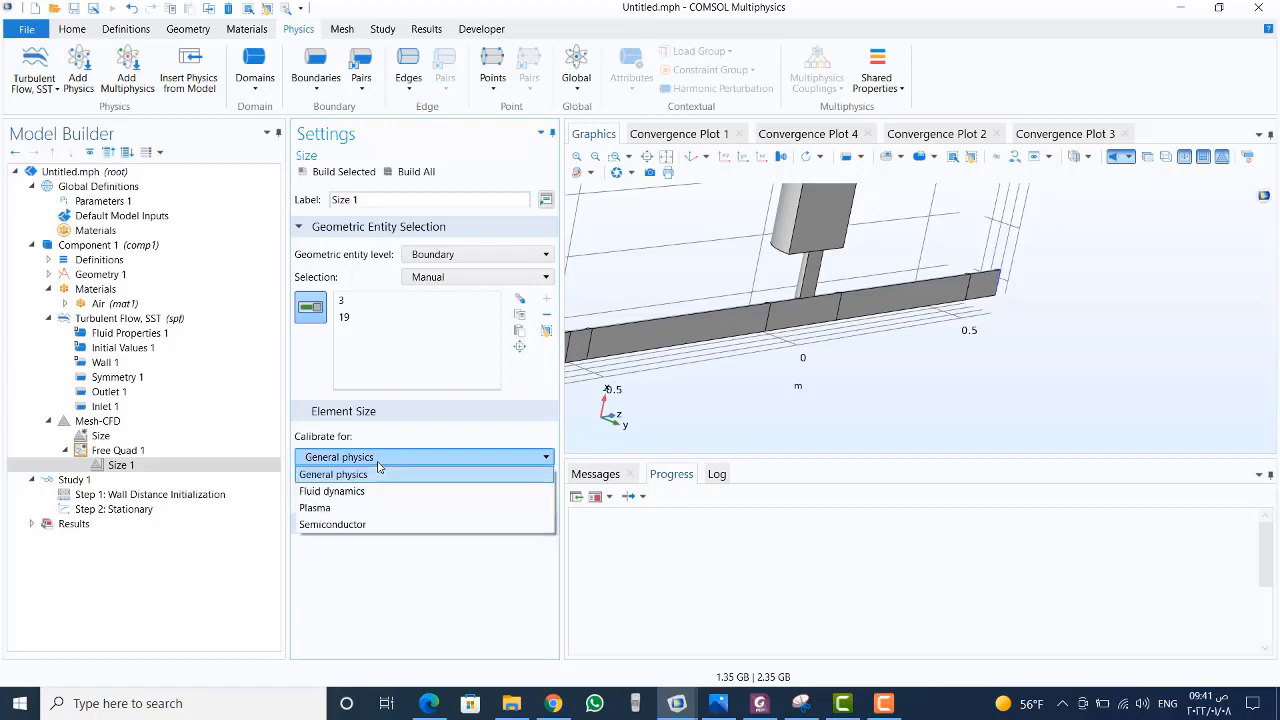
pyautogui.click(378, 493)
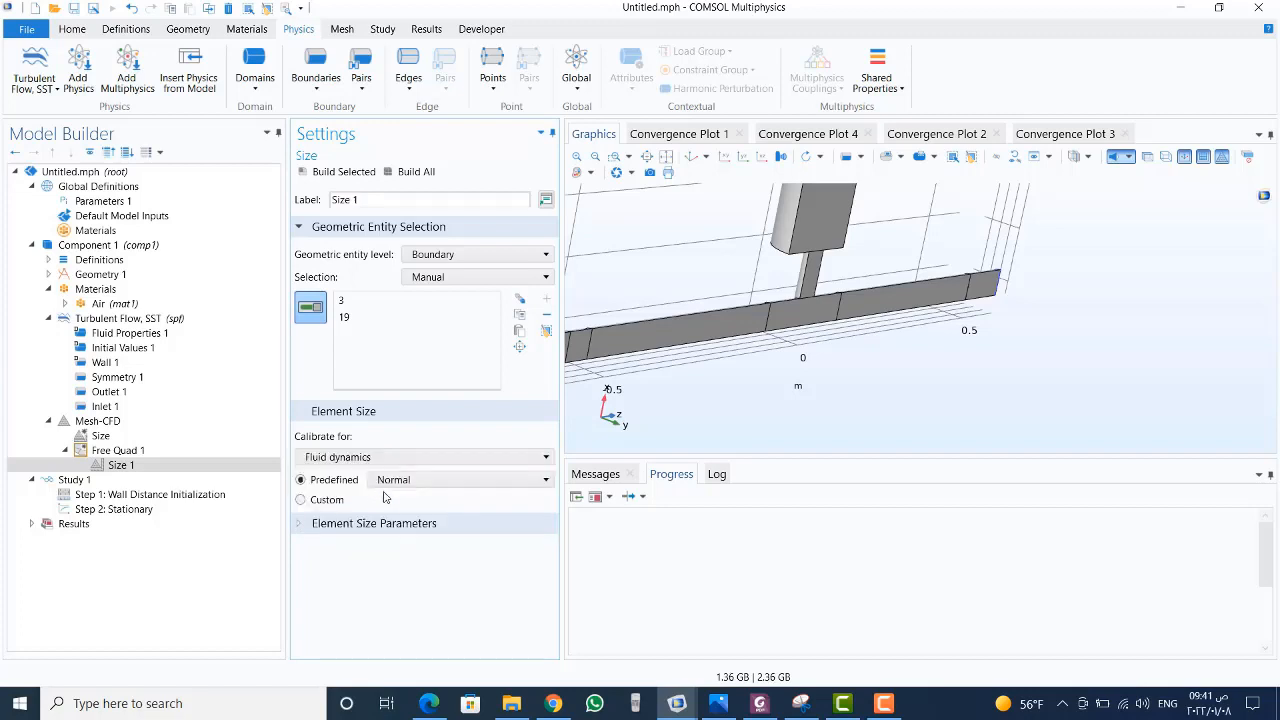
pyautogui.click(398, 482)
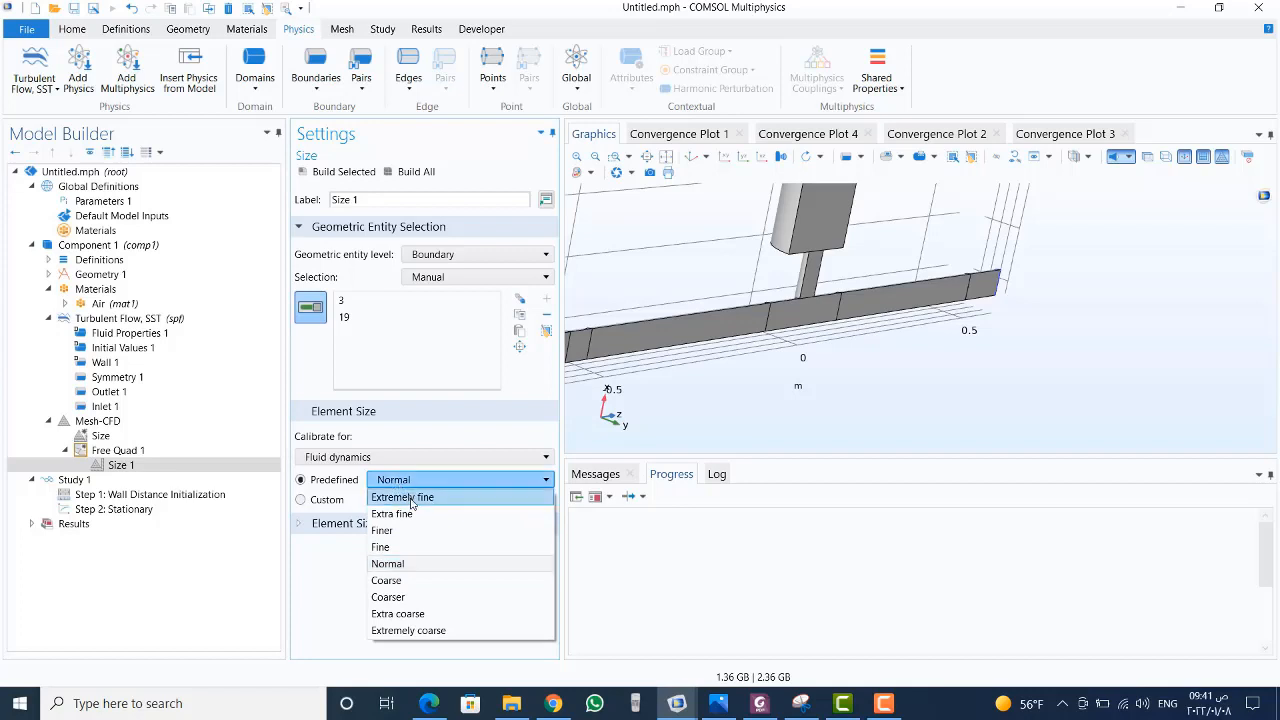
pyautogui.click(406, 497)
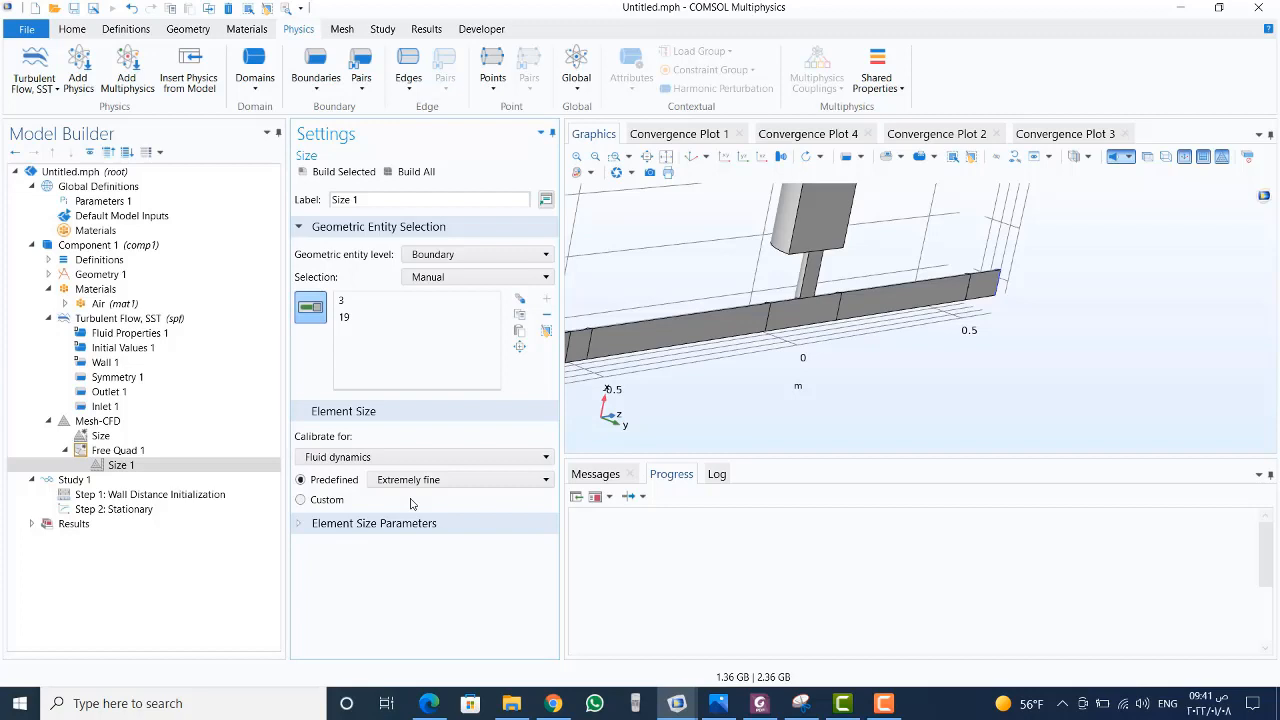
# - Calibrate Mesh-CFD's global Size for Fluid dynamics with custom element sizes: maximum 0.005 m and minimum 0.001 m
pyautogui.click(105, 439)
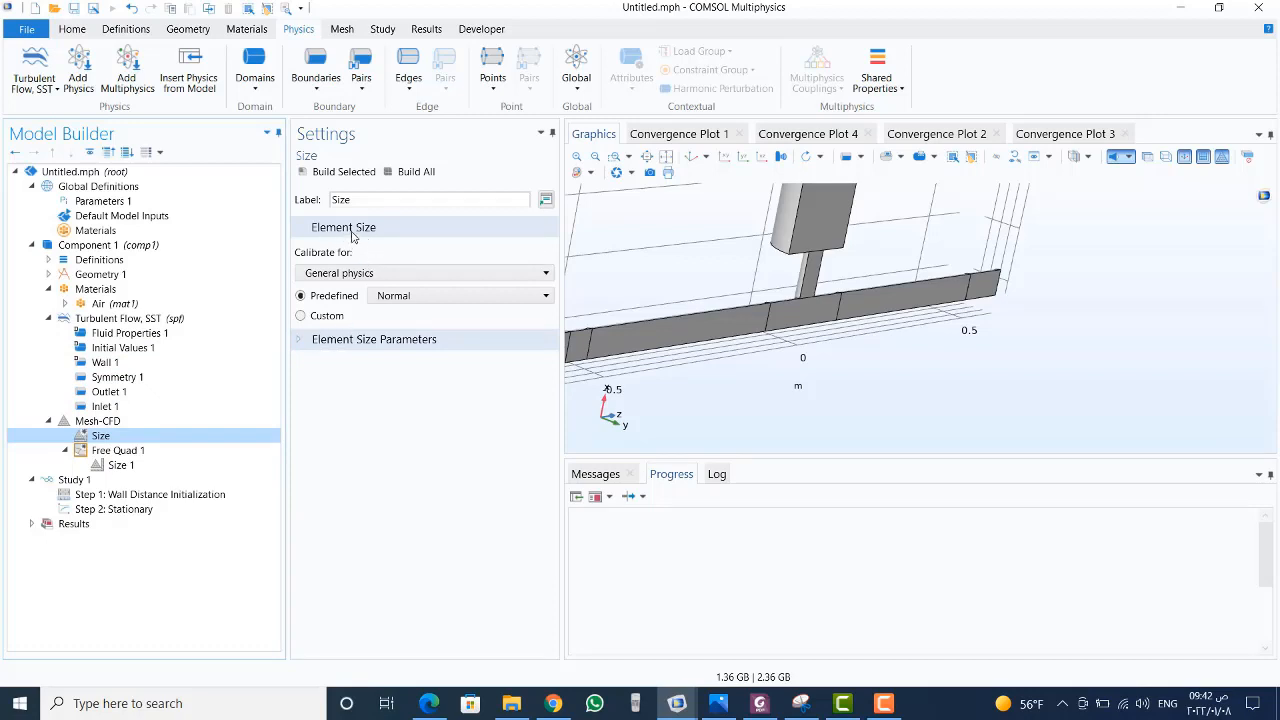
pyautogui.click(366, 272)
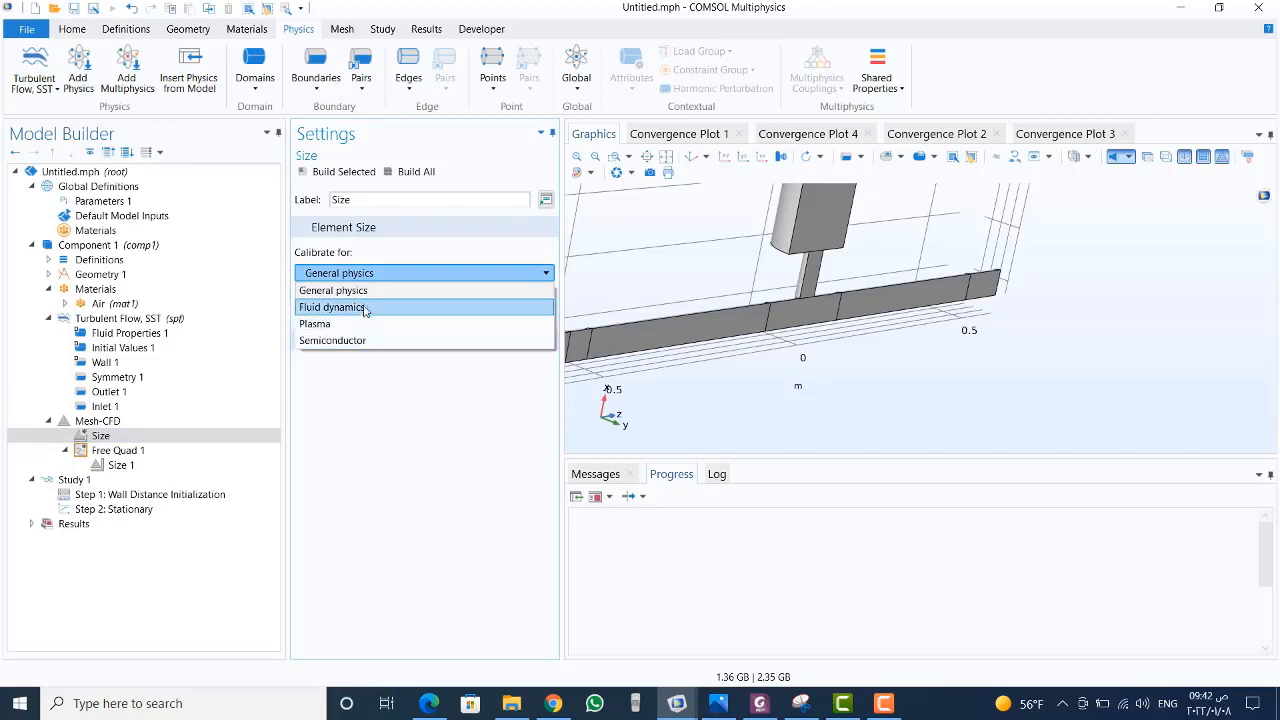
pyautogui.click(364, 308)
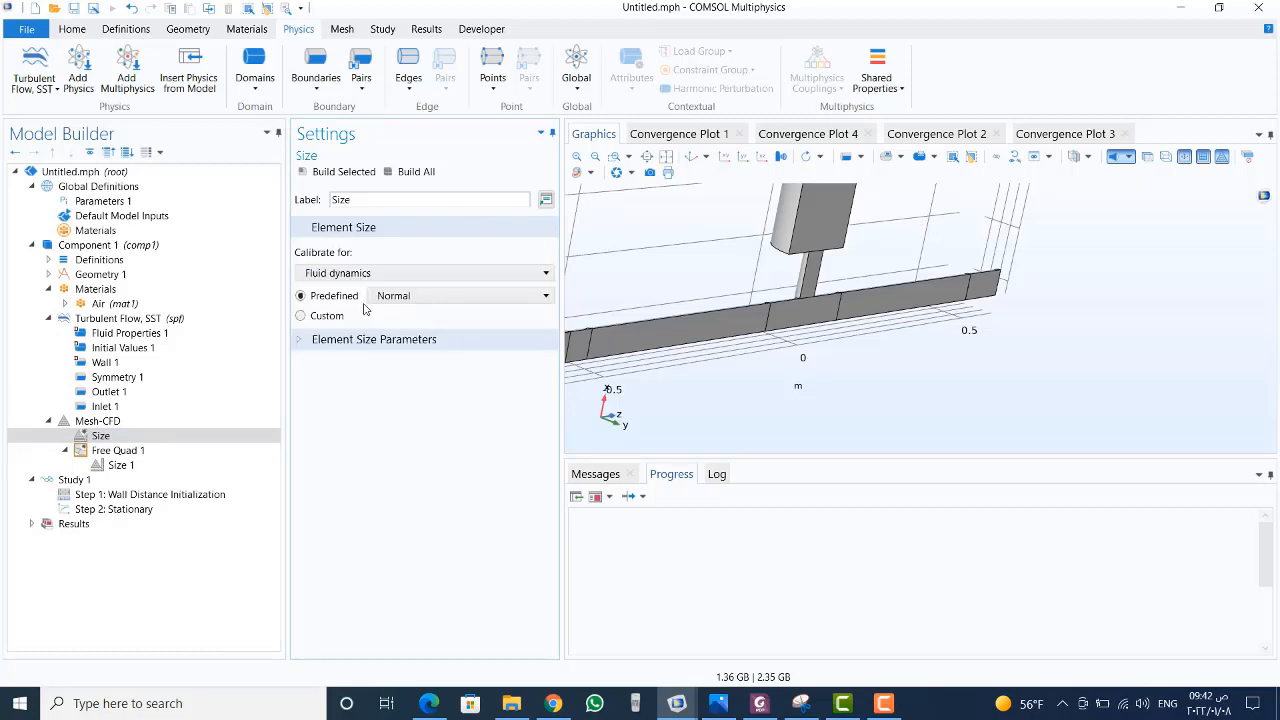
pyautogui.click(301, 316)
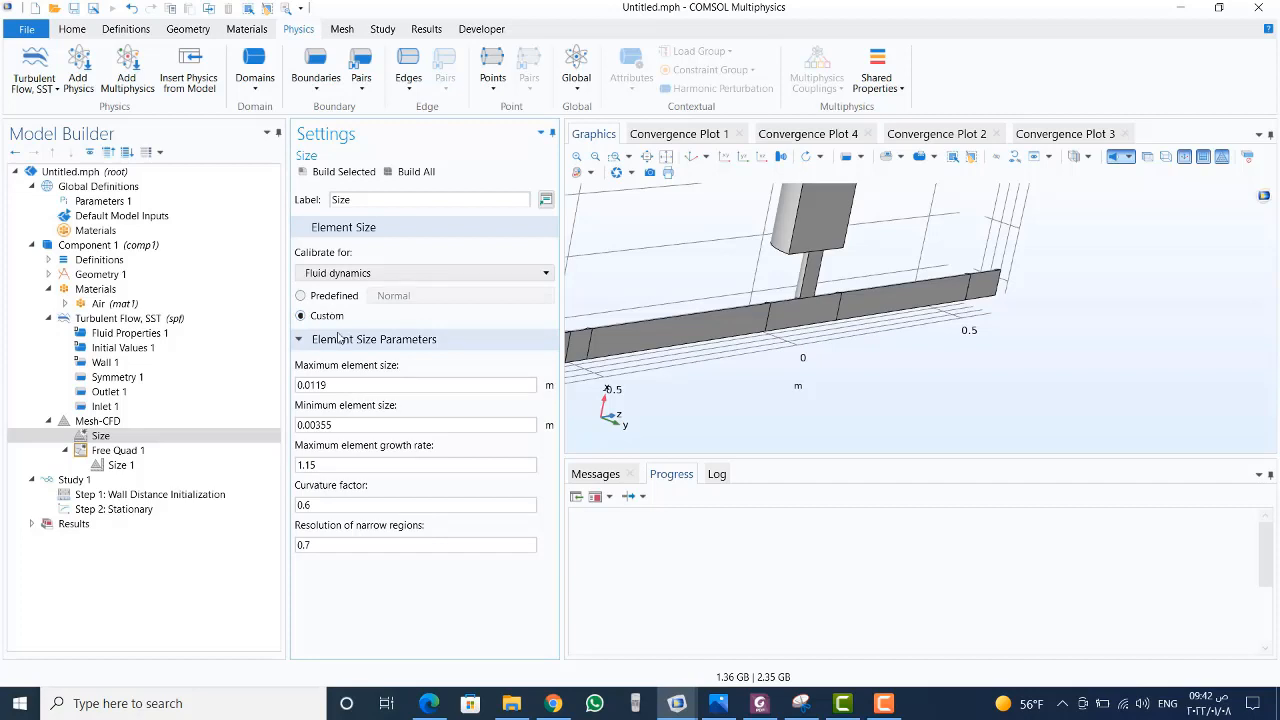
pyautogui.click(350, 385)
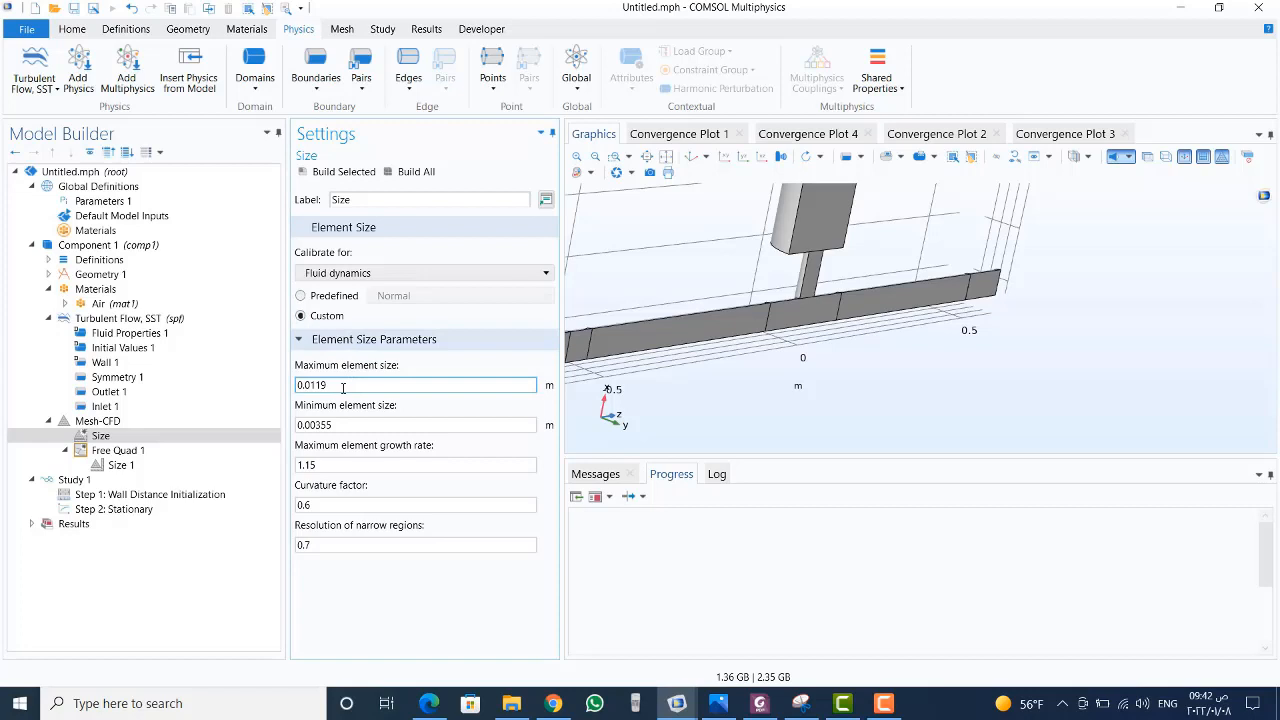
pyautogui.moveTo(332, 387); pyautogui.dragTo(250, 410)
pyautogui.write('0.005')
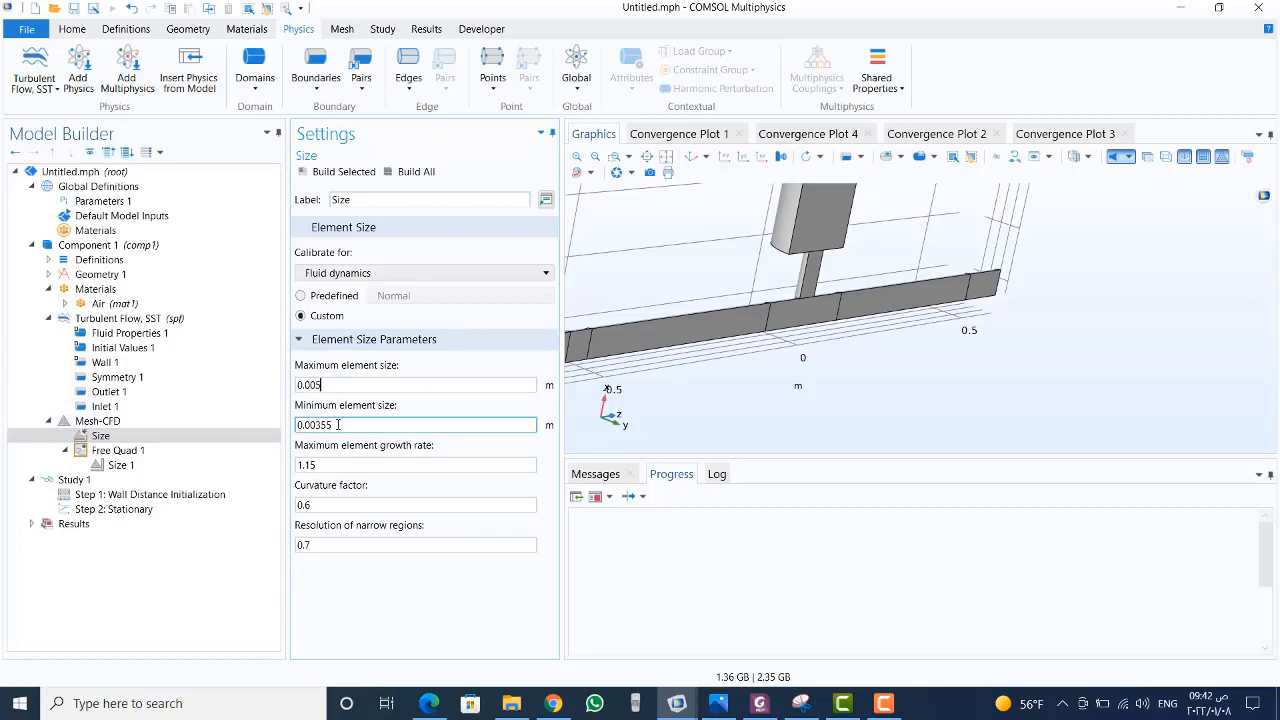
pyautogui.moveTo(339, 425); pyautogui.dragTo(214, 437)
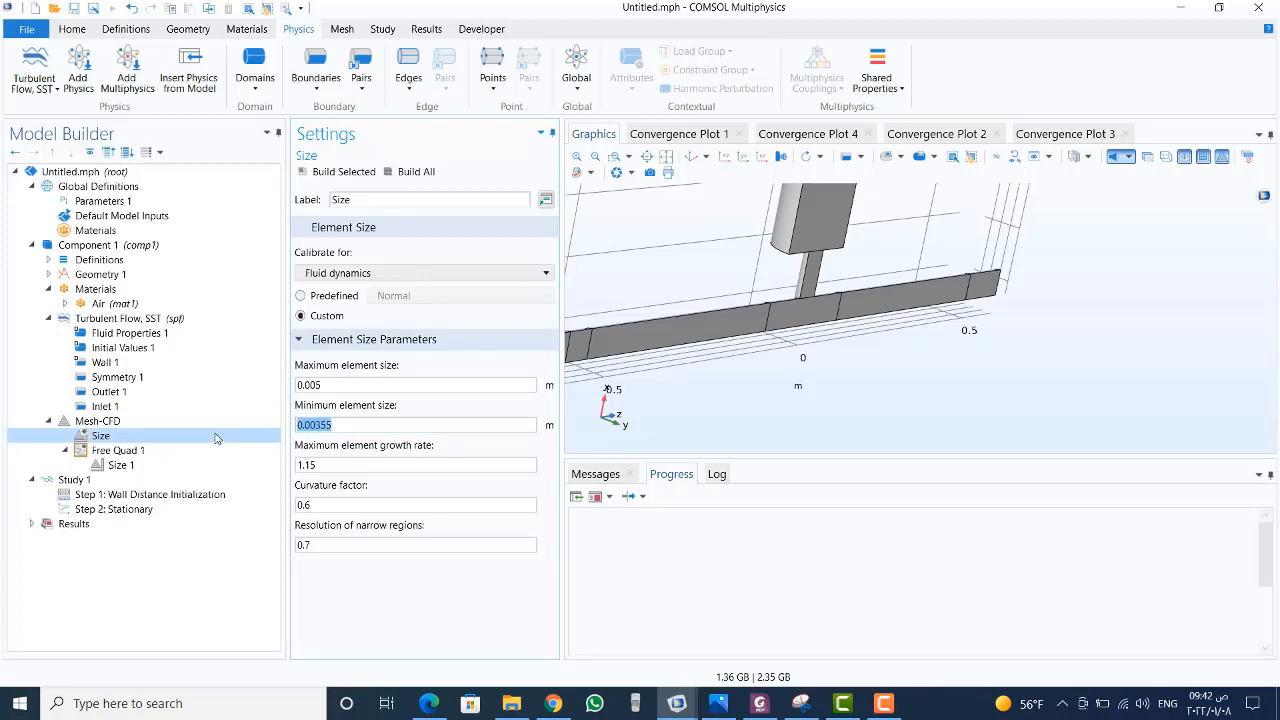
pyautogui.write('0.001')
# - Set the global mesh size's maximum element growth rate to 1.1, curvature factor to 0.4 and resolution of narrow regions to 1
pyautogui.moveTo(322, 465); pyautogui.dragTo(307, 470)
pyautogui.write('1')
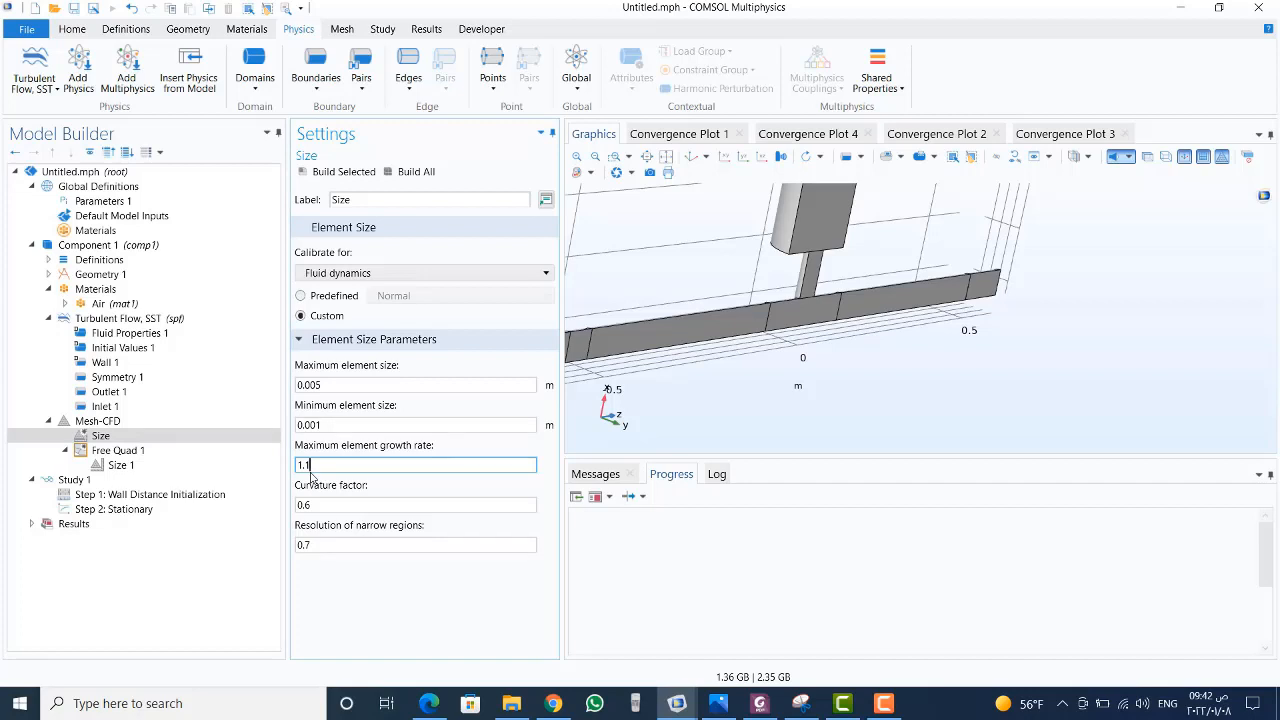
pyautogui.click(309, 505)
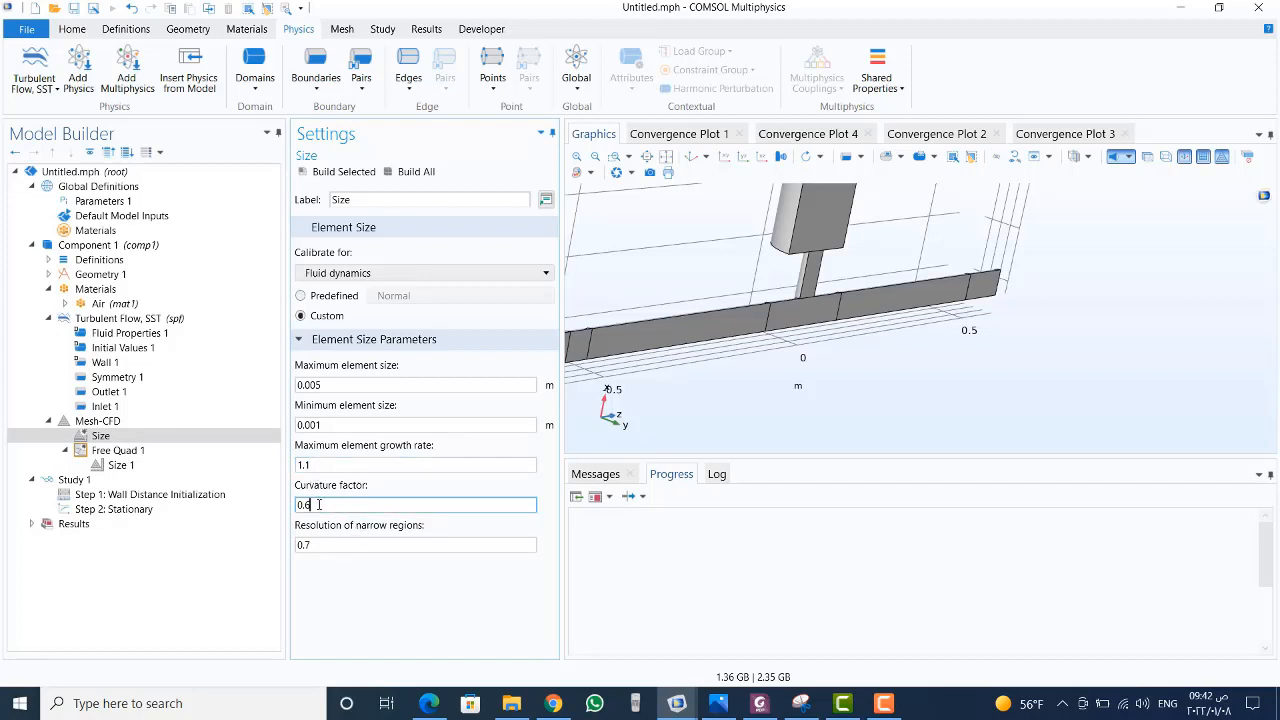
pyautogui.doubleClick(309, 505)
pyautogui.write('4')
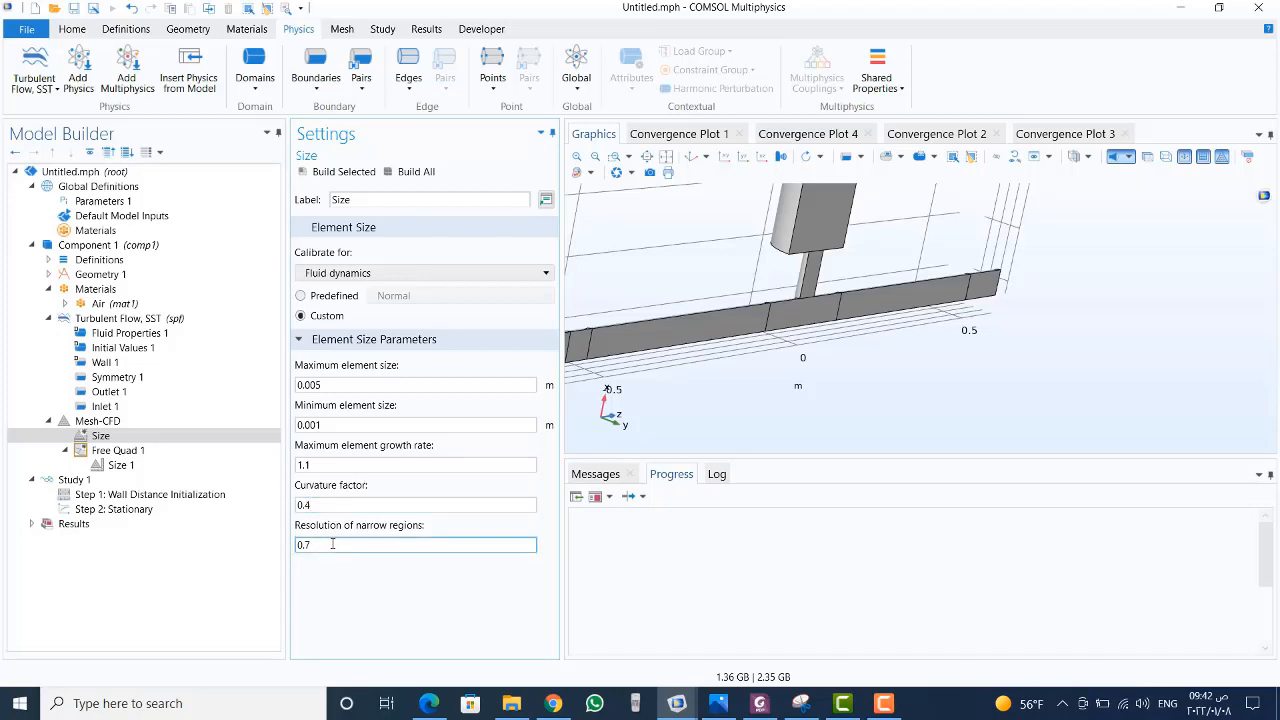
pyautogui.moveTo(333, 543); pyautogui.dragTo(240, 545)
# - Add a Swept operation to Mesh-CFD and assign it to domains 1 and 2, the two short segments at the pipe's near end
pyautogui.click(97, 422)
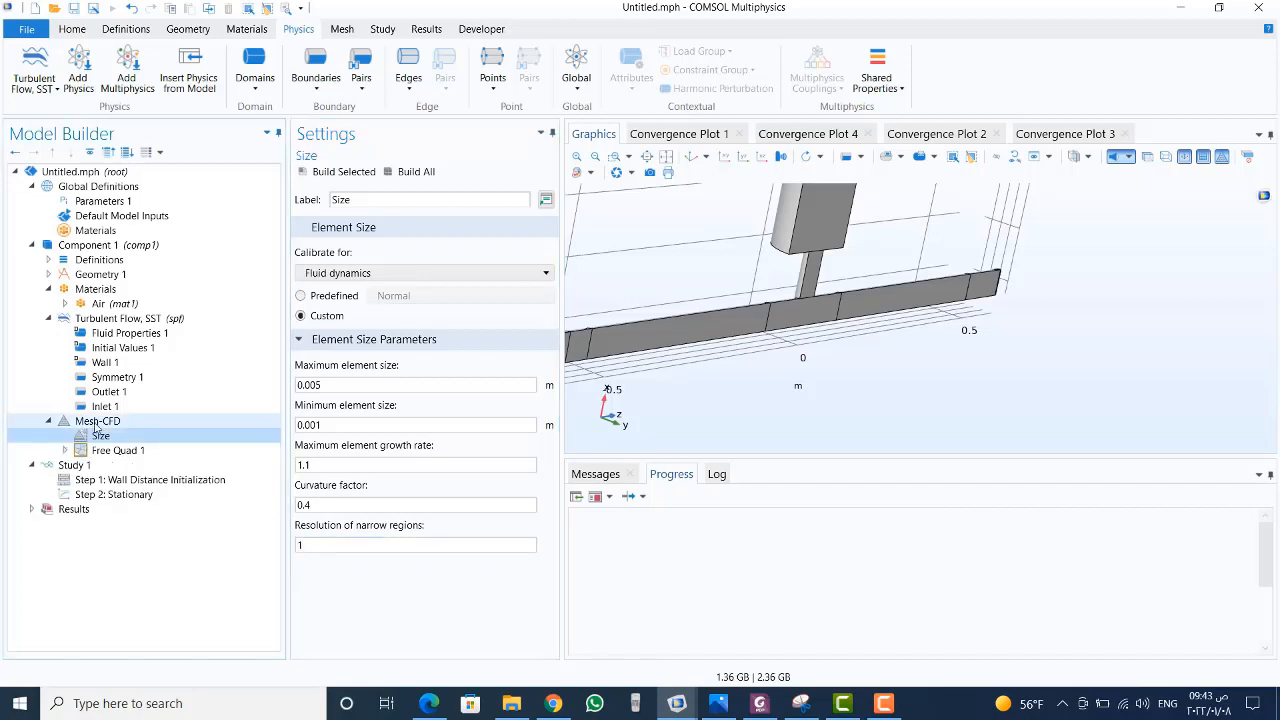
pyautogui.rightClick(97, 425)
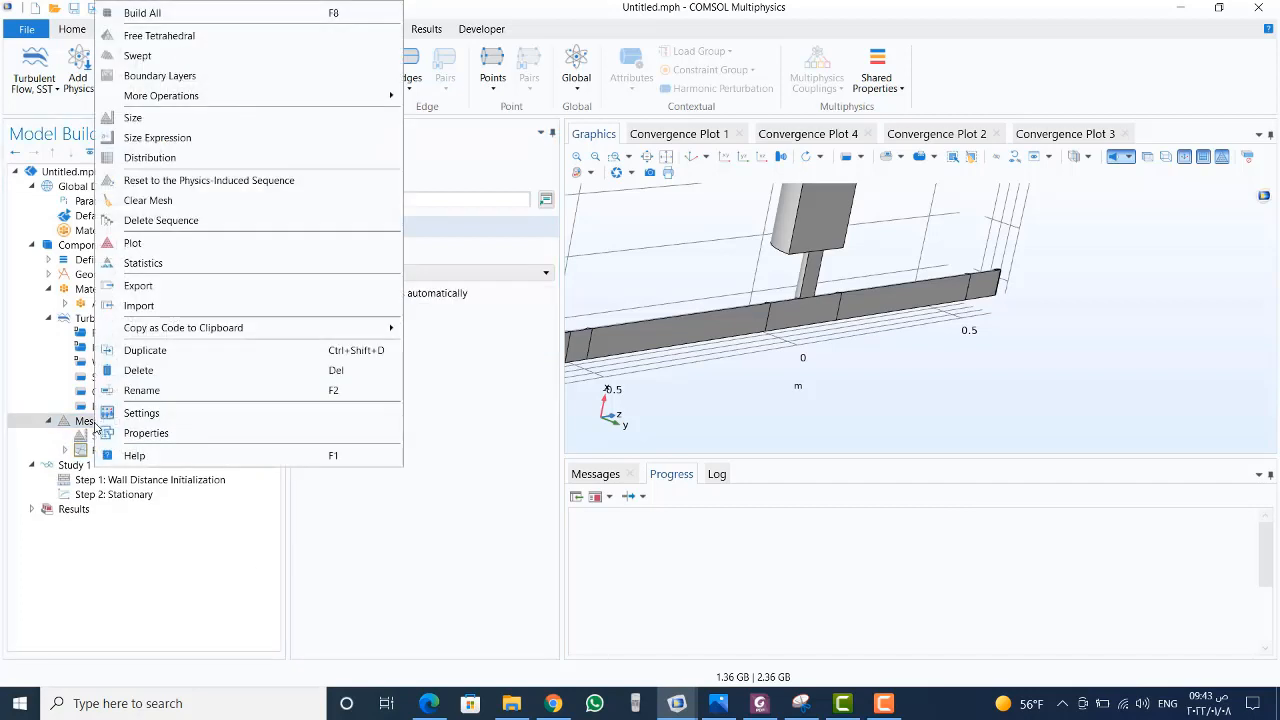
pyautogui.click(137, 56)
pyautogui.click(595, 157)
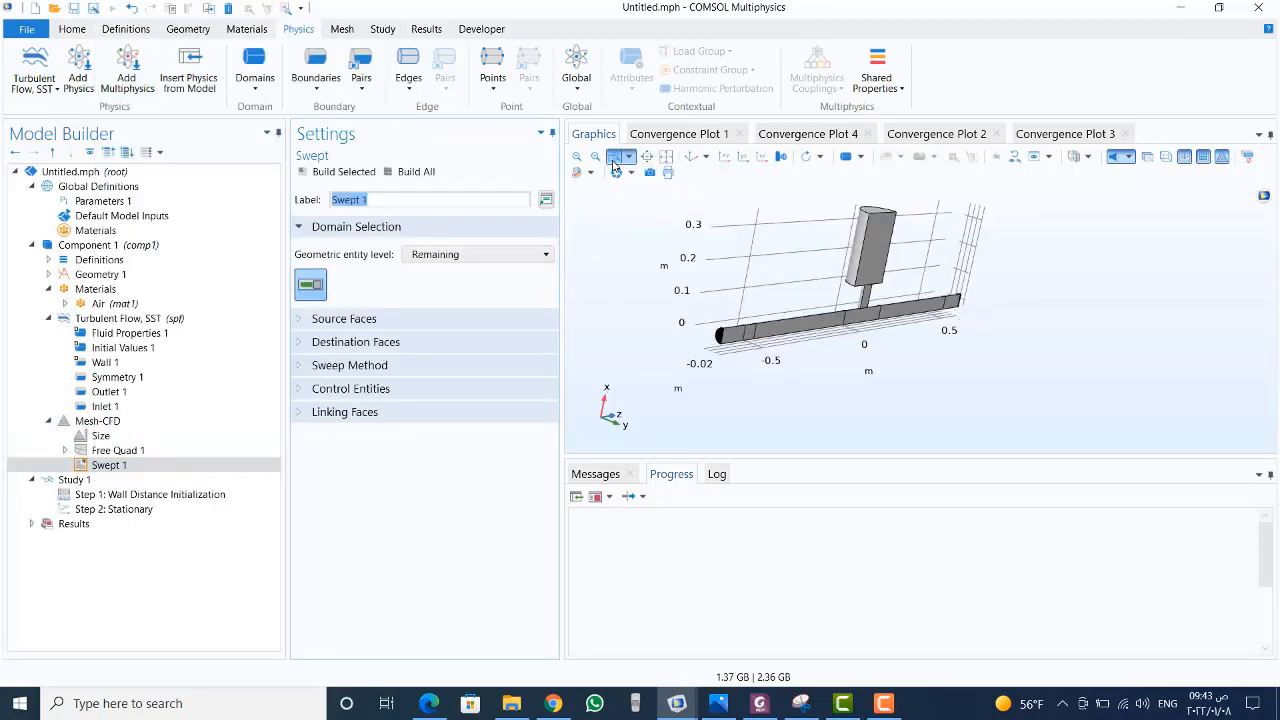
pyautogui.click(614, 160)
pyautogui.moveTo(696, 313); pyautogui.dragTo(748, 361)
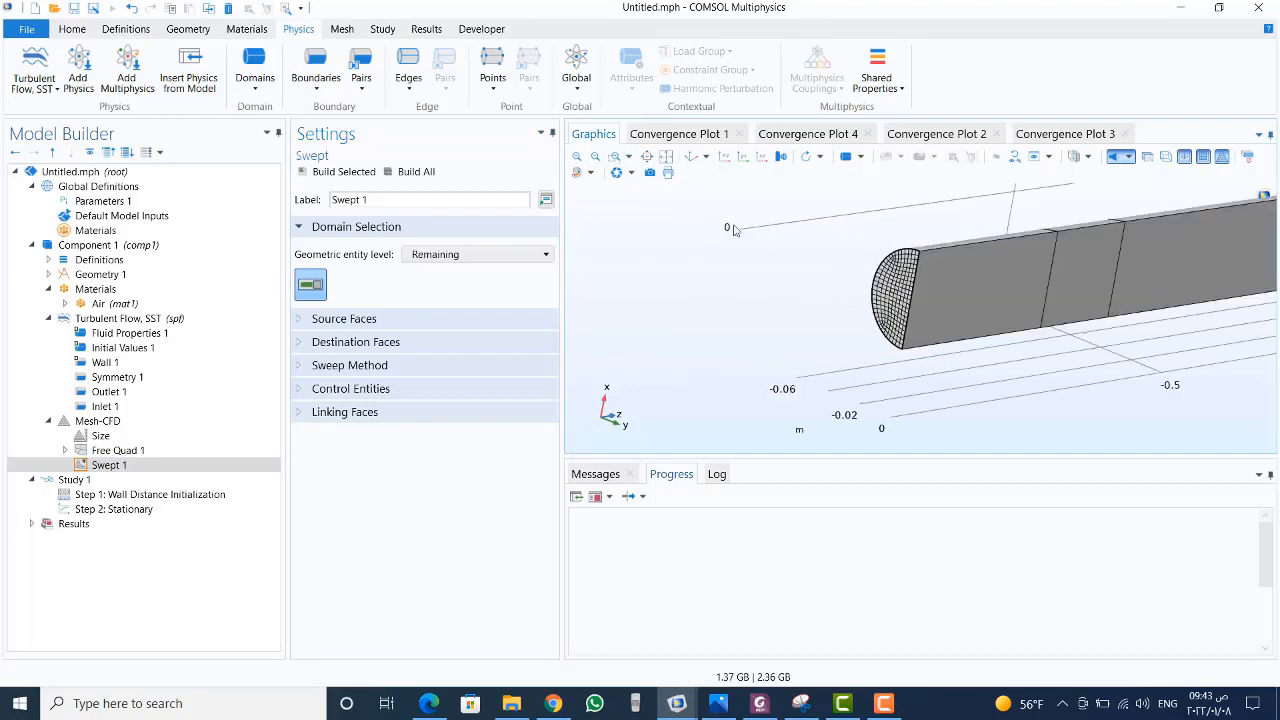
pyautogui.click(595, 157)
pyautogui.click(595, 157)
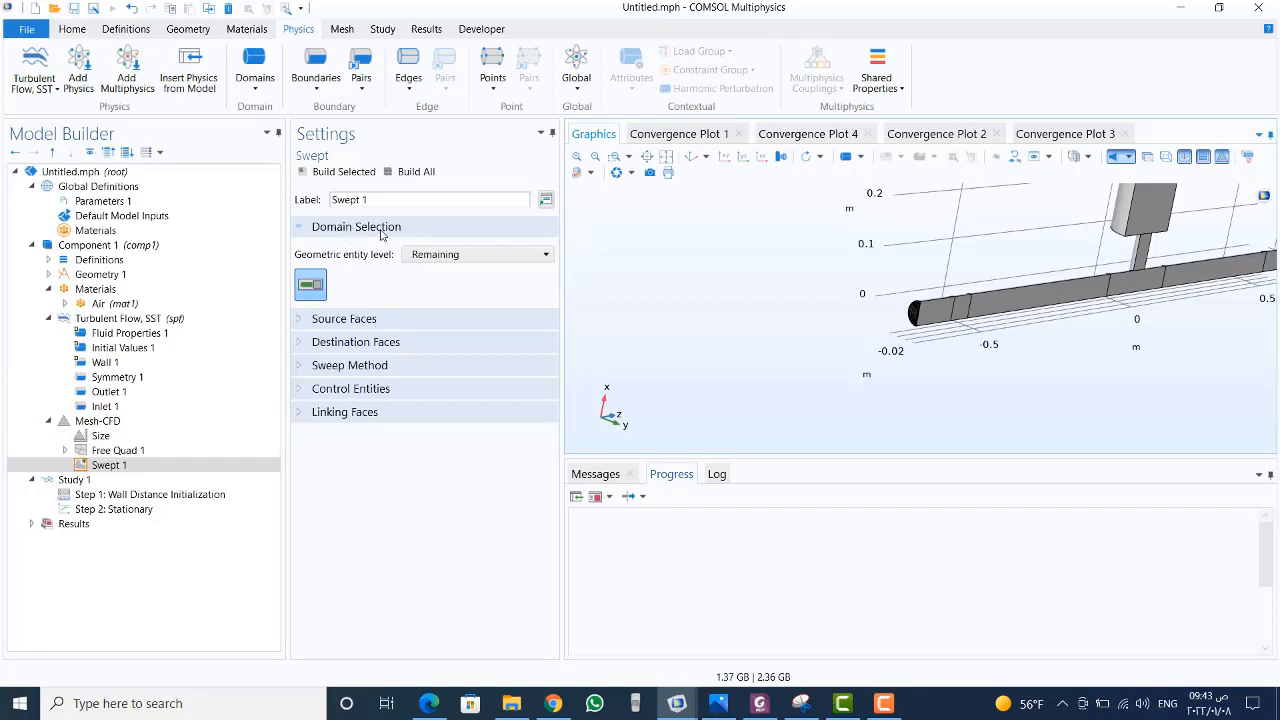
pyautogui.click(438, 257)
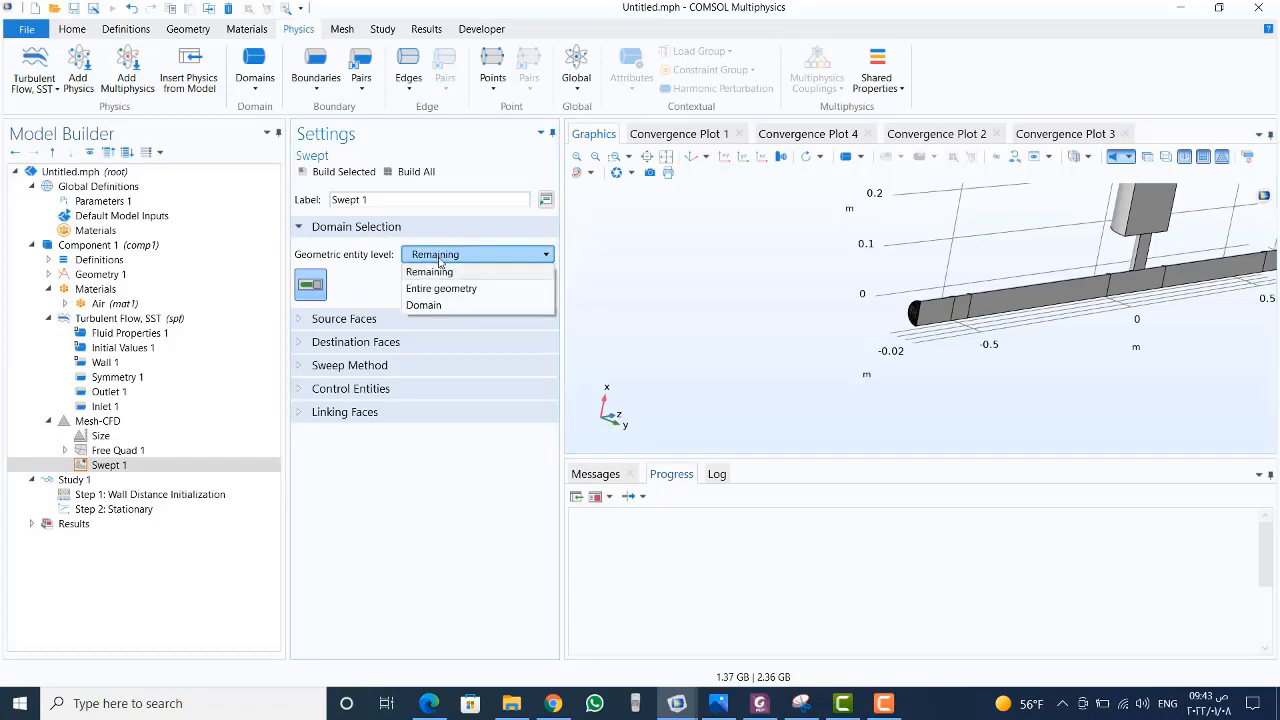
pyautogui.click(424, 305)
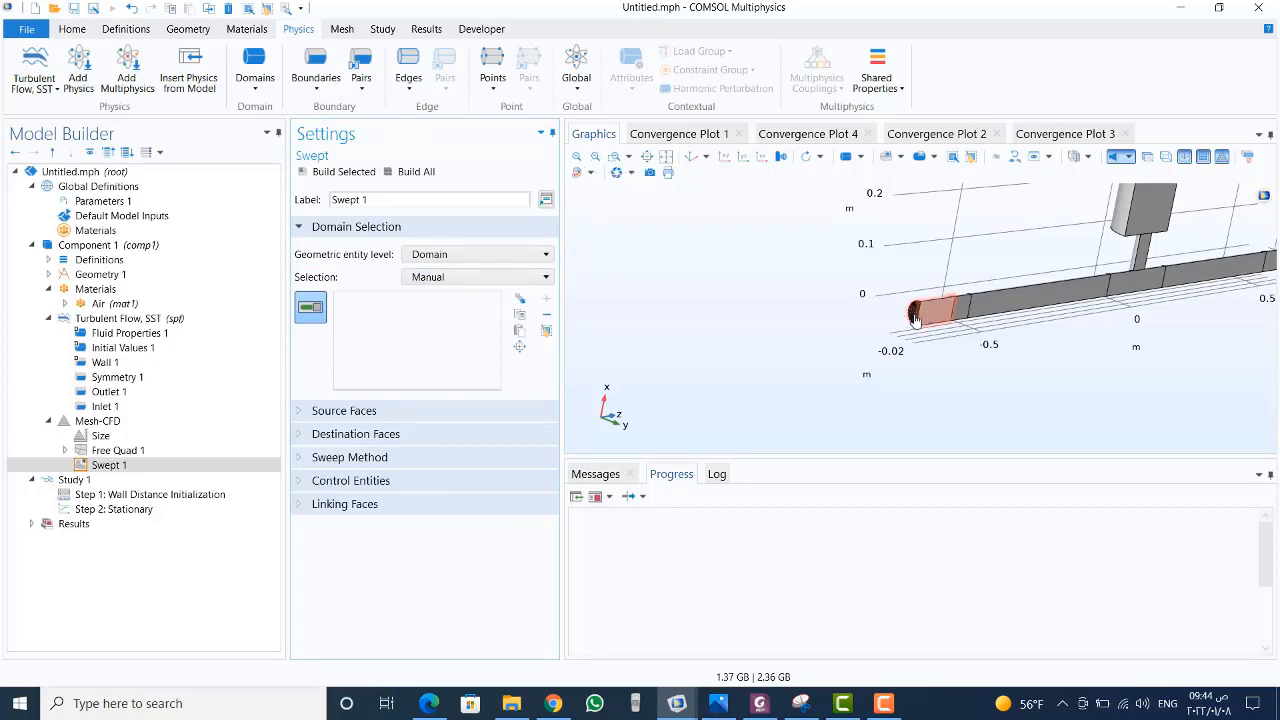
pyautogui.click(937, 318)
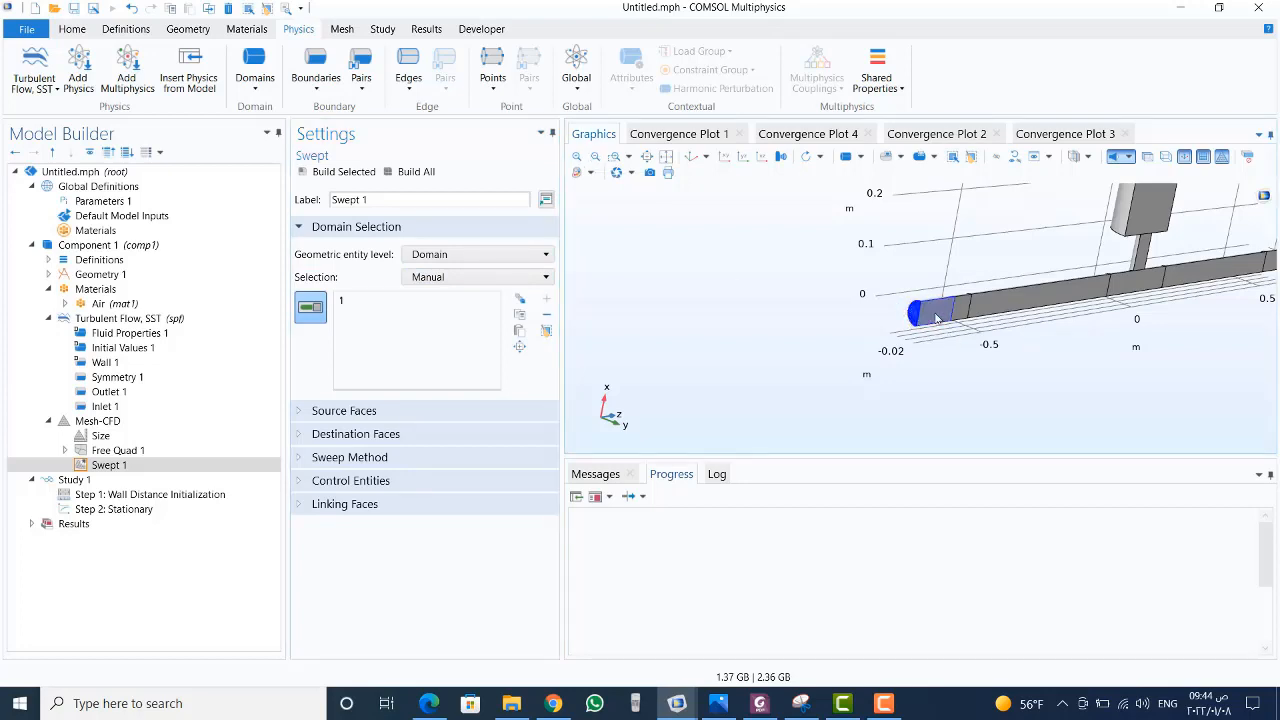
pyautogui.click(962, 320)
# - Add a Distribution to the Swept operation, limited to domain 1, with a fixed number of 8 elements
pyautogui.click(106, 466)
pyautogui.rightClick(106, 467)
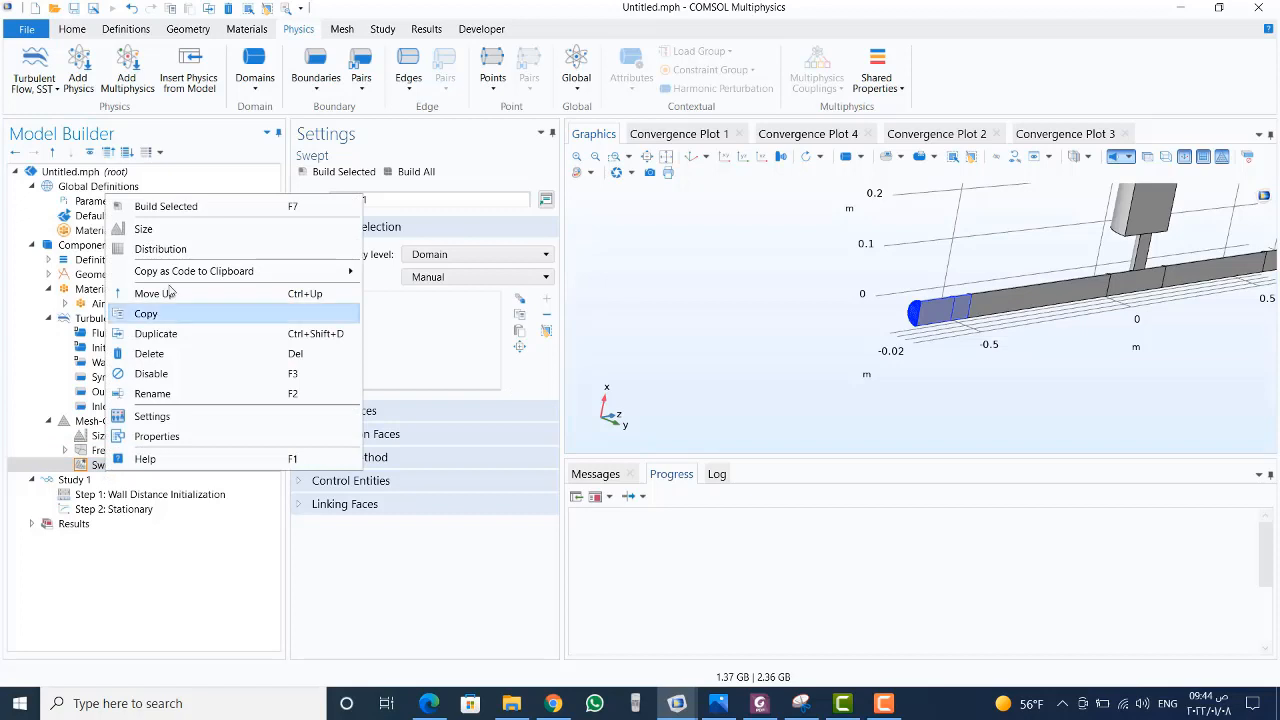
pyautogui.click(174, 250)
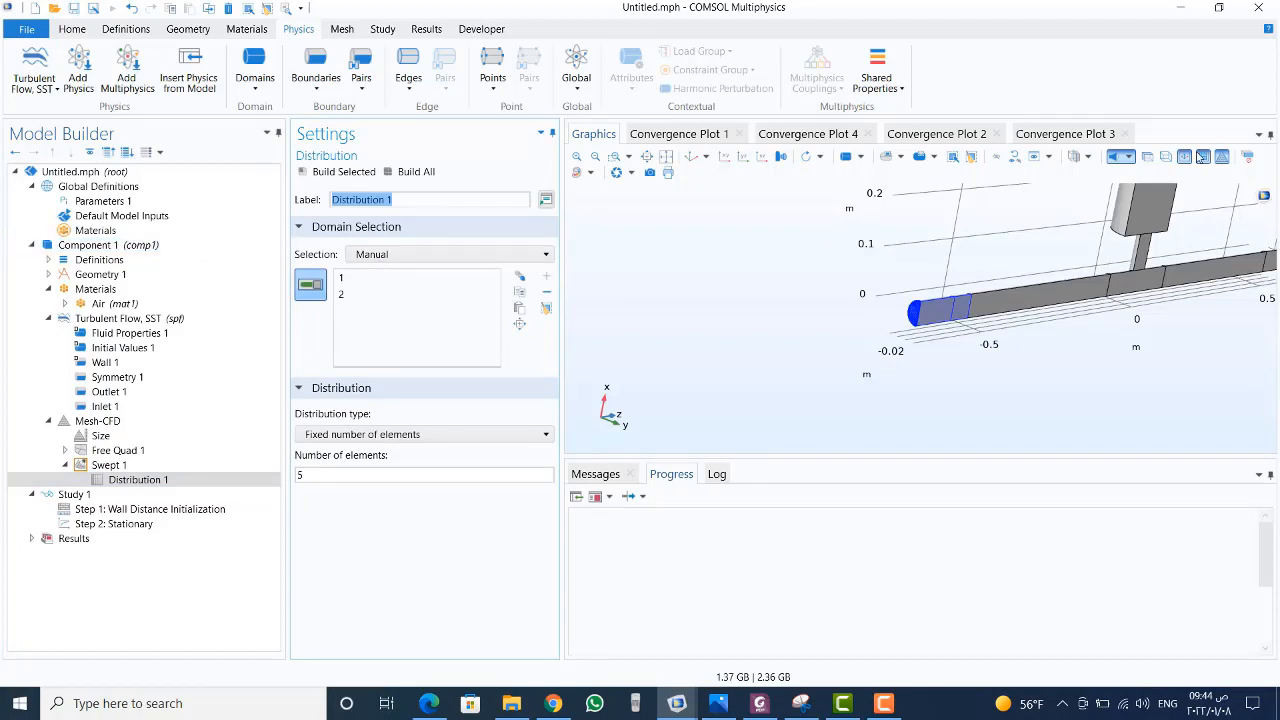
pyautogui.click(940, 307)
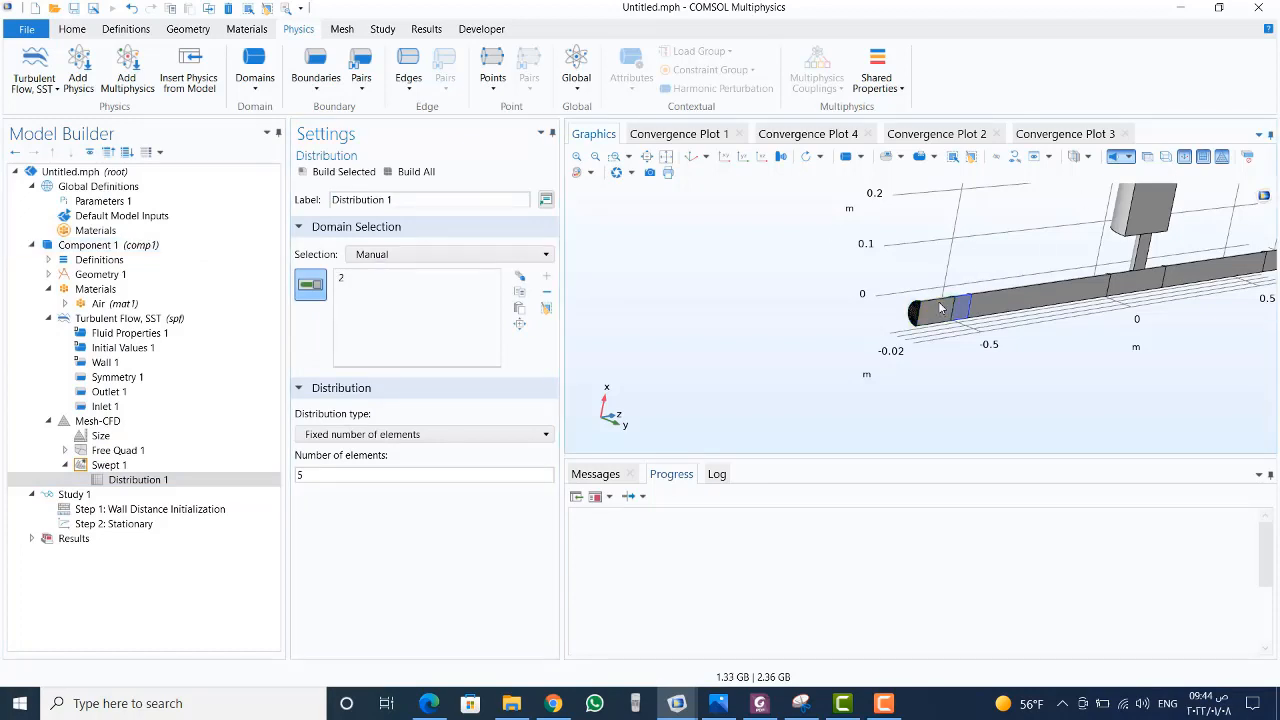
pyautogui.click(940, 307)
pyautogui.click(350, 296)
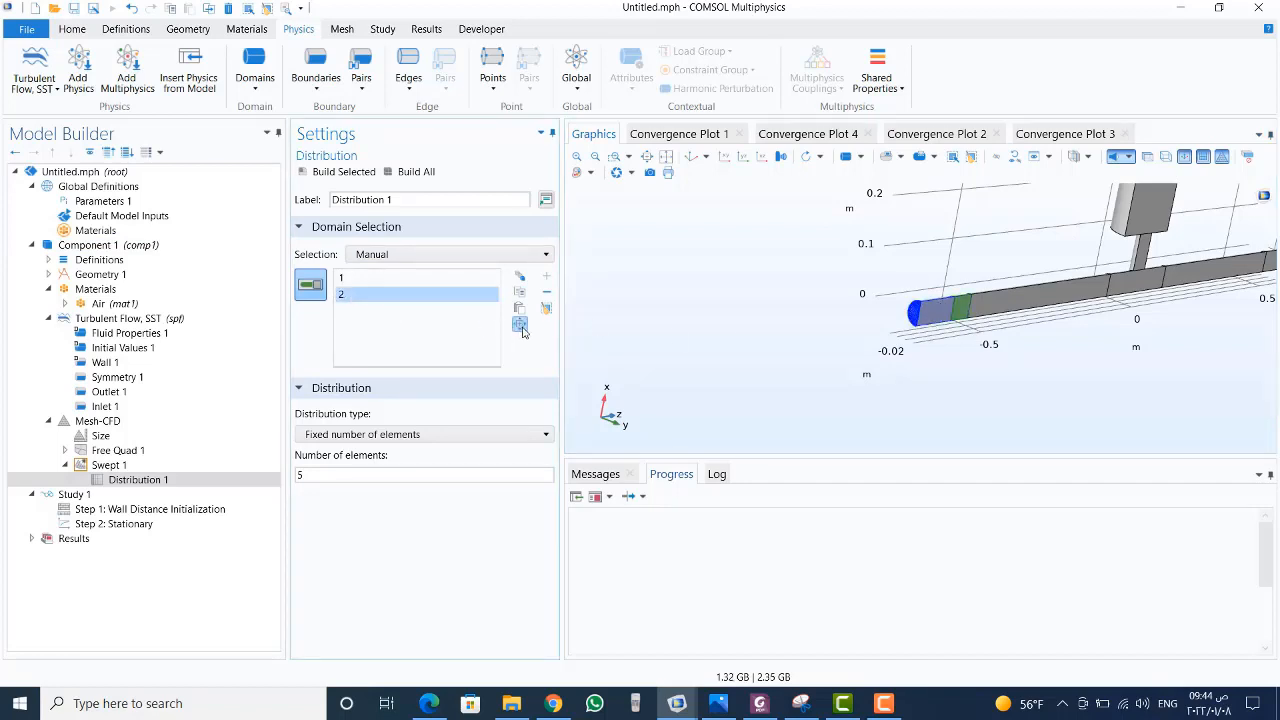
pyautogui.click(547, 293)
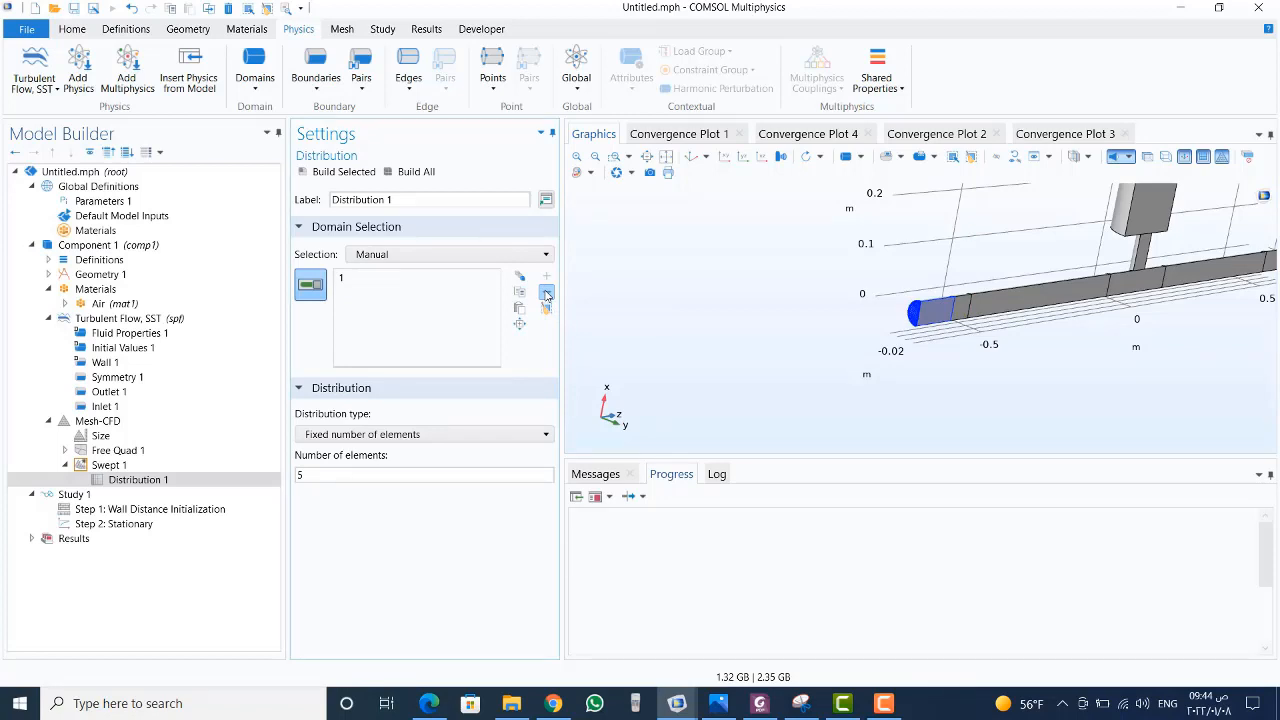
pyautogui.click(315, 476)
pyautogui.click(238, 480)
pyautogui.write('8')
# - Add a second Distribution to the Swept operation for domain 2 only, keeping 5 fixed elements, and build the whole mesh
pyautogui.click(110, 466)
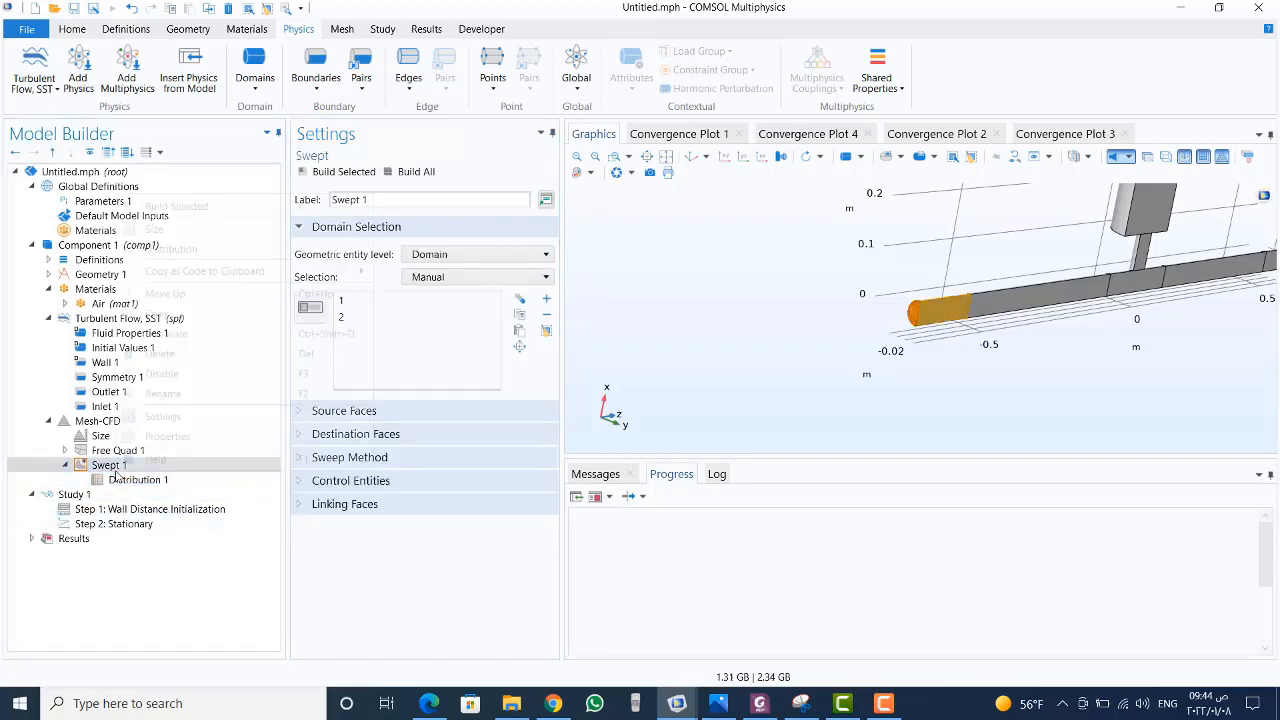
pyautogui.rightClick(115, 472)
pyautogui.click(150, 250)
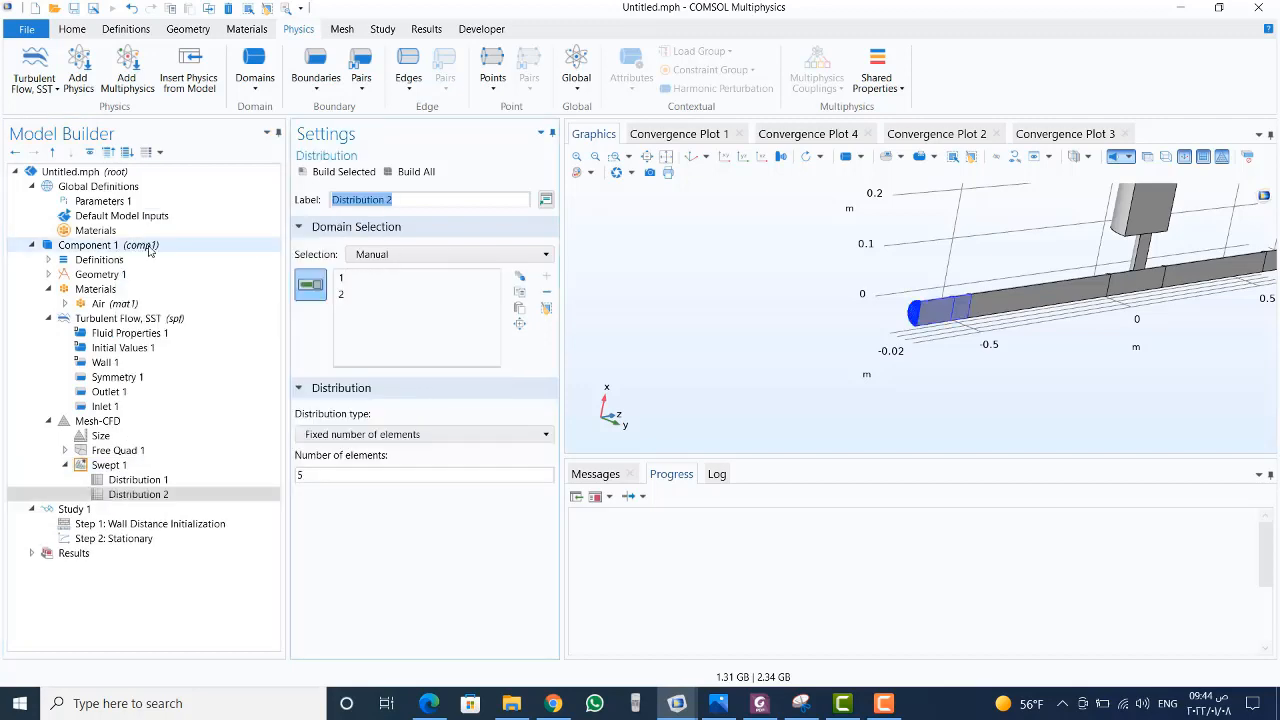
pyautogui.click(350, 280)
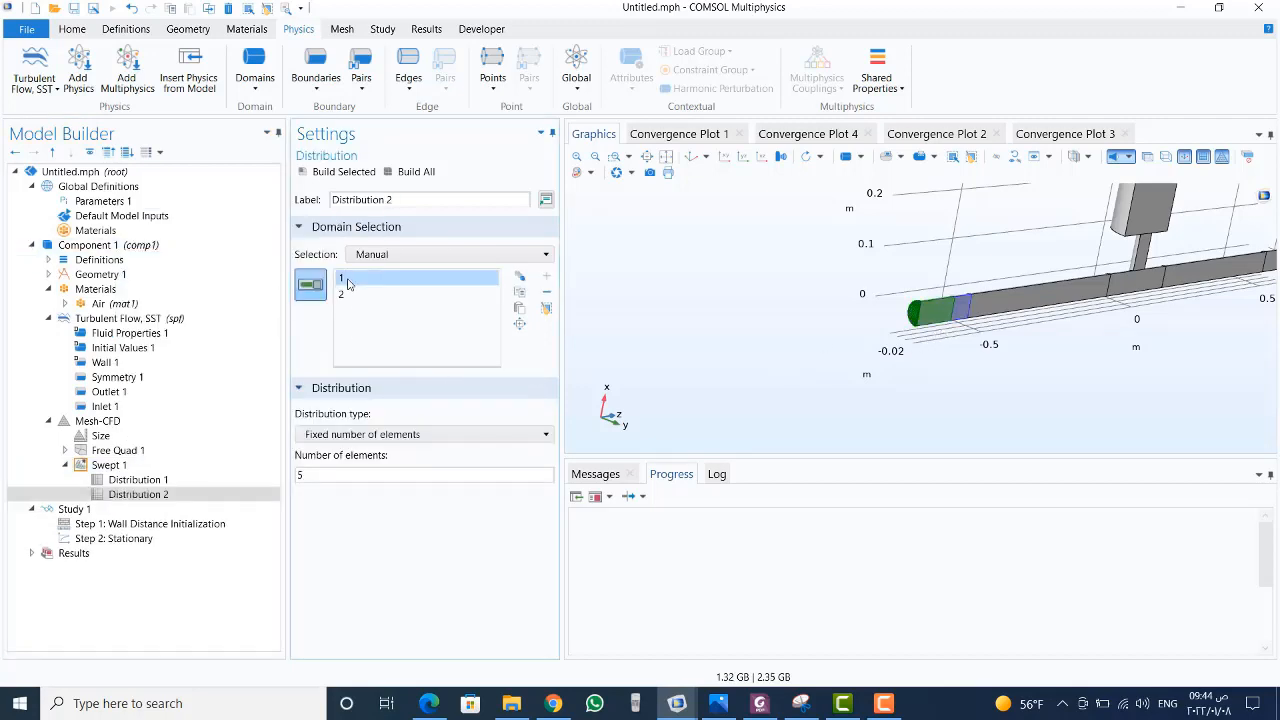
pyautogui.click(546, 291)
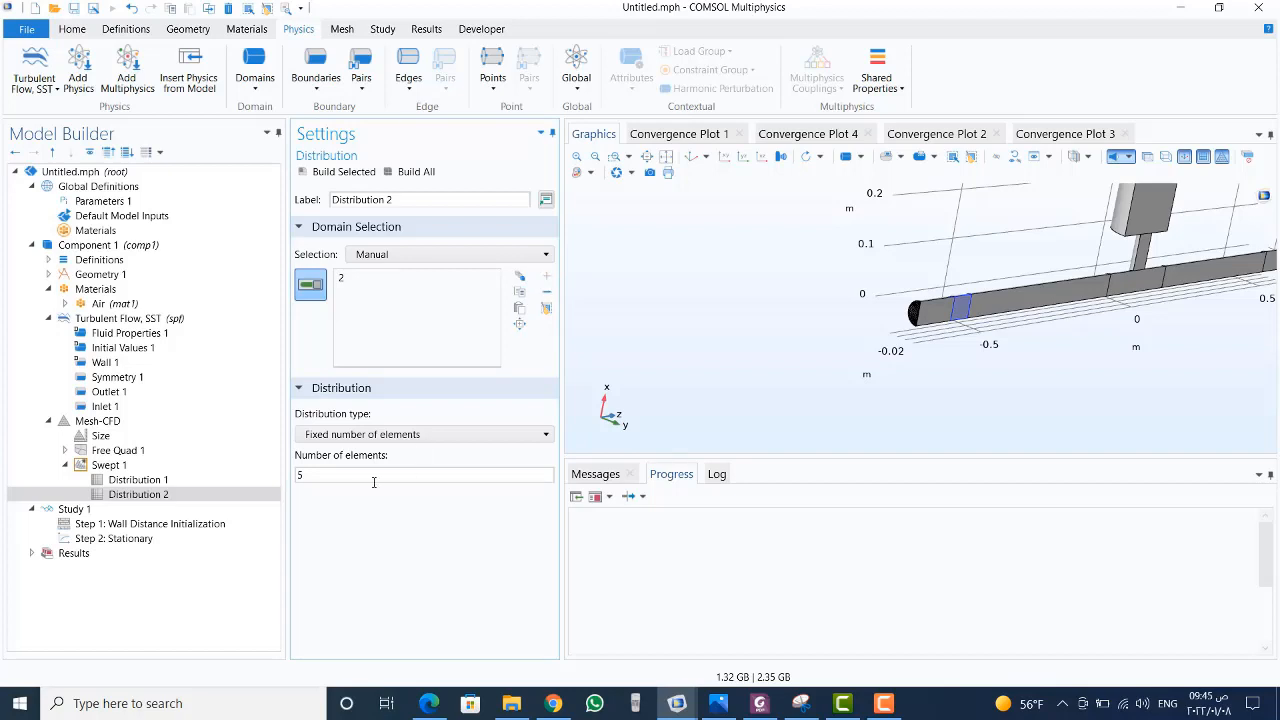
pyautogui.click(312, 475)
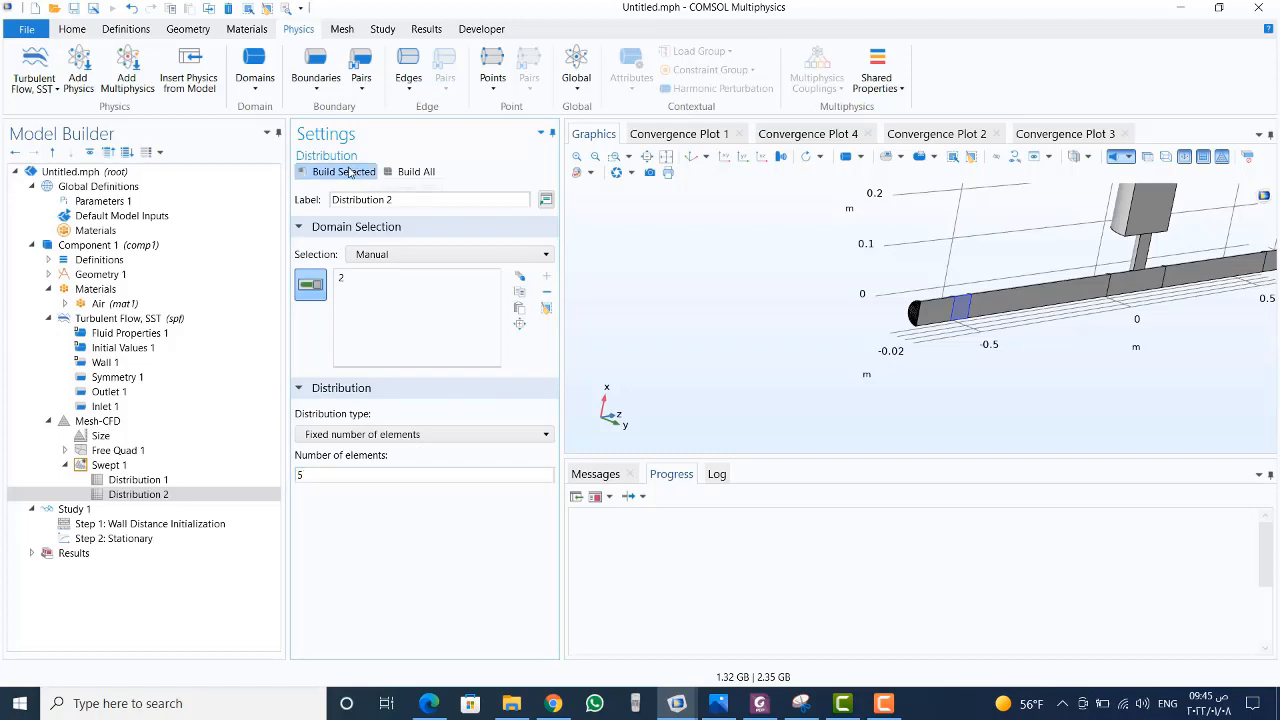
pyautogui.click(410, 171)
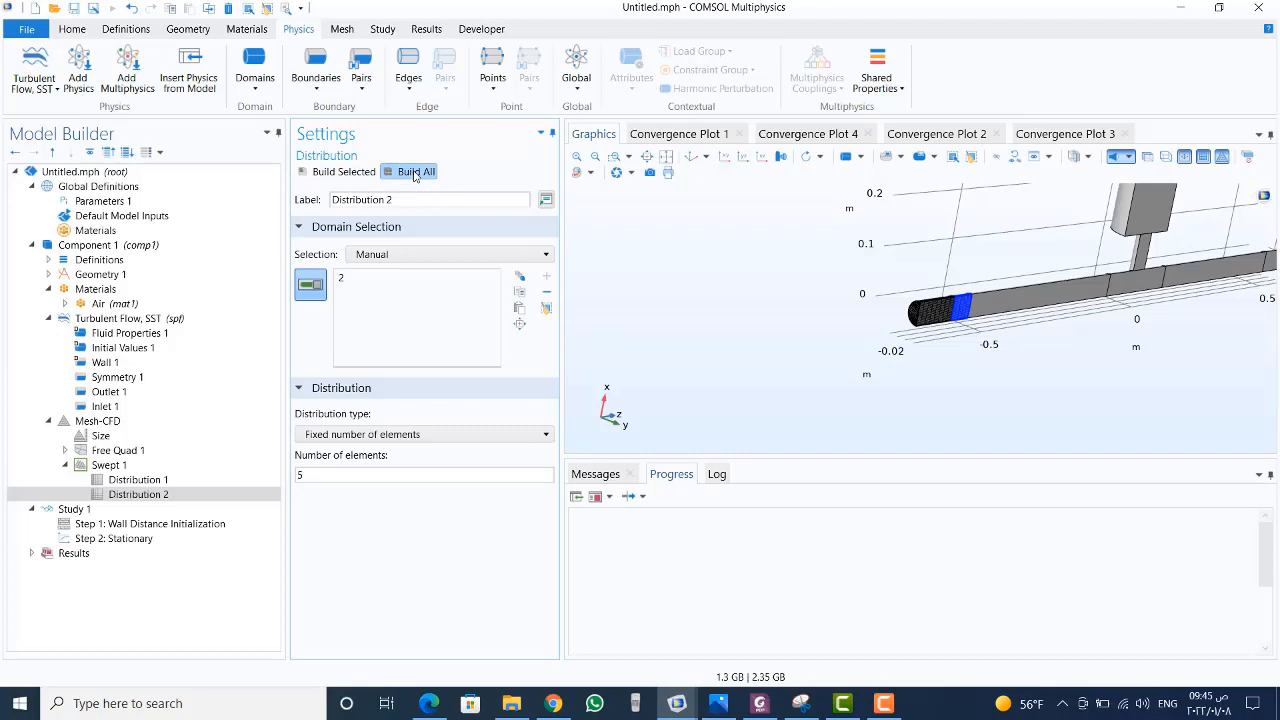
# - Add a second Swept operation to Mesh-CFD and limit it to domain 3, the long pipe segment next to the meshed end
pyautogui.click(614, 156)
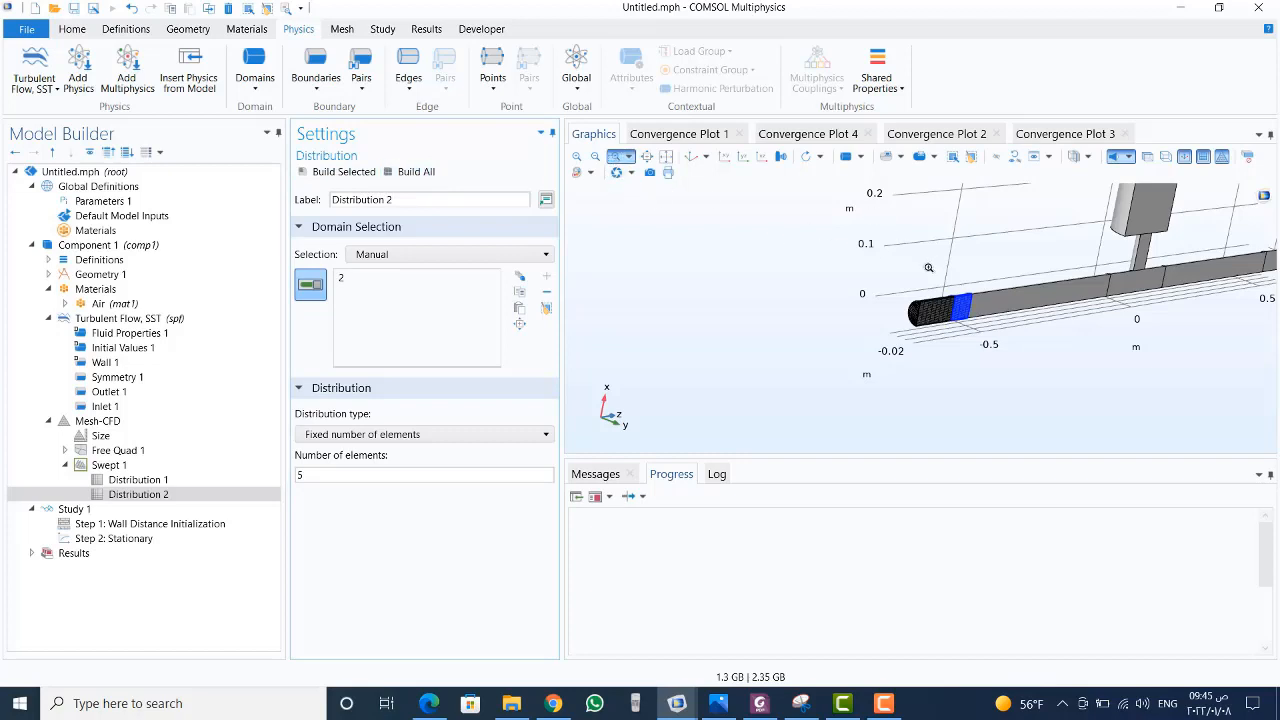
pyautogui.moveTo(894, 265); pyautogui.dragTo(1000, 350)
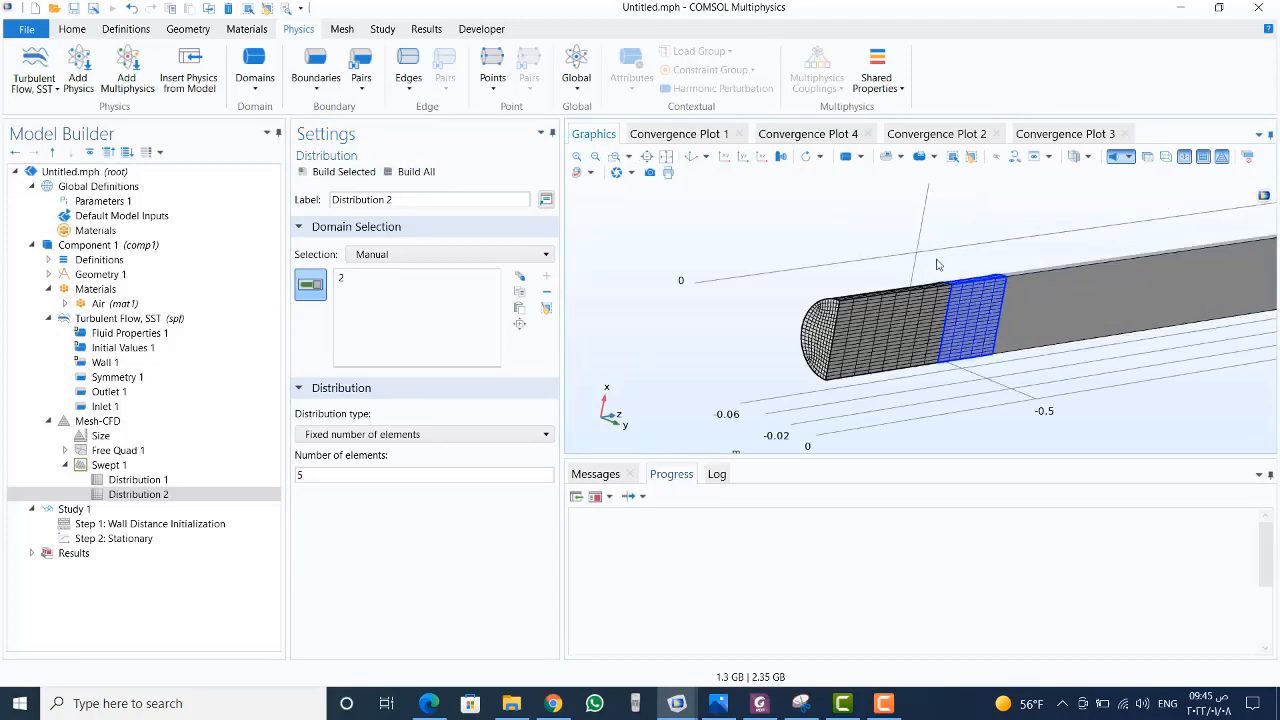
pyautogui.moveTo(922, 257); pyautogui.dragTo(676, 289)
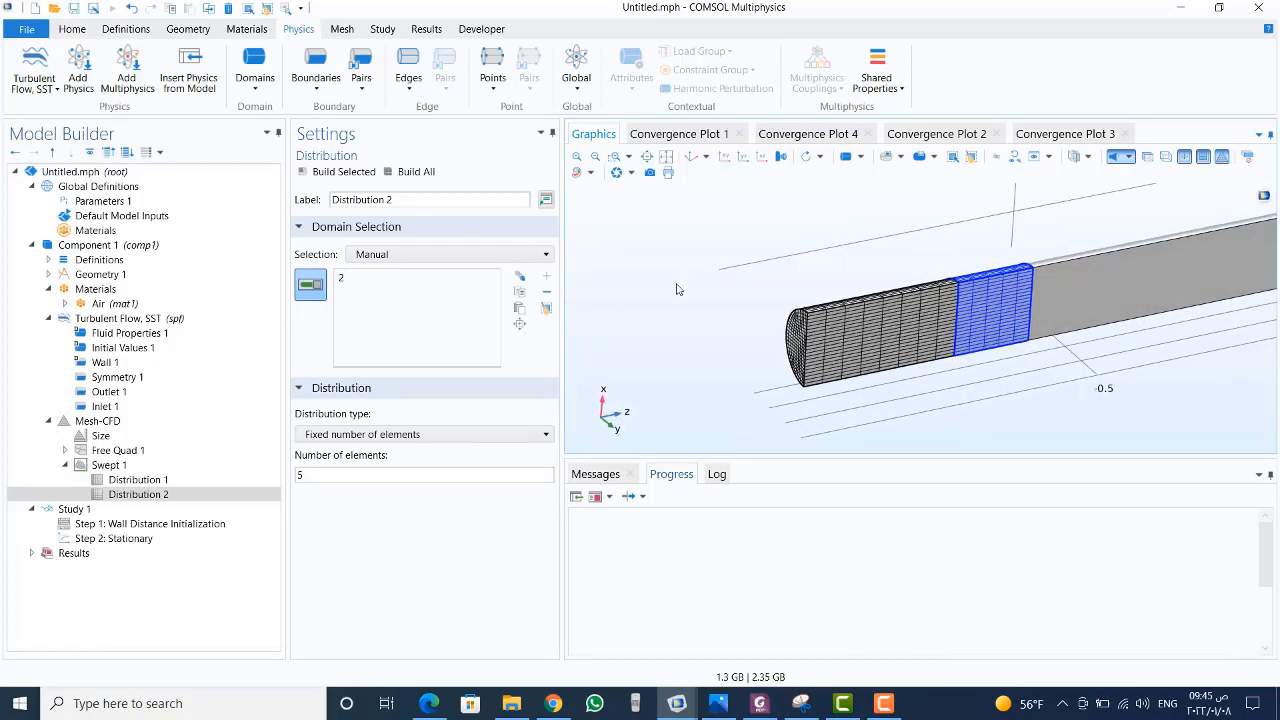
pyautogui.click(97, 421)
pyautogui.rightClick(97, 421)
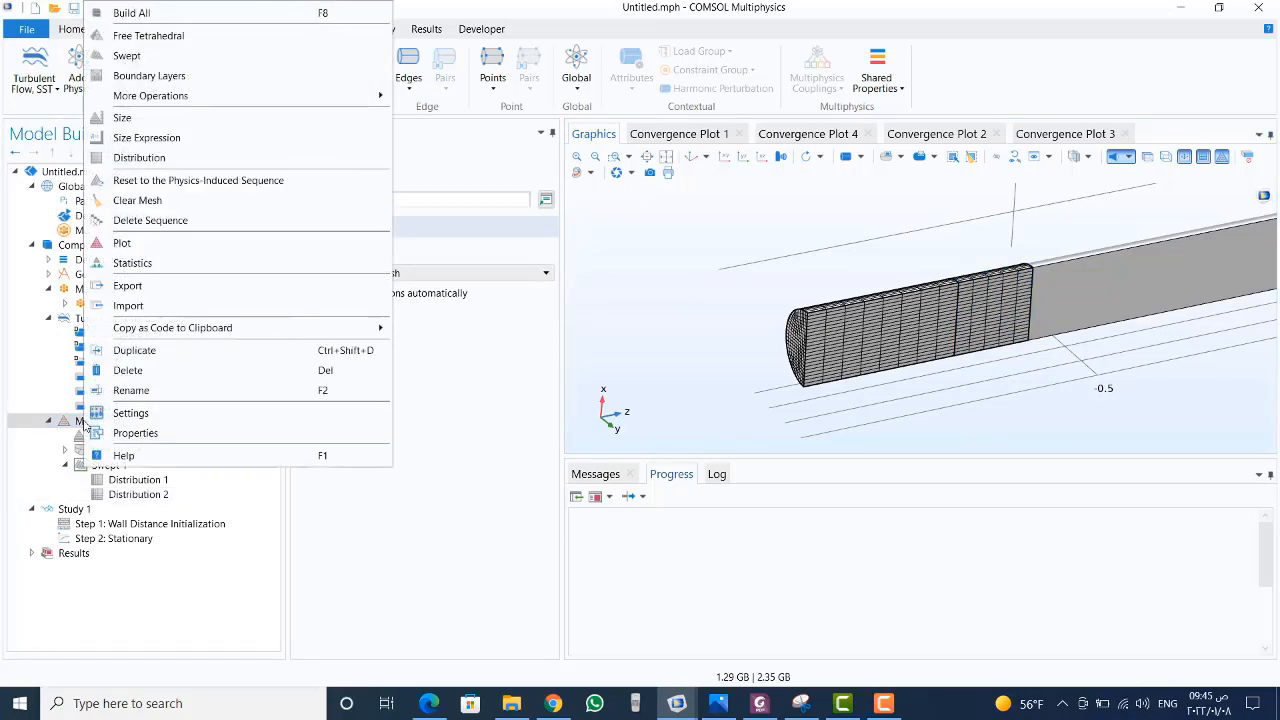
pyautogui.click(150, 58)
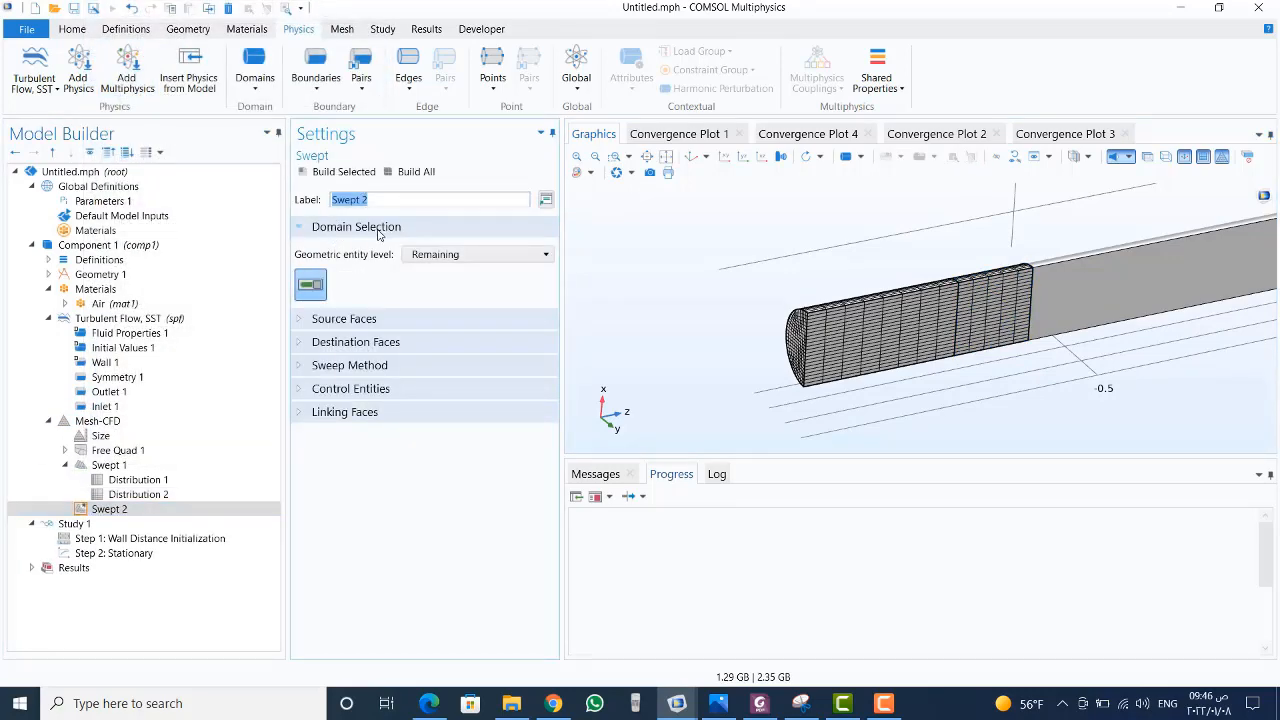
pyautogui.click(420, 255)
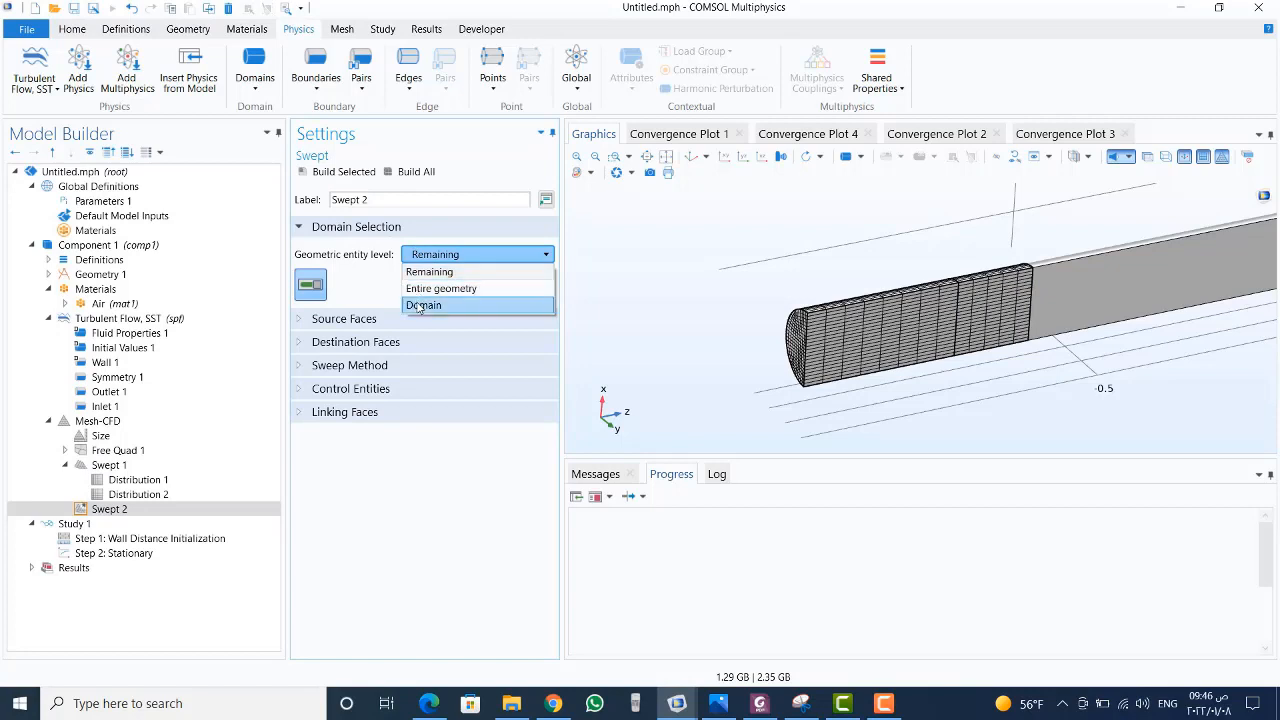
pyautogui.click(422, 305)
pyautogui.click(1125, 289)
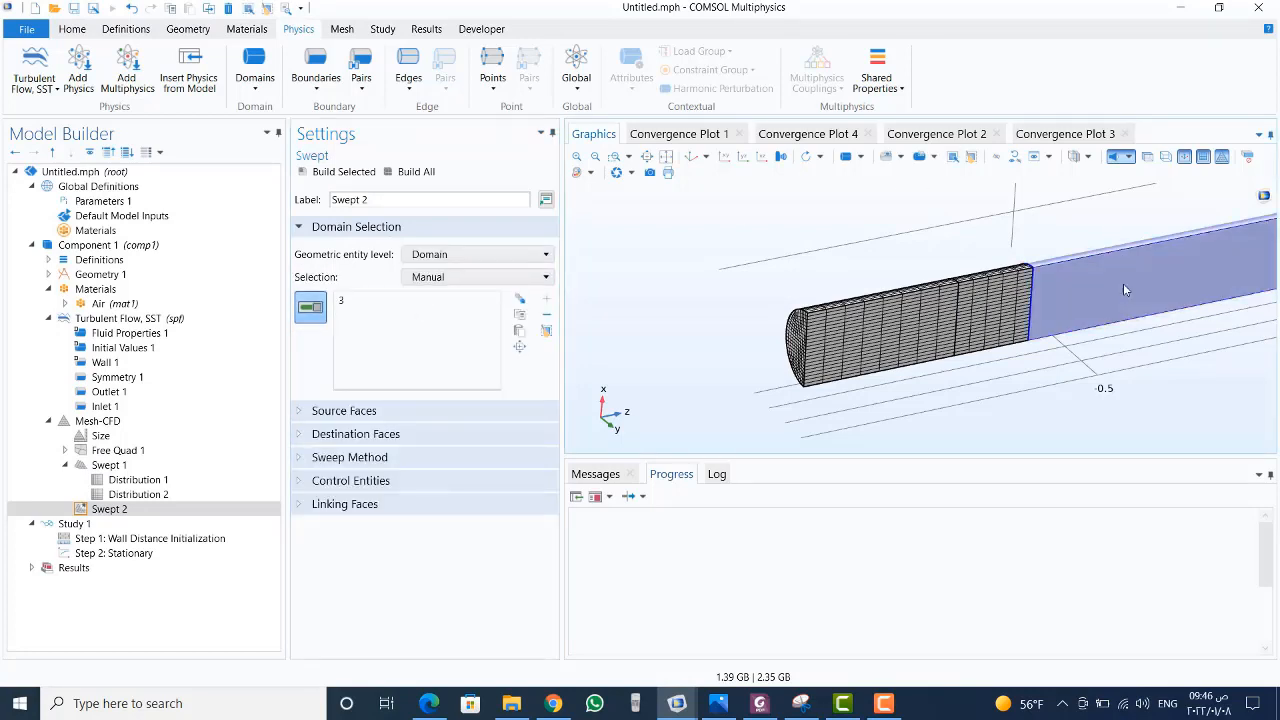
# - Add a predefined Distribution to the second Swept operation with 50 elements, element ratio 4 and reverse direction, and build the whole mesh
pyautogui.click(594, 158)
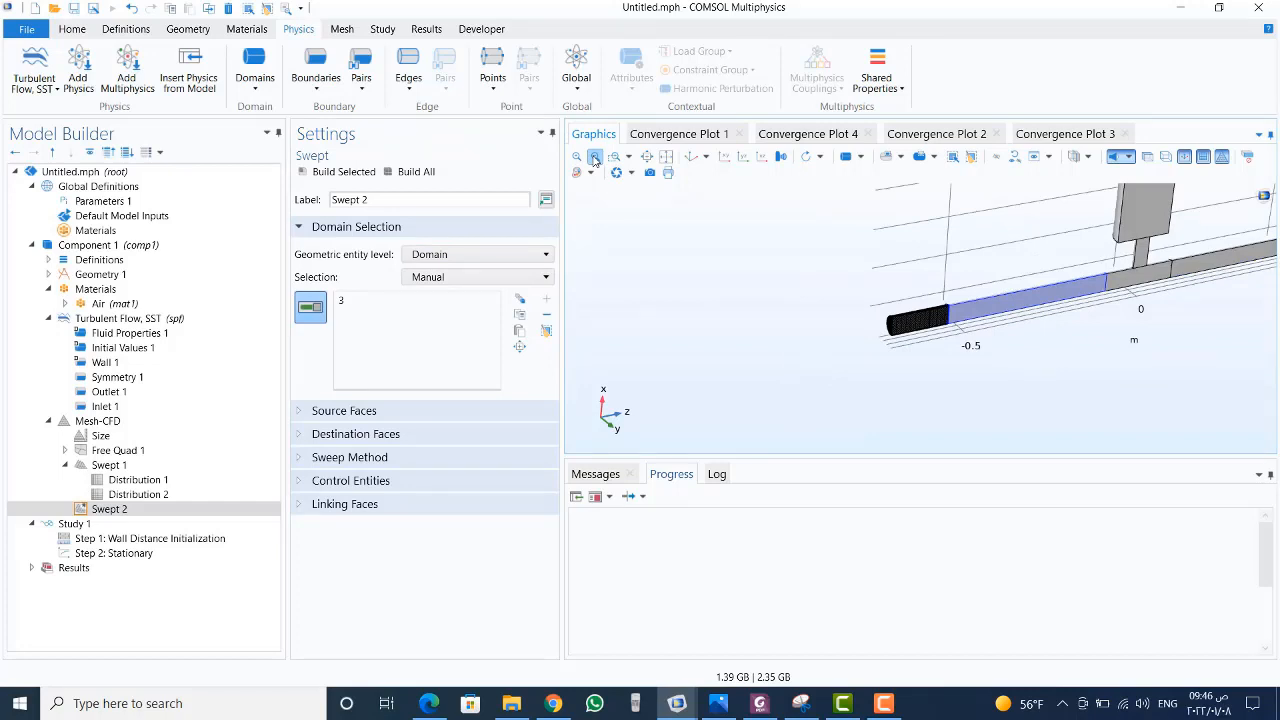
pyautogui.rightClick(118, 511)
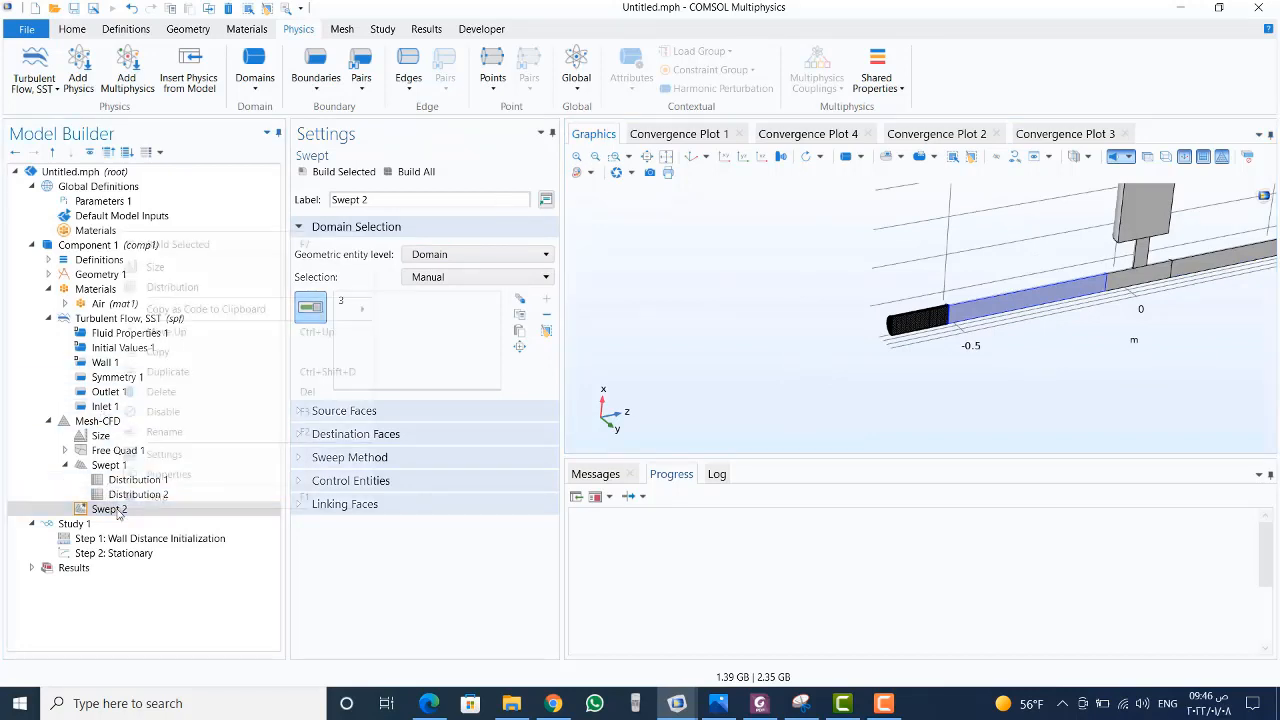
pyautogui.click(160, 292)
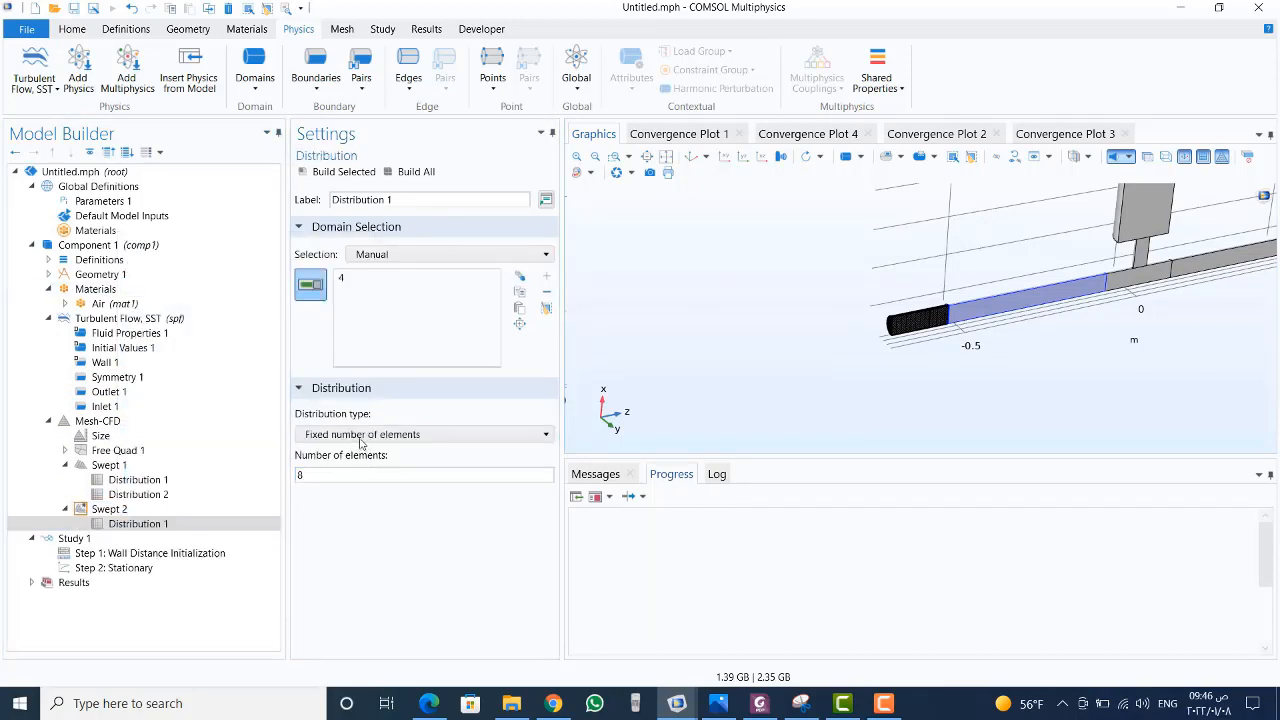
pyautogui.click(355, 436)
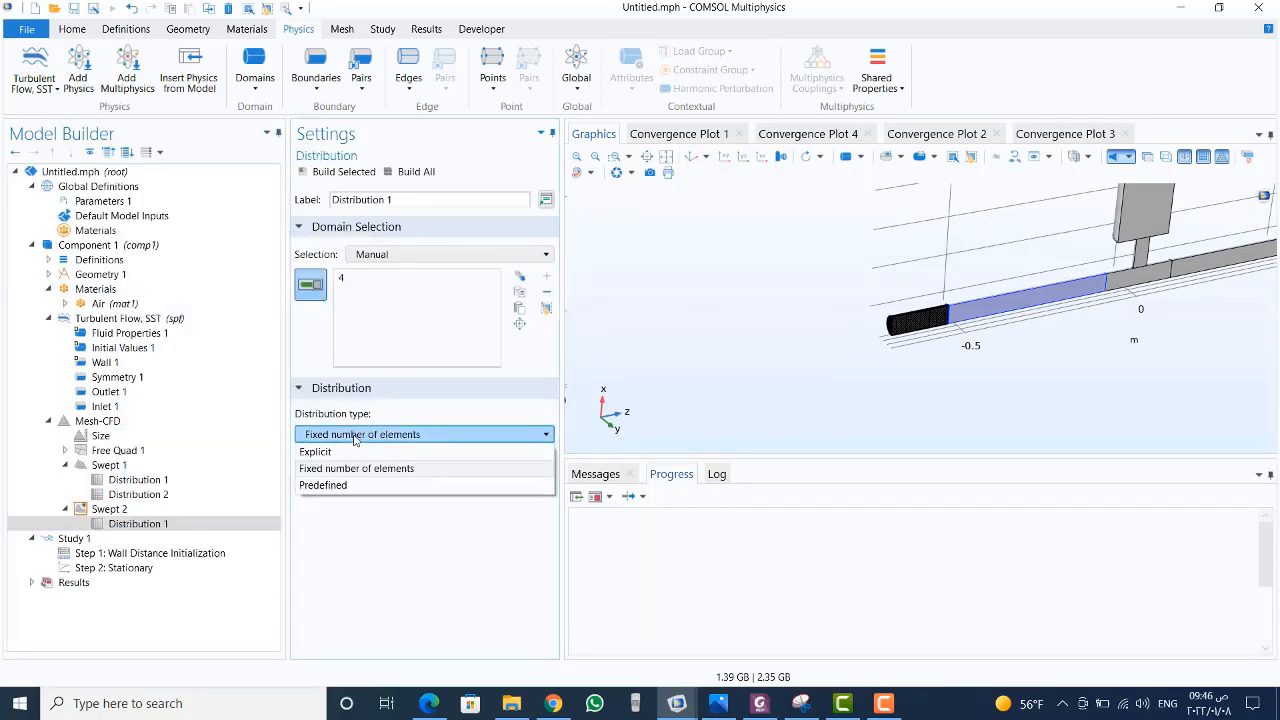
pyautogui.click(345, 485)
pyautogui.click(327, 477)
pyautogui.doubleClick(327, 478)
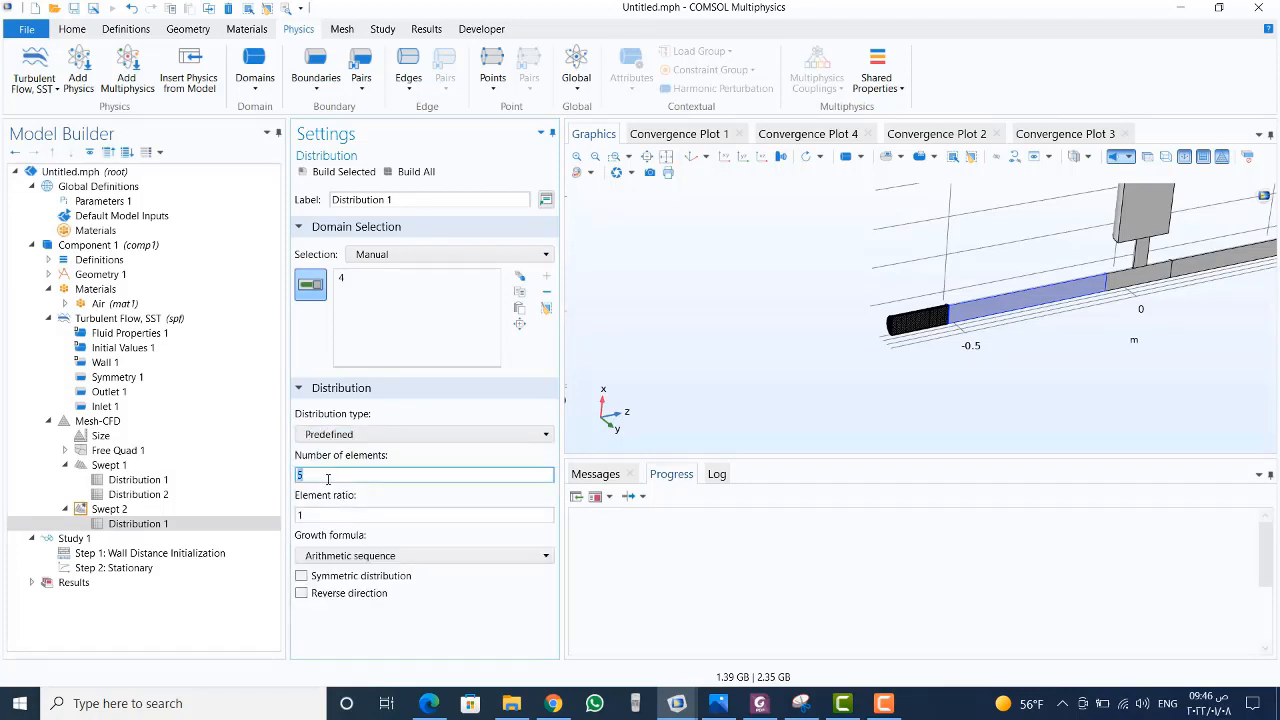
pyautogui.write('50')
pyautogui.moveTo(307, 514); pyautogui.dragTo(231, 531)
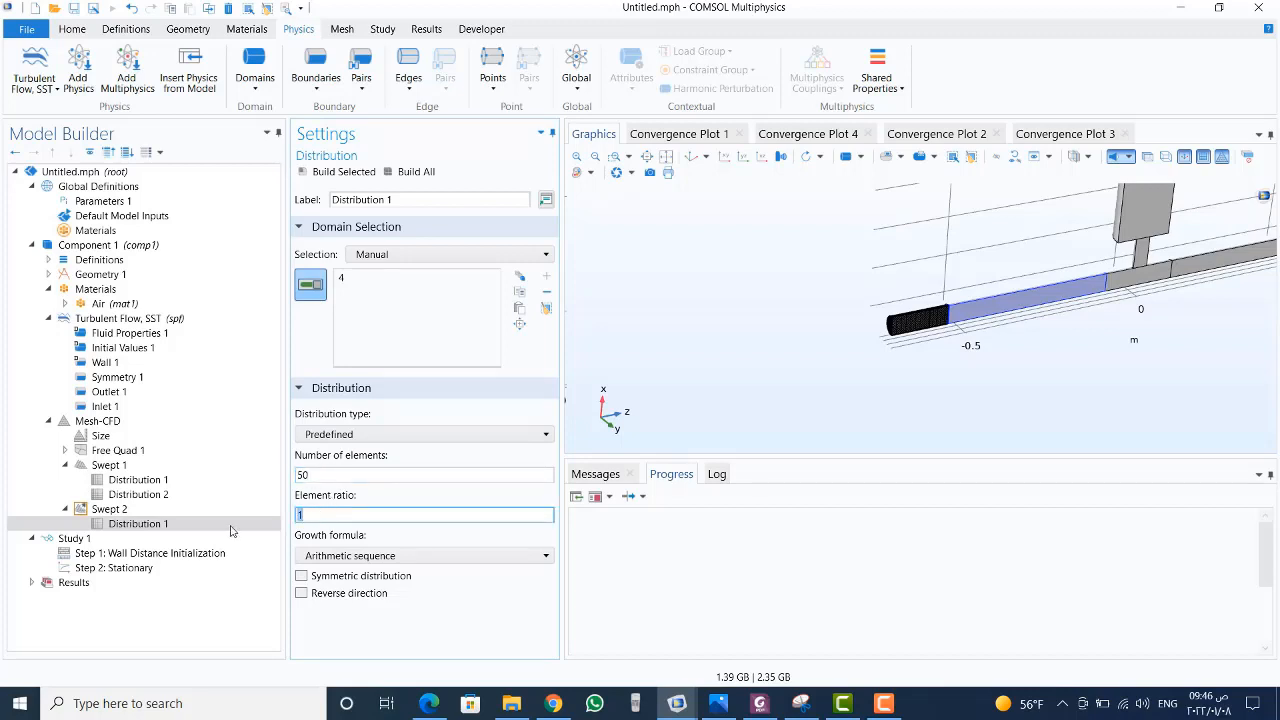
pyautogui.write('4')
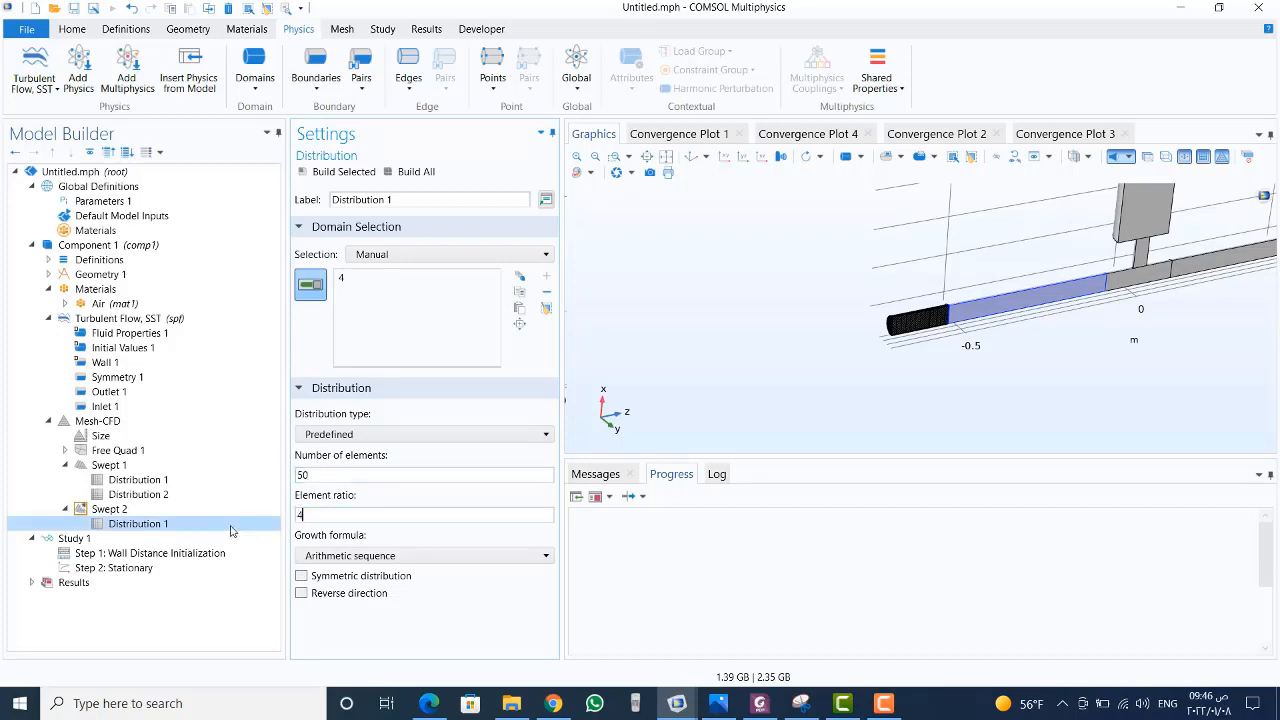
pyautogui.click(362, 597)
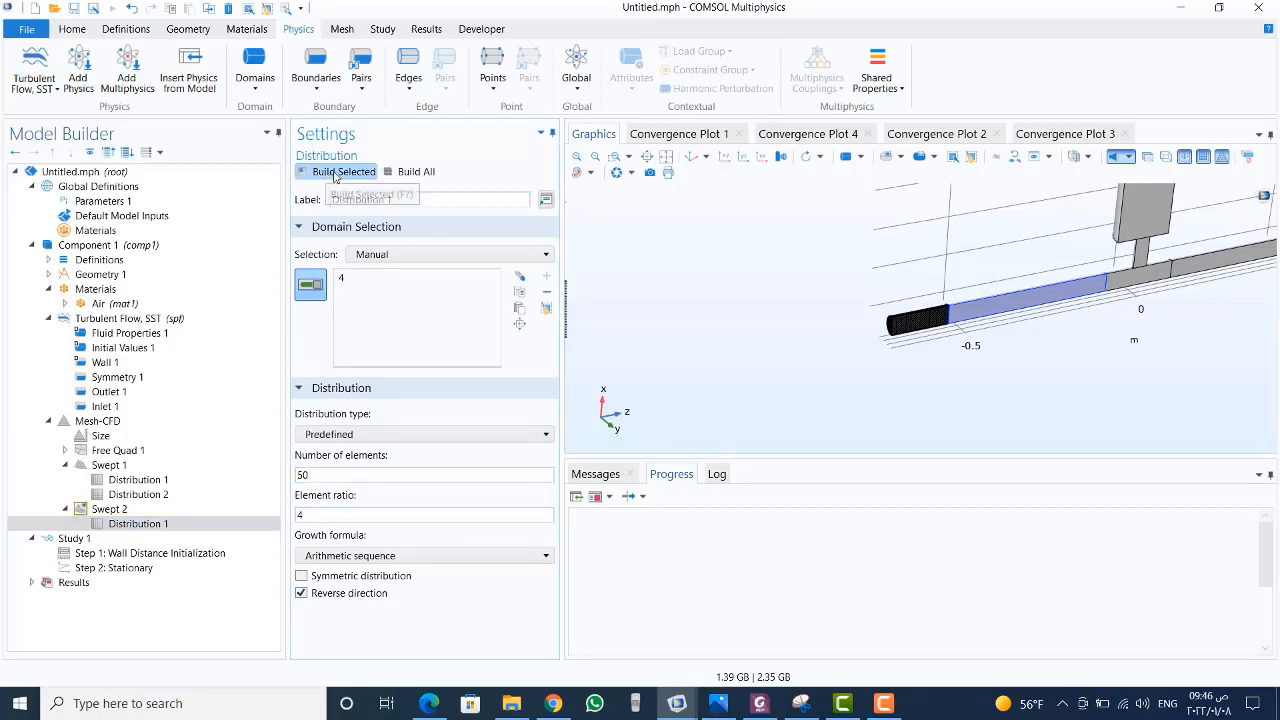
pyautogui.click(418, 173)
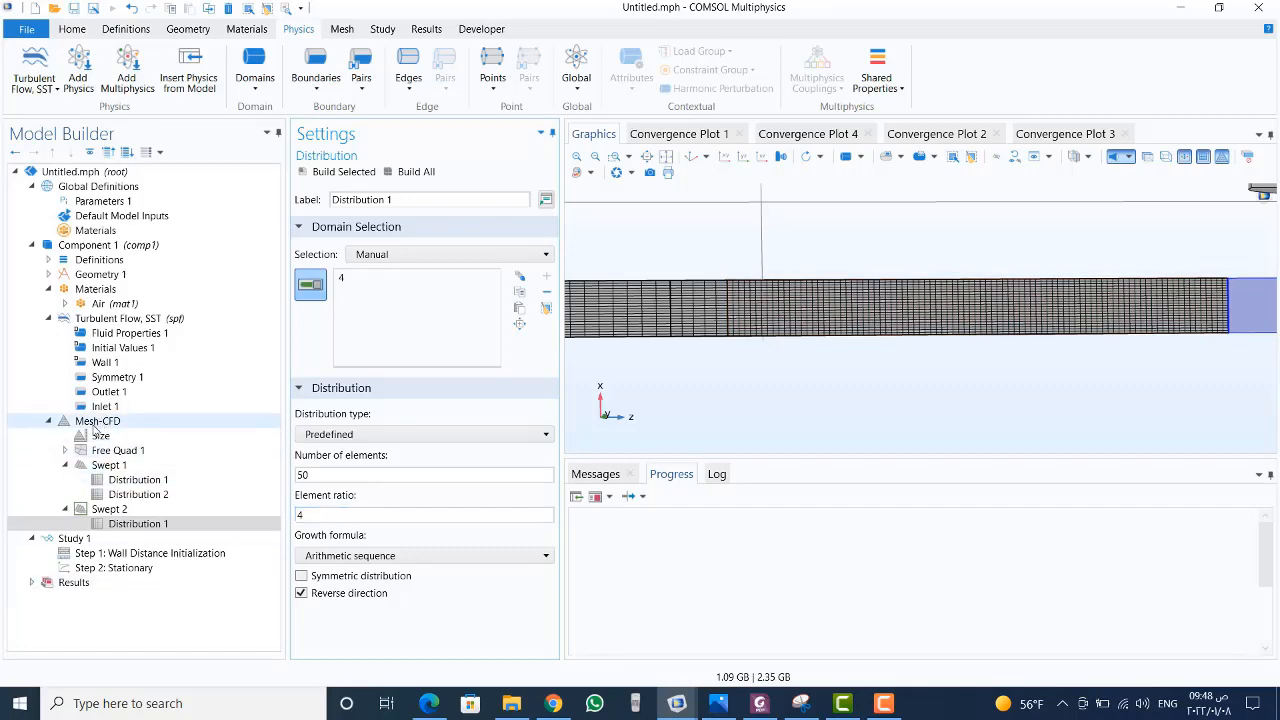
# - Add a third Swept operation to Mesh-CFD and limit it to domain 6, the short segment at the pipe's far end
pyautogui.click(96, 423)
pyautogui.rightClick(96, 423)
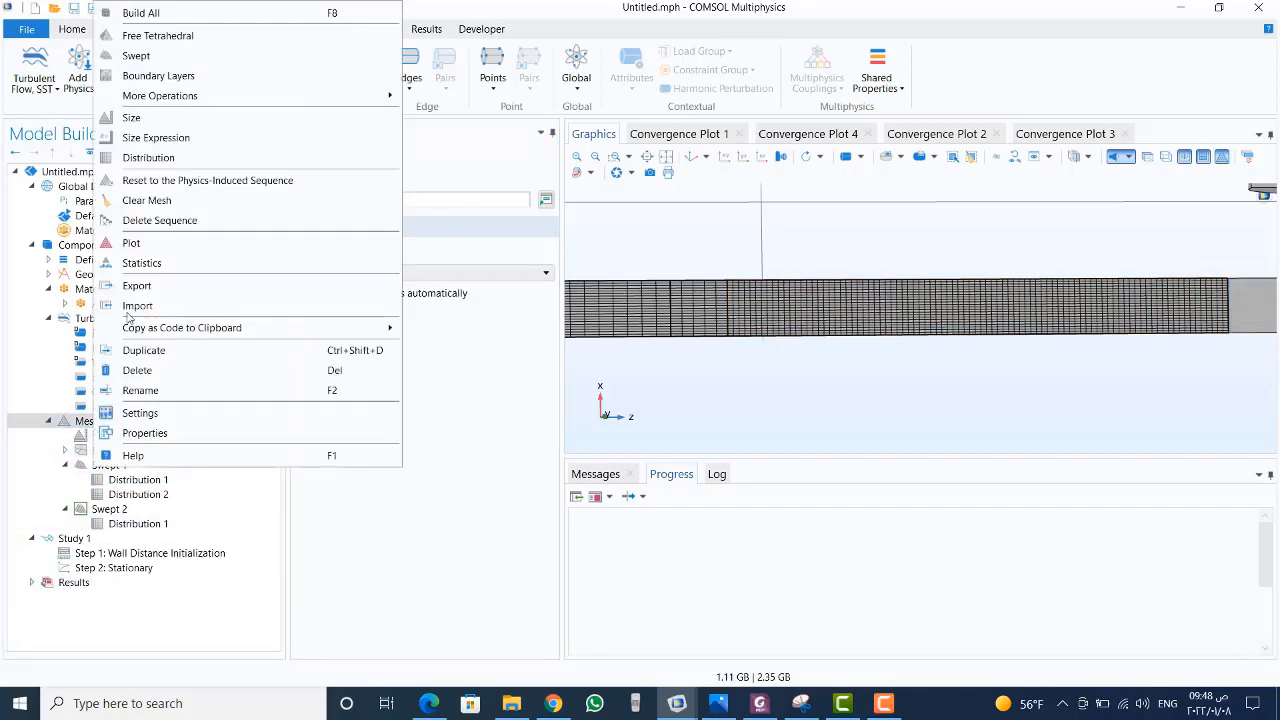
pyautogui.click(152, 57)
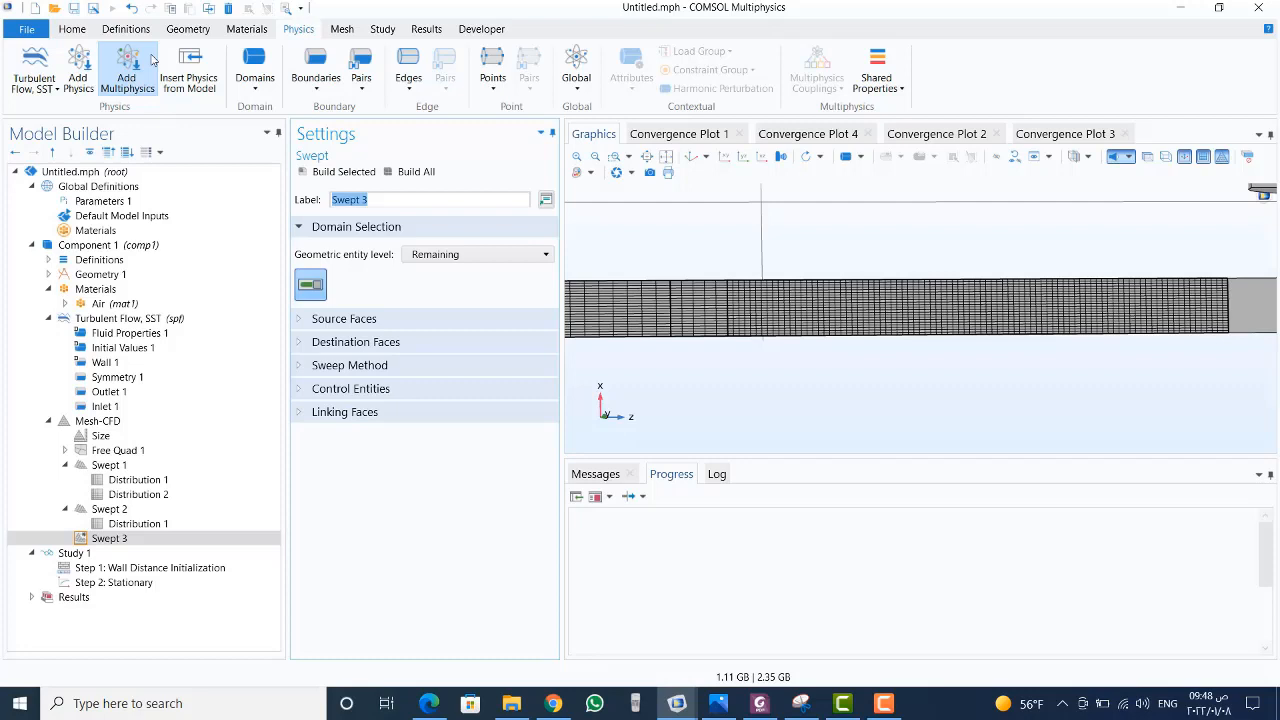
pyautogui.click(436, 254)
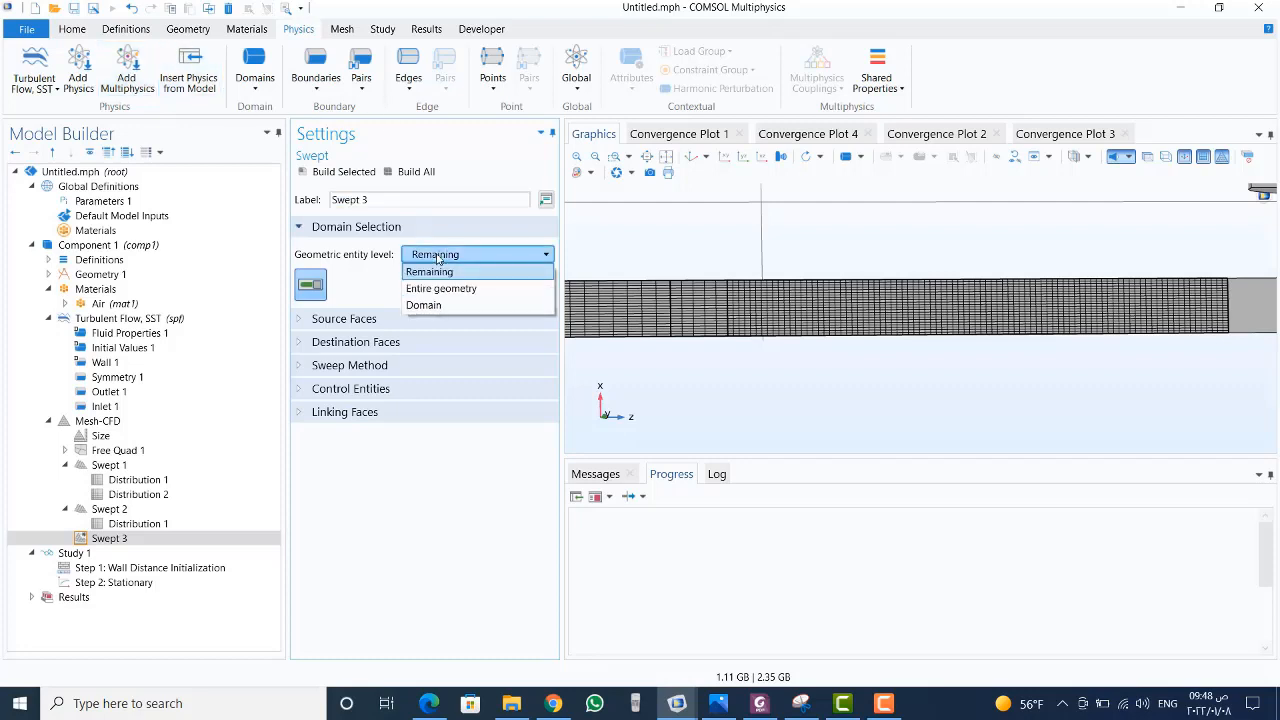
pyautogui.click(434, 306)
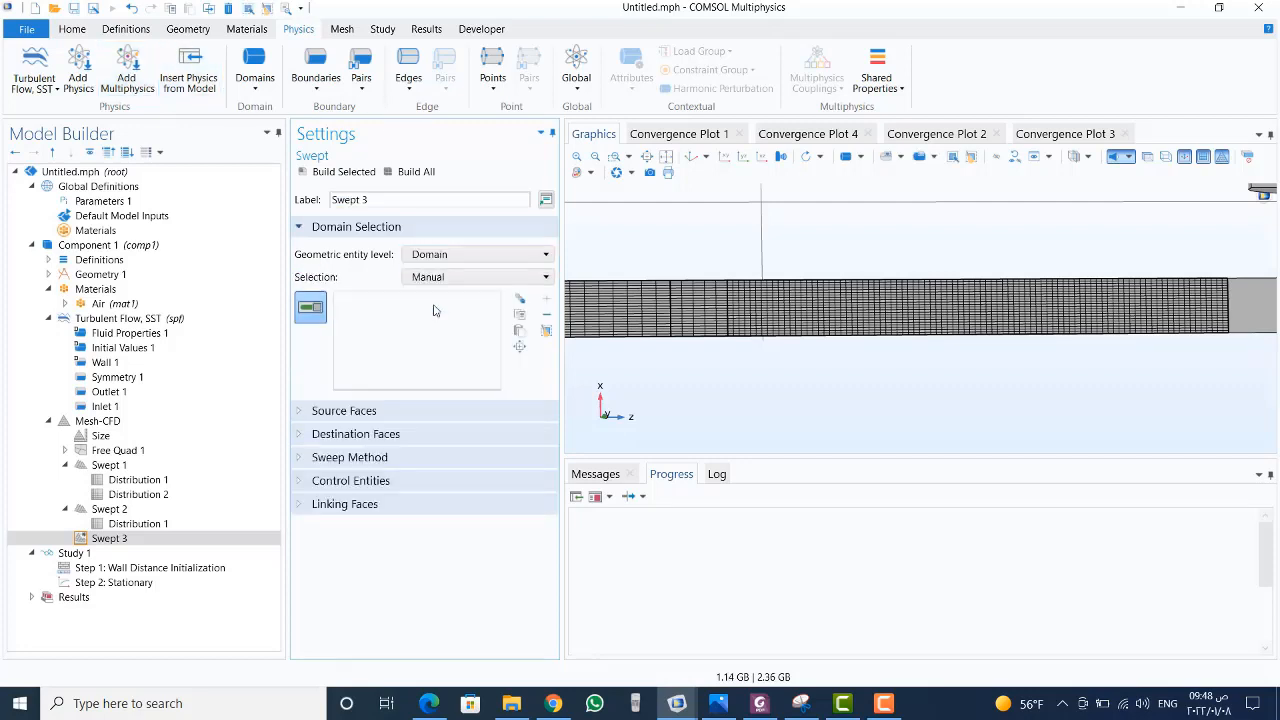
pyautogui.click(595, 157)
pyautogui.click(595, 157)
pyautogui.click(595, 157)
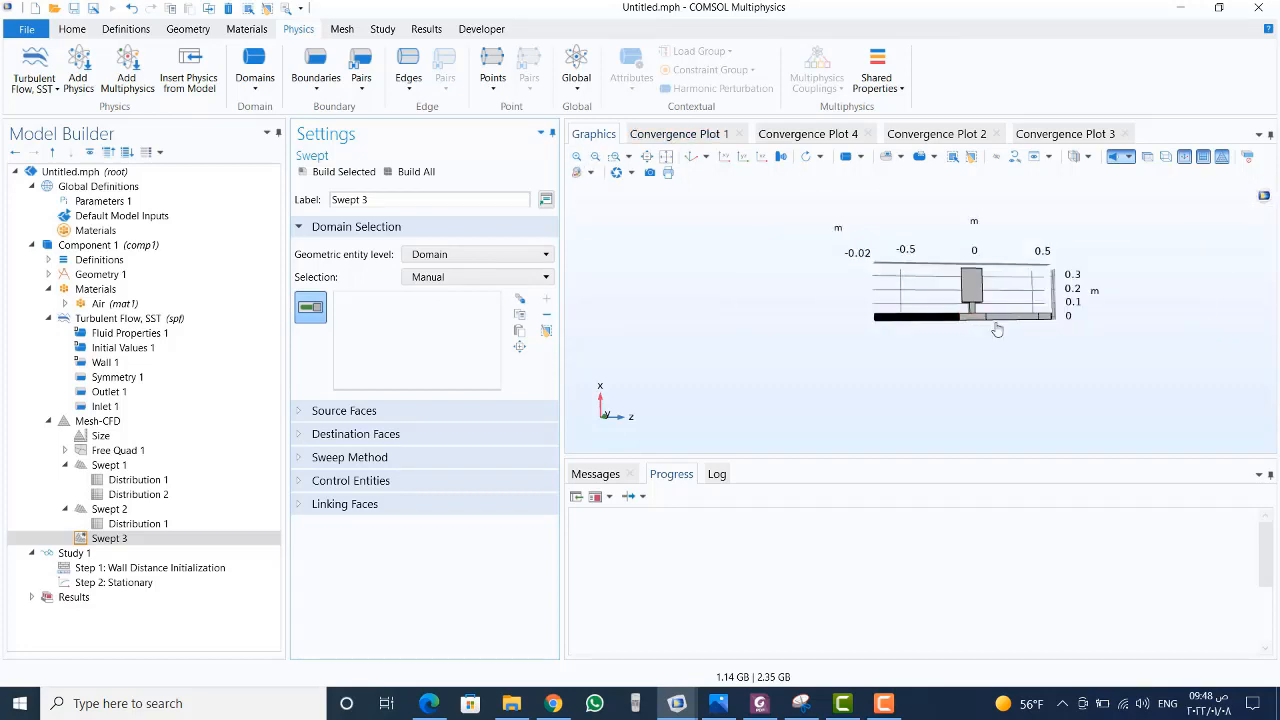
pyautogui.click(1009, 320)
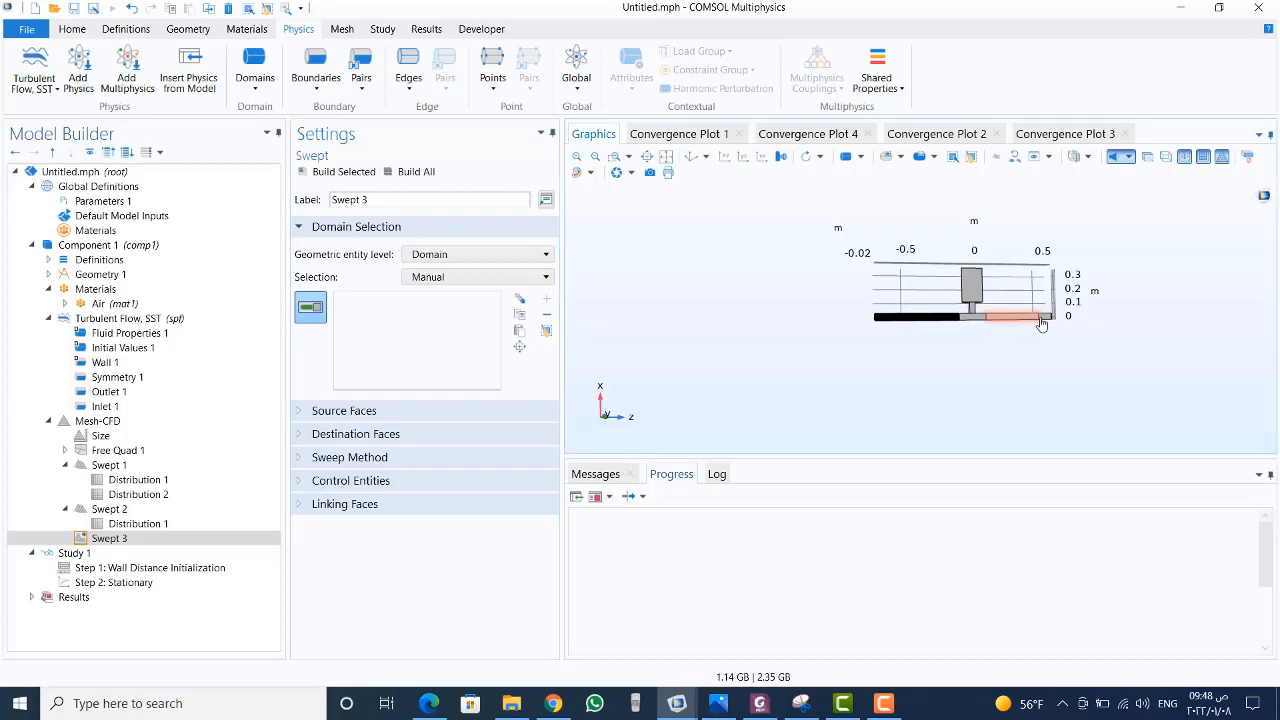
pyautogui.click(1046, 317)
# - Add a Distribution with a fixed number of 8 elements to the third Swept operation and build the whole mesh
pyautogui.click(613, 157)
pyautogui.moveTo(1104, 286); pyautogui.dragTo(1008, 341)
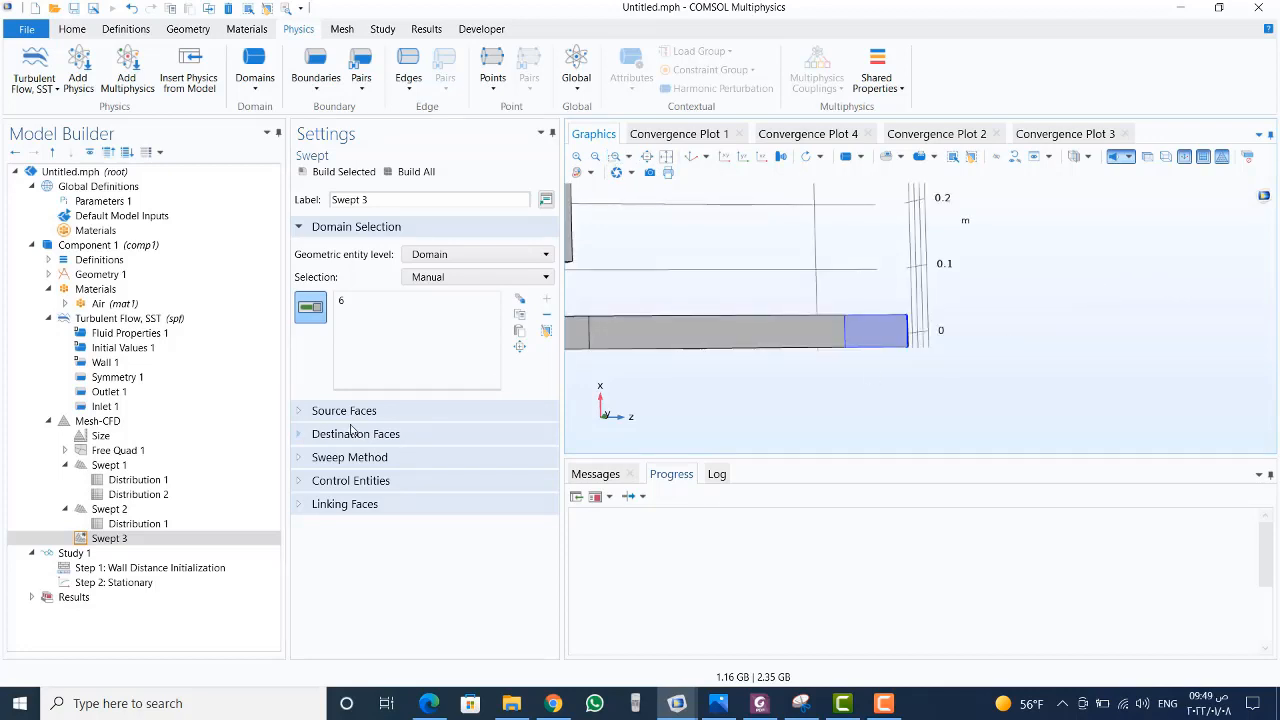
pyautogui.click(103, 538)
pyautogui.rightClick(103, 538)
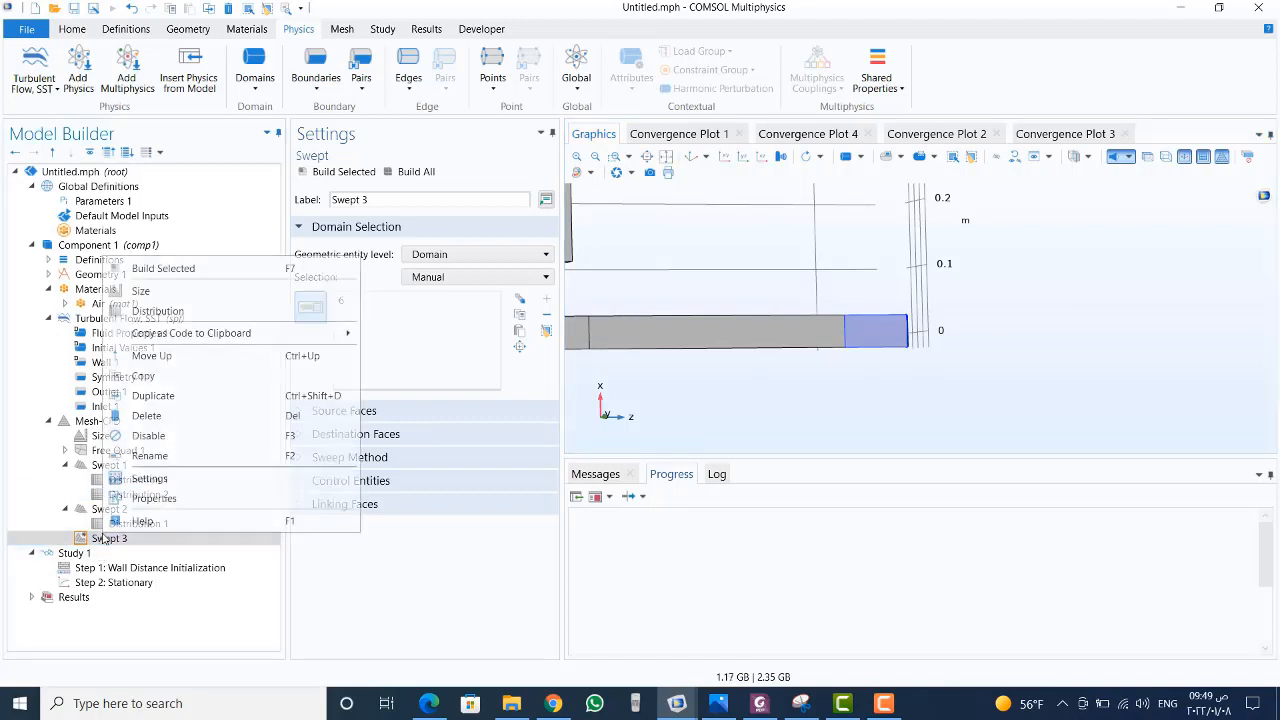
pyautogui.click(146, 312)
pyautogui.doubleClick(316, 473)
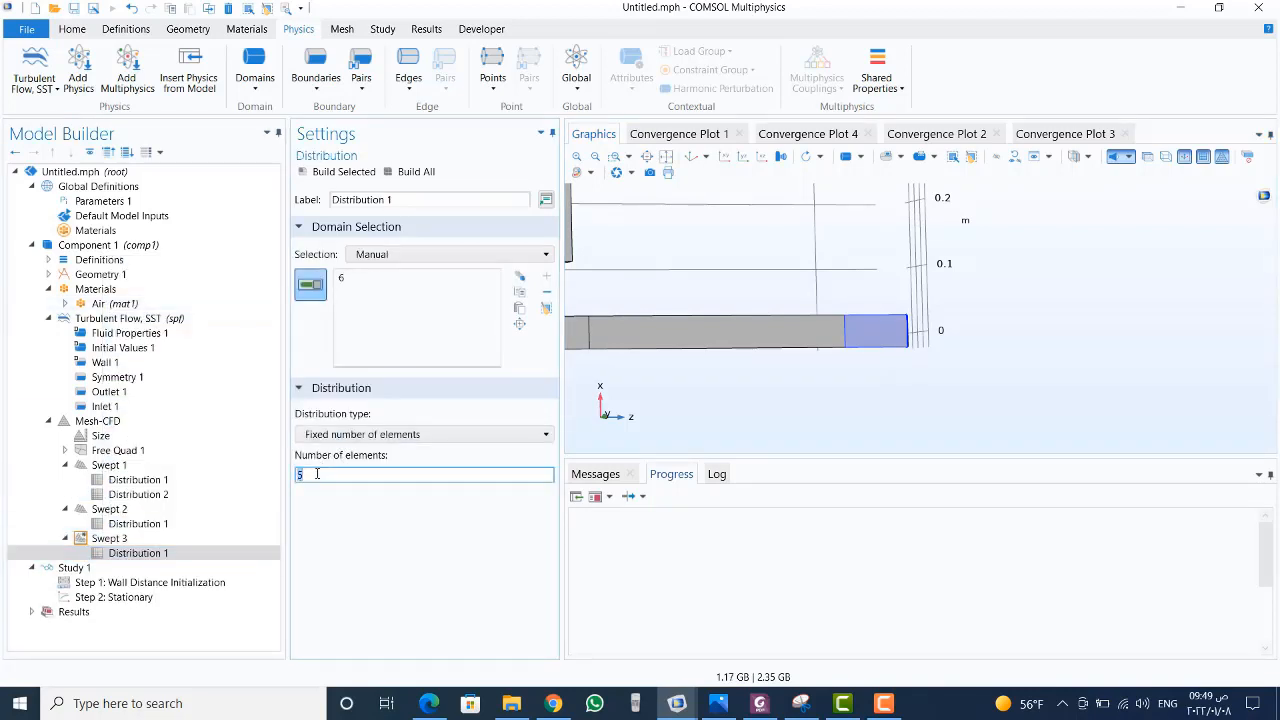
pyautogui.write('8')
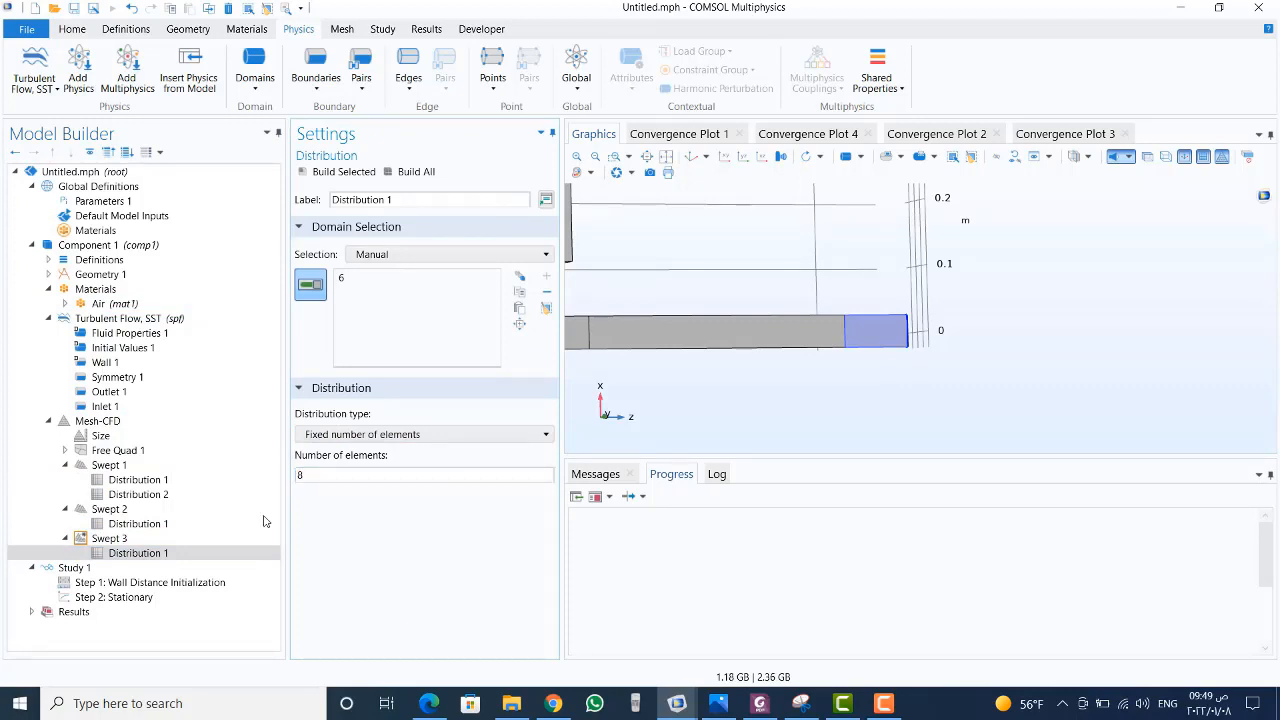
pyautogui.click(410, 172)
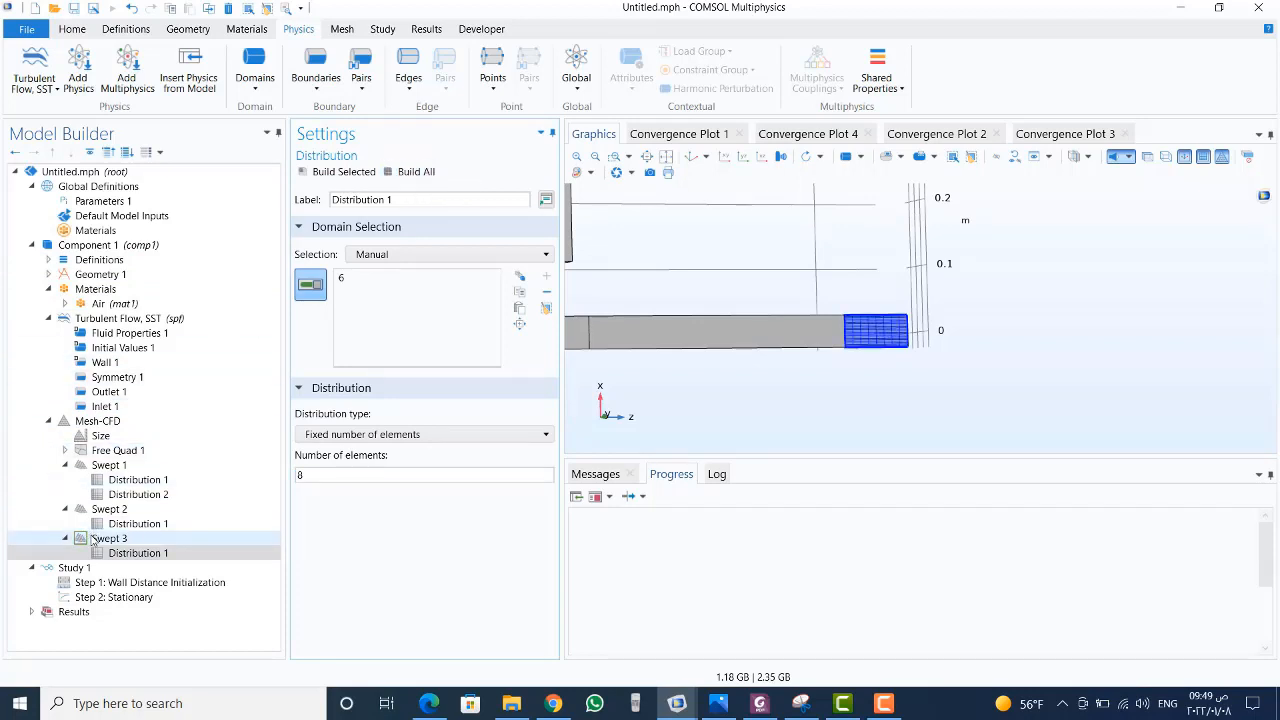
# - Add a fourth Swept operation to Mesh-CFD and limit it to domain 5, the long unmeshed segment beside the far end
pyautogui.click(95, 422)
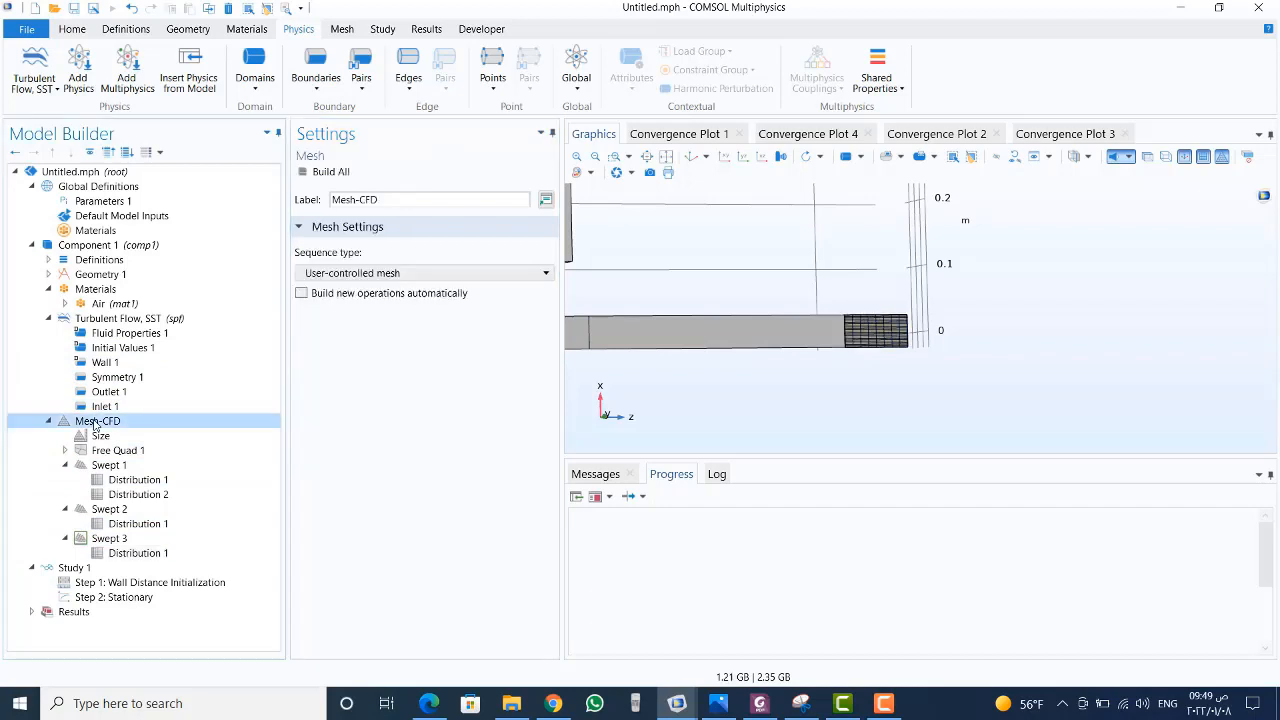
pyautogui.rightClick(95, 422)
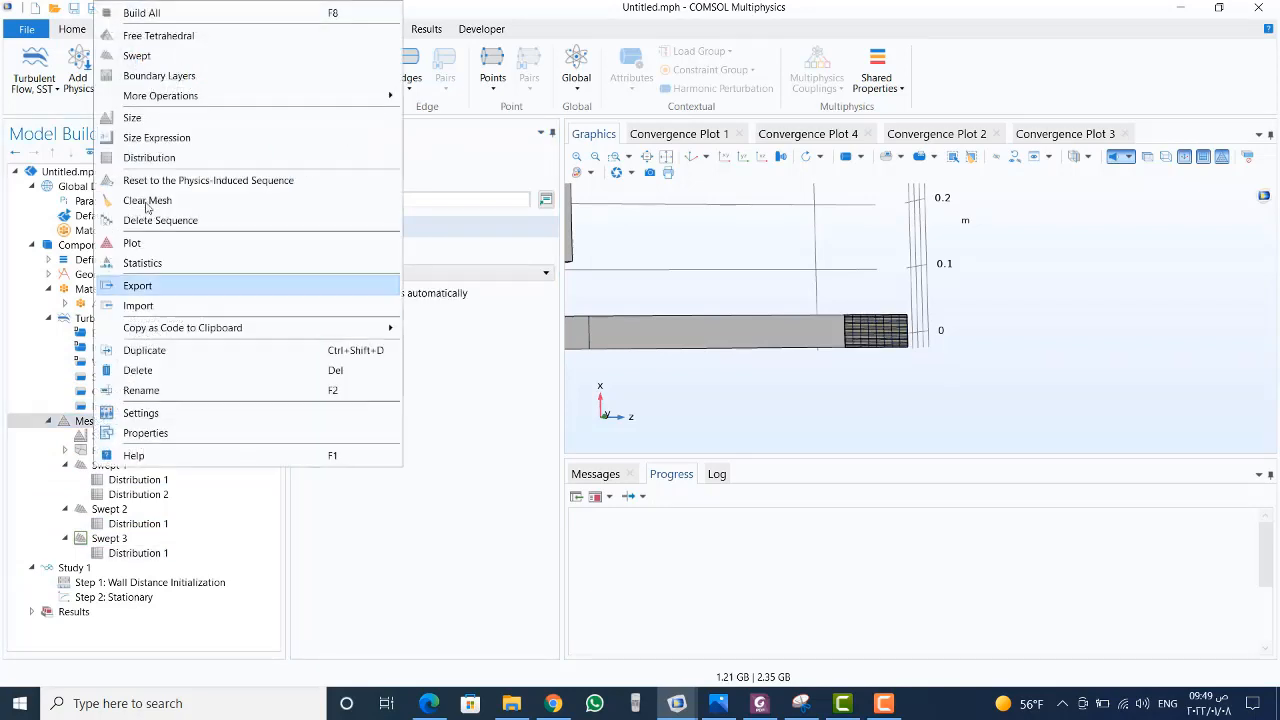
pyautogui.click(152, 55)
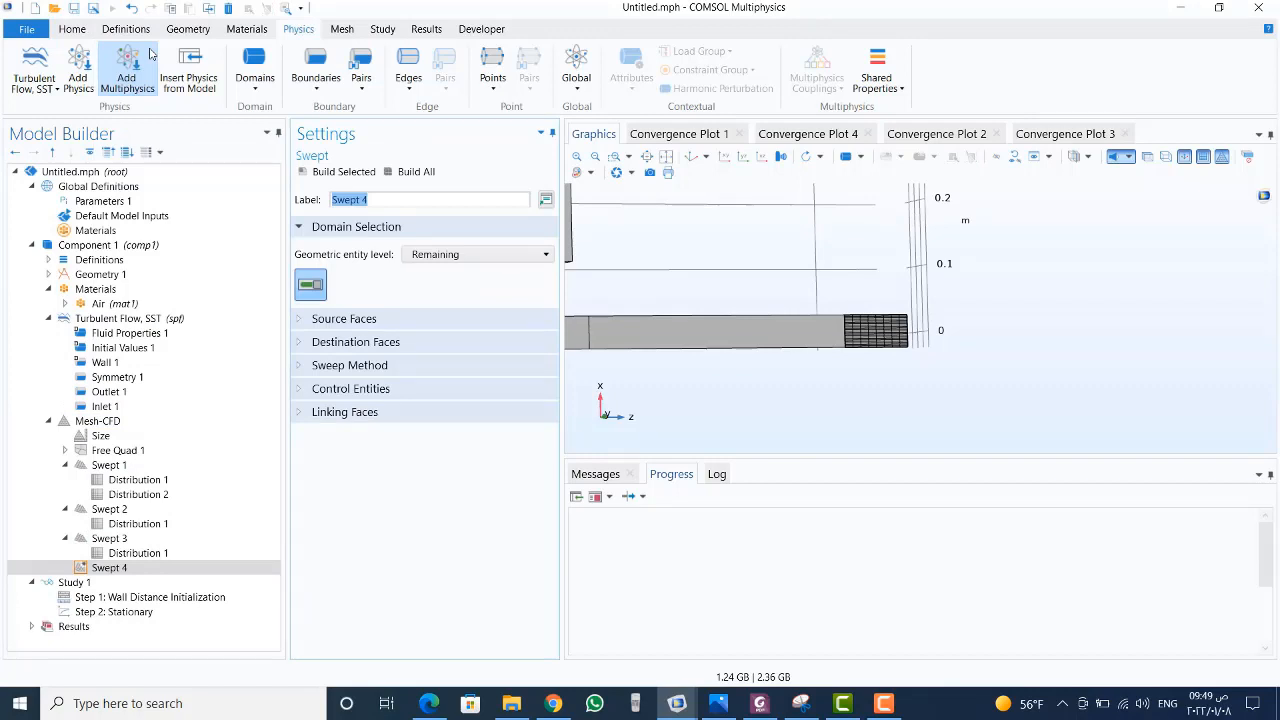
pyautogui.click(445, 254)
pyautogui.click(437, 305)
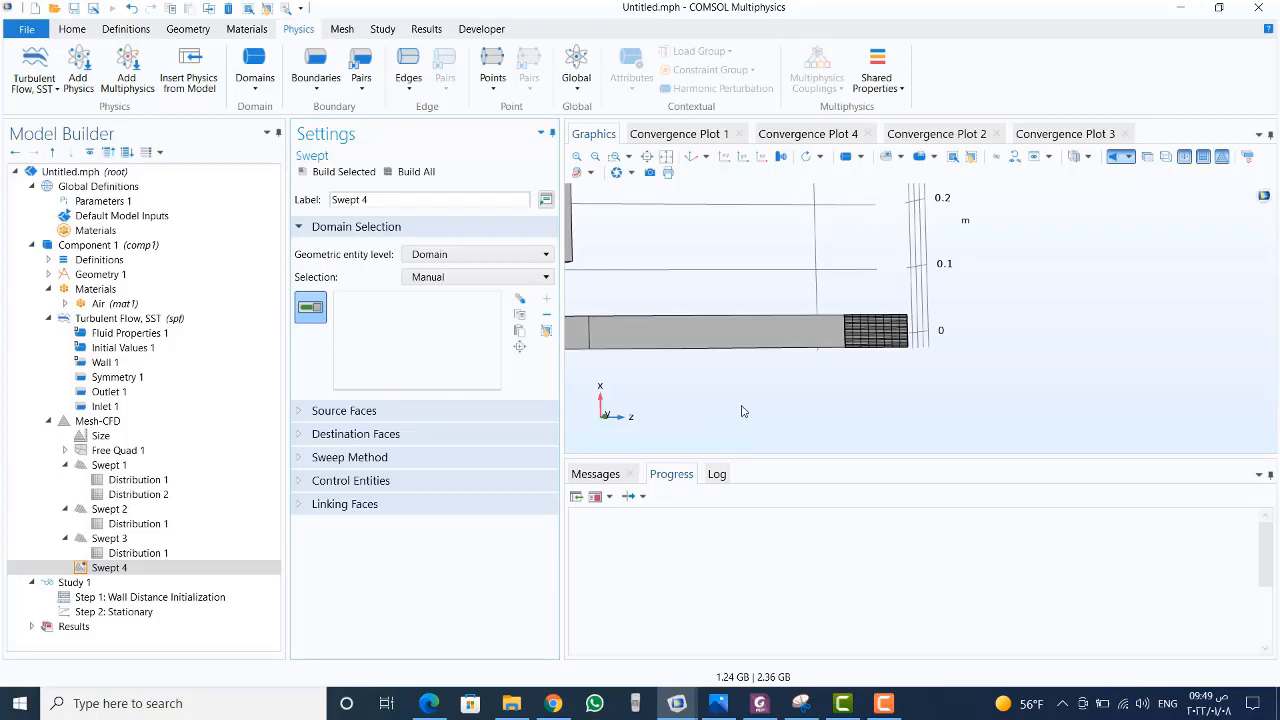
pyautogui.click(724, 342)
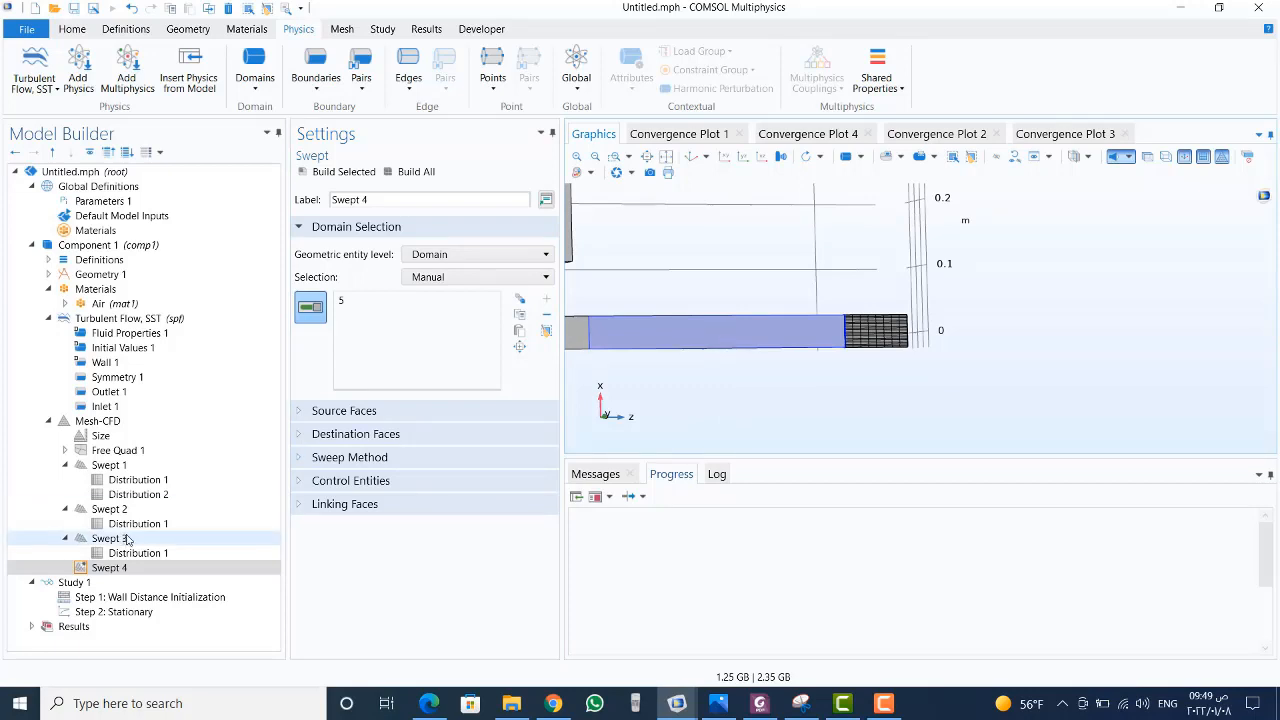
# - Add a Distribution to the fourth Swept operation with the Predefined type and 50 elements
pyautogui.rightClick(128, 567)
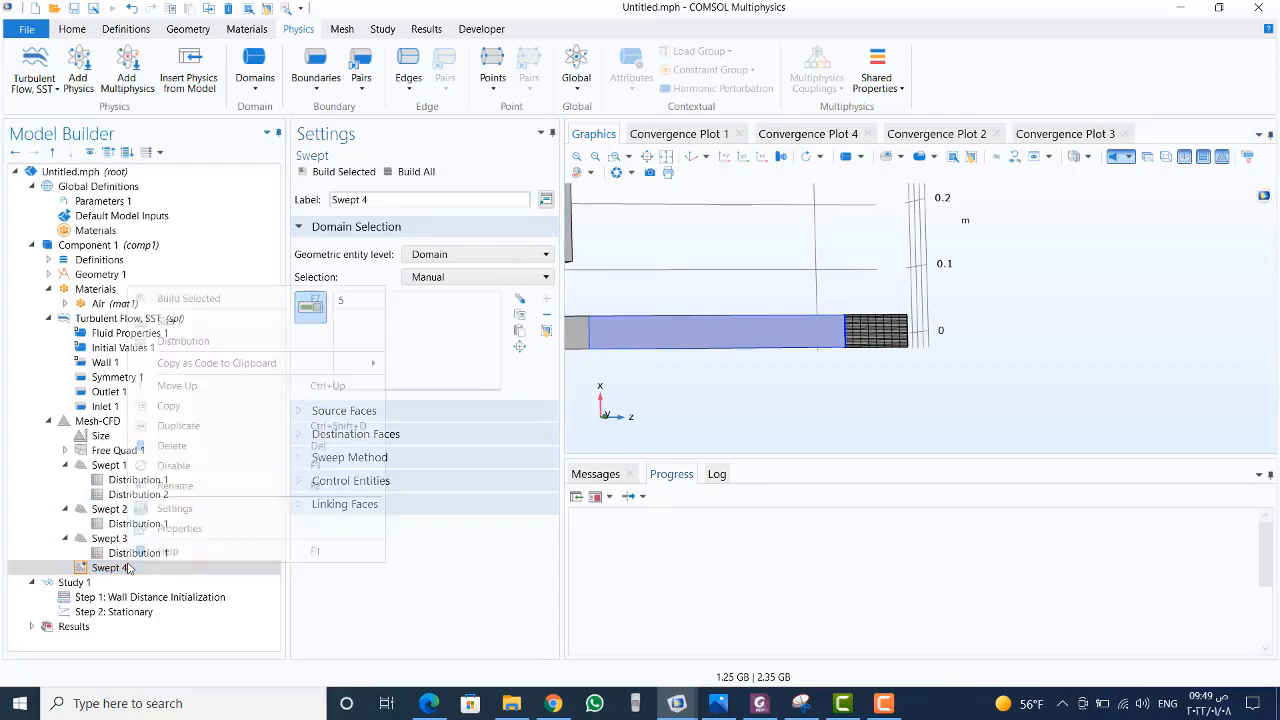
pyautogui.click(182, 343)
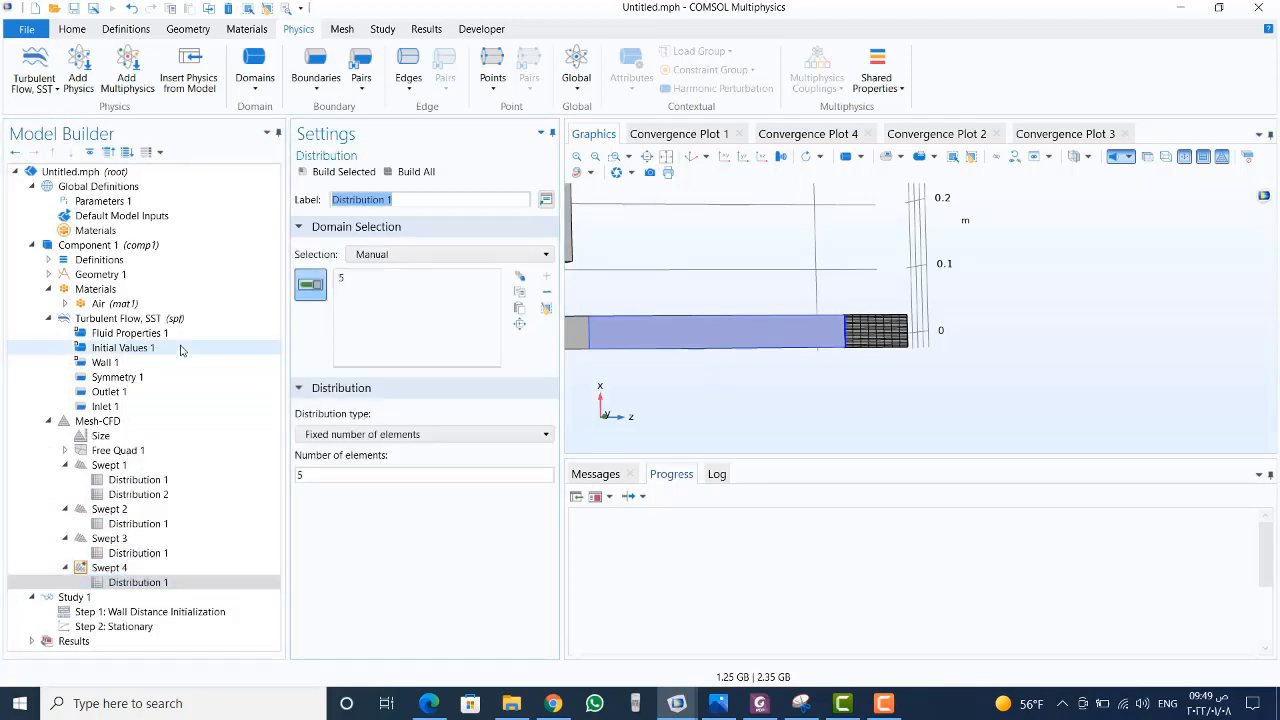
pyautogui.click(403, 434)
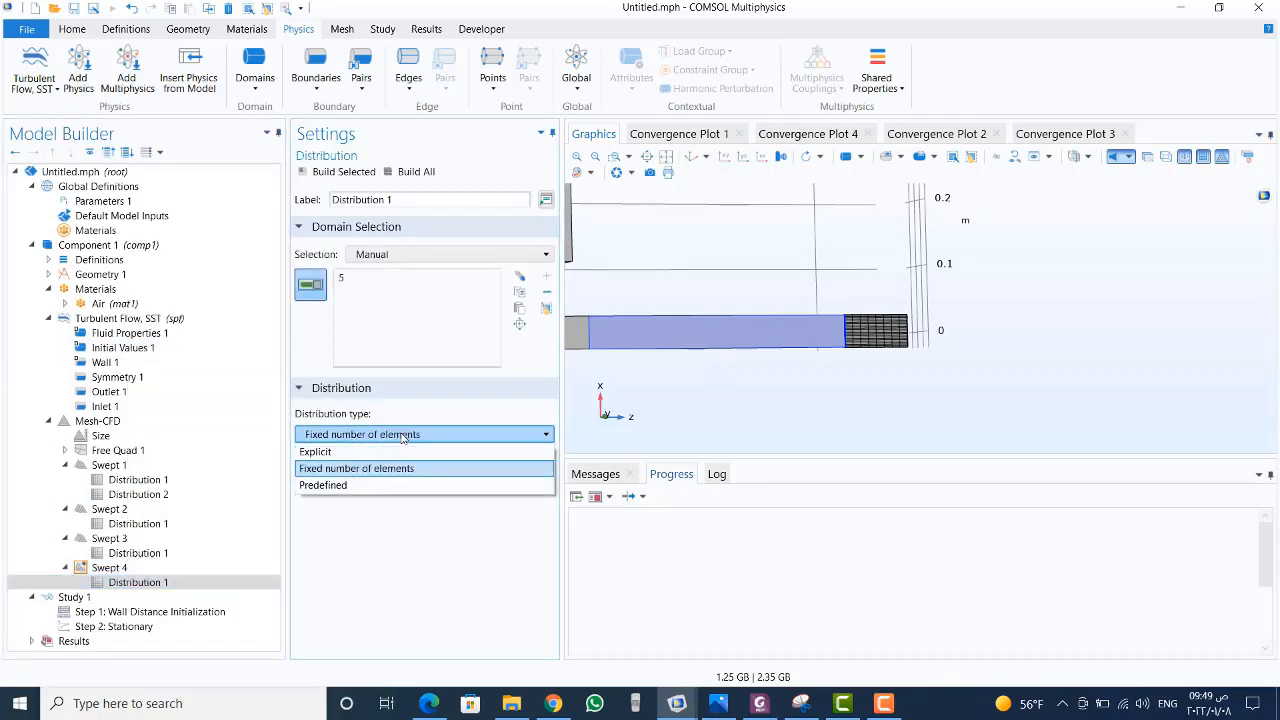
pyautogui.click(374, 486)
pyautogui.doubleClick(334, 476)
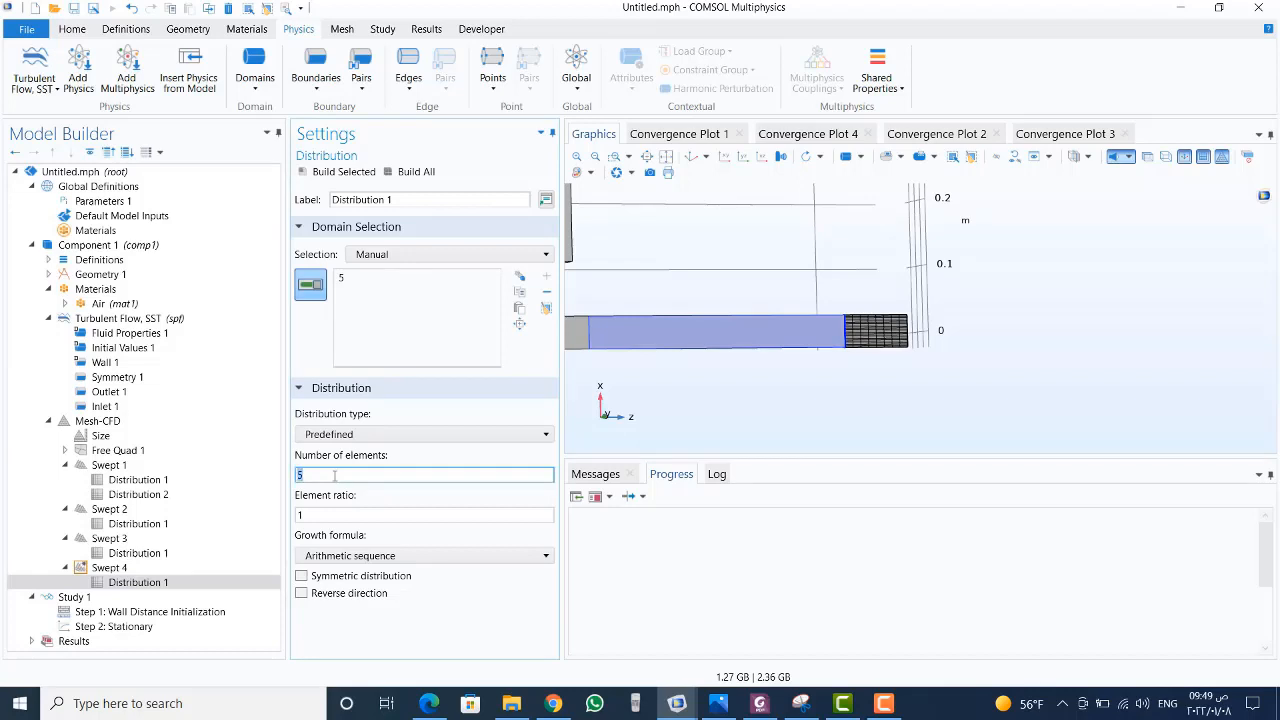
pyautogui.write('50')
pyautogui.press('Return')
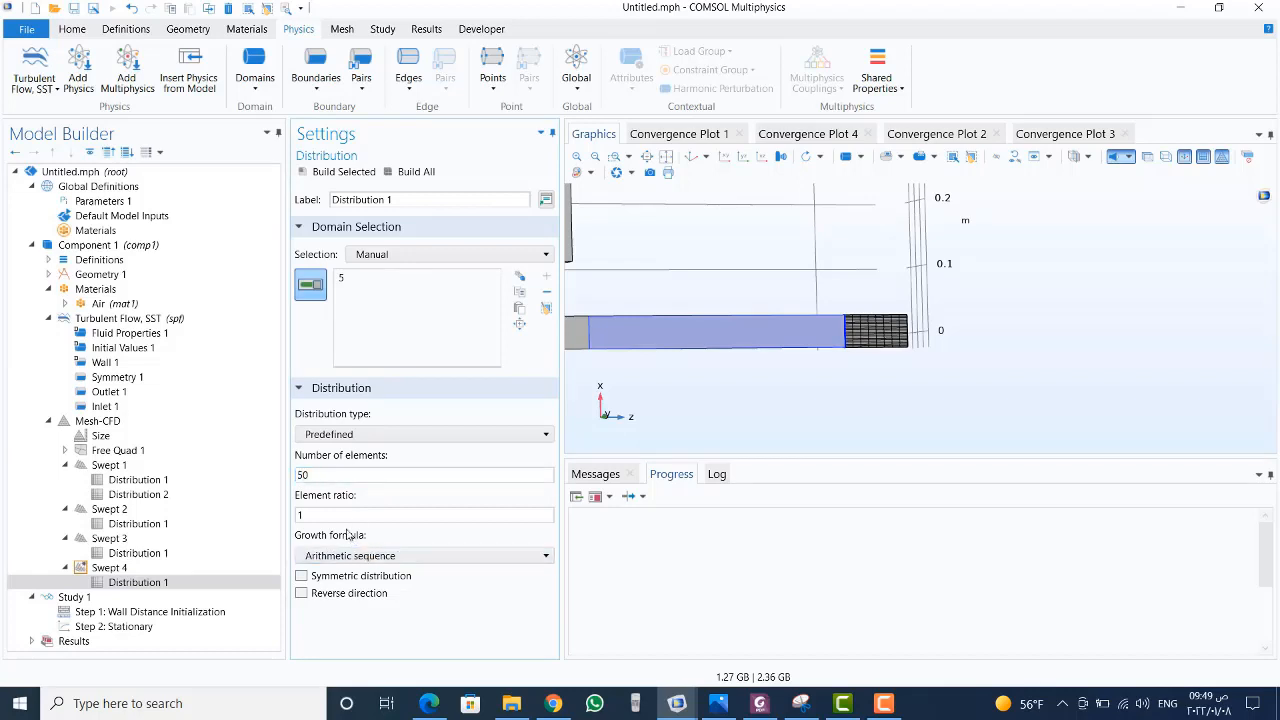
# - Set the fourth sweep's distribution to element ratio 4 with reverse direction and build the whole mesh
pyautogui.click(338, 516)
pyautogui.doubleClick(338, 516)
pyautogui.write('4')
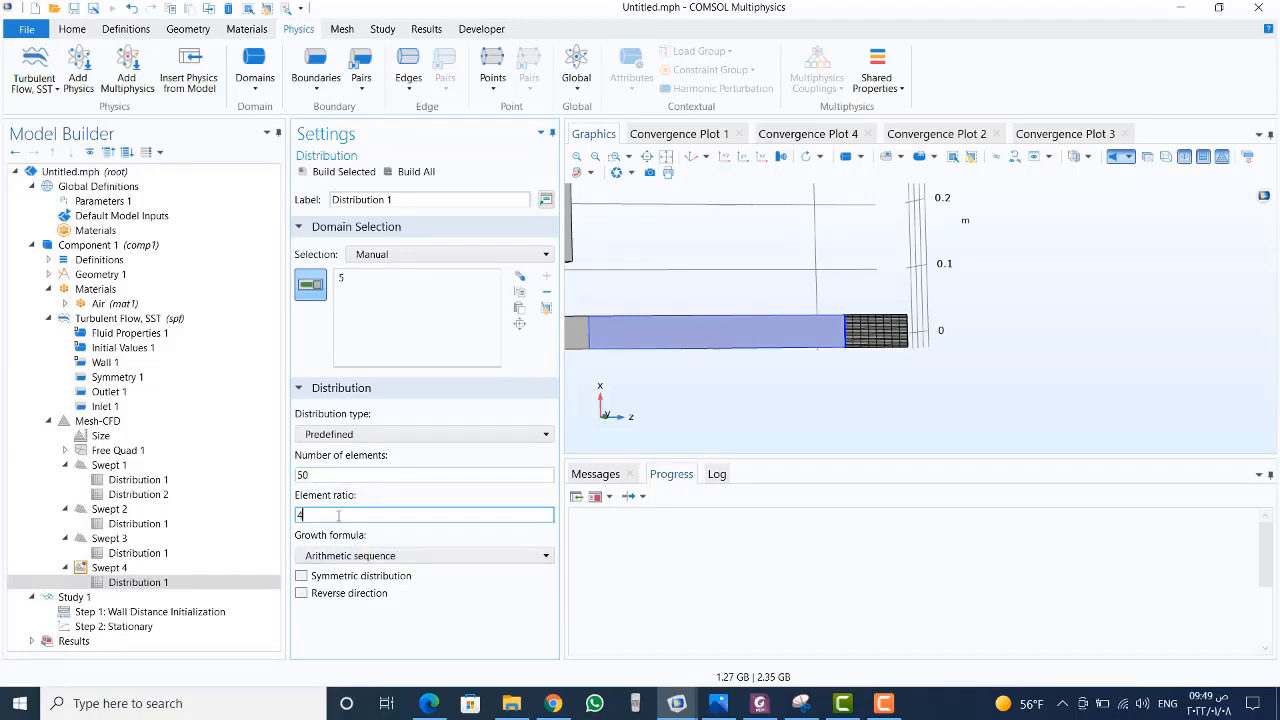
pyautogui.press('Return')
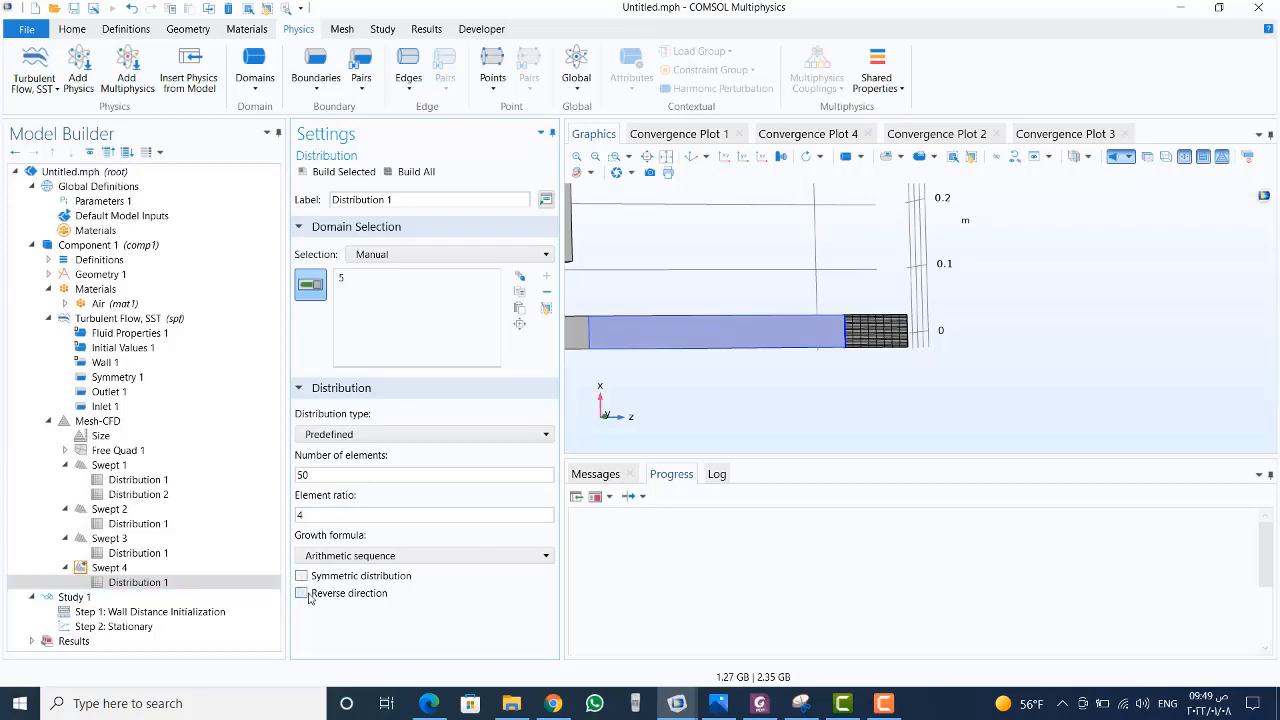
pyautogui.click(309, 596)
pyautogui.click(410, 172)
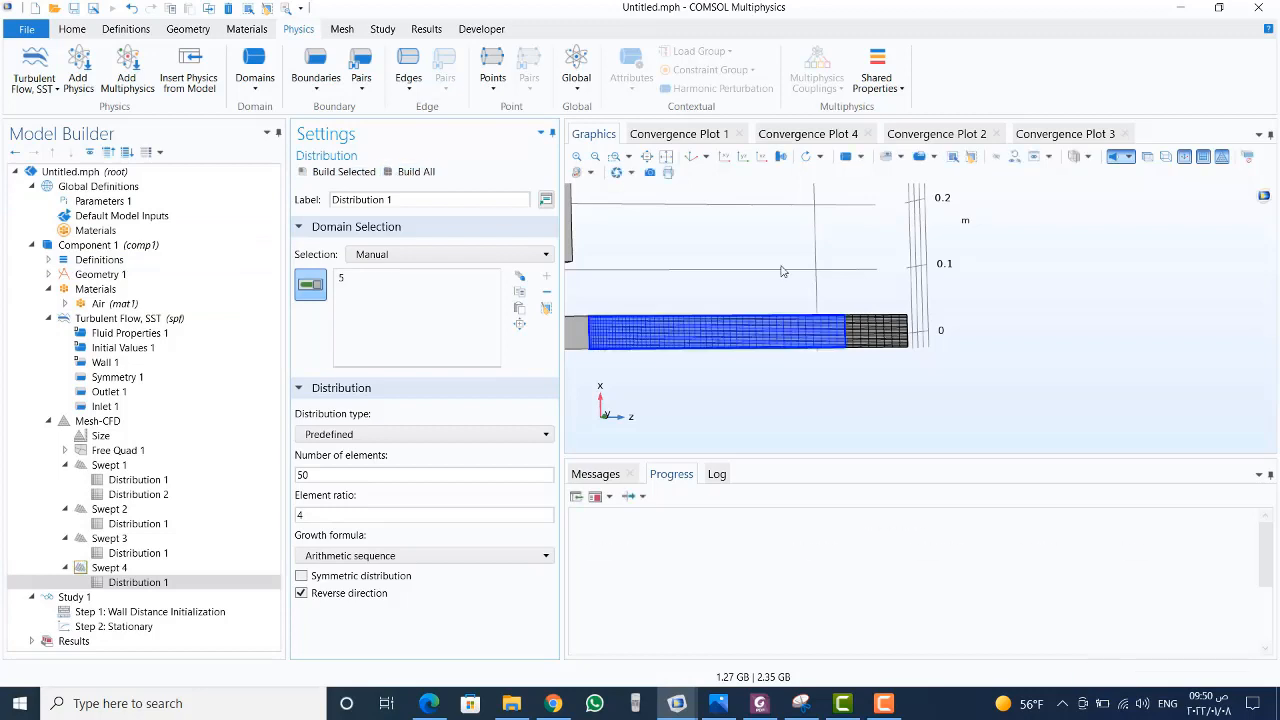
# - Add a Corner Refinement to Free Quad 1 using the walls boundary selection and rebuild the whole mesh
pyautogui.click(597, 160)
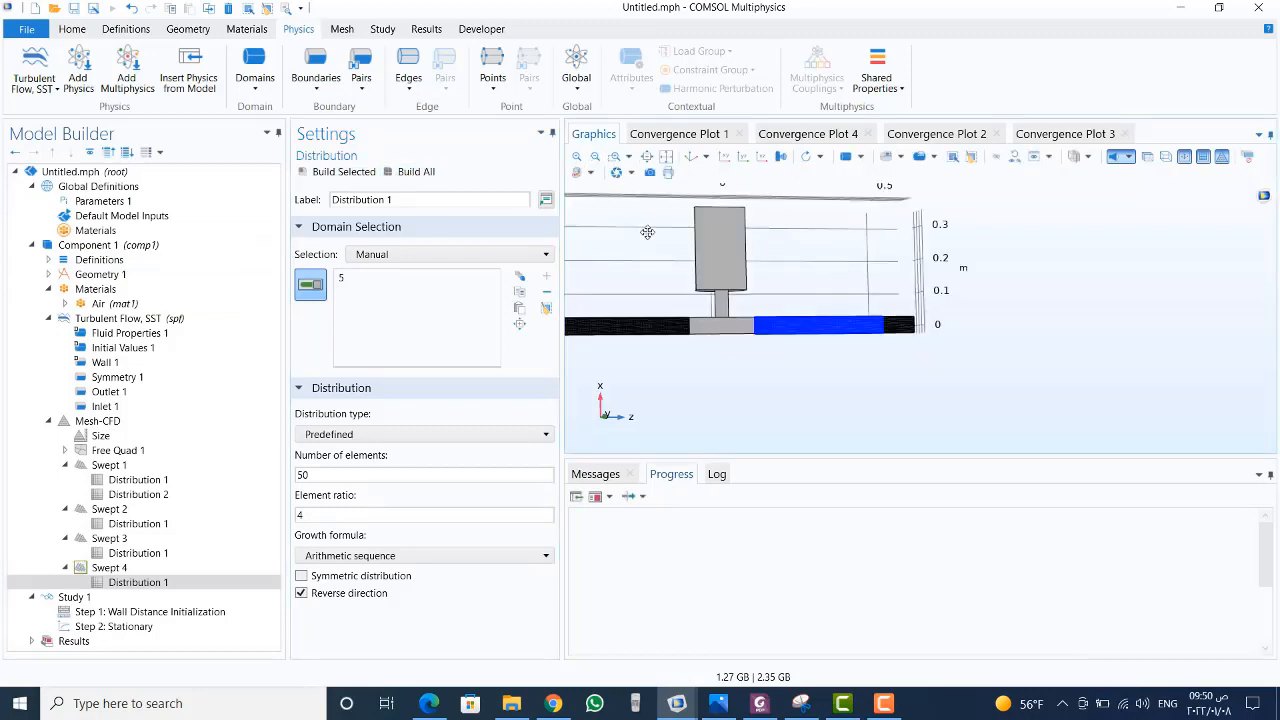
pyautogui.moveTo(645, 232); pyautogui.dragTo(679, 238)
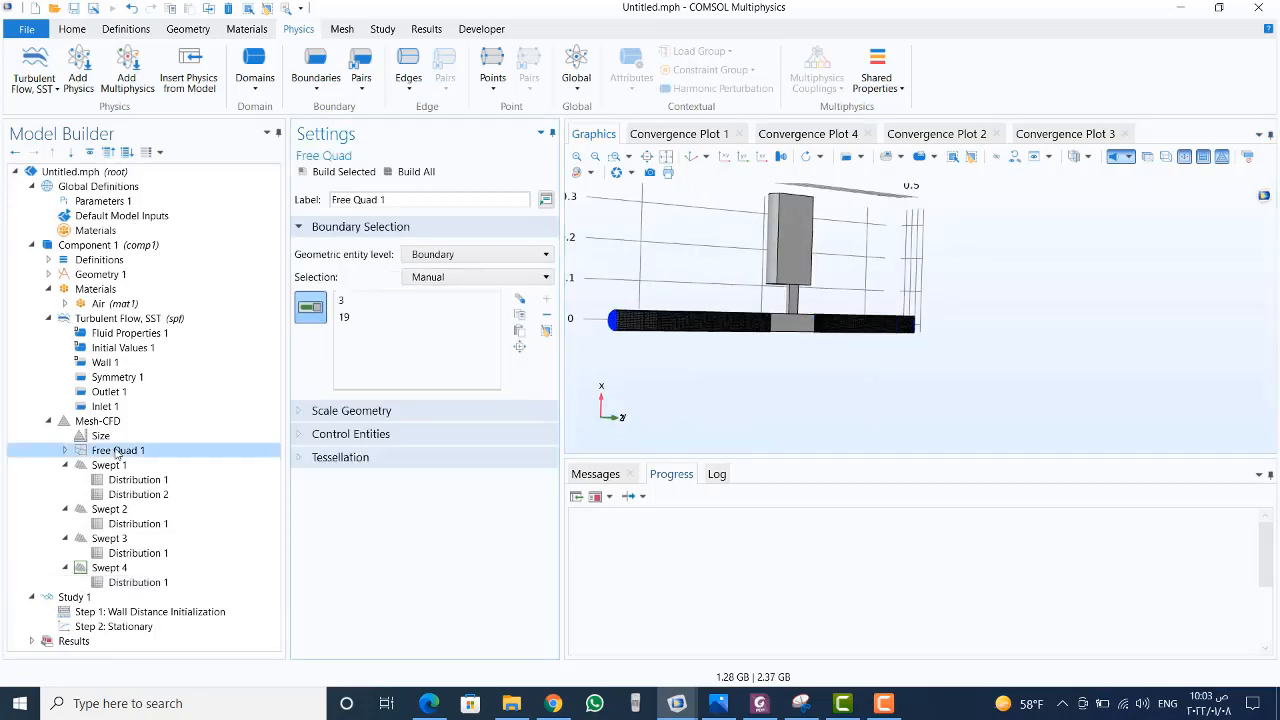
pyautogui.rightClick(117, 451)
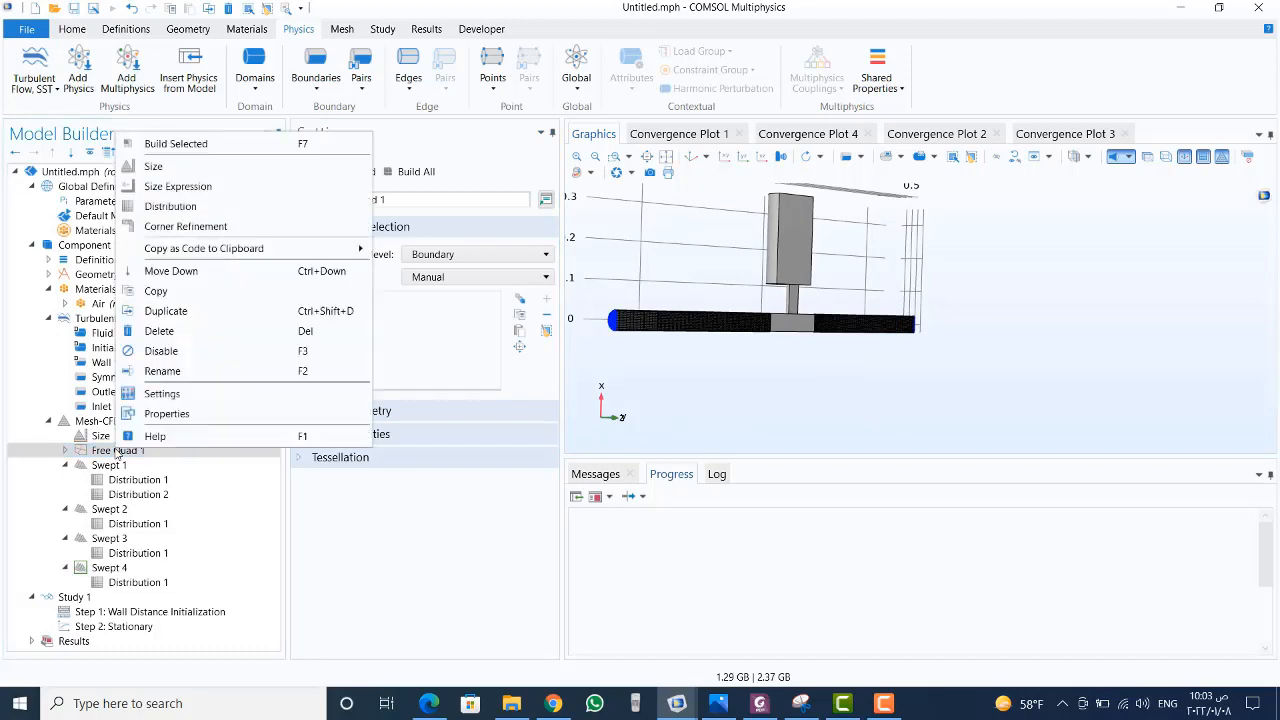
pyautogui.click(186, 227)
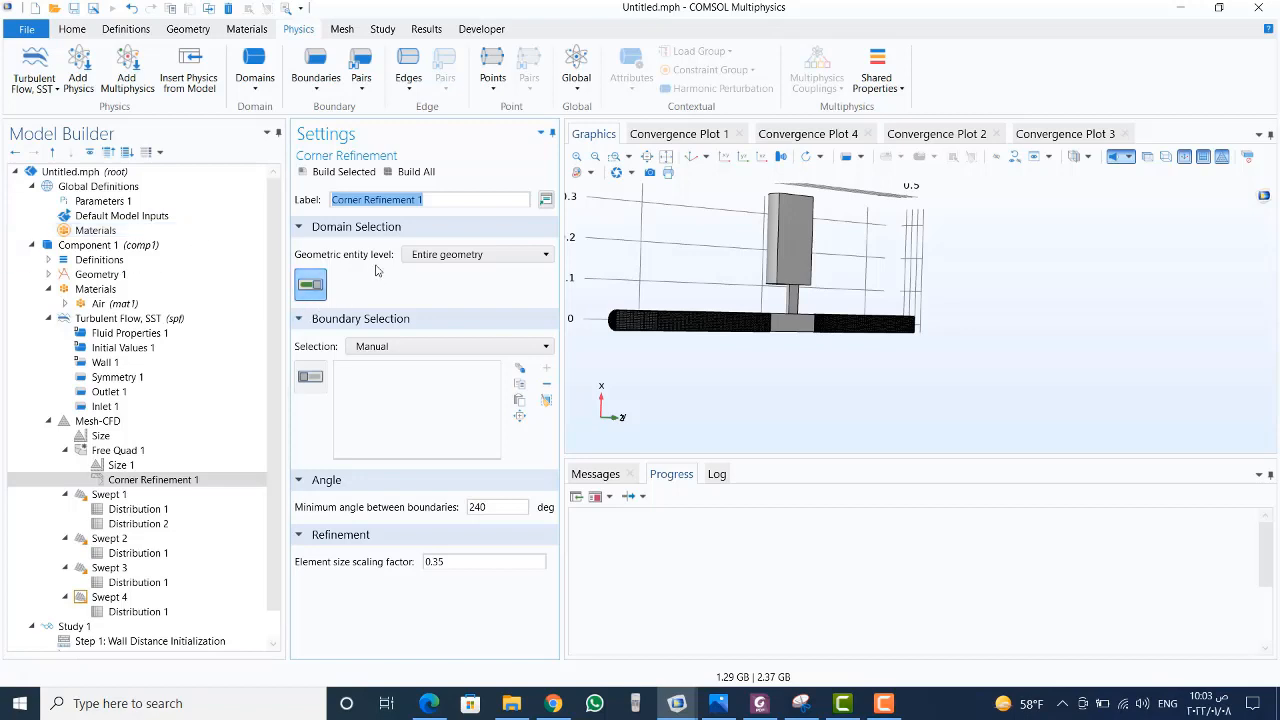
pyautogui.click(437, 257)
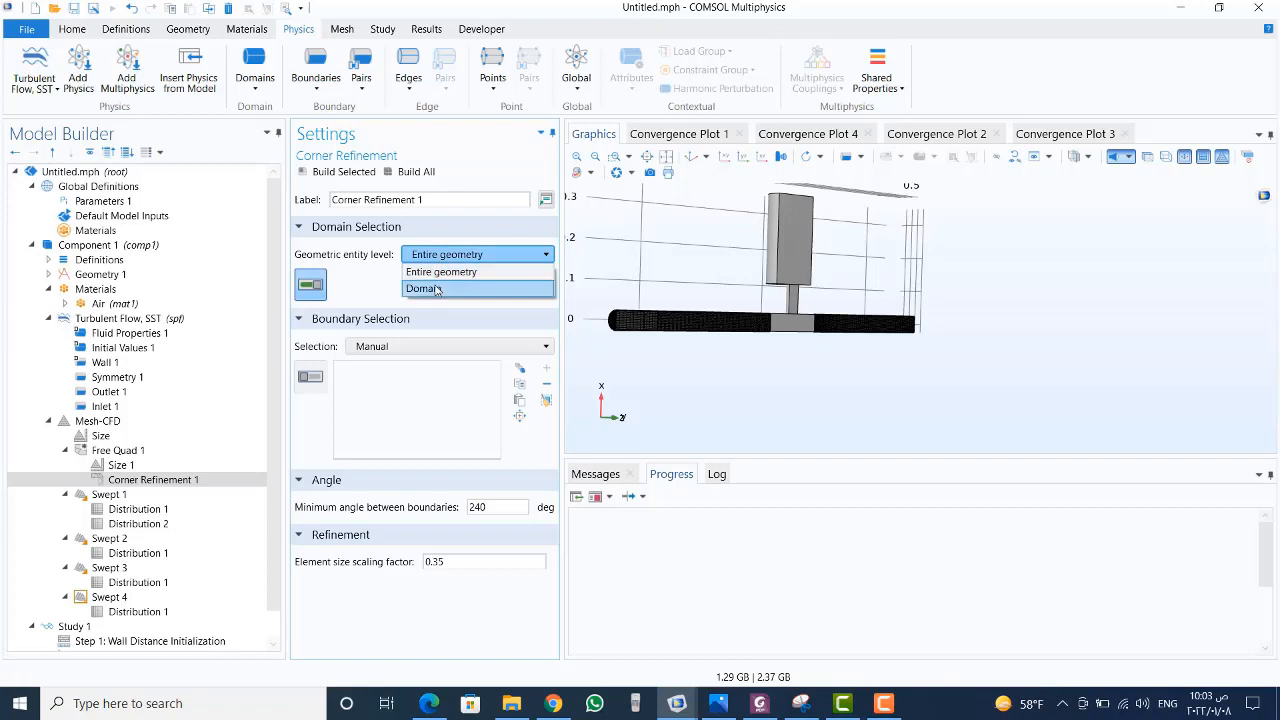
pyautogui.click(372, 290)
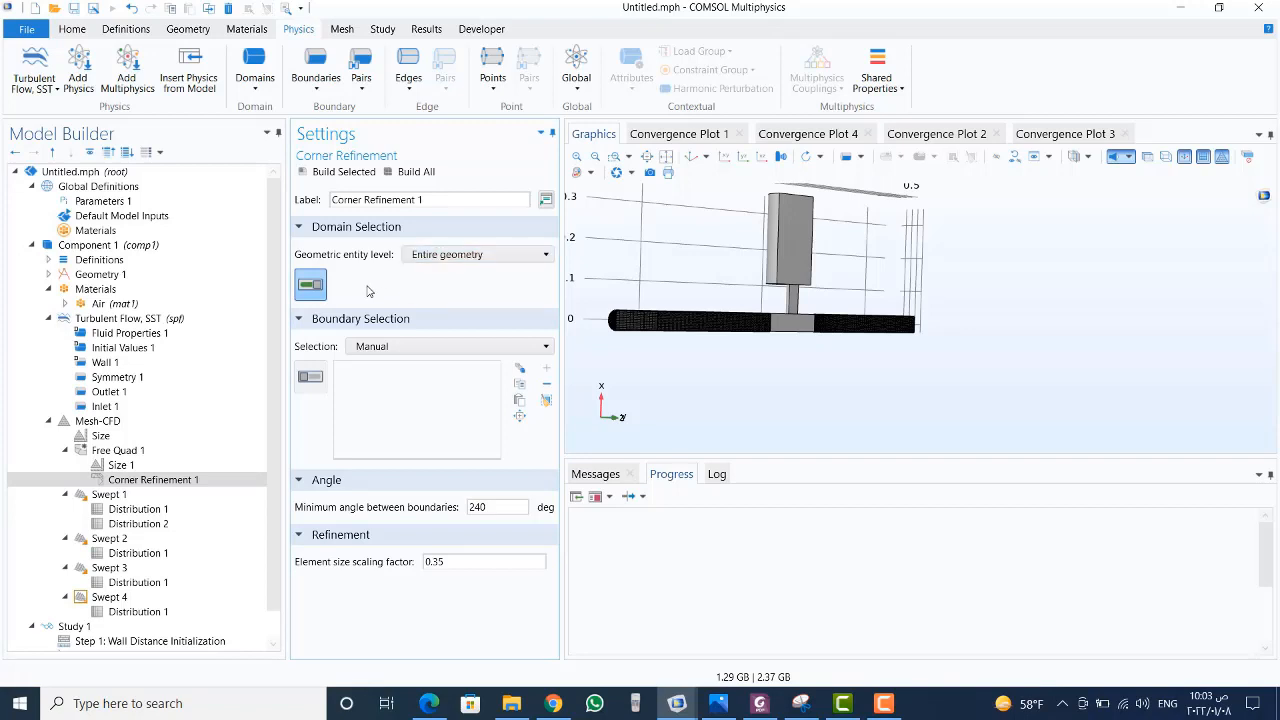
pyautogui.click(376, 347)
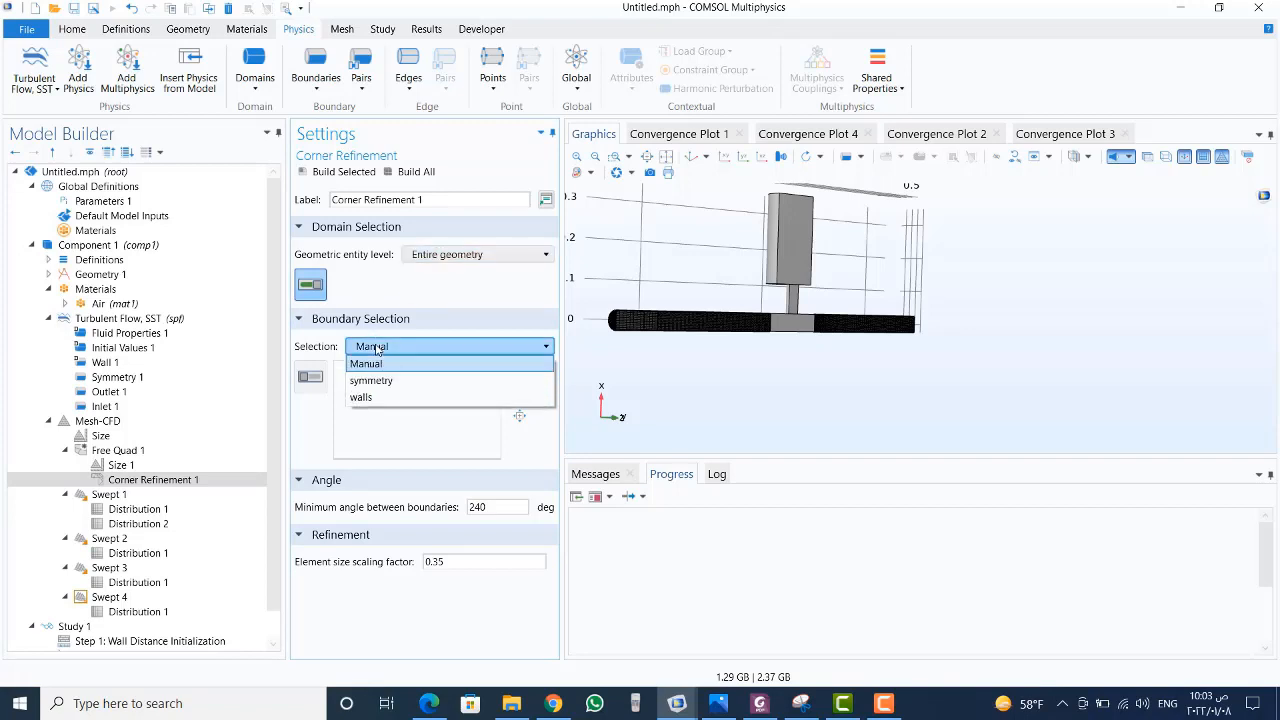
pyautogui.click(381, 398)
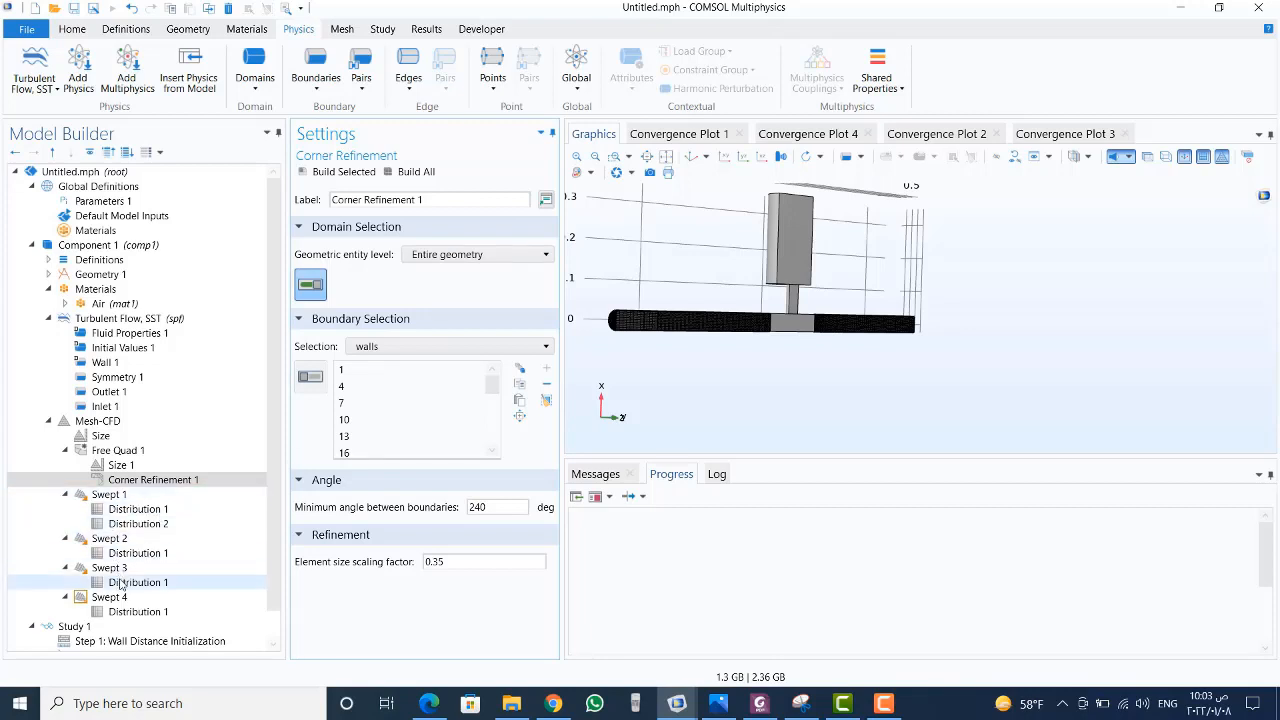
pyautogui.click(412, 172)
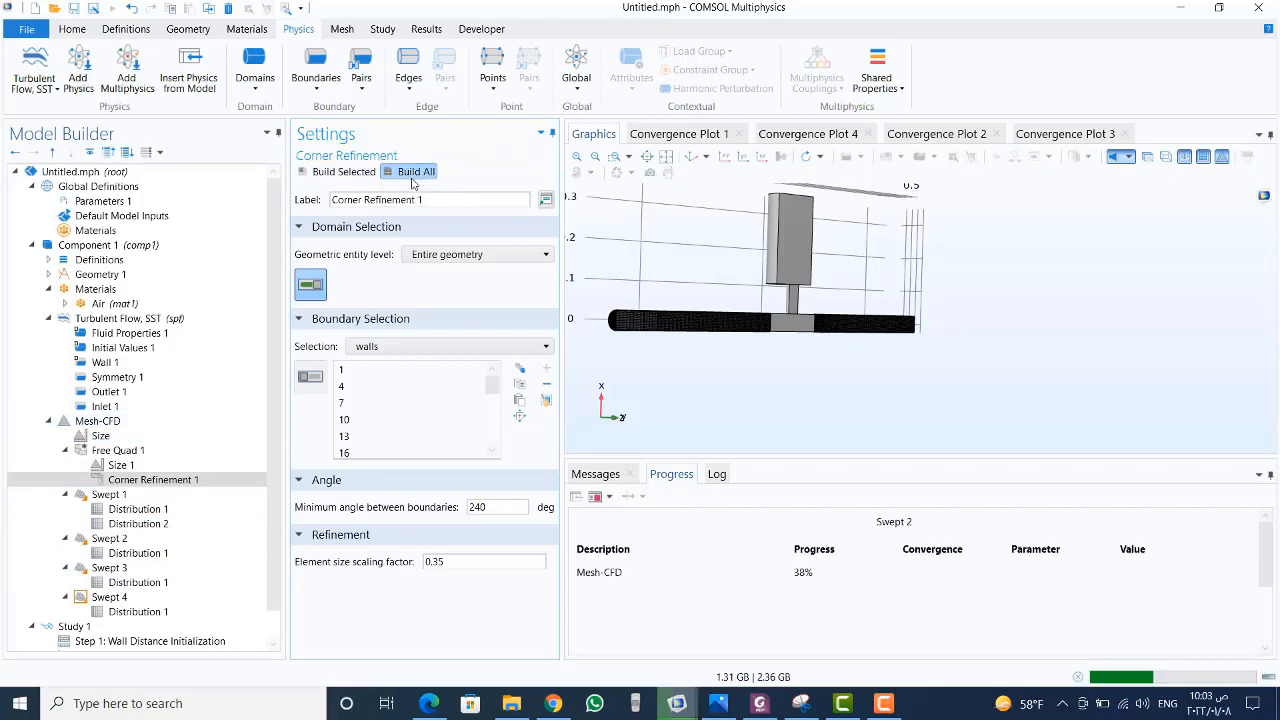
# - Add a Free Tetrahedral operation to Mesh-CFD for the remaining unmeshed domains around the resonator
pyautogui.rightClick(100, 423)
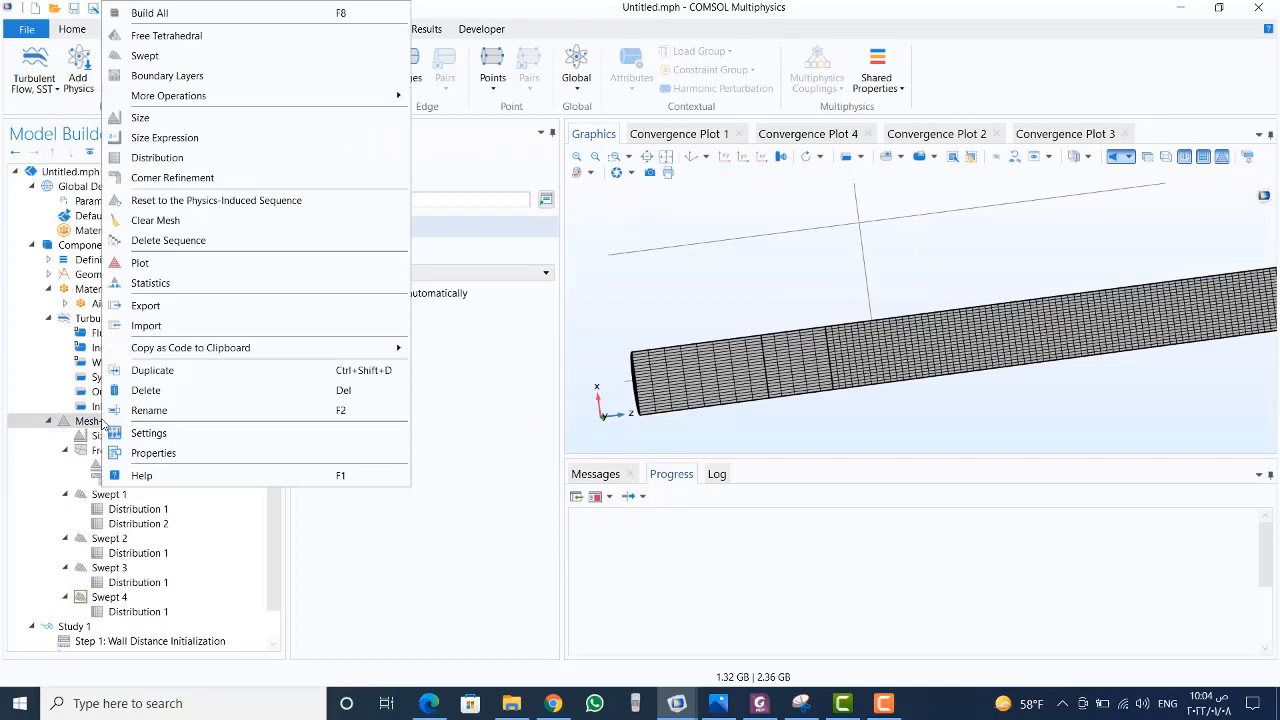
pyautogui.click(214, 38)
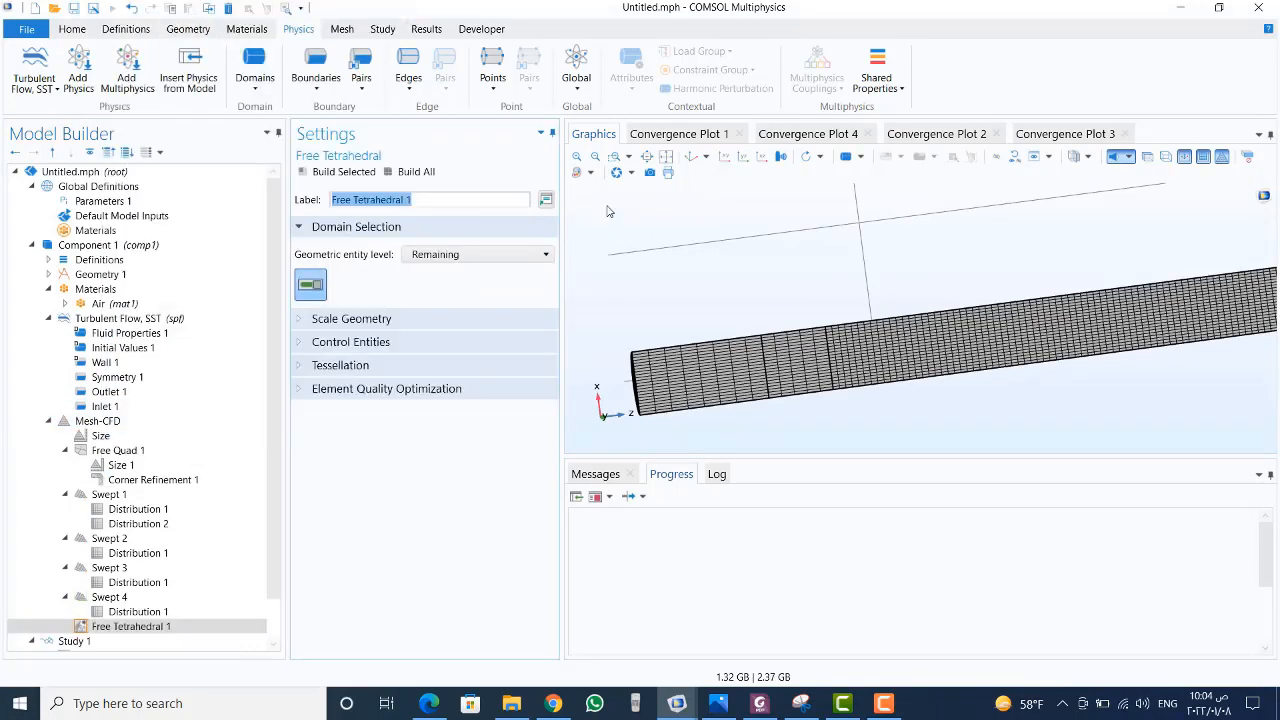
pyautogui.click(595, 157)
pyautogui.click(595, 157)
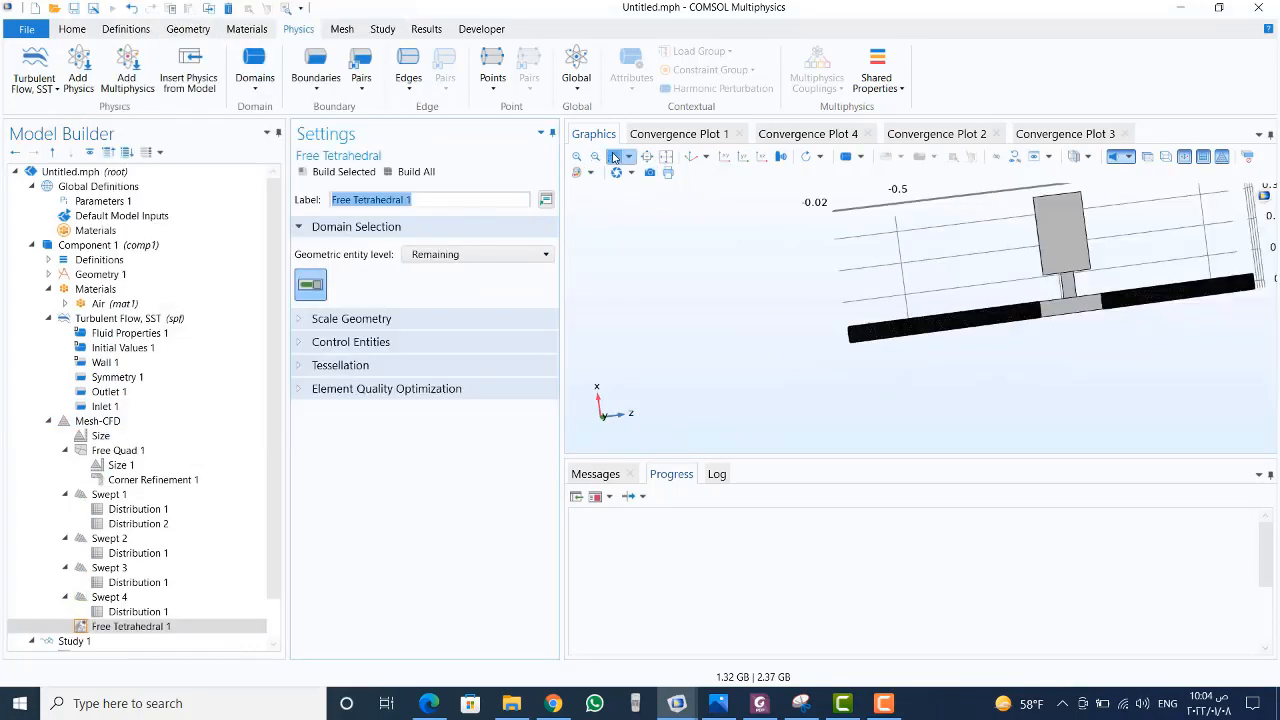
pyautogui.click(614, 158)
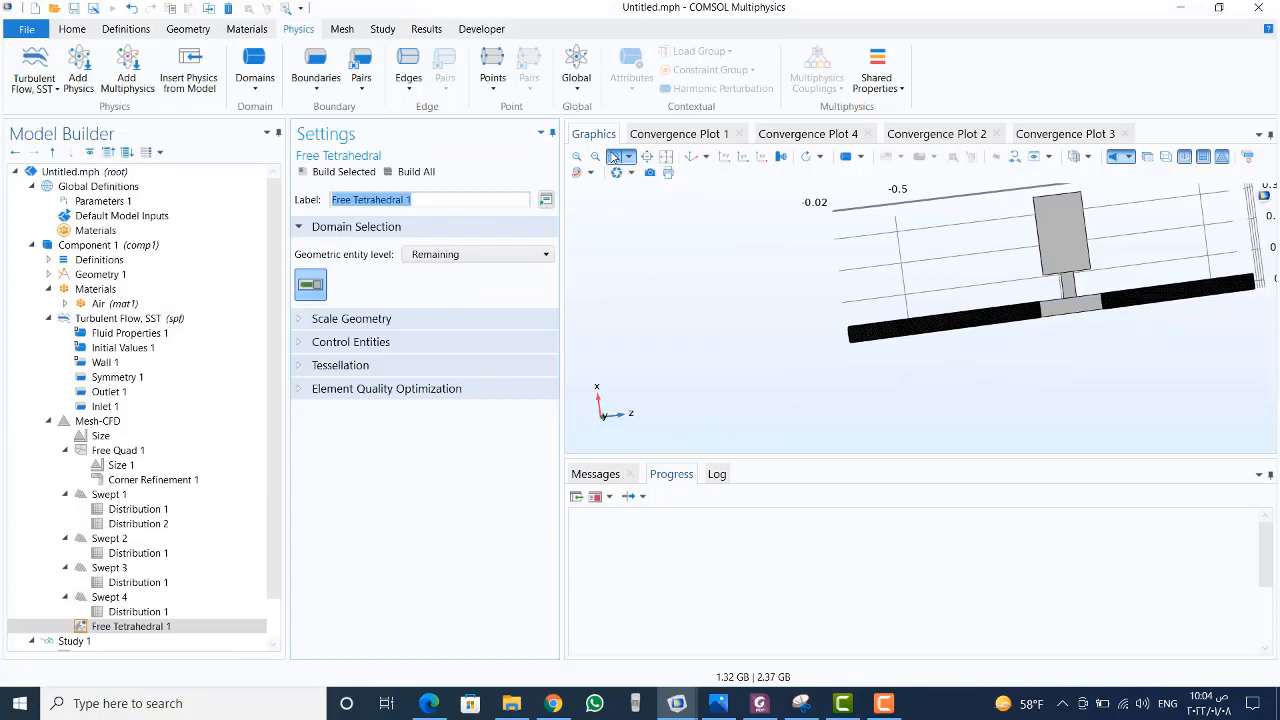
pyautogui.click(1119, 358)
# - Add a Size node under Free Tetrahedral 1 and limit it to boundary 26, where the resonator neck meets the pipe
pyautogui.rightClick(140, 626)
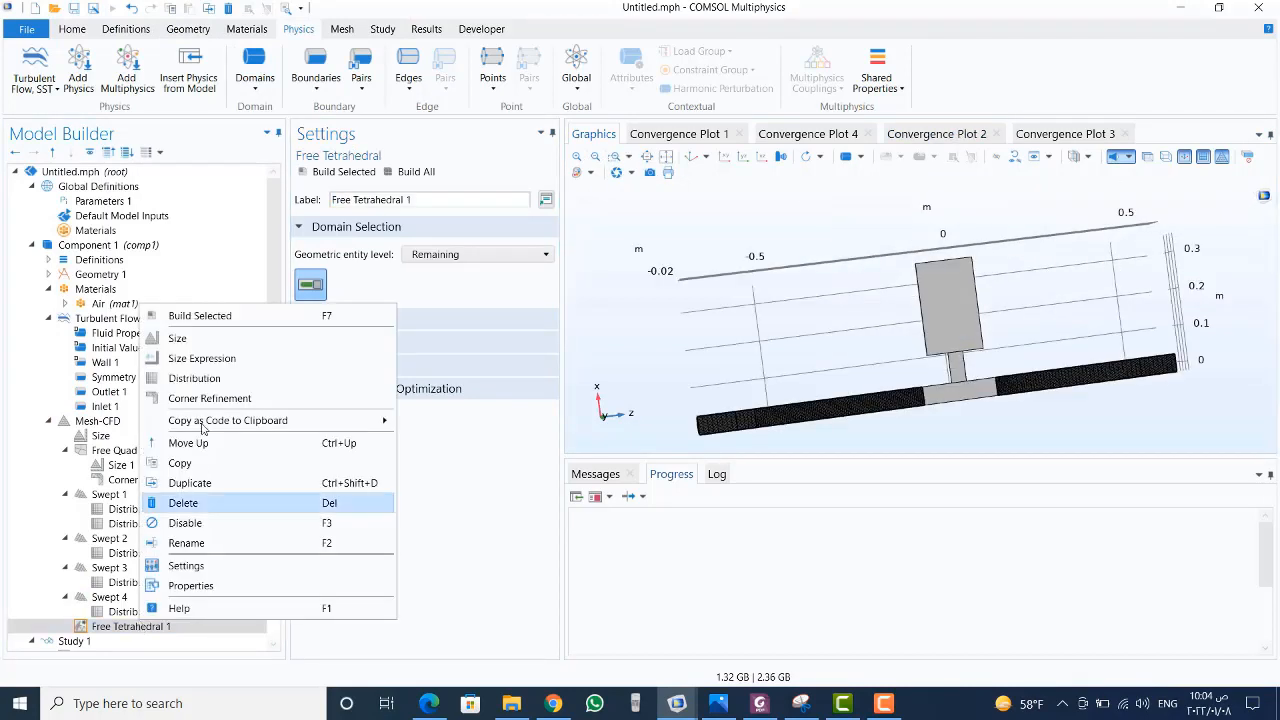
pyautogui.click(185, 338)
pyautogui.click(418, 255)
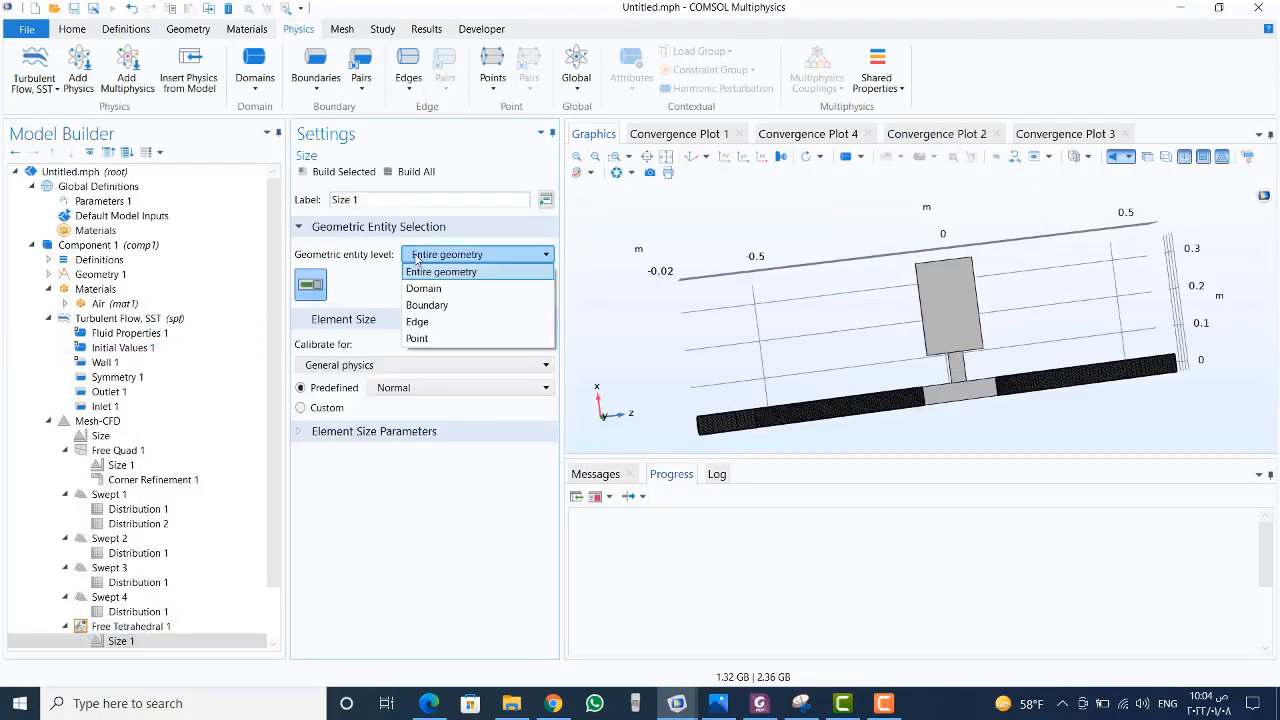
pyautogui.click(428, 305)
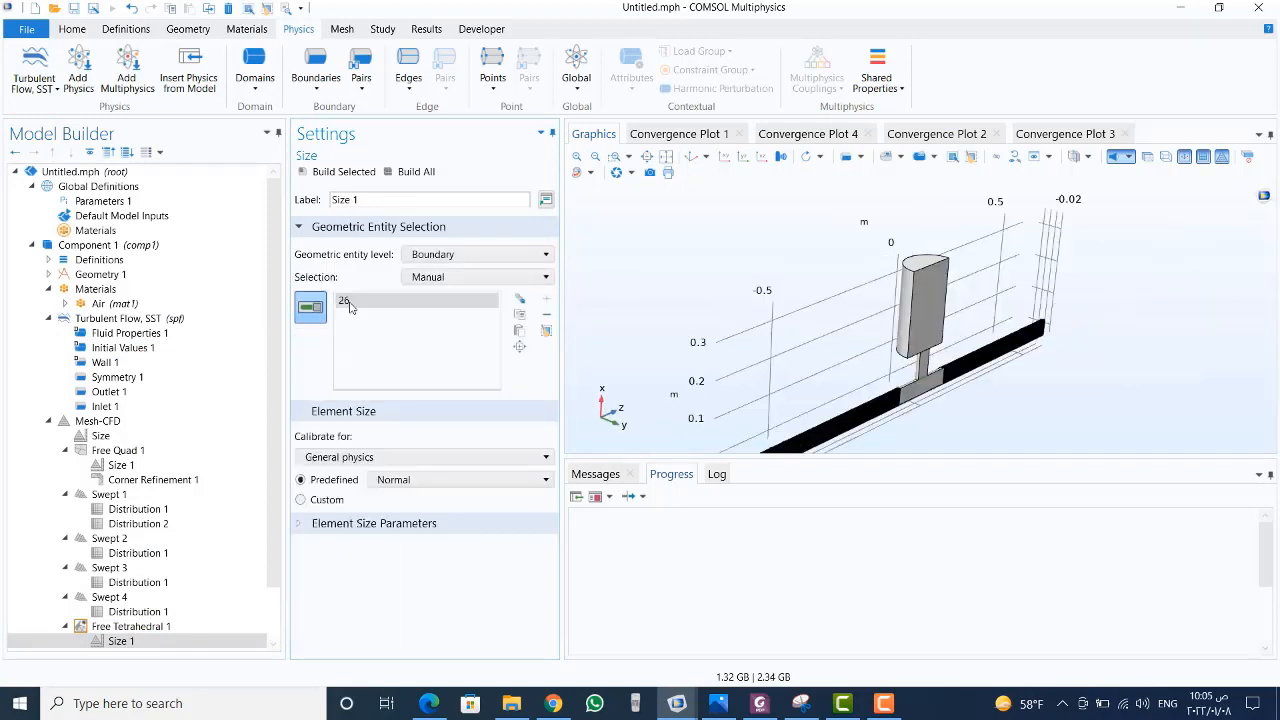
pyautogui.click(619, 156)
pyautogui.moveTo(913, 367); pyautogui.dragTo(942, 398)
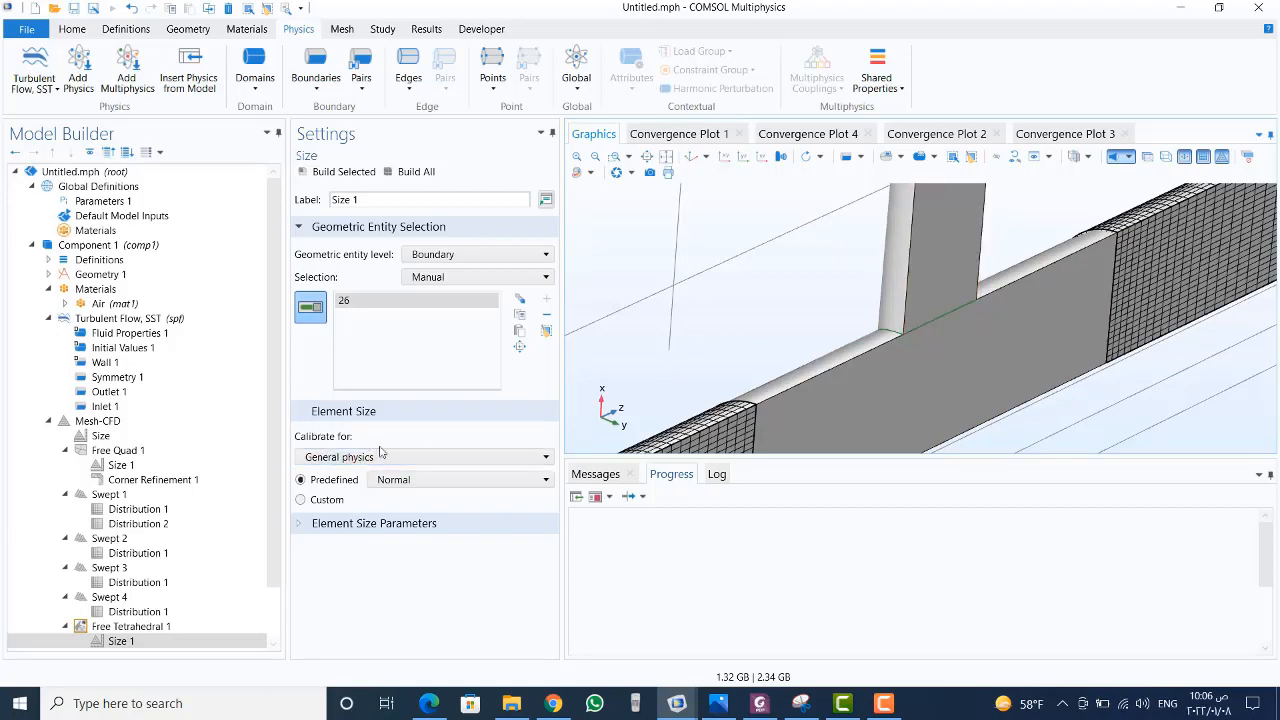
# - Give the Free Tetrahedral 1 size node a custom maximum element size of 0.0015 m
pyautogui.click(338, 500)
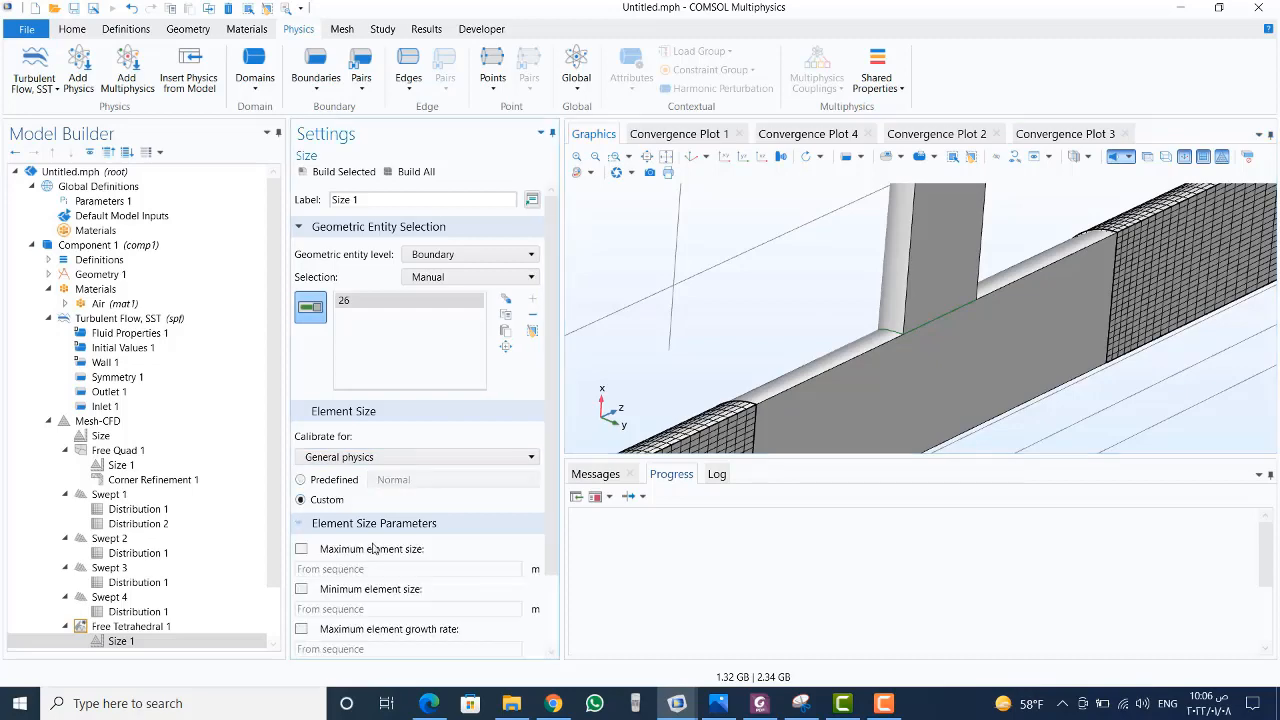
pyautogui.moveTo(551, 519); pyautogui.dragTo(553, 590)
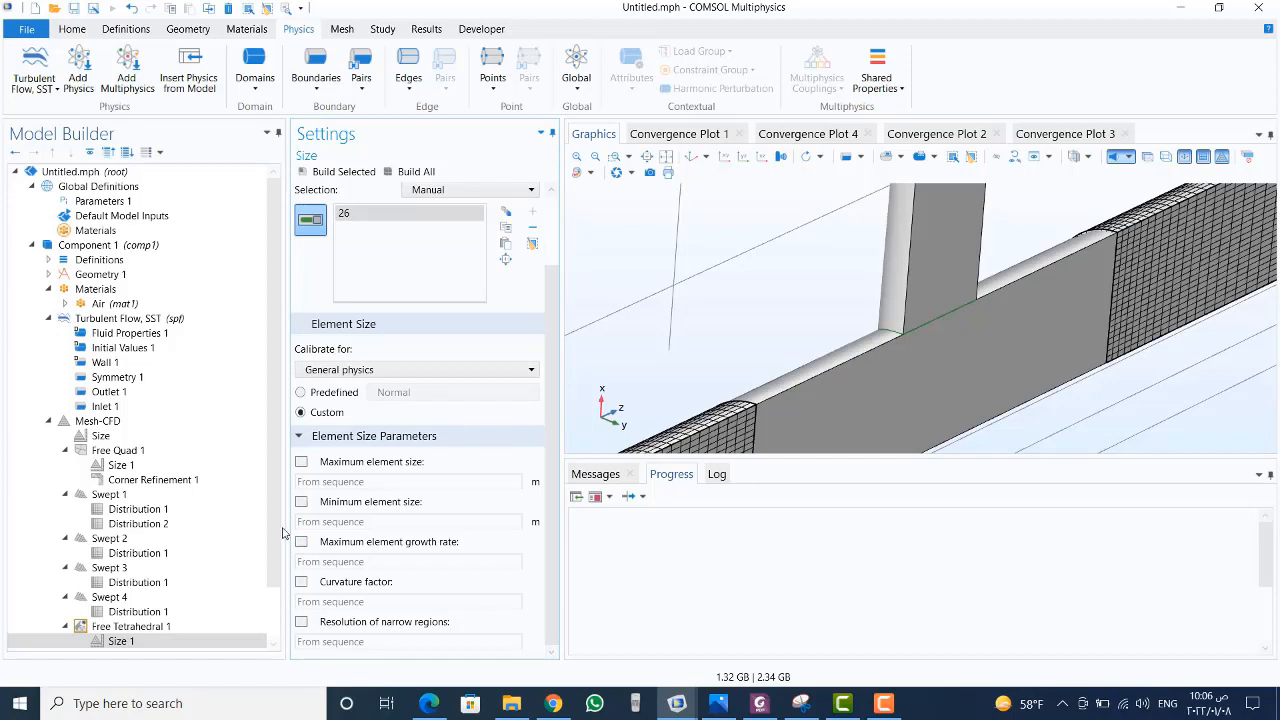
pyautogui.click(301, 461)
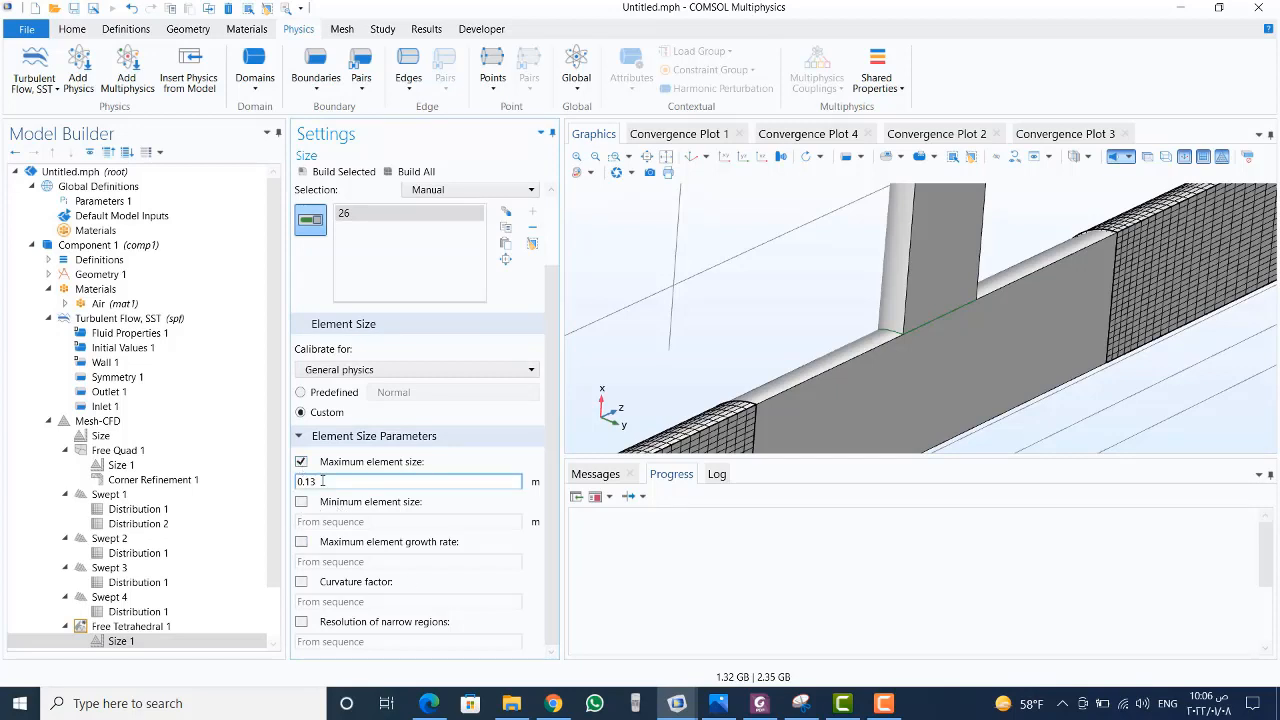
pyautogui.press('BackSpace')
pyautogui.press('BackSpace')
pyautogui.write('0015')
# - Add a Boundary Layers operation to Mesh-CFD and apply its properties to the walls selection
pyautogui.click(131, 626)
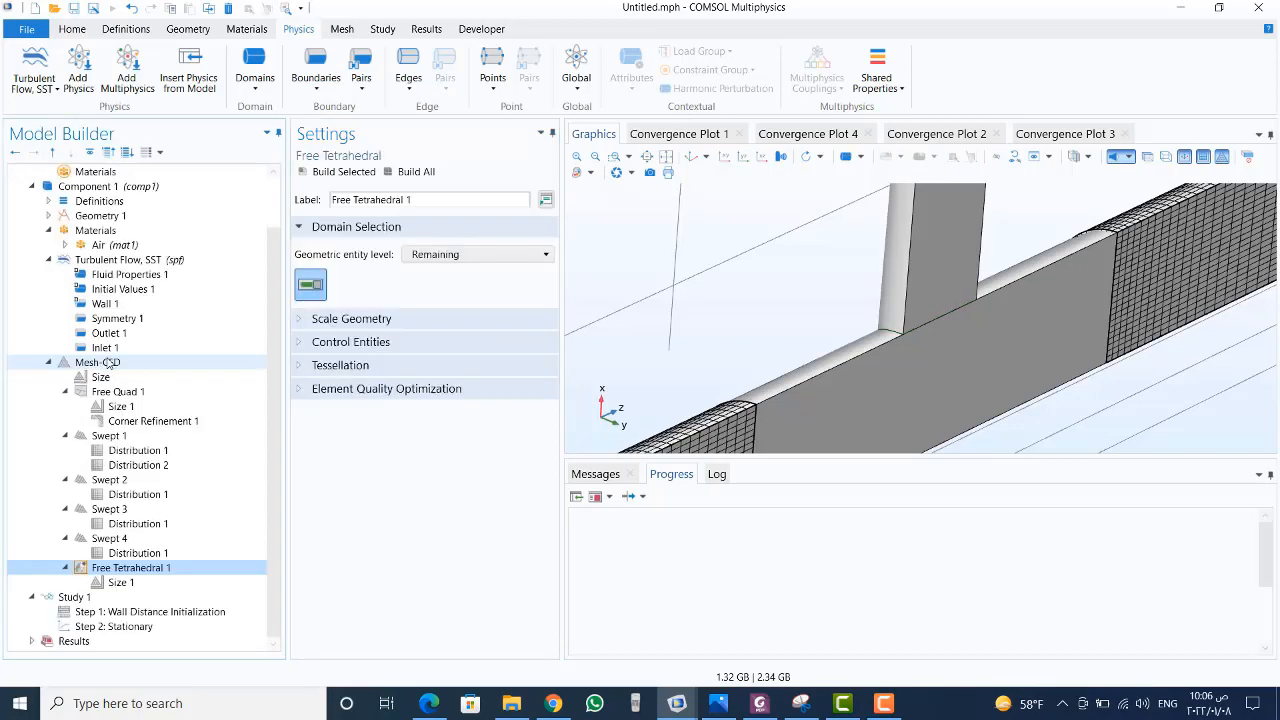
pyautogui.click(95, 362)
pyautogui.rightClick(108, 363)
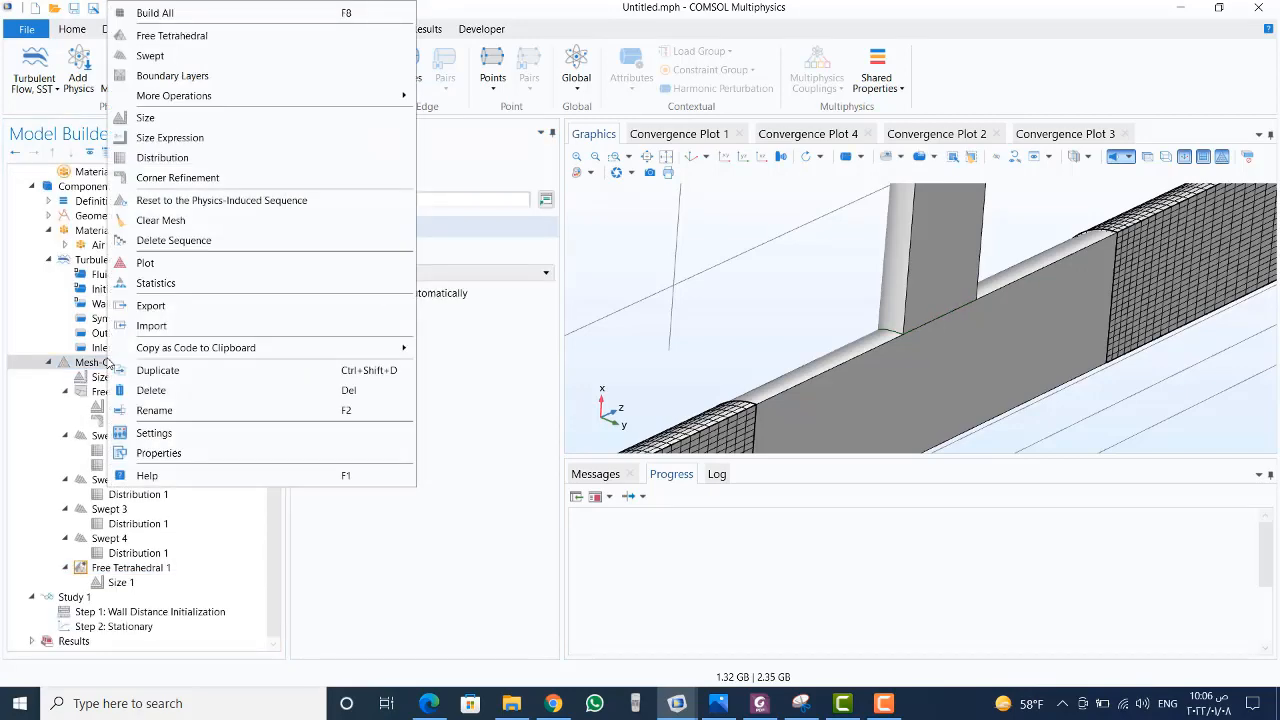
pyautogui.click(165, 75)
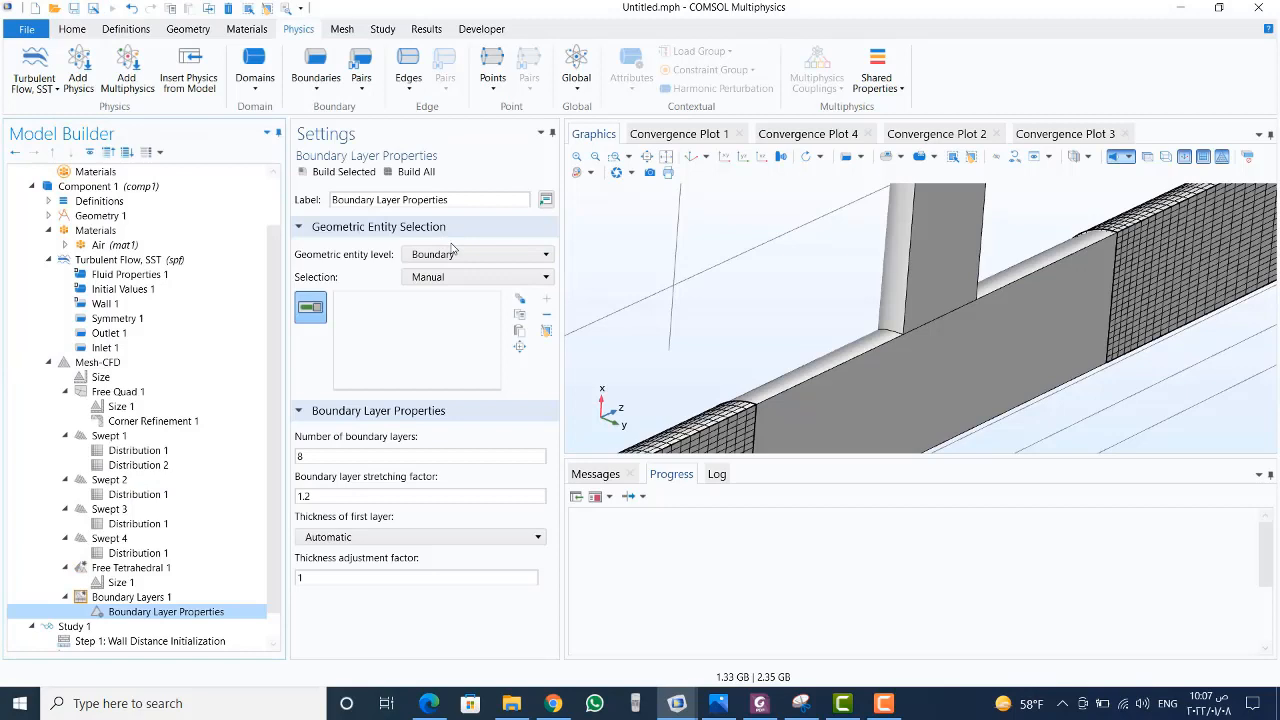
pyautogui.click(450, 277)
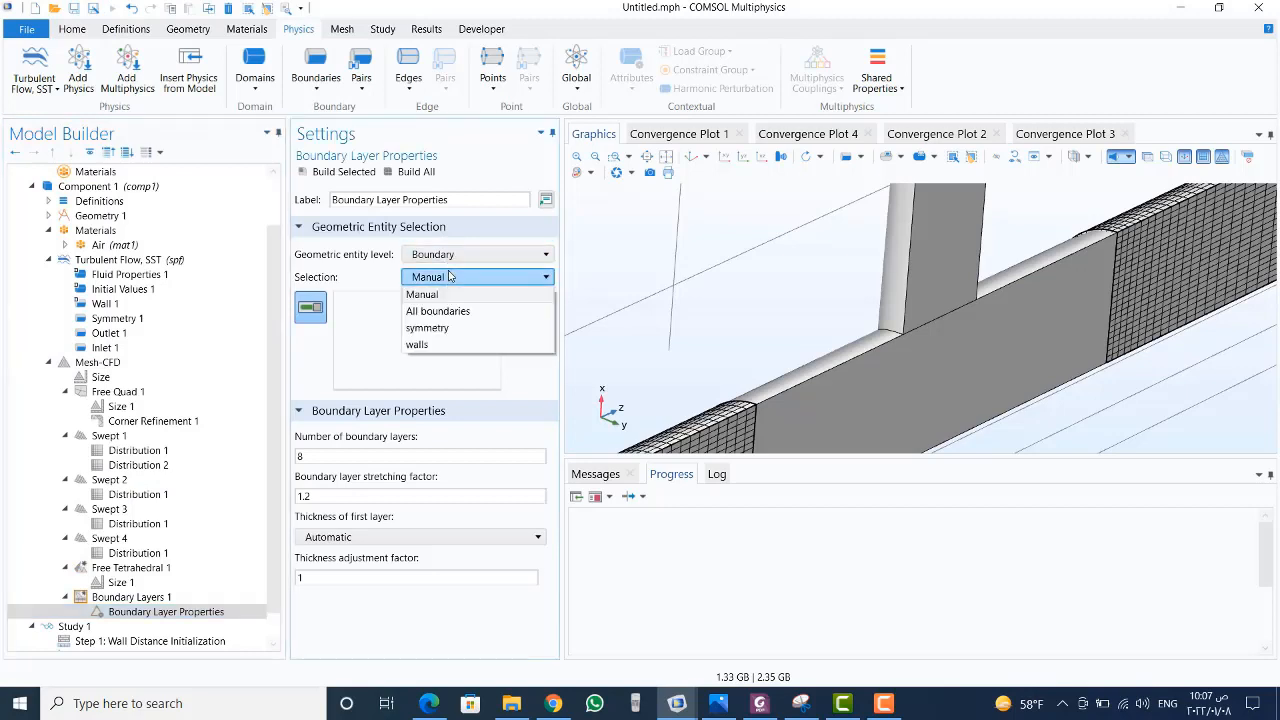
pyautogui.click(447, 344)
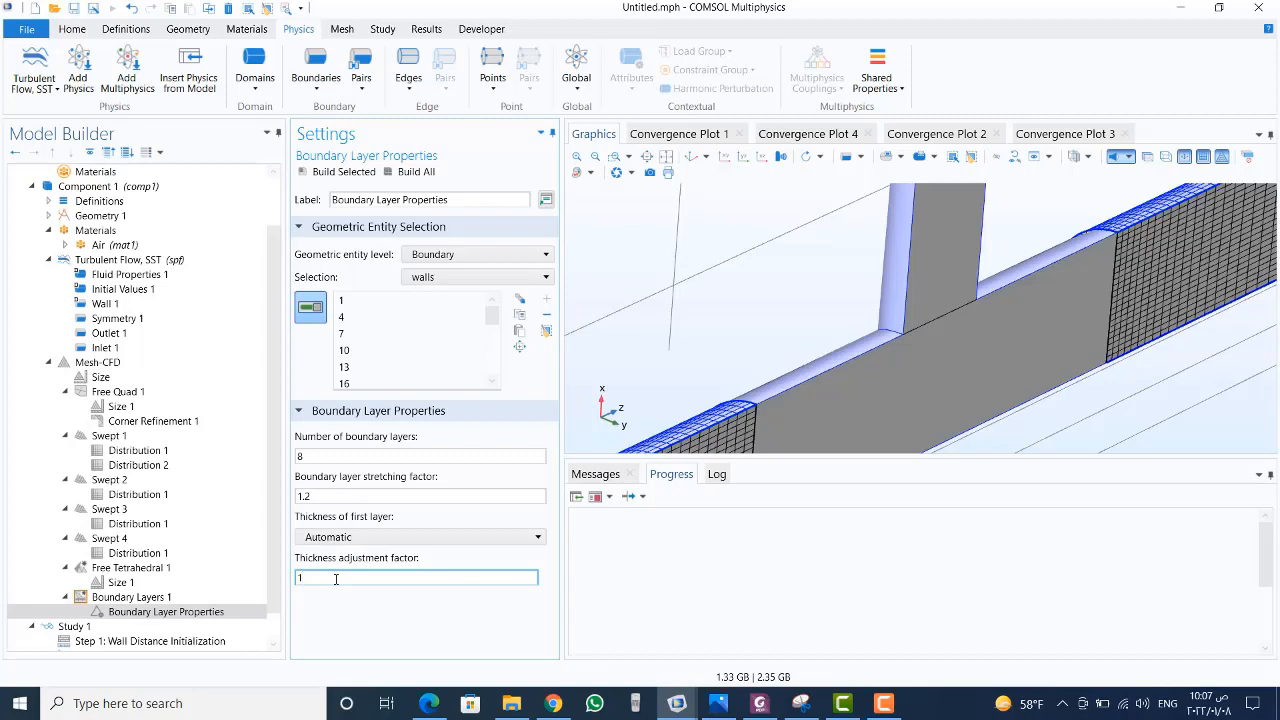
# - Set the boundary layers' thickness adjustment factor to 1.4 and build the whole mesh
pyautogui.write('4')
pyautogui.click(410, 174)
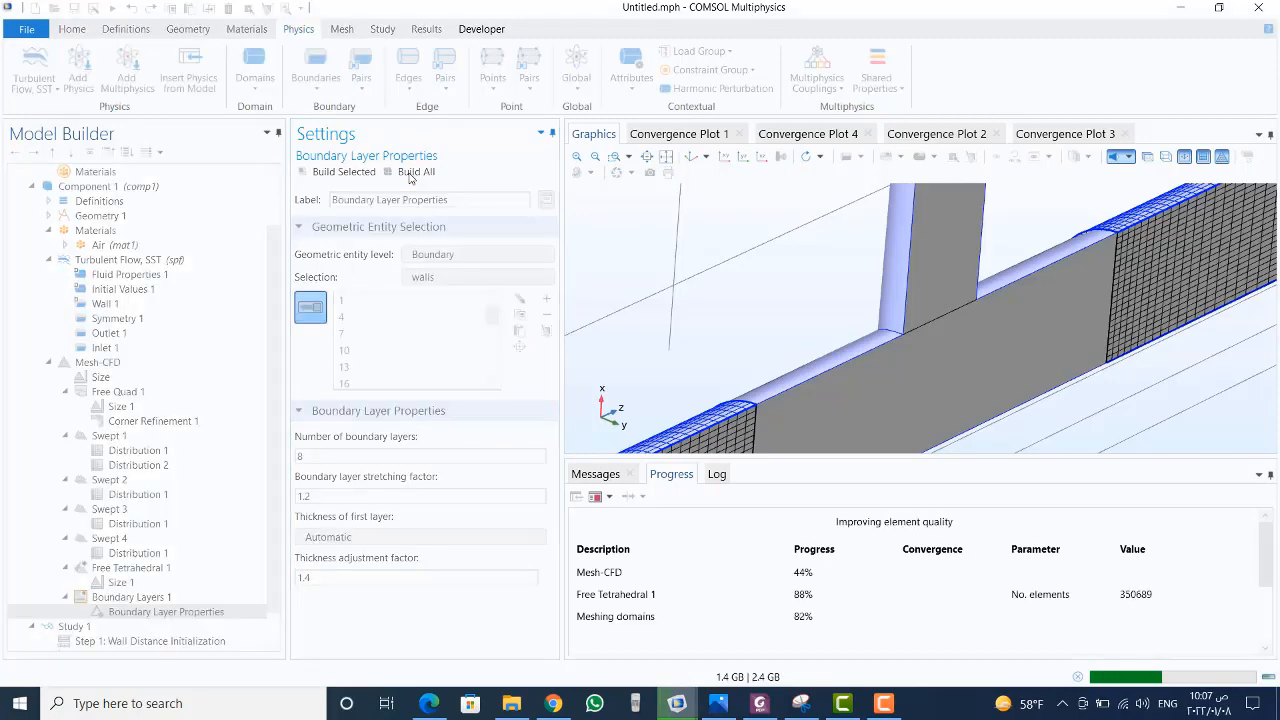
pyautogui.click(595, 157)
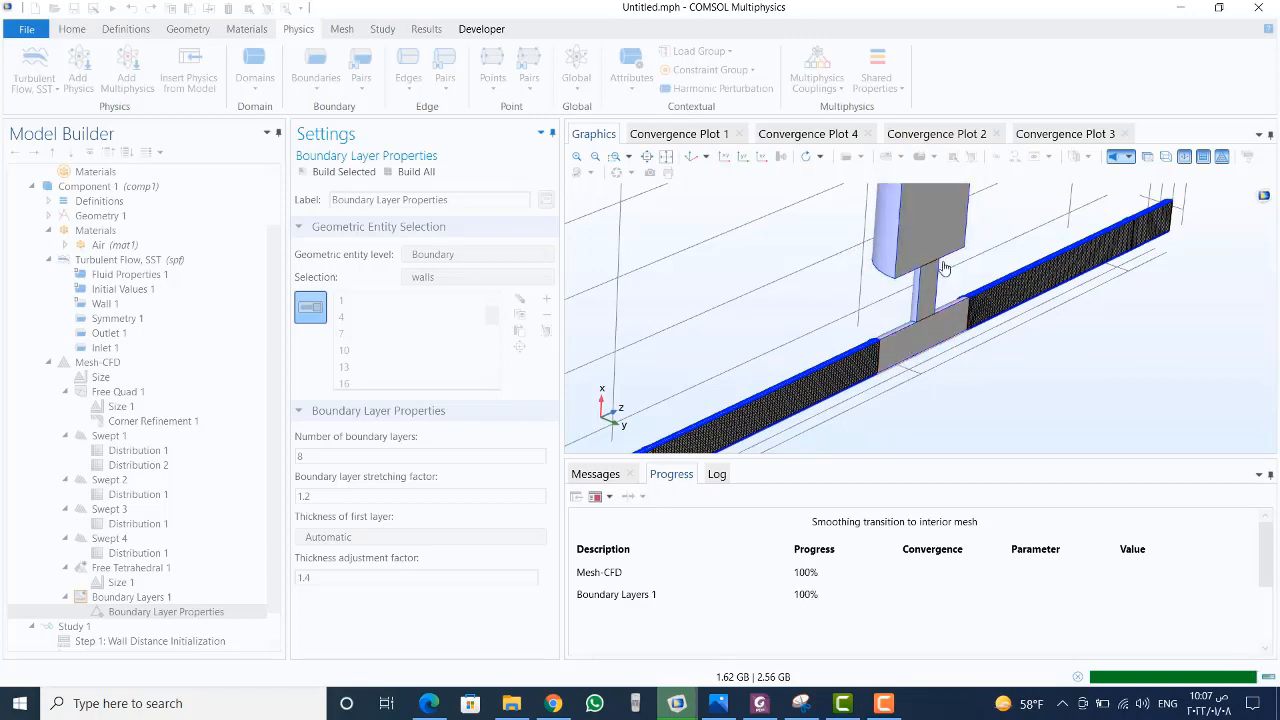
# - Inspect the finished Mesh-CFD around the neck junction, including the boundary layers along the pipe wall, and then the whole model
pyautogui.moveTo(944, 266); pyautogui.dragTo(993, 366)
pyautogui.click(620, 156)
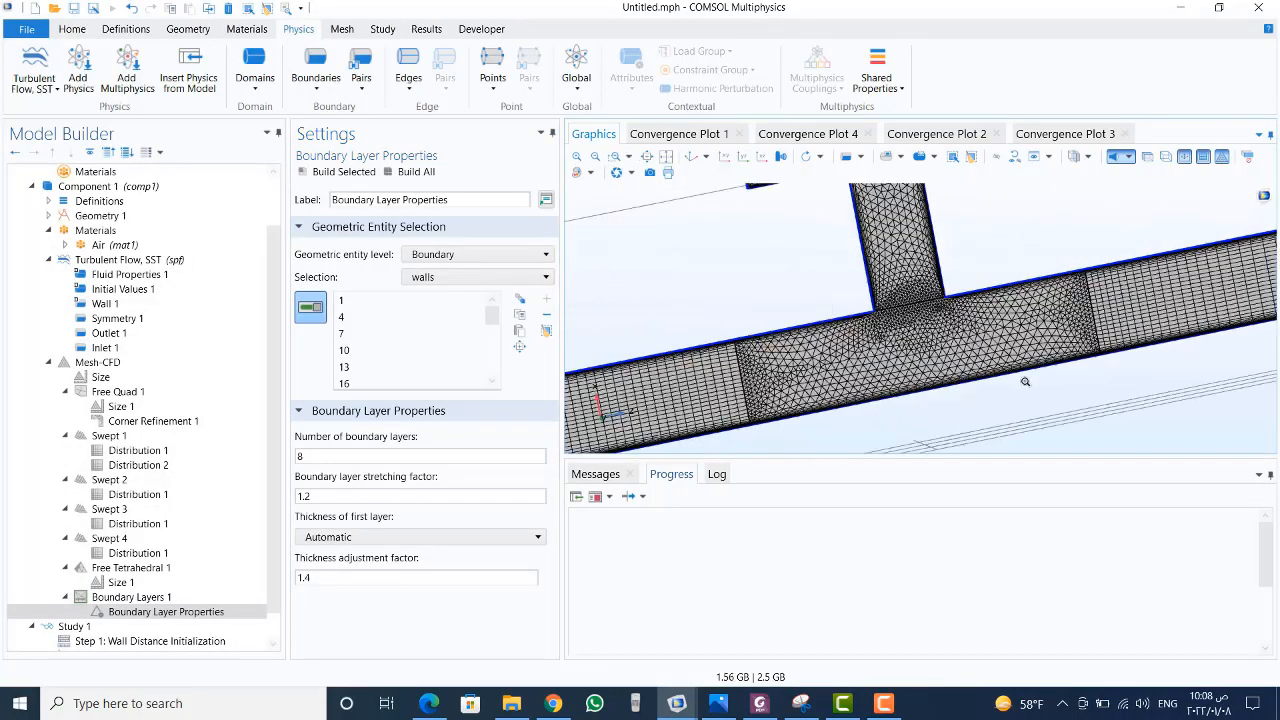
pyautogui.moveTo(962, 214)
pyautogui.mouseDown()
pyautogui.moveTo(997, 228)
pyautogui.moveTo(976, 204)
pyautogui.mouseUp()
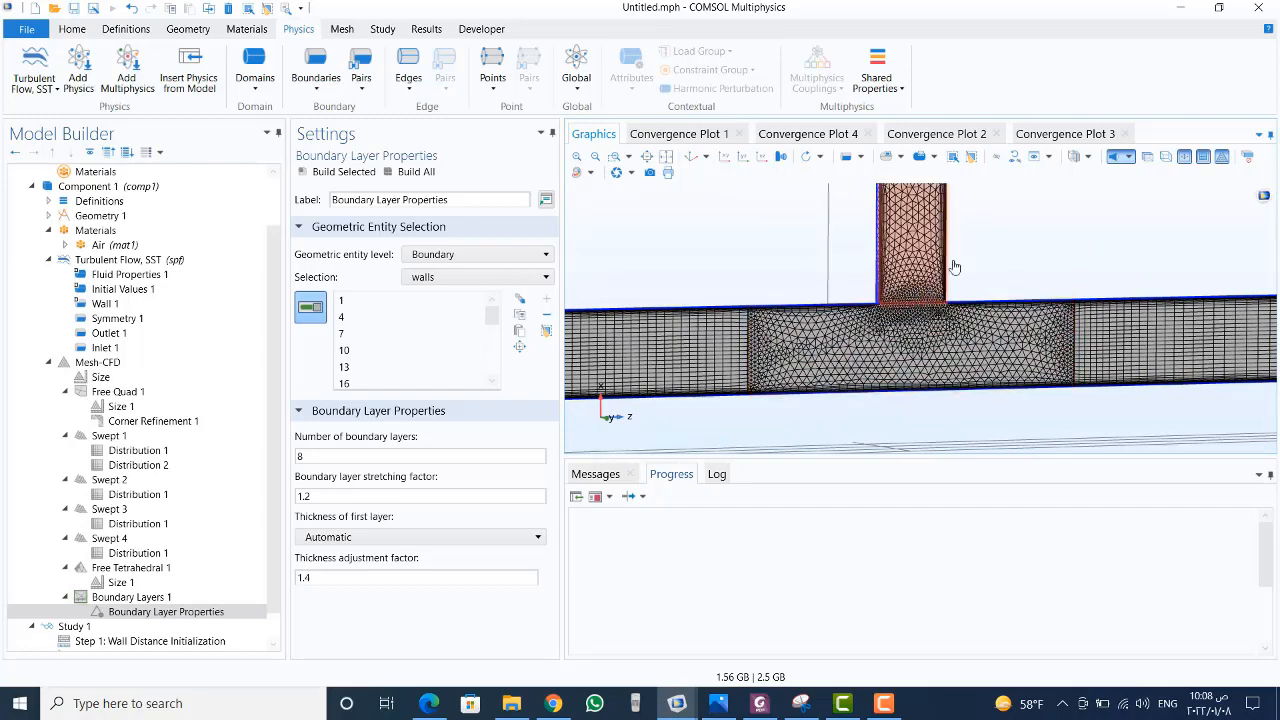
pyautogui.moveTo(994, 251); pyautogui.dragTo(952, 258)
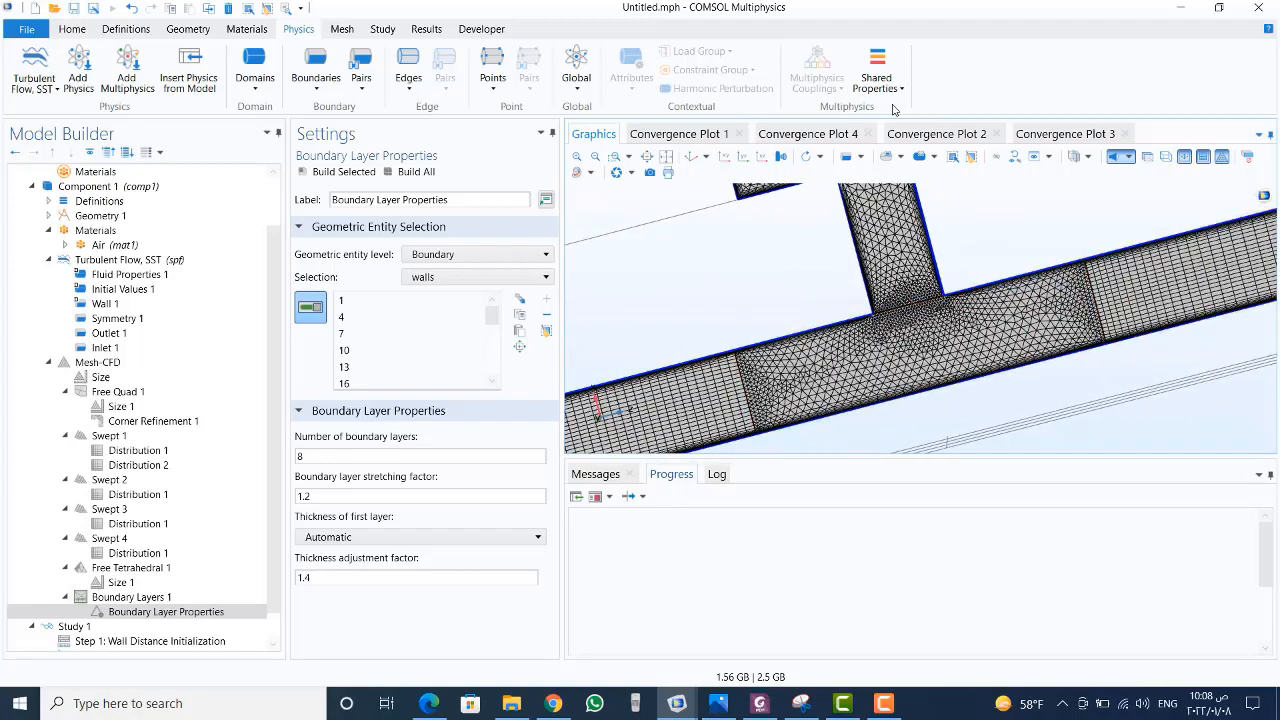
pyautogui.click(620, 156)
pyautogui.moveTo(1070, 240); pyautogui.dragTo(1142, 285)
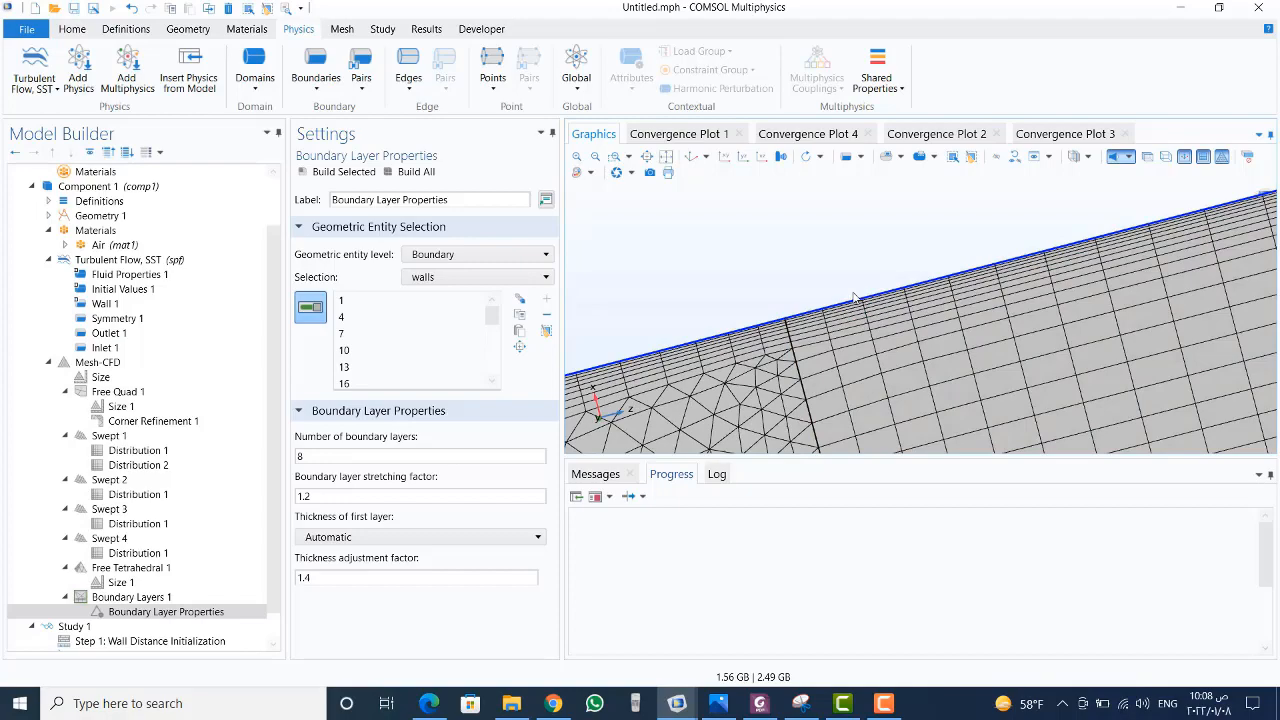
pyautogui.click(595, 157)
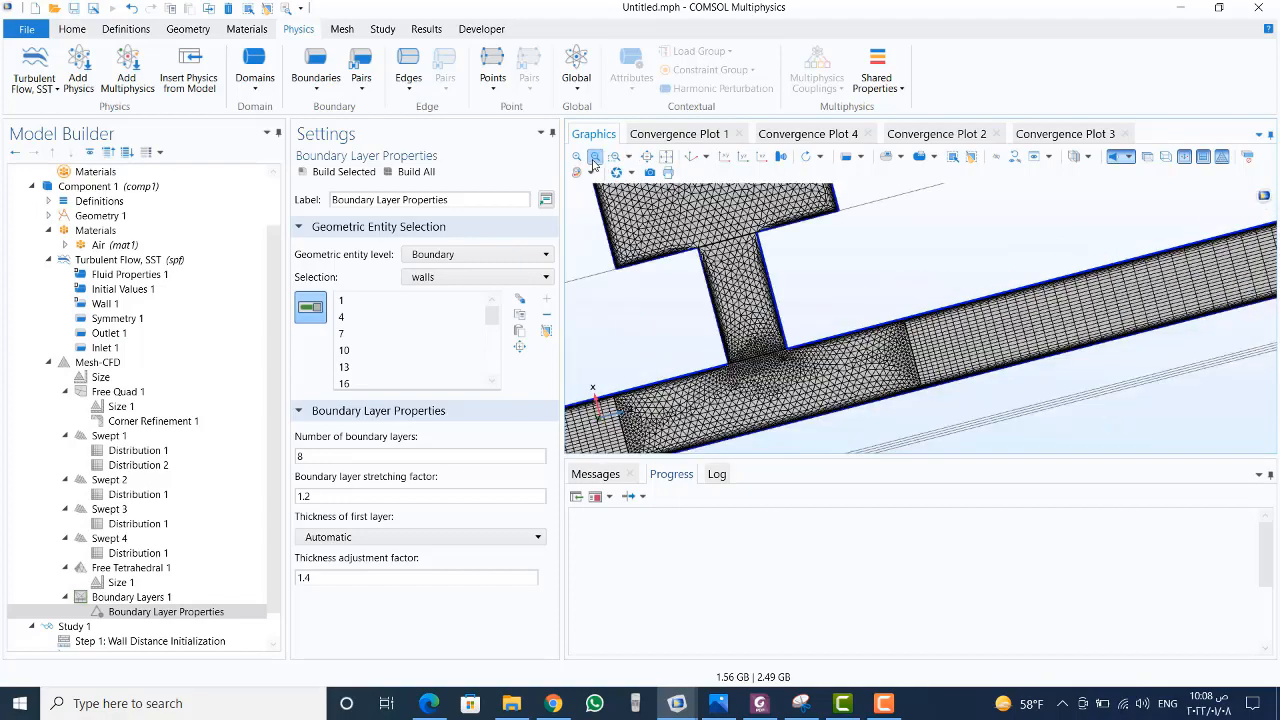
pyautogui.moveTo(679, 277); pyautogui.dragTo(764, 310)
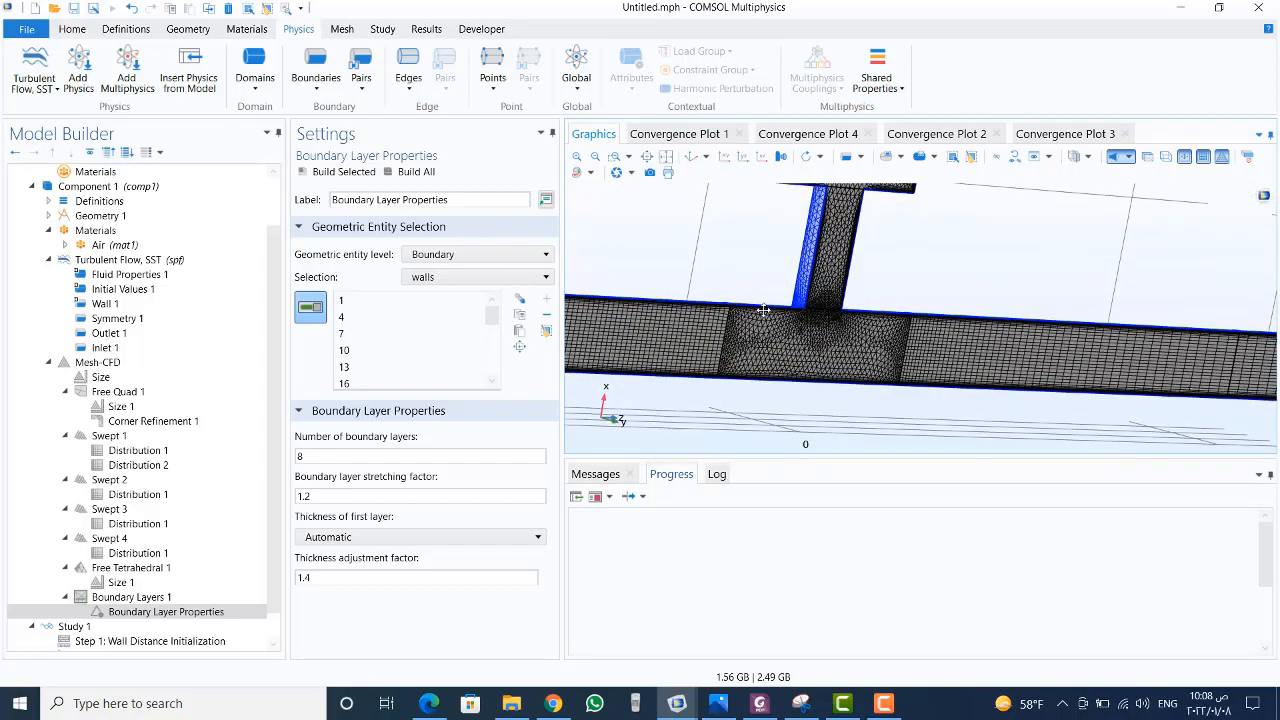
pyautogui.click(595, 156)
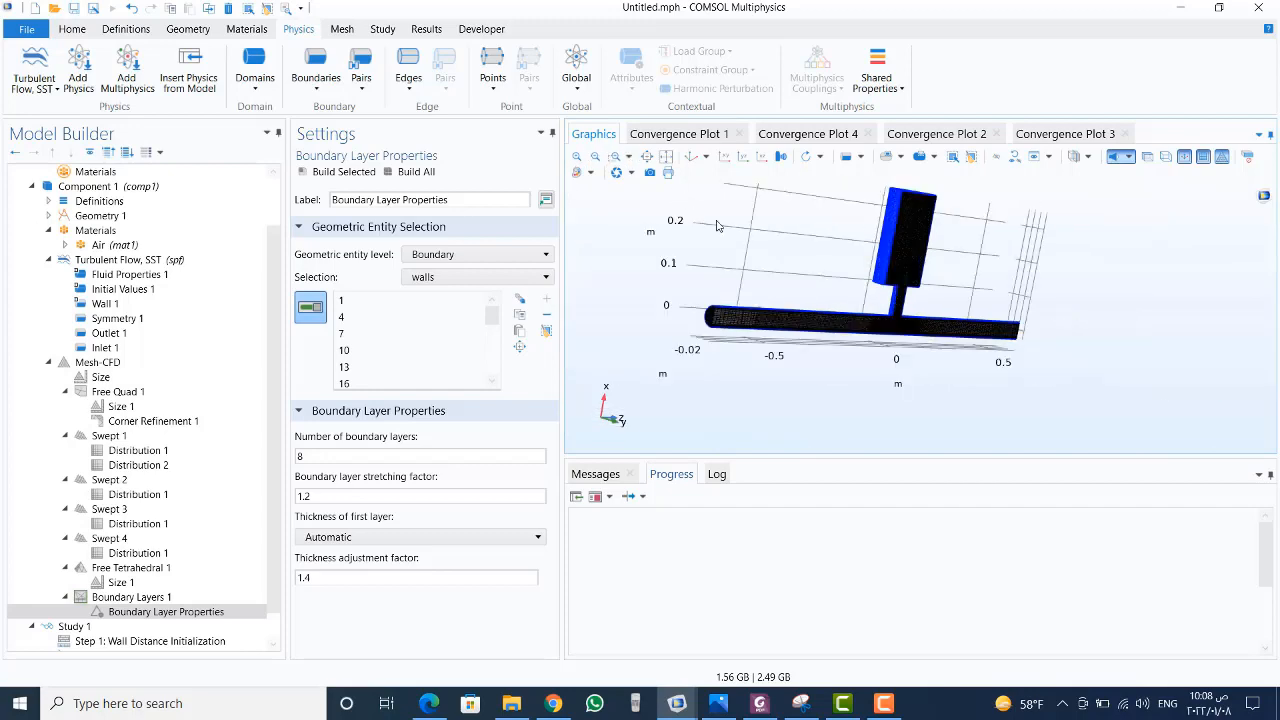
pyautogui.moveTo(714, 228); pyautogui.dragTo(665, 238)
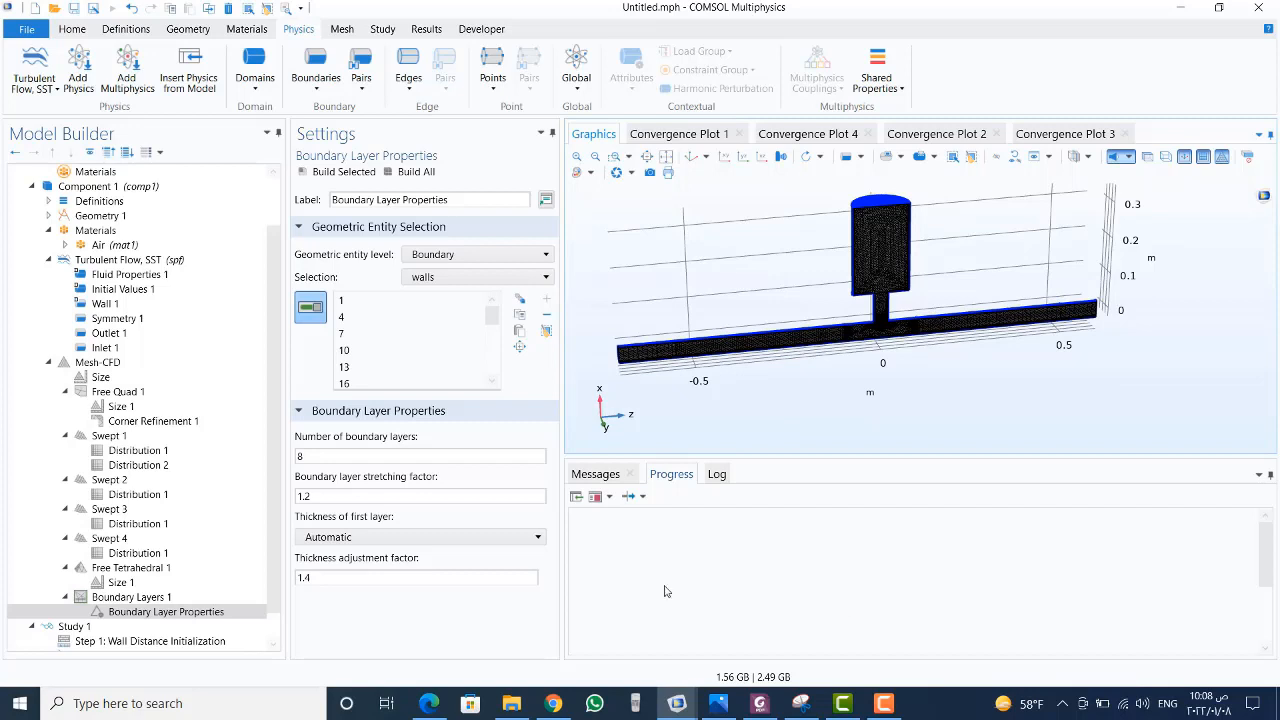
# - Collapse the Mesh-CFD and Turbulent Flow, SST branches and relabel Study 1 as Study 1-CFD
pyautogui.click(48, 362)
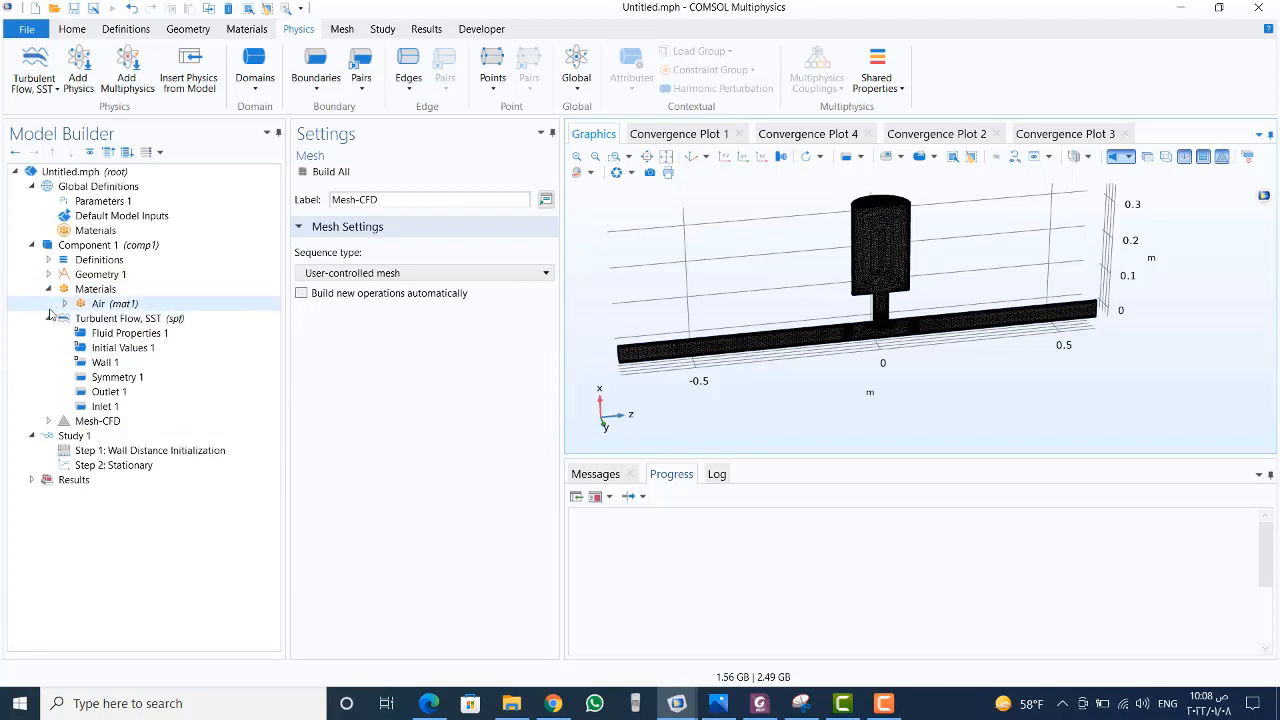
pyautogui.click(48, 318)
pyautogui.click(73, 348)
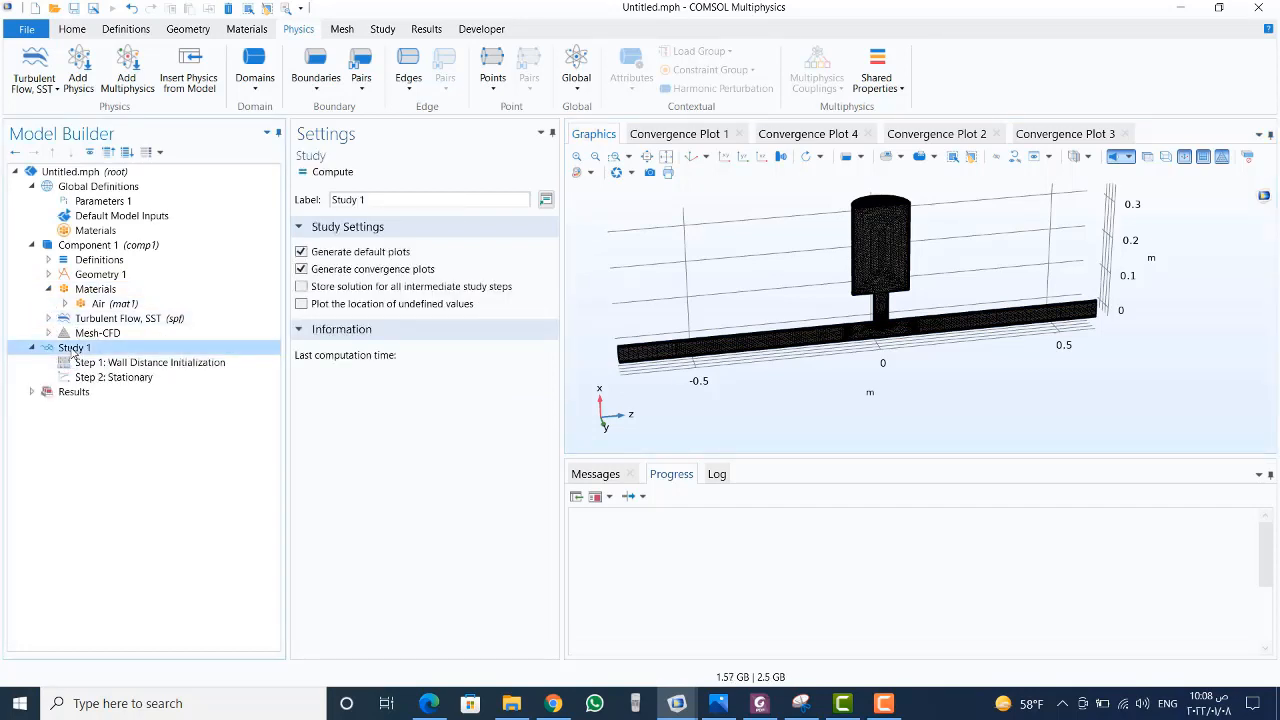
pyautogui.click(408, 200)
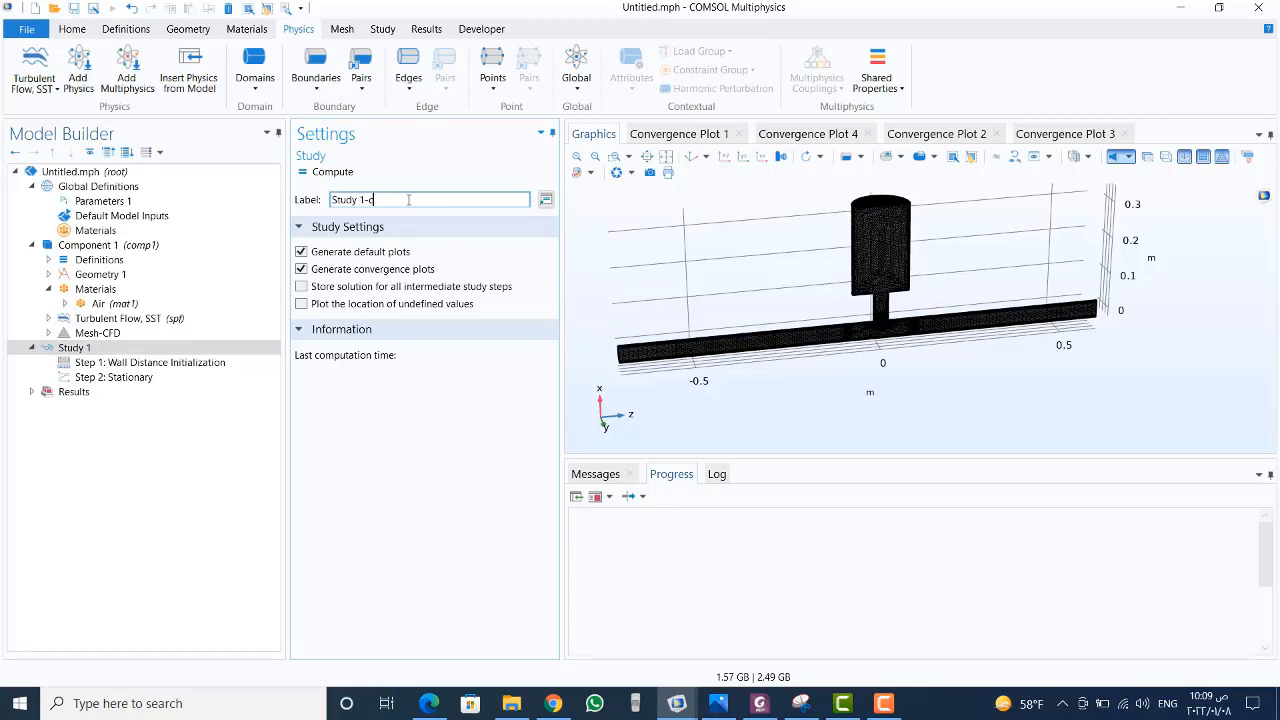
pyautogui.write('-CFD')
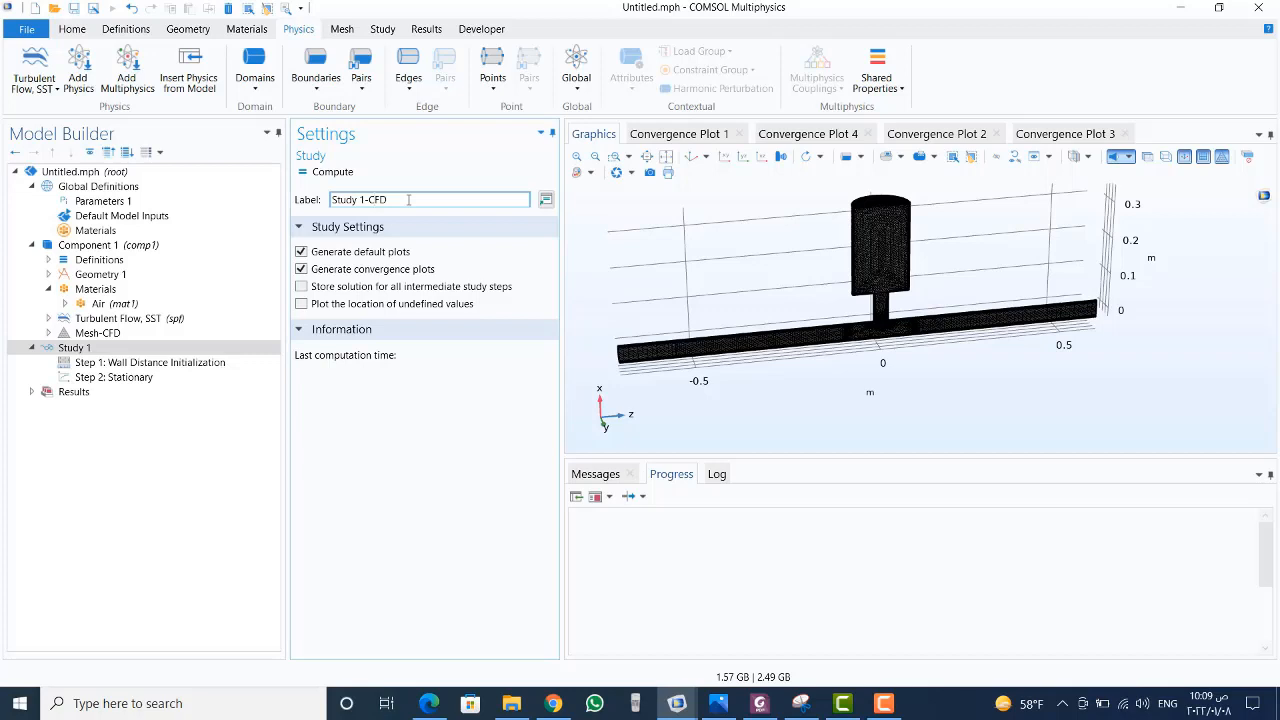
pyautogui.click(362, 254)
# - Enable an auxiliary sweep in the Stationary step over Ma (Flow Mach number) with the values 0.05 and 0.1
pyautogui.click(113, 377)
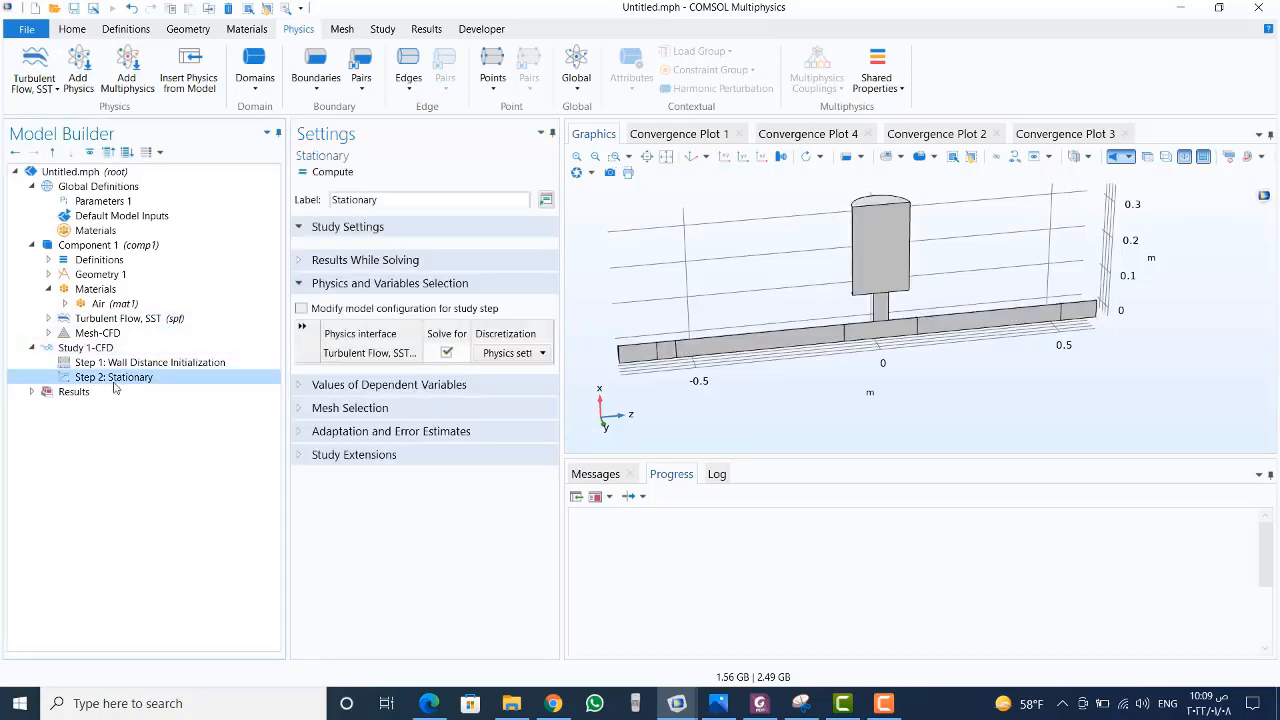
pyautogui.click(314, 465)
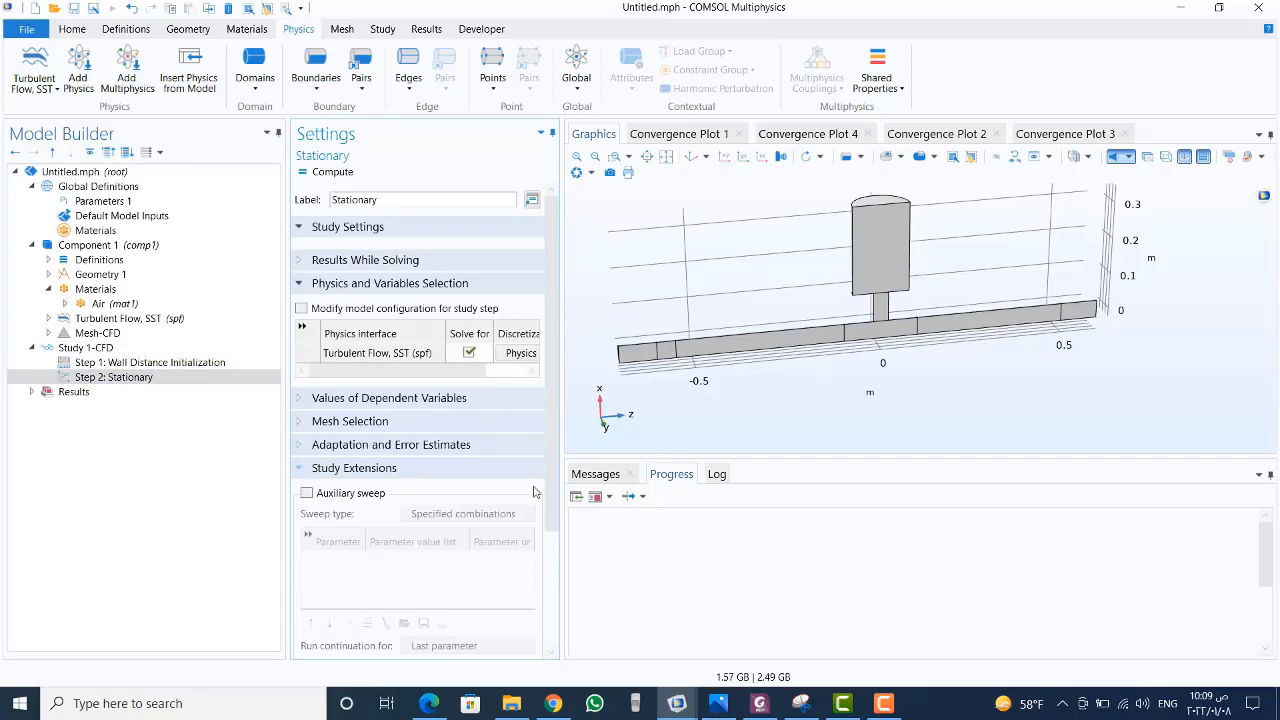
pyautogui.scroll(-3, 548, 540)
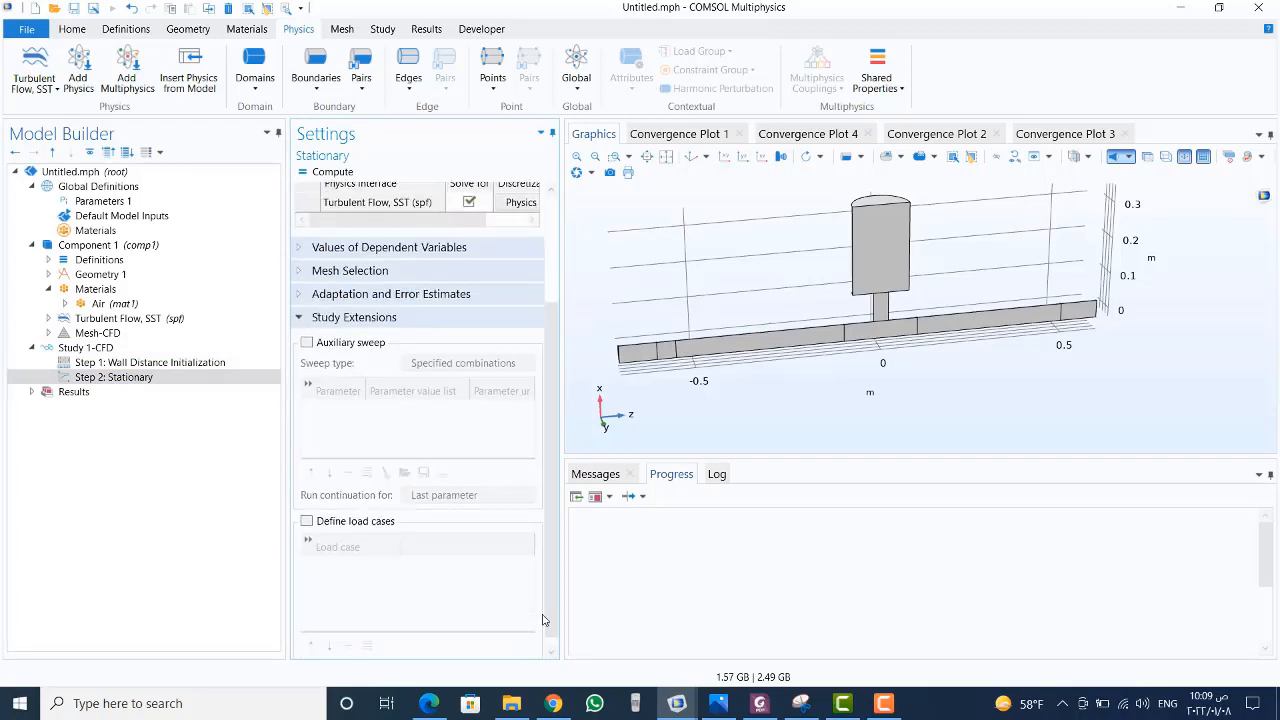
pyautogui.click(307, 342)
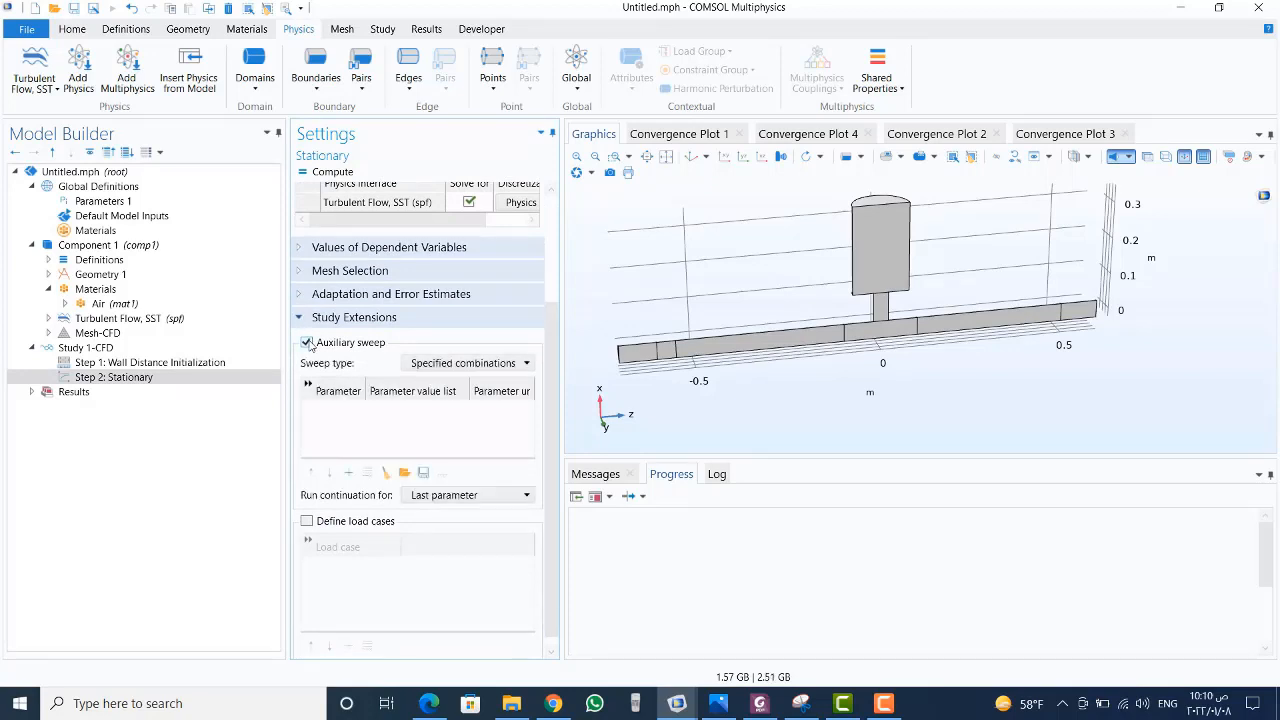
pyautogui.click(348, 473)
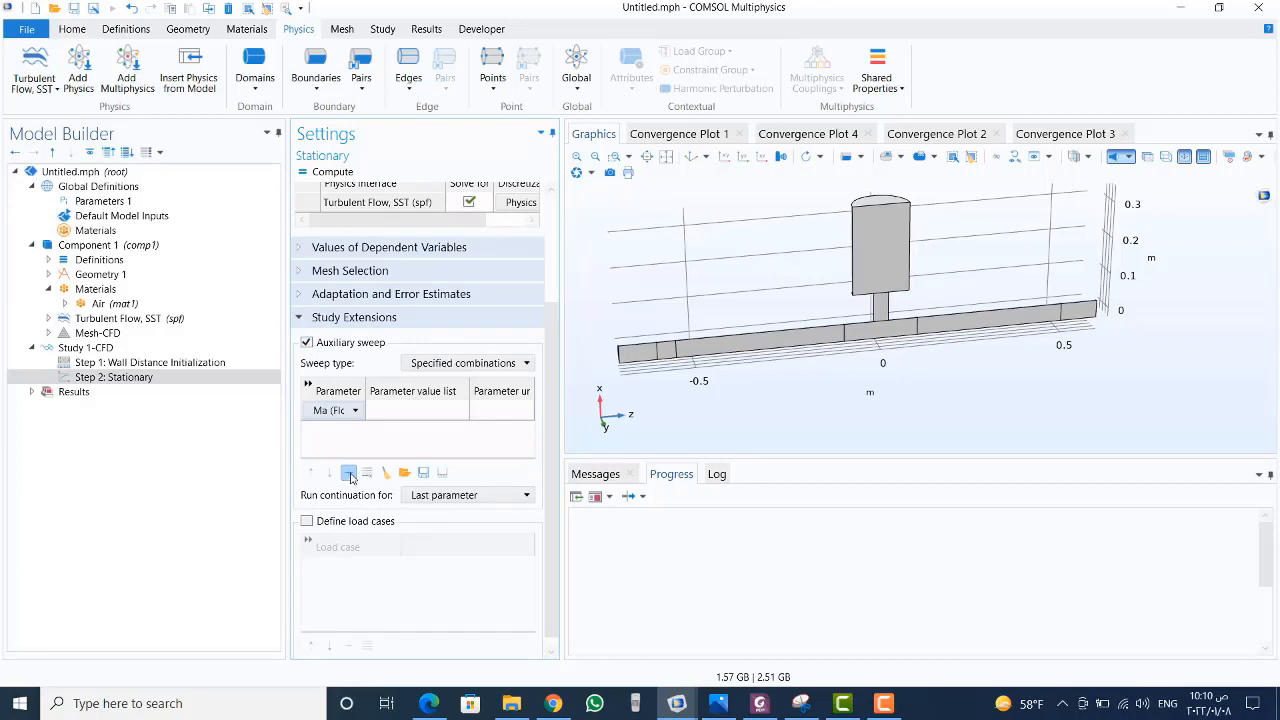
pyautogui.click(354, 410)
pyautogui.click(355, 410)
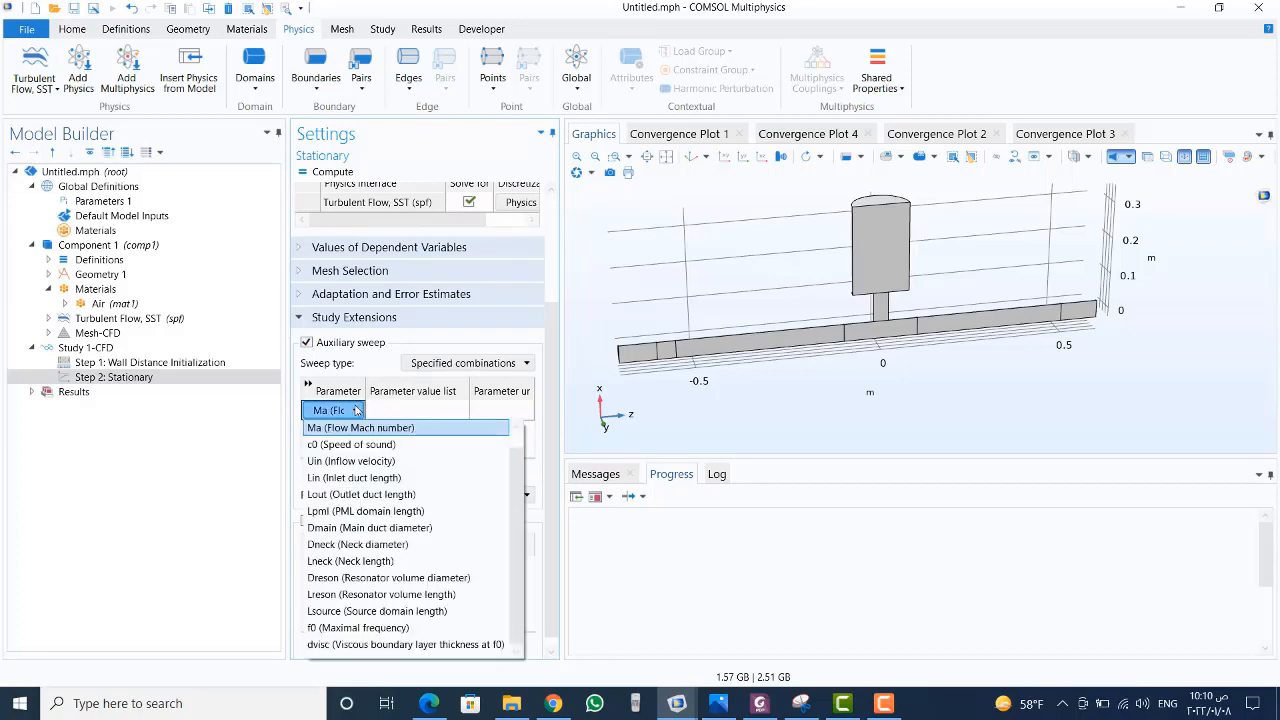
pyautogui.click(380, 410)
pyautogui.write('0.05 0.1')
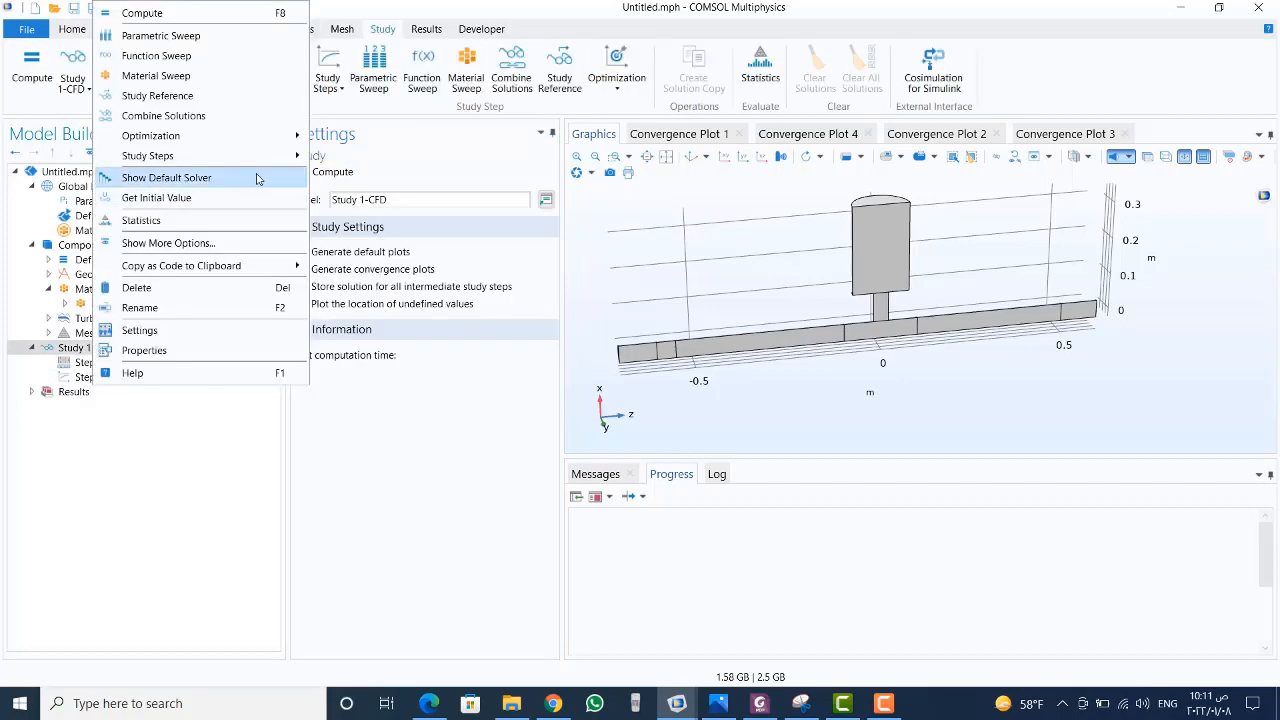
# - Generate the default solver configuration for Study 1-CFD and compute Solution 1, monitoring its progress and convergence plots
pyautogui.click(256, 178)
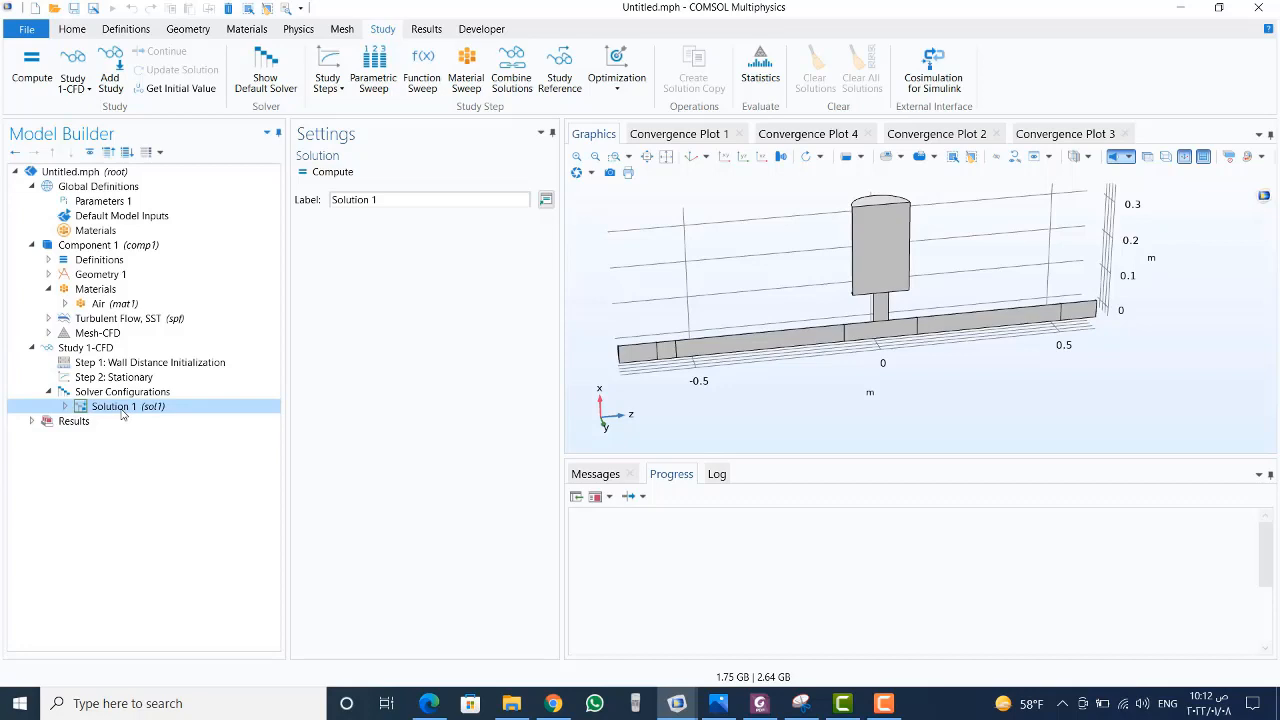
pyautogui.click(328, 174)
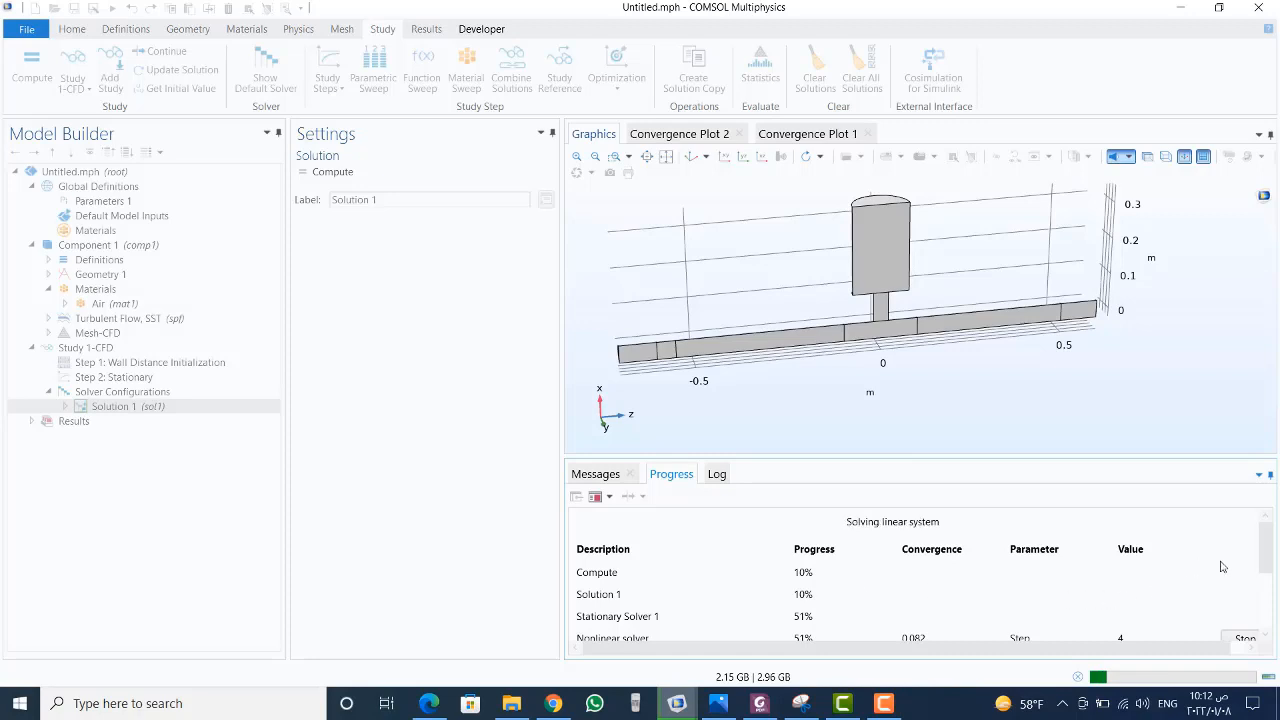
pyautogui.moveTo(1142, 456); pyautogui.dragTo(1110, 305)
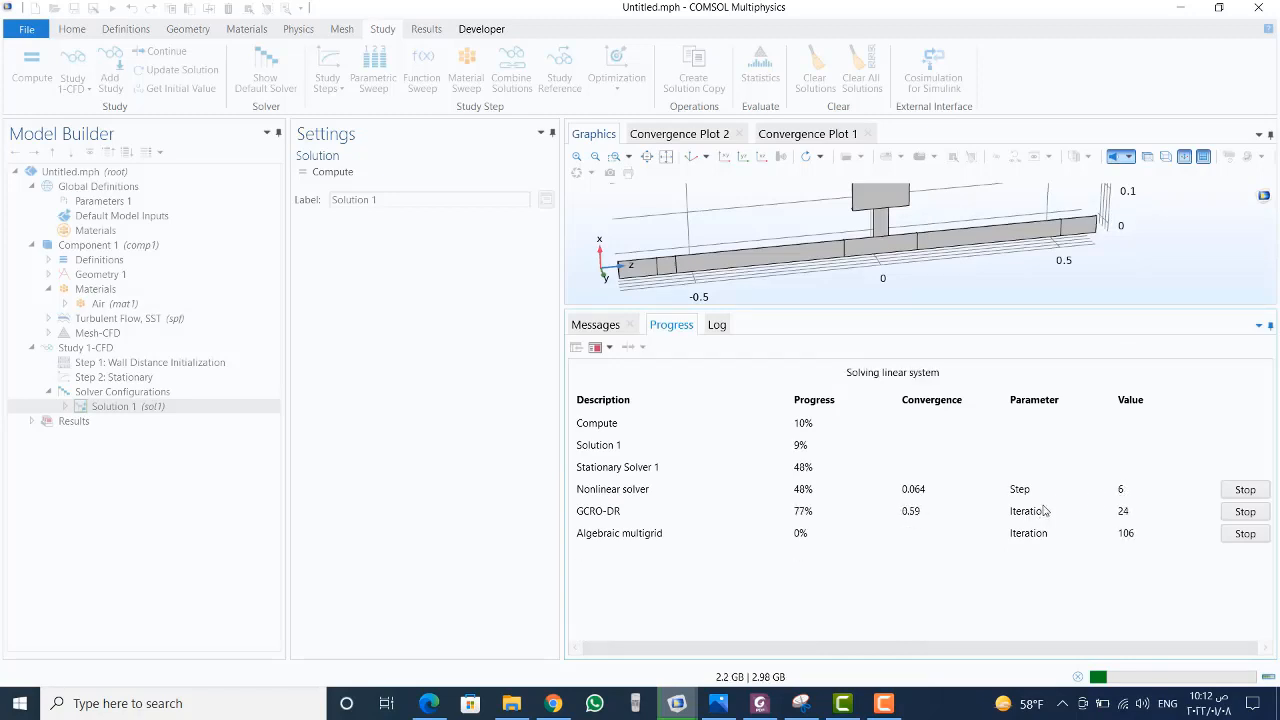
pyautogui.click(703, 134)
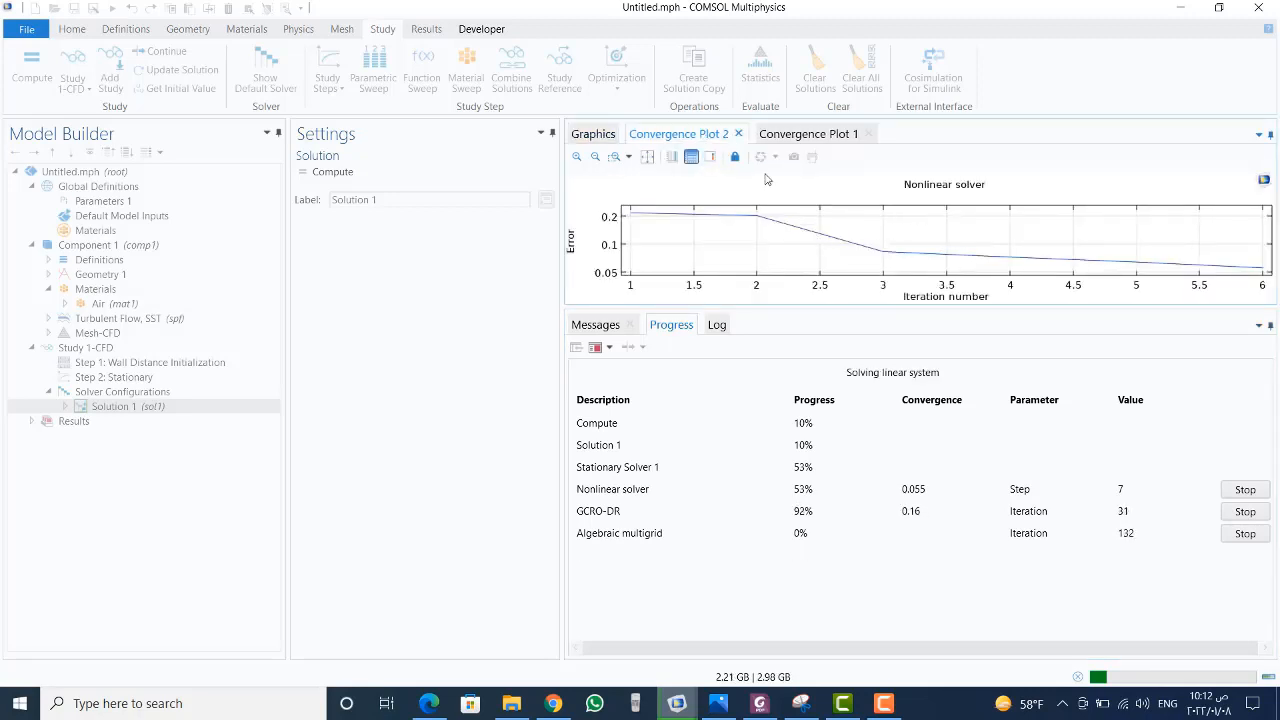
pyautogui.click(790, 134)
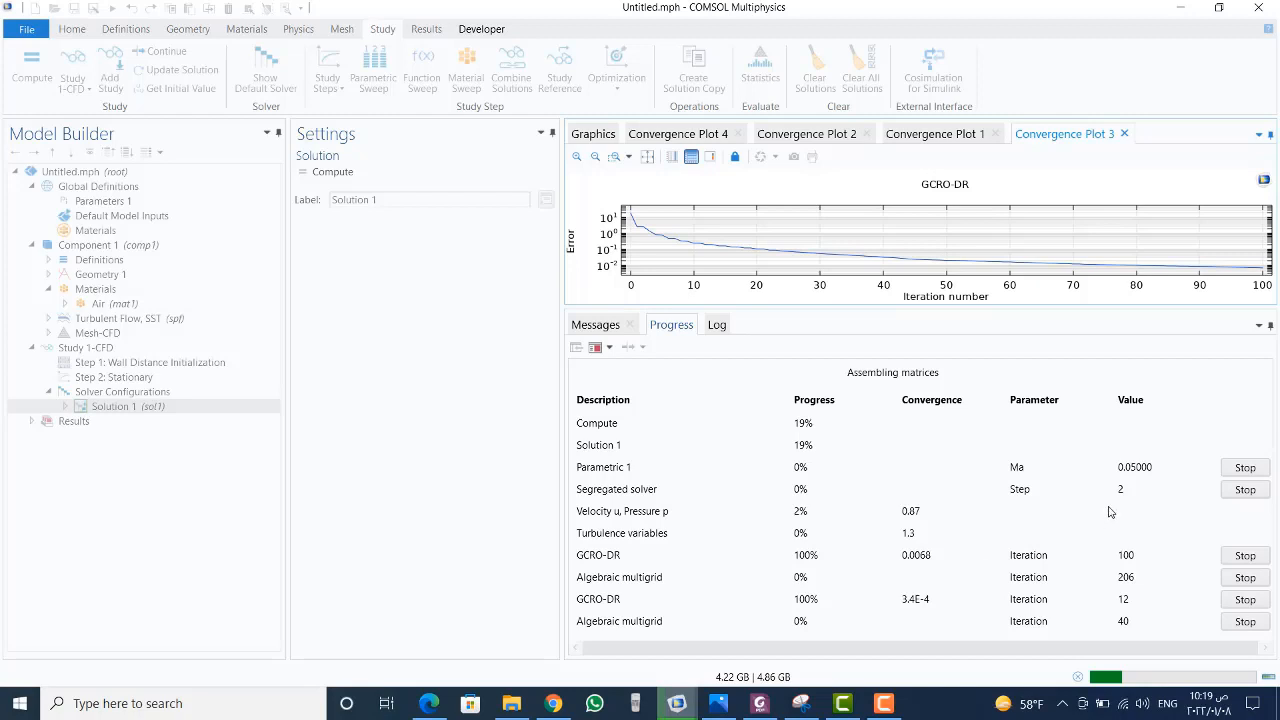
pyautogui.click(651, 138)
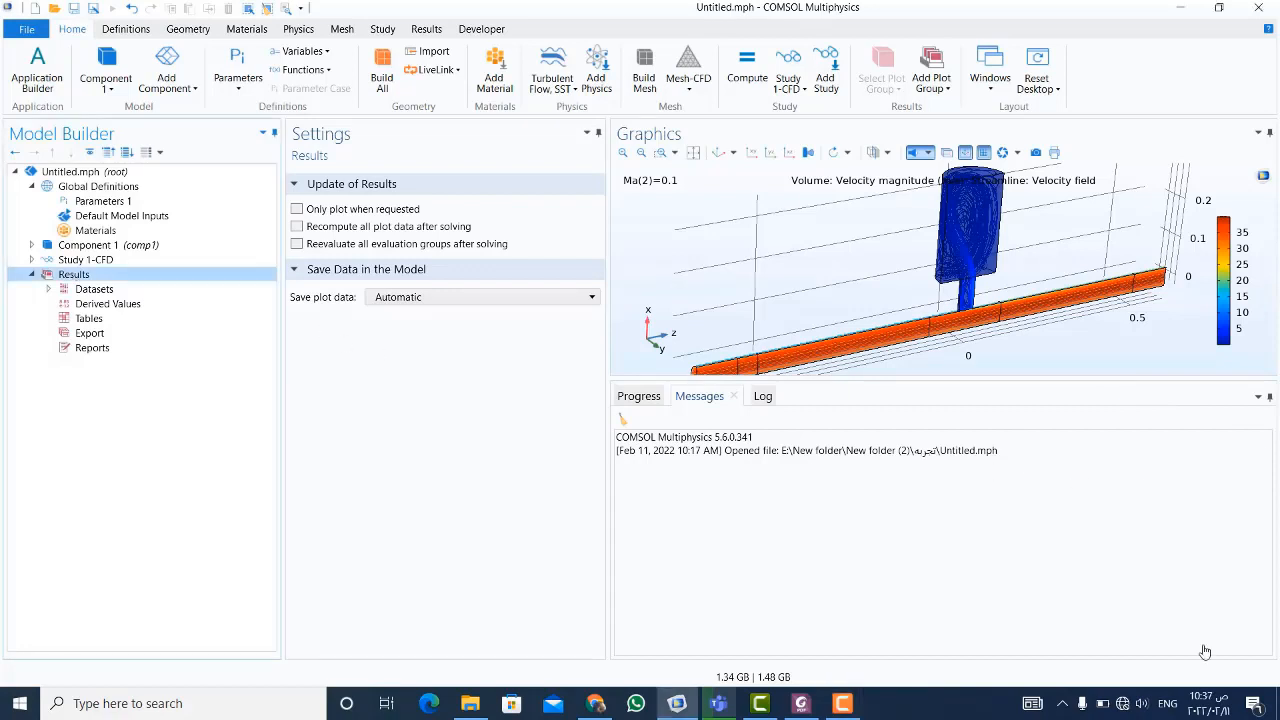
# - Add a 3D plot group to the results and label it CFD VELOCITY
pyautogui.rightClick(65, 279)
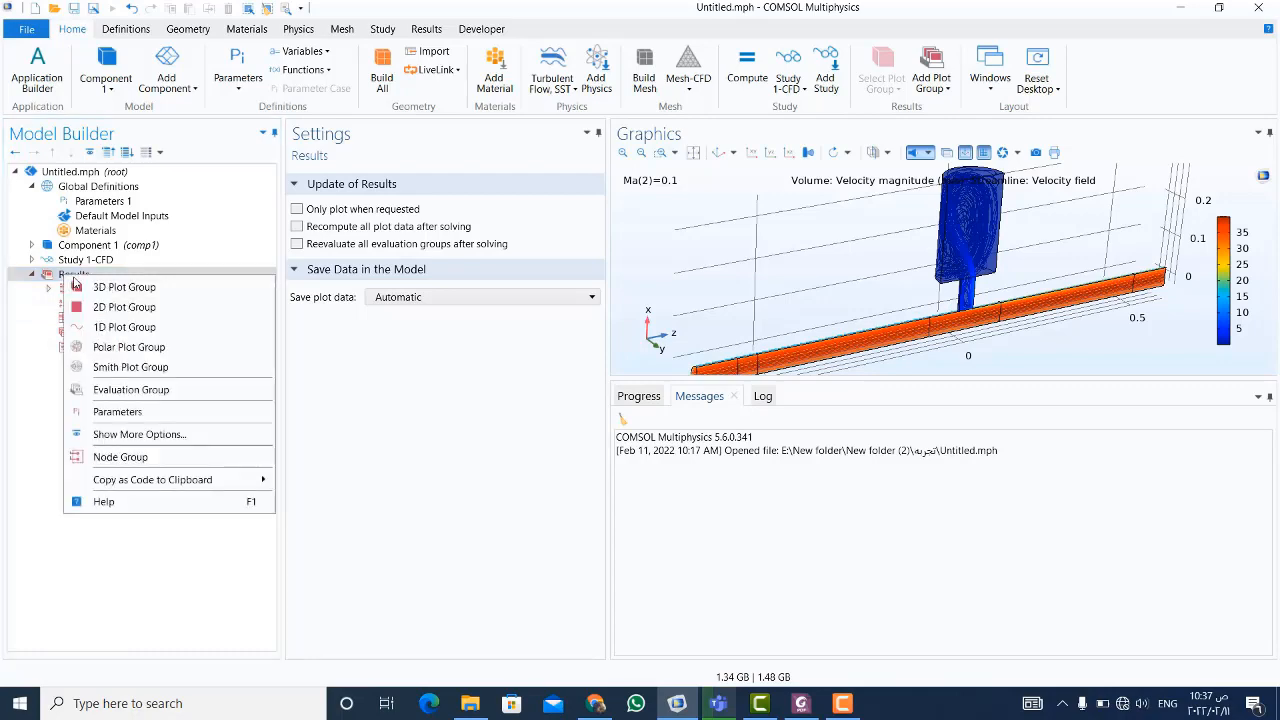
pyautogui.click(88, 289)
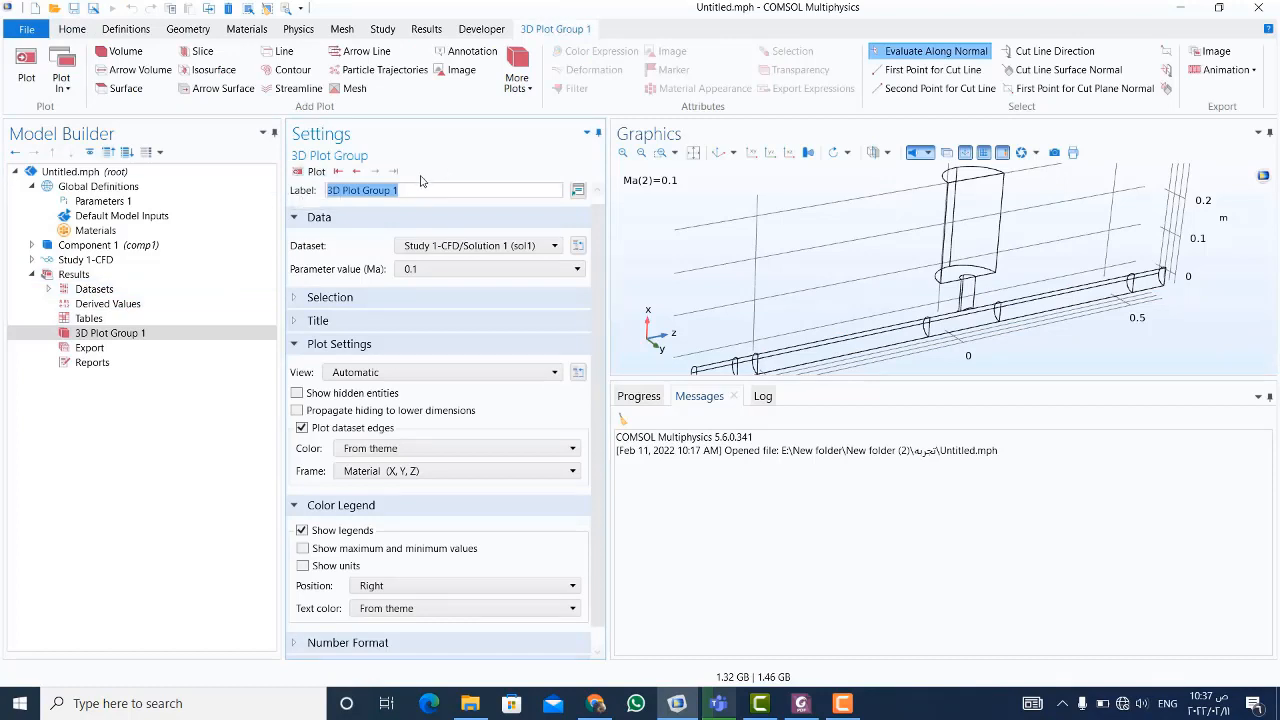
pyautogui.write('CFD')
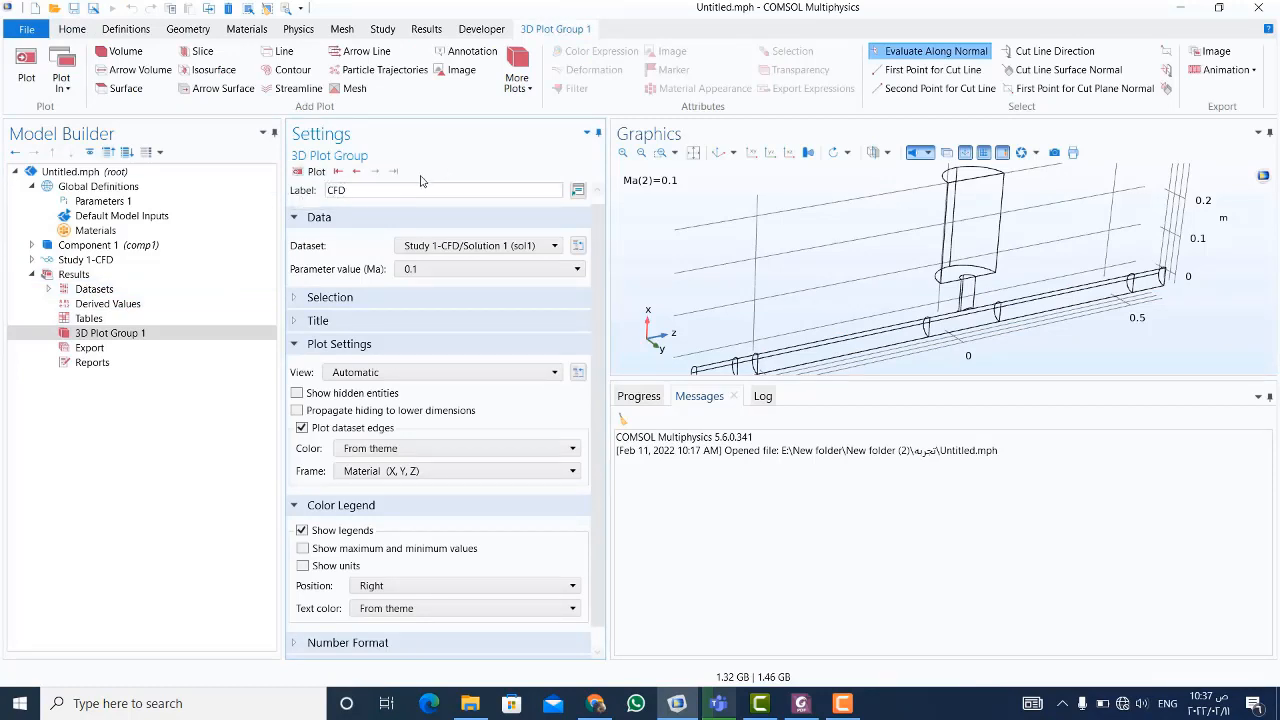
pyautogui.write(' VELOCITY')
pyautogui.press('Return')
# - Add a Volume plot of the velocity magnitude spf.U to CFD VELOCITY and give it a Transparency attribute of 0.5
pyautogui.click(113, 333)
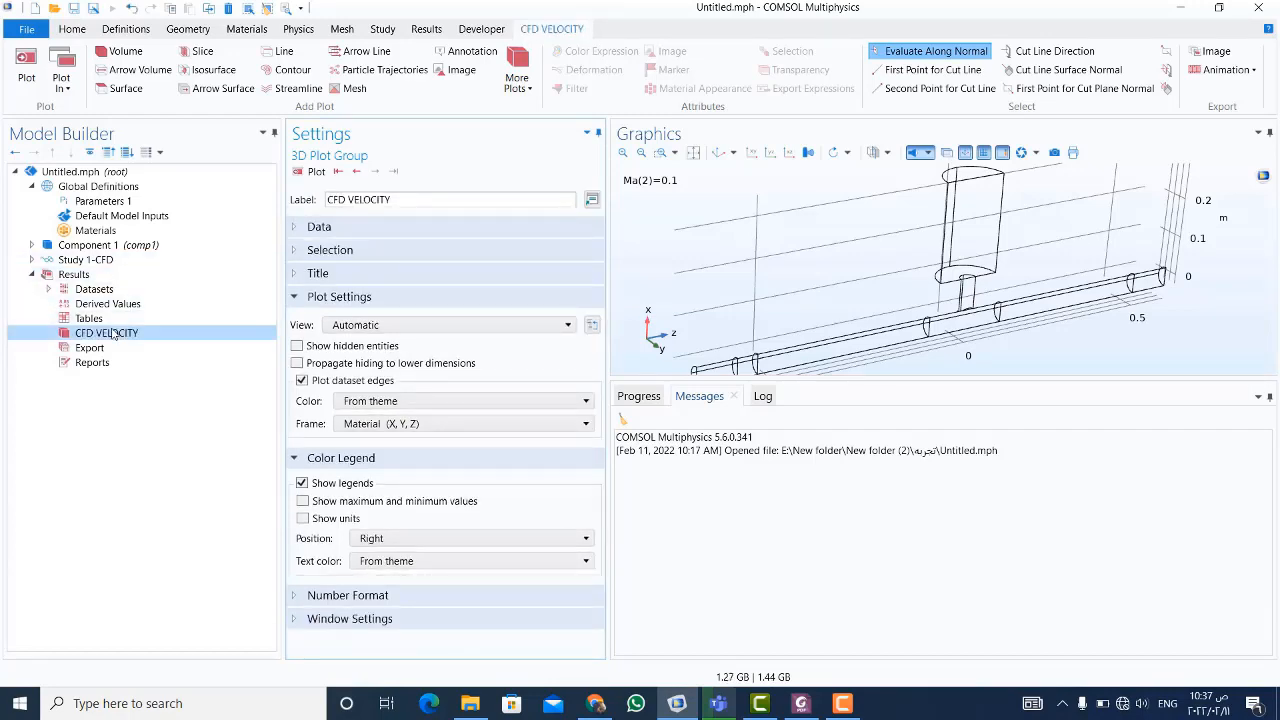
pyautogui.rightClick(113, 335)
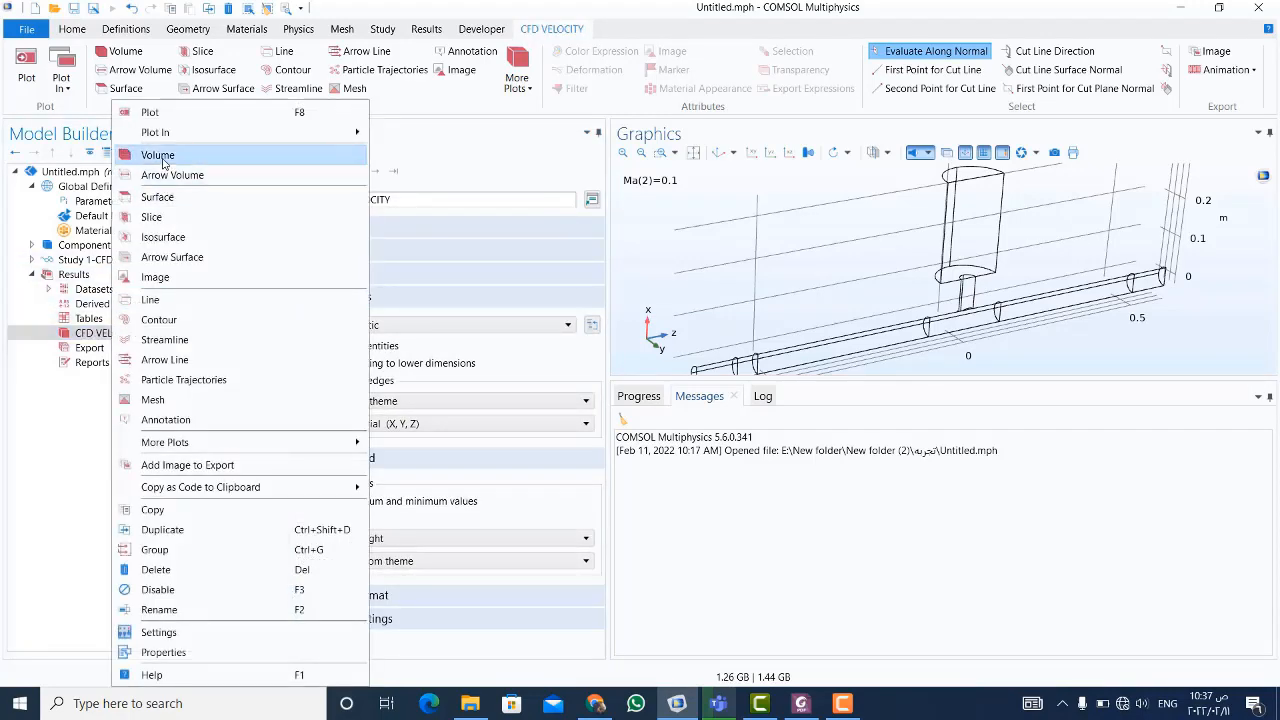
pyautogui.press('Escape')
pyautogui.rightClick(117, 347)
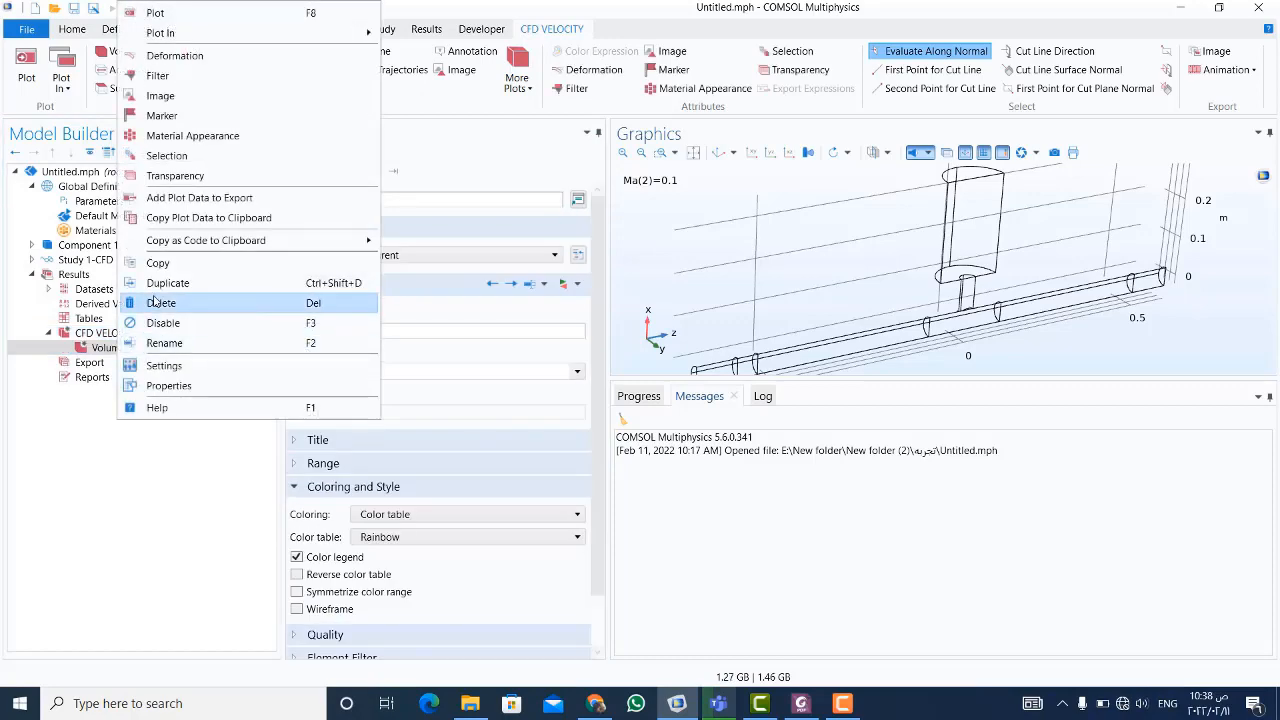
pyautogui.click(174, 177)
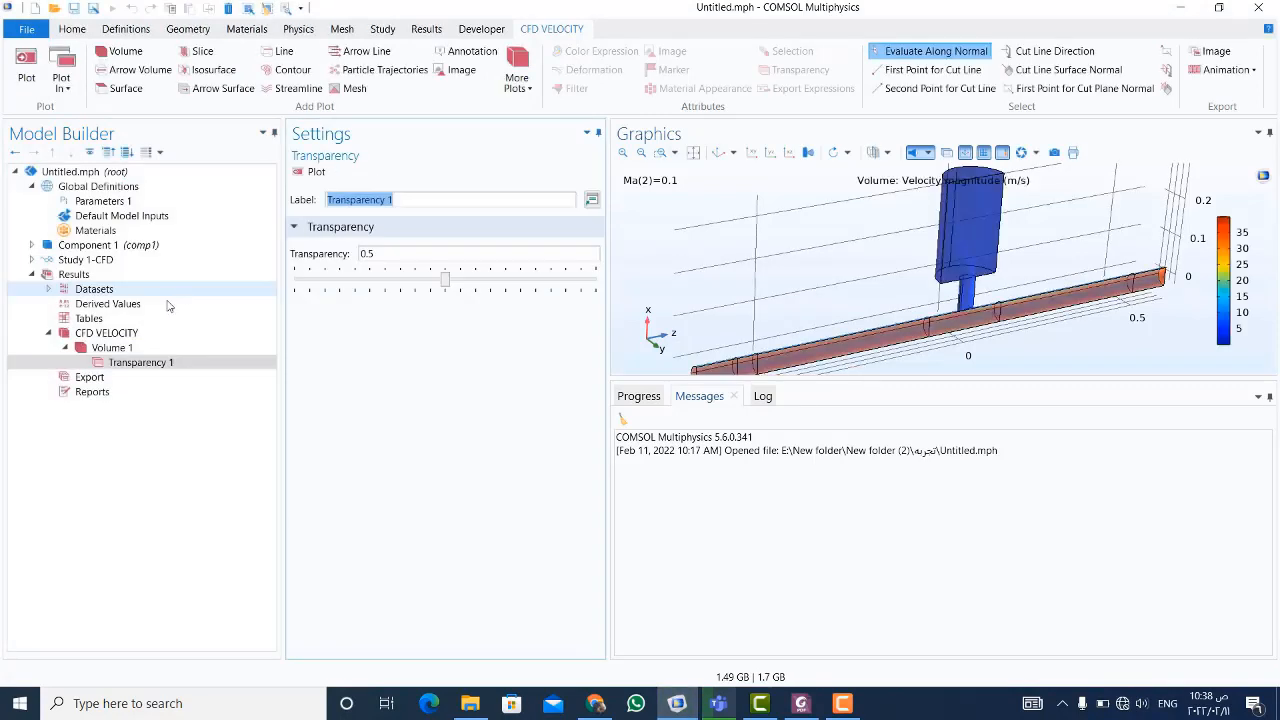
pyautogui.click(110, 348)
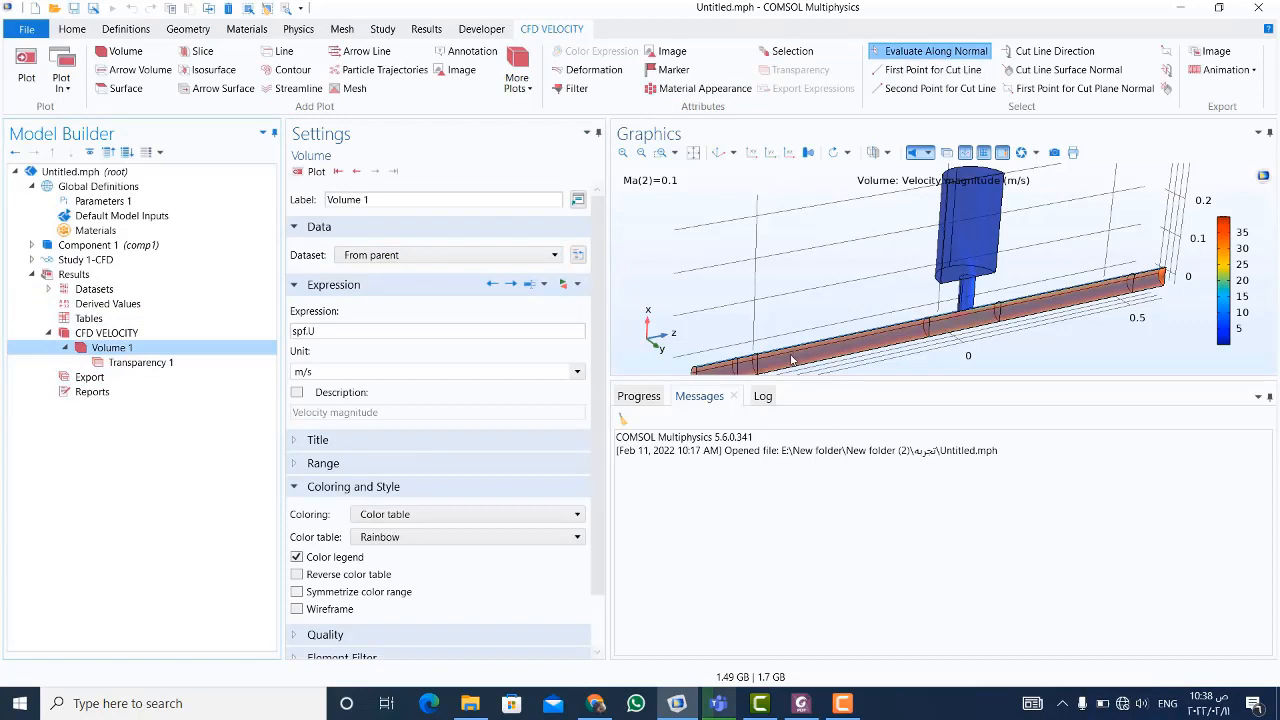
pyautogui.click(121, 364)
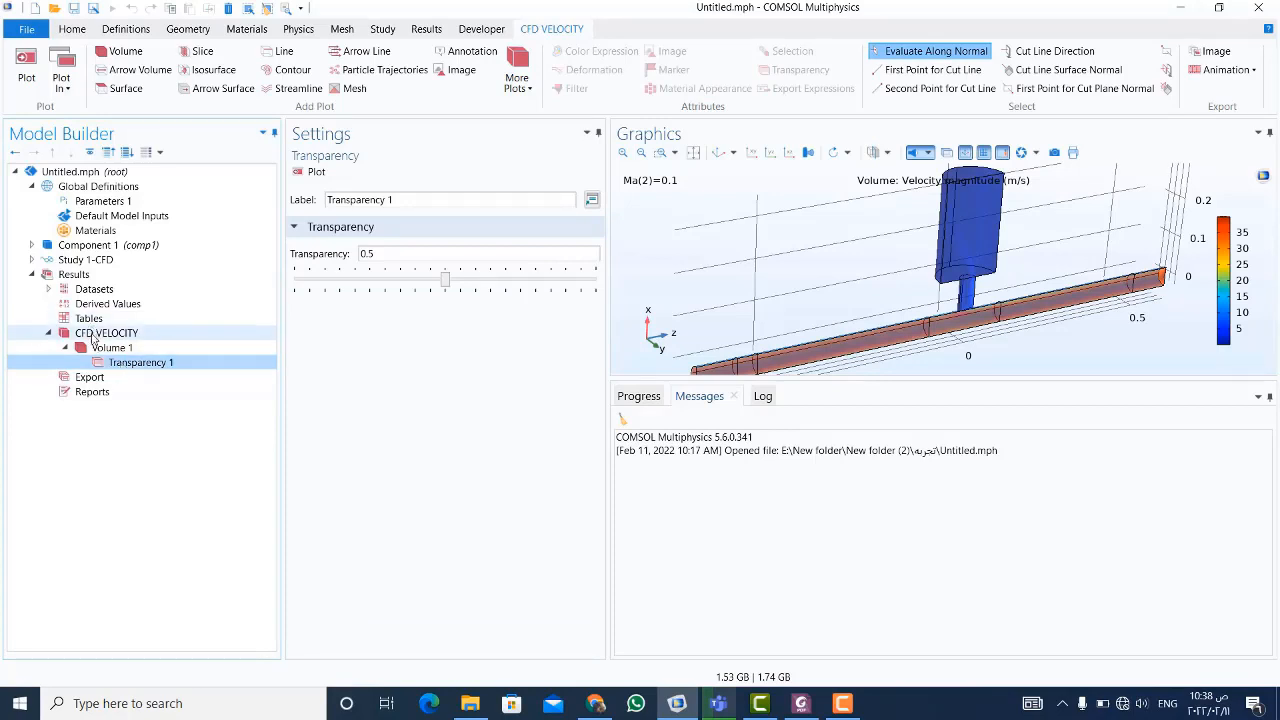
# - Add a Streamline plot to the CFD VELOCITY group, setting the number of streamlines on selected boundaries to 50
pyautogui.rightClick(92, 336)
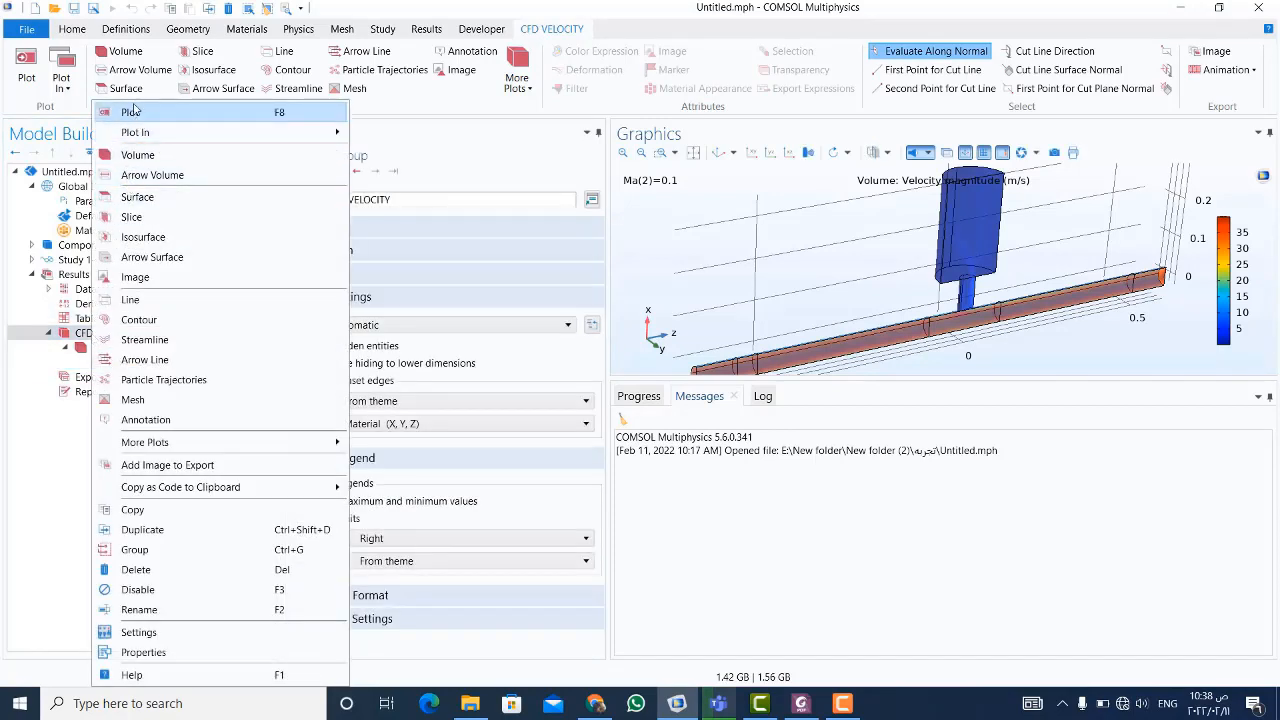
pyautogui.click(183, 343)
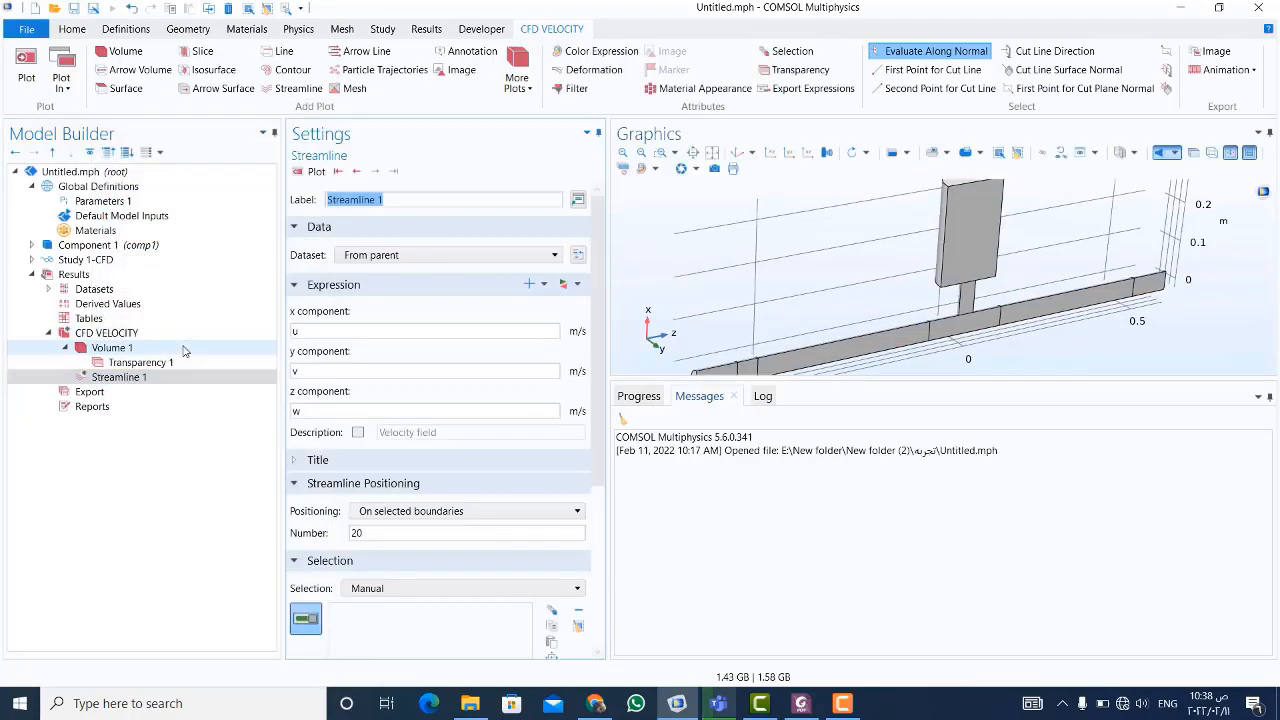
pyautogui.click(139, 379)
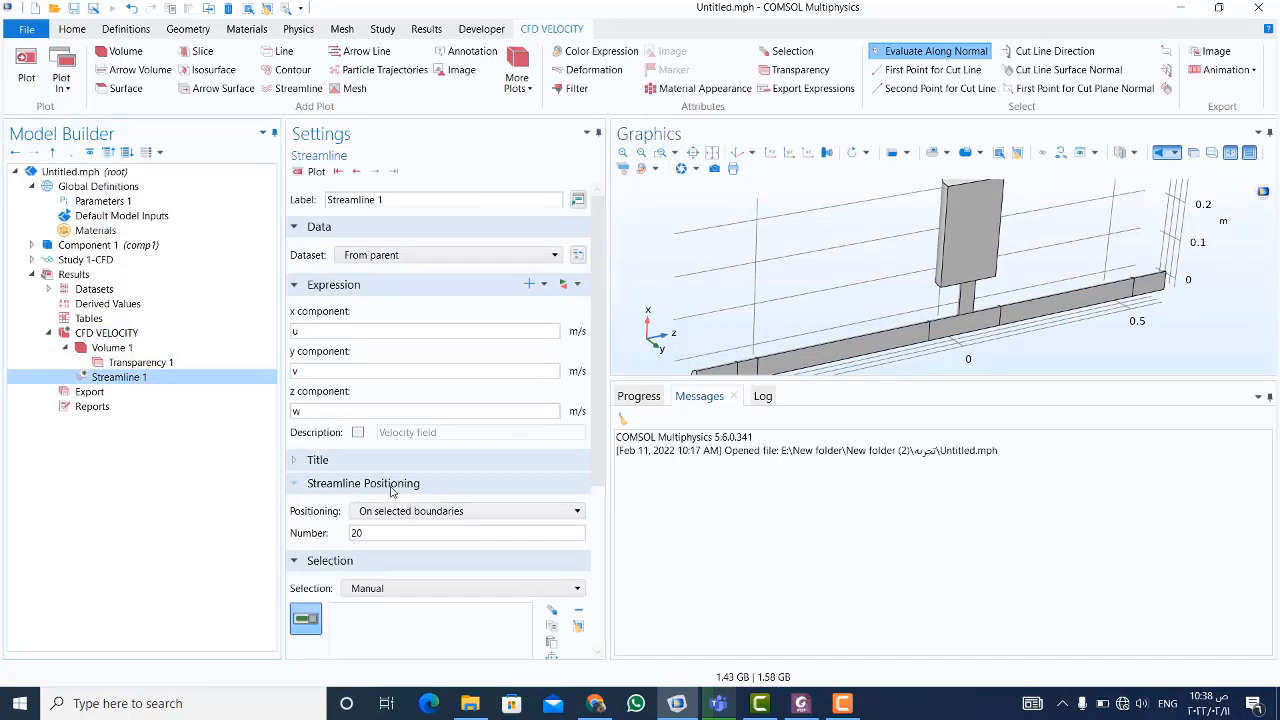
pyautogui.click(371, 535)
pyautogui.doubleClick(371, 535)
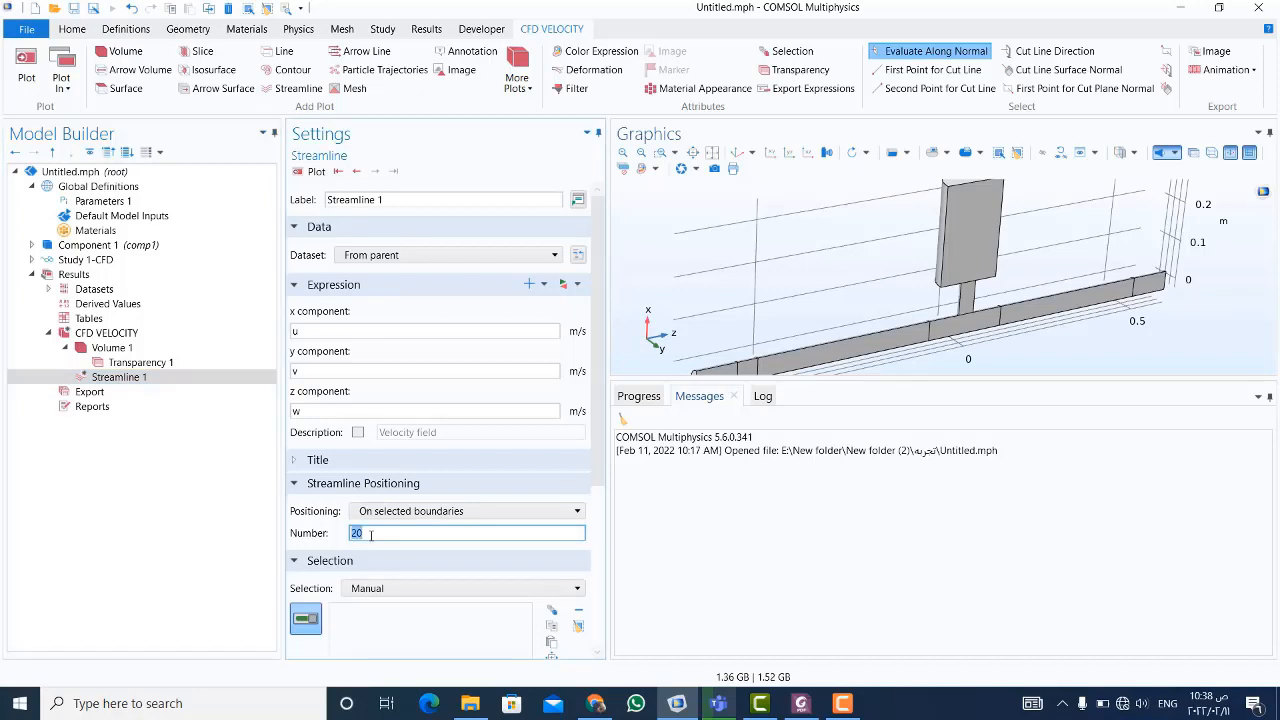
pyautogui.write('50')
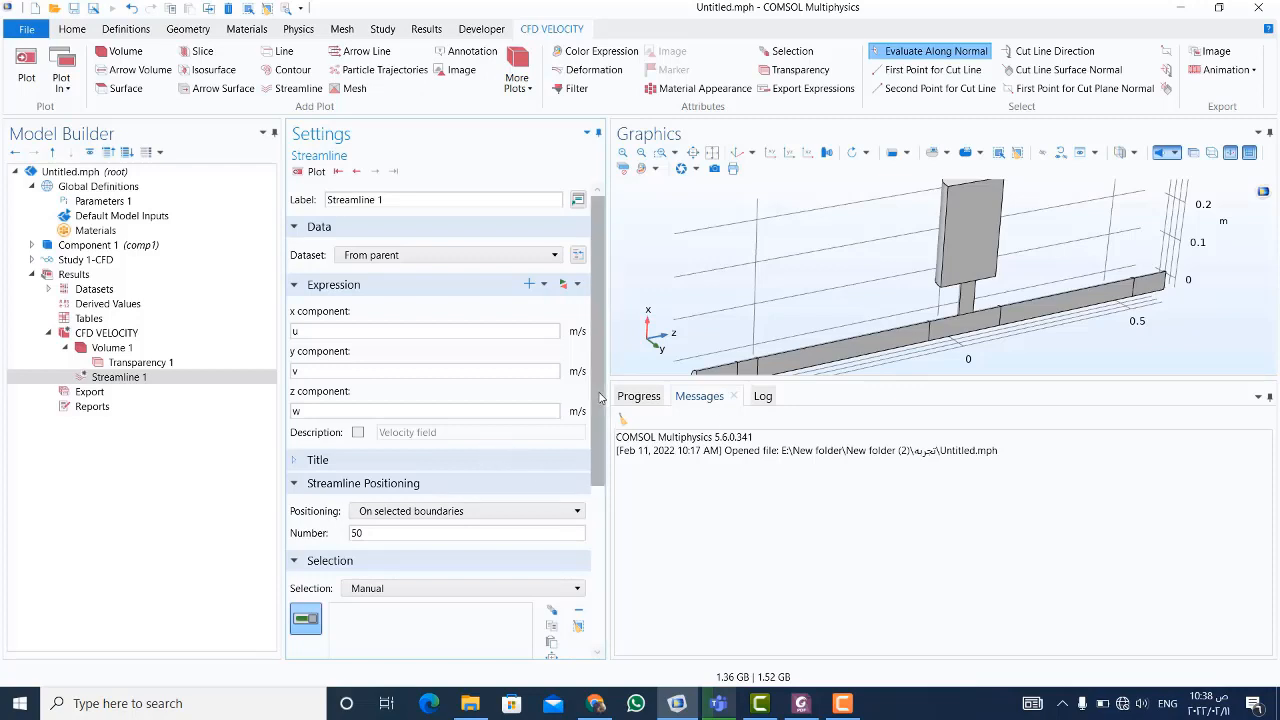
# - Assign boundaries 12 and 26 as the starting boundaries for the Streamline plot
pyautogui.moveTo(600, 400); pyautogui.dragTo(624, 504)
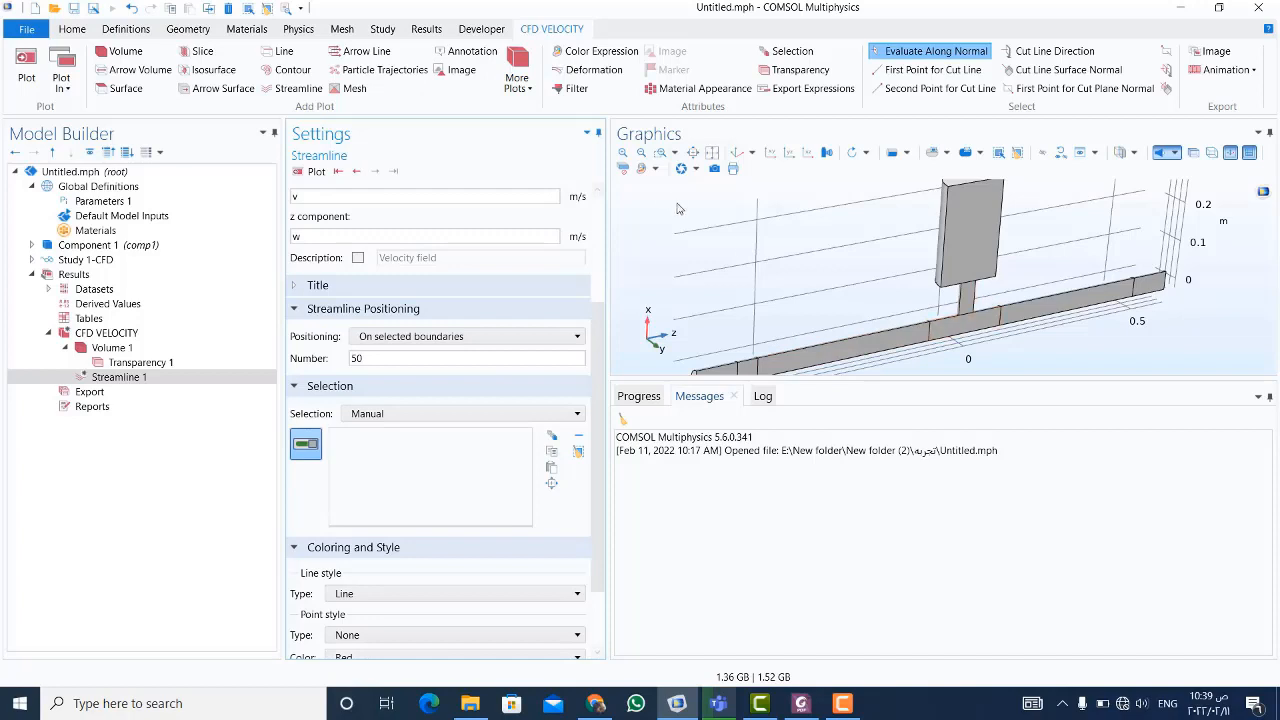
pyautogui.click(663, 152)
pyautogui.moveTo(907, 287); pyautogui.dragTo(1020, 309)
pyautogui.hotkey('ctrl', 'a')
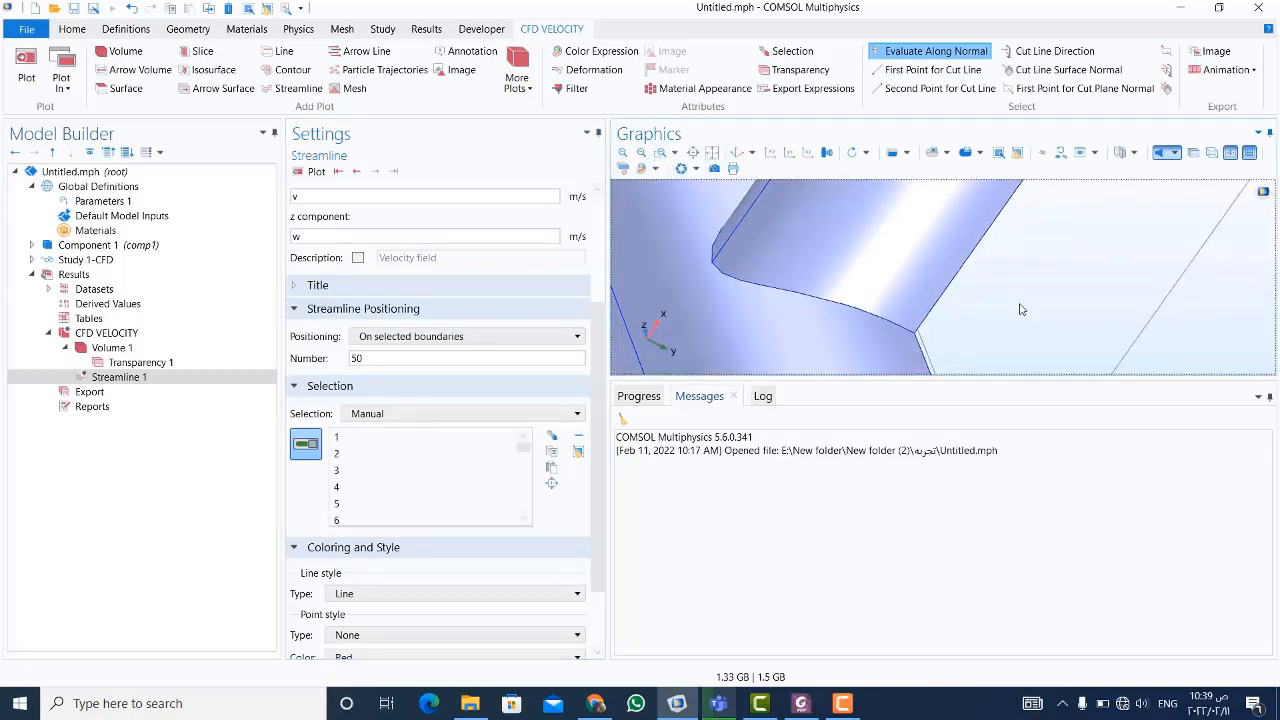
pyautogui.click(423, 439)
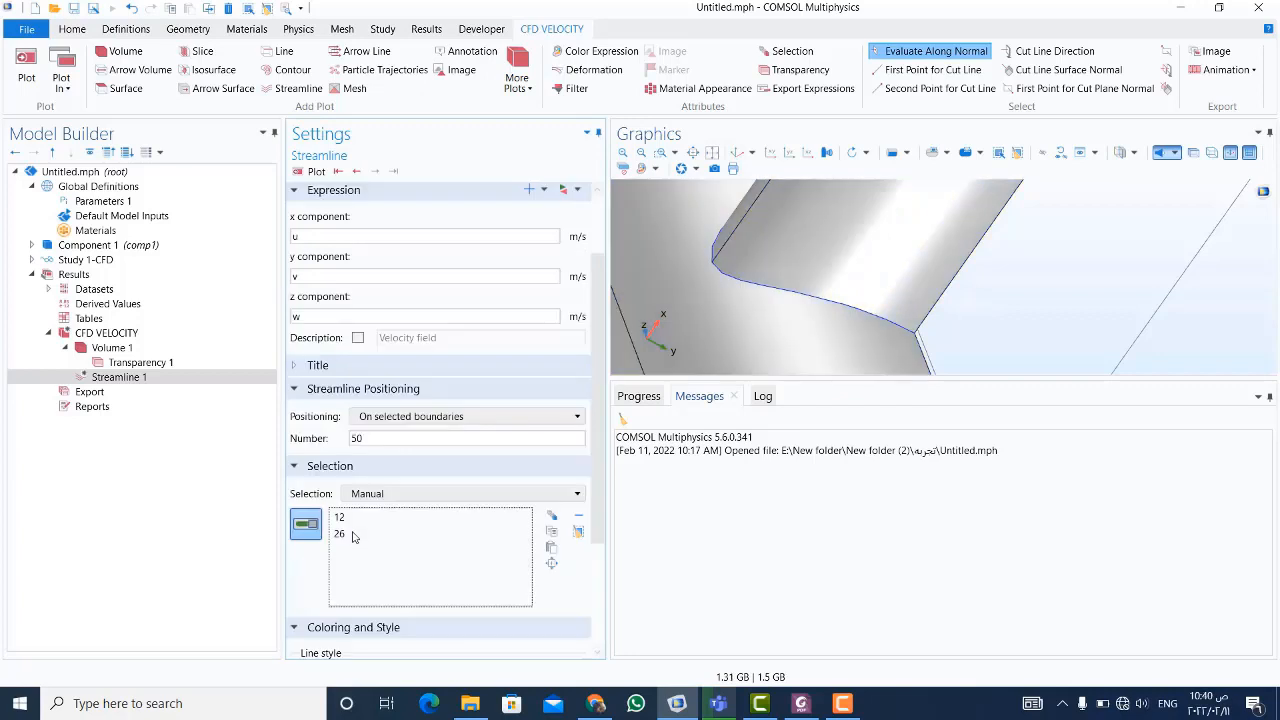
pyautogui.click(352, 535)
pyautogui.press('Up')
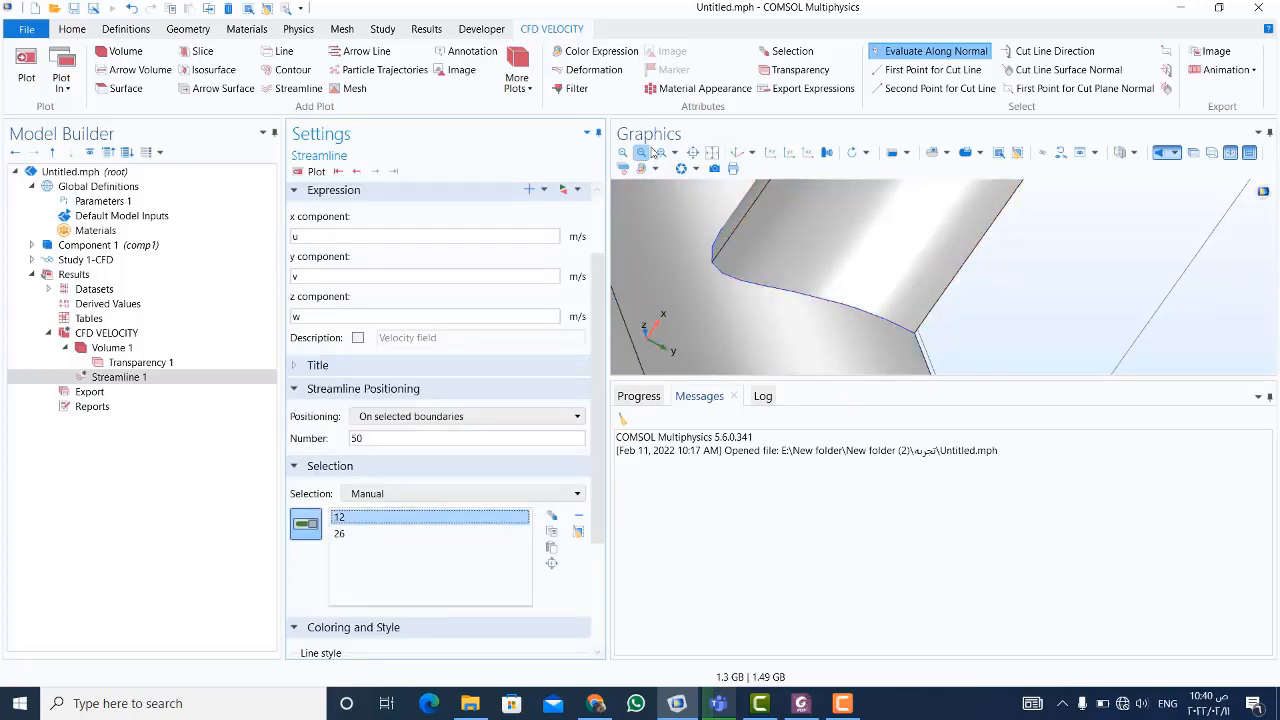
pyautogui.scroll(-5, 940, 275)
pyautogui.moveTo(982, 278); pyautogui.dragTo(894, 251)
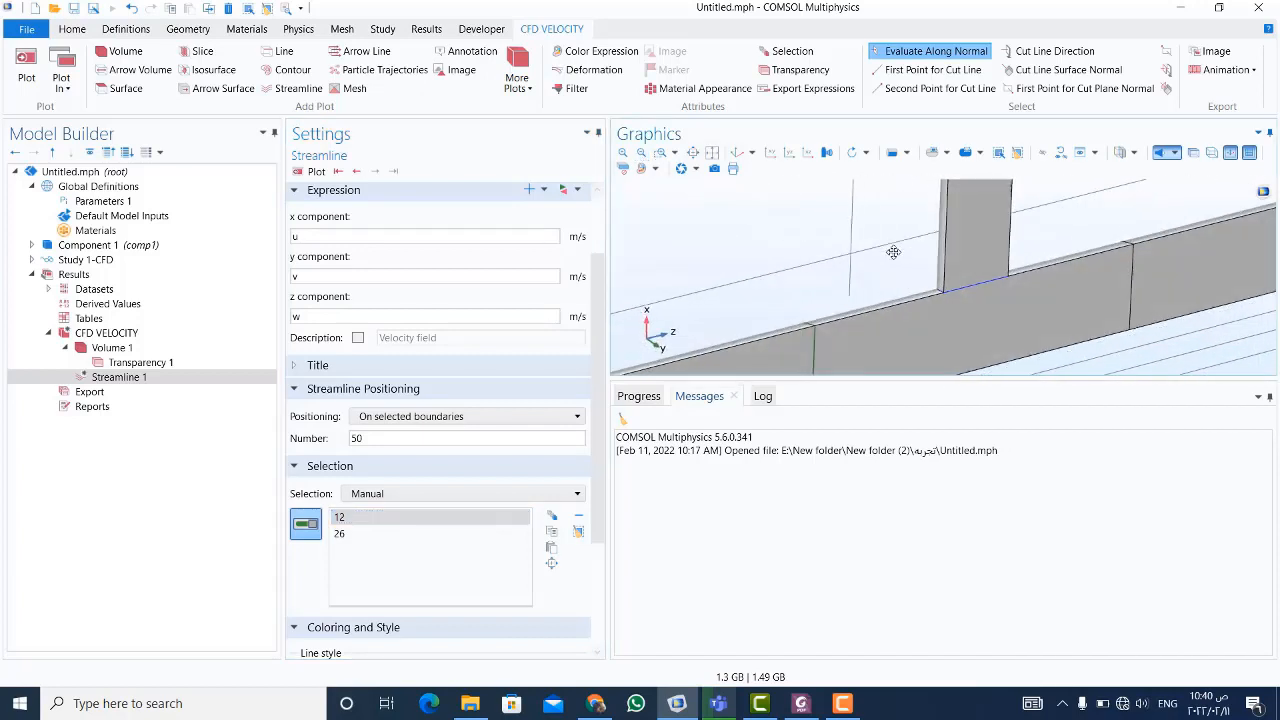
pyautogui.click(641, 153)
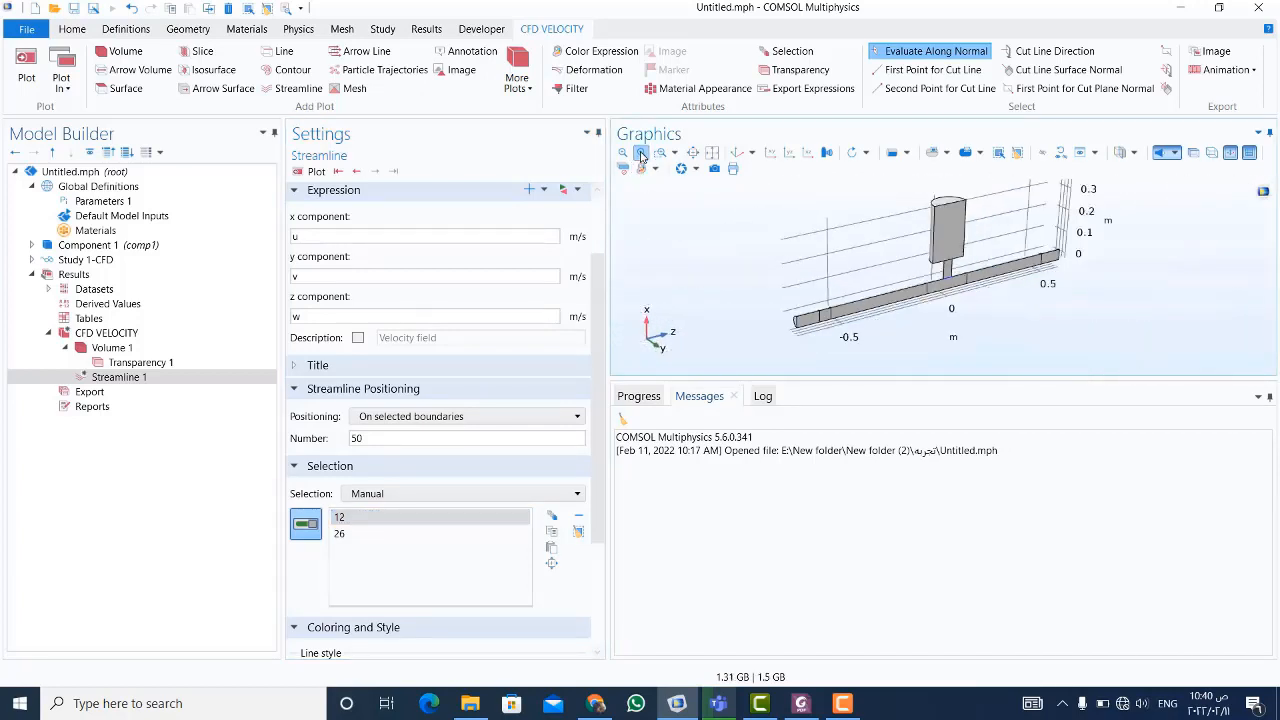
# - Make the Streamline plot inherit its style from Volume 1 and plot it
pyautogui.scroll(-2, 590, 508)
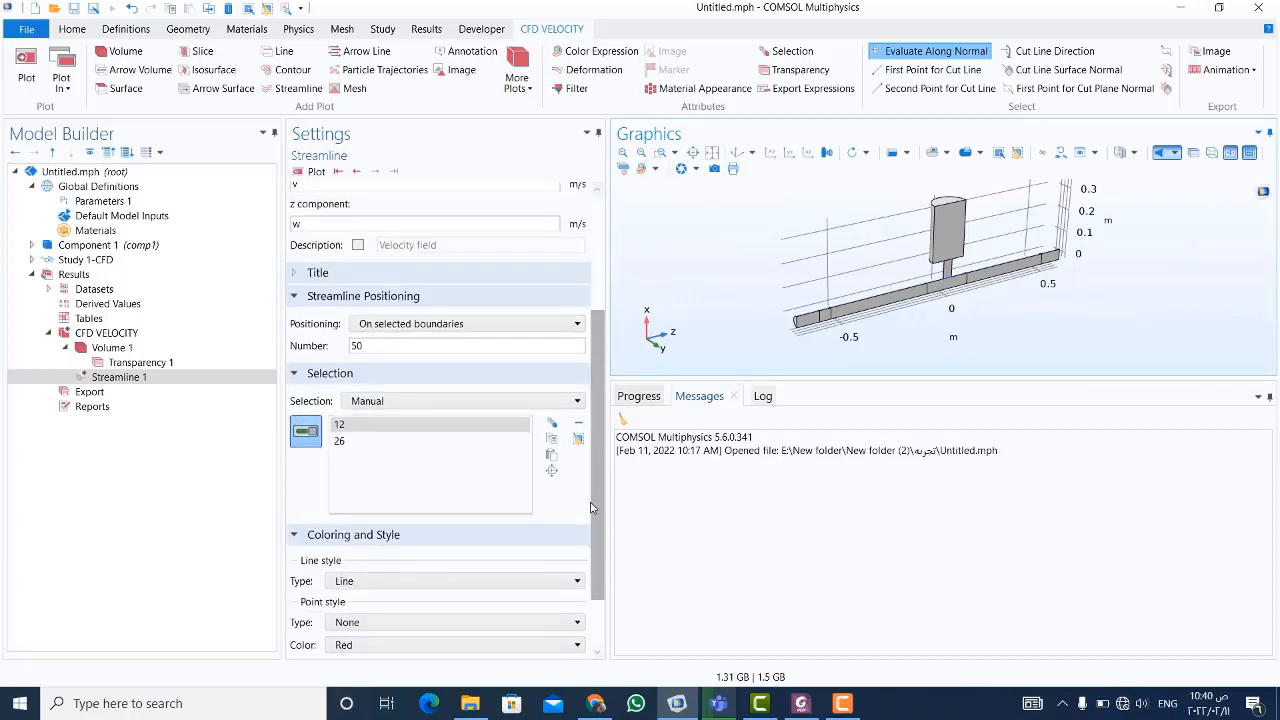
pyautogui.scroll(-2, 590, 508)
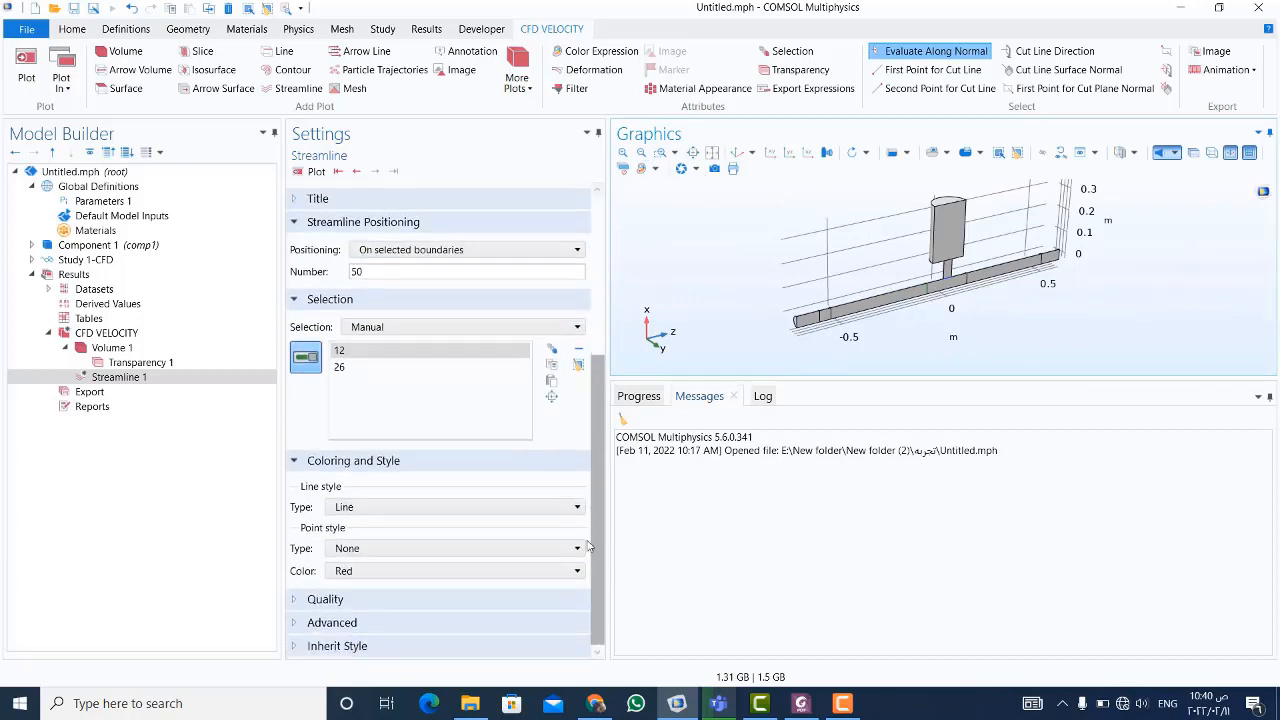
pyautogui.click(295, 647)
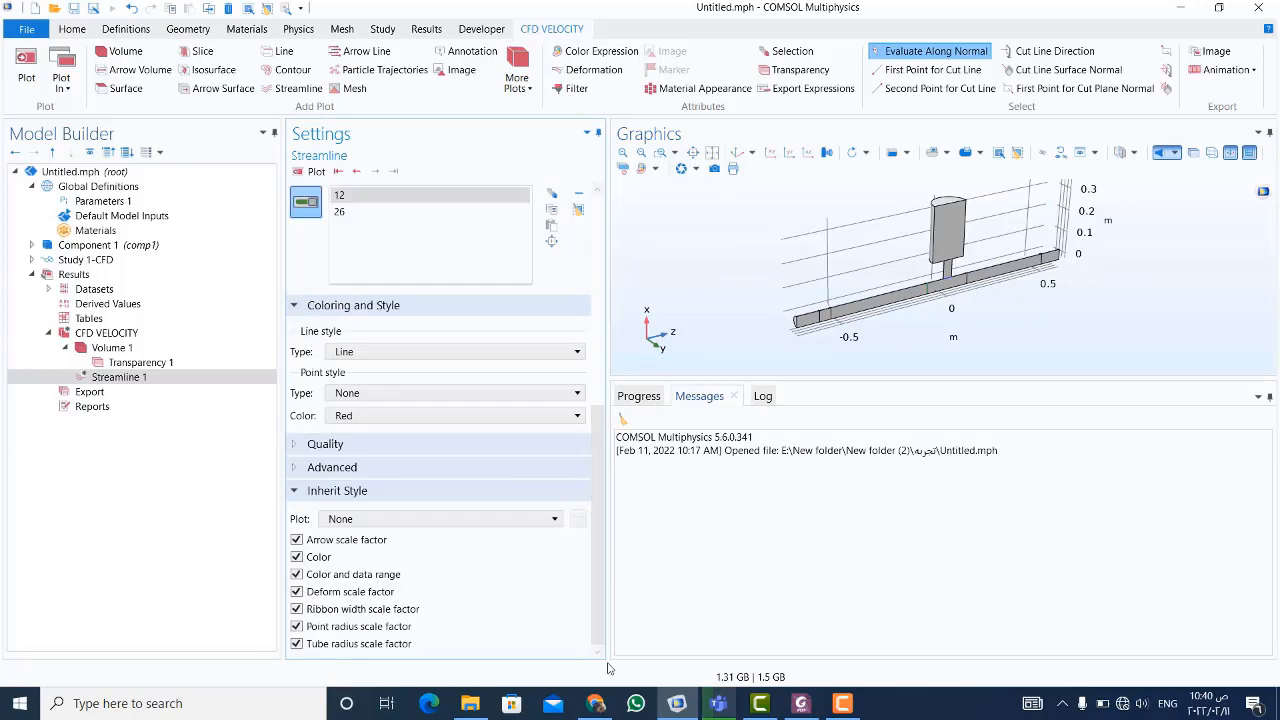
pyautogui.click(421, 524)
pyautogui.click(403, 553)
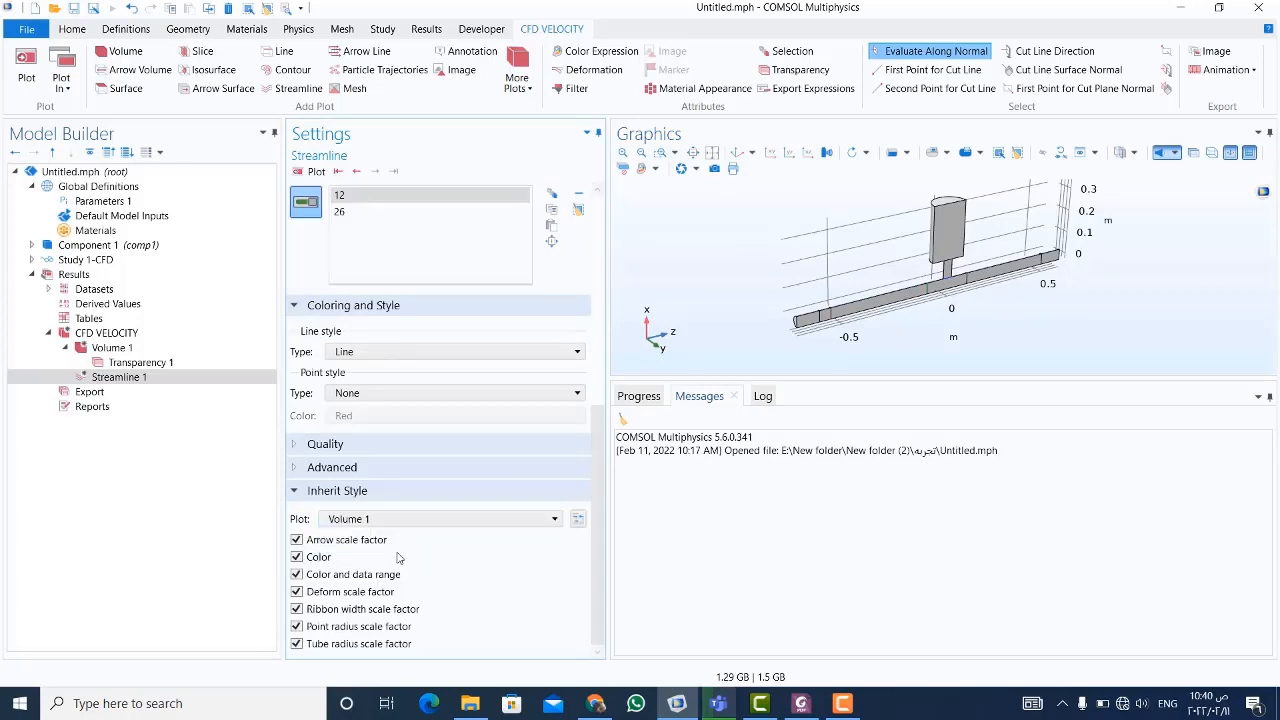
pyautogui.click(111, 382)
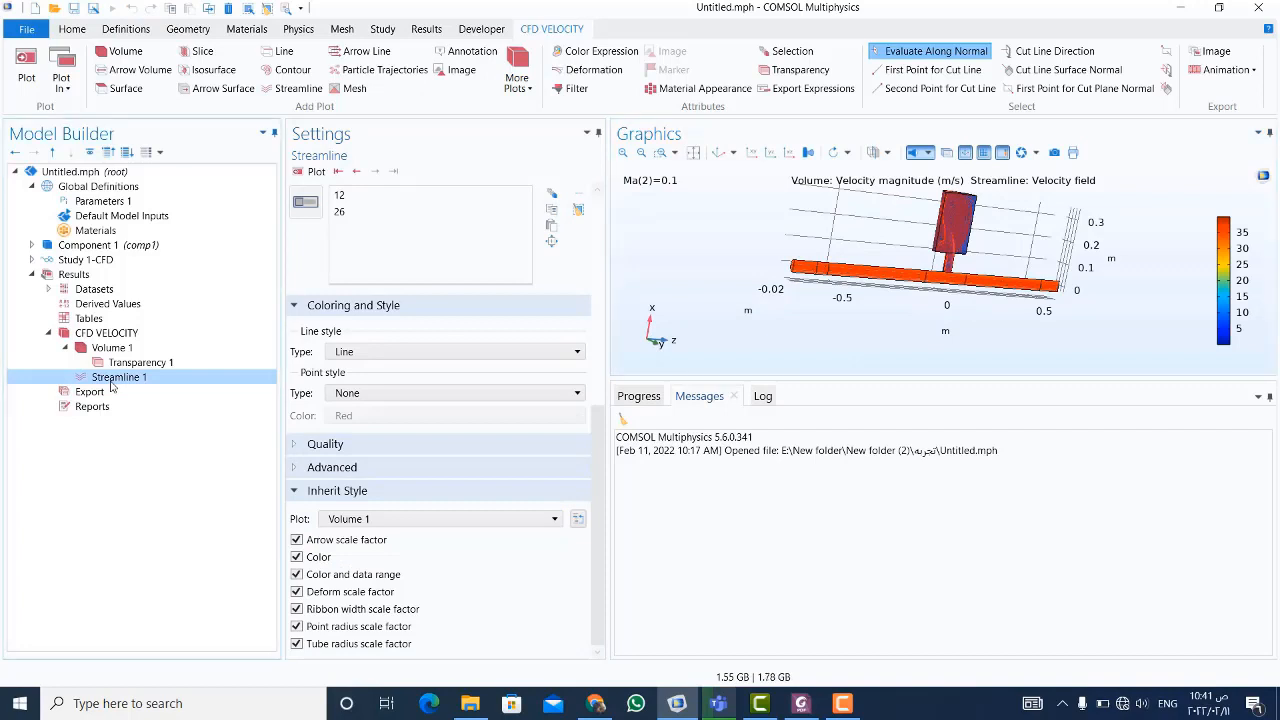
# - Add a Color Expression of the velocity magnitude spf.U to Streamline 1 and inspect the CFD VELOCITY plot
pyautogui.rightClick(111, 387)
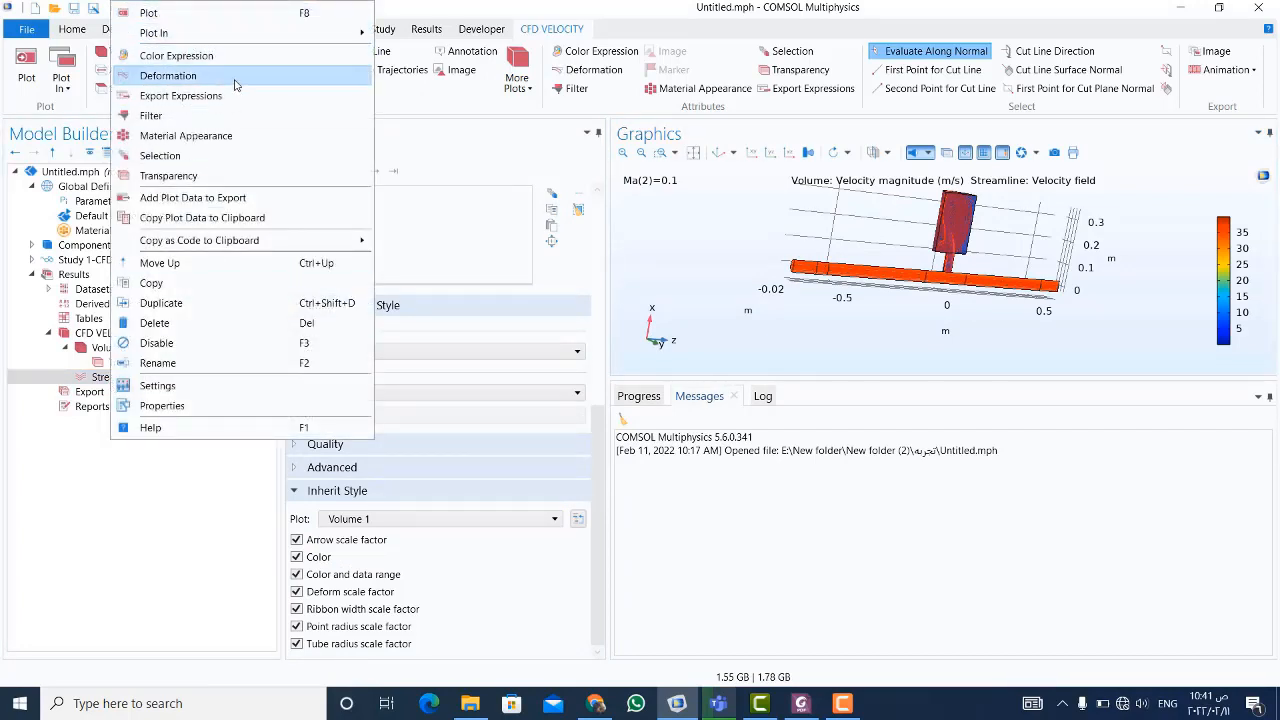
pyautogui.click(190, 56)
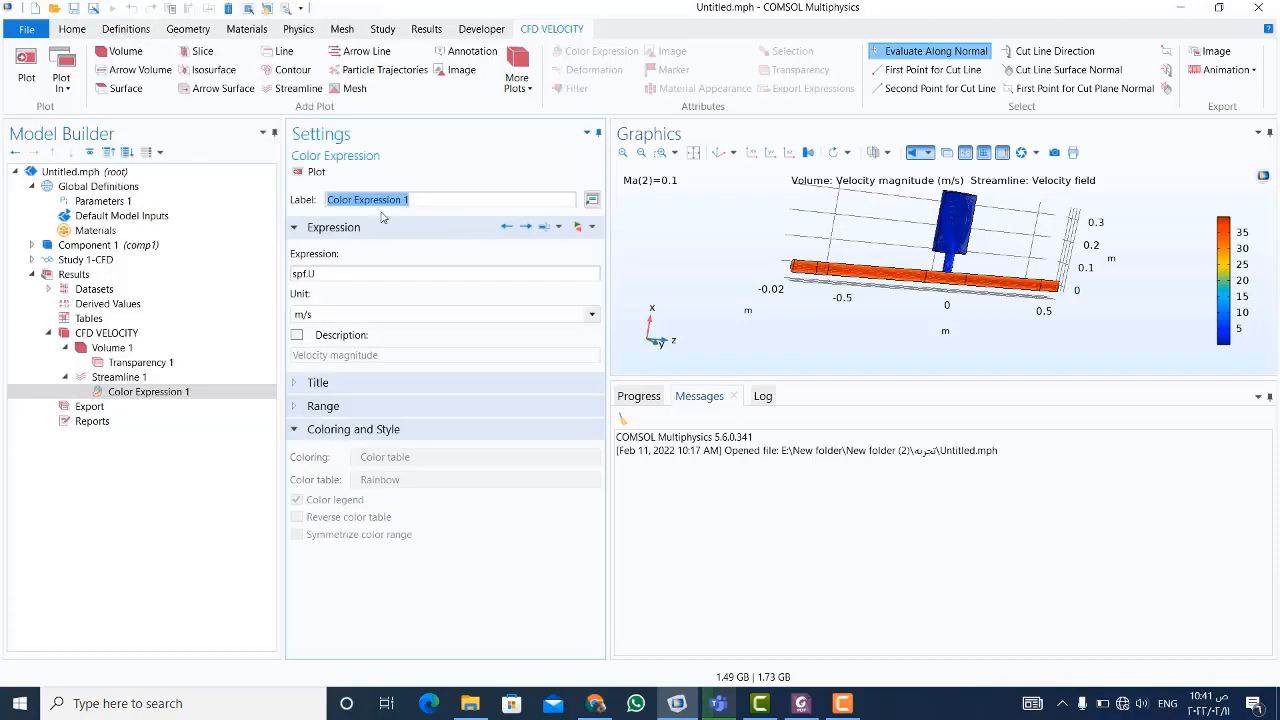
pyautogui.click(112, 334)
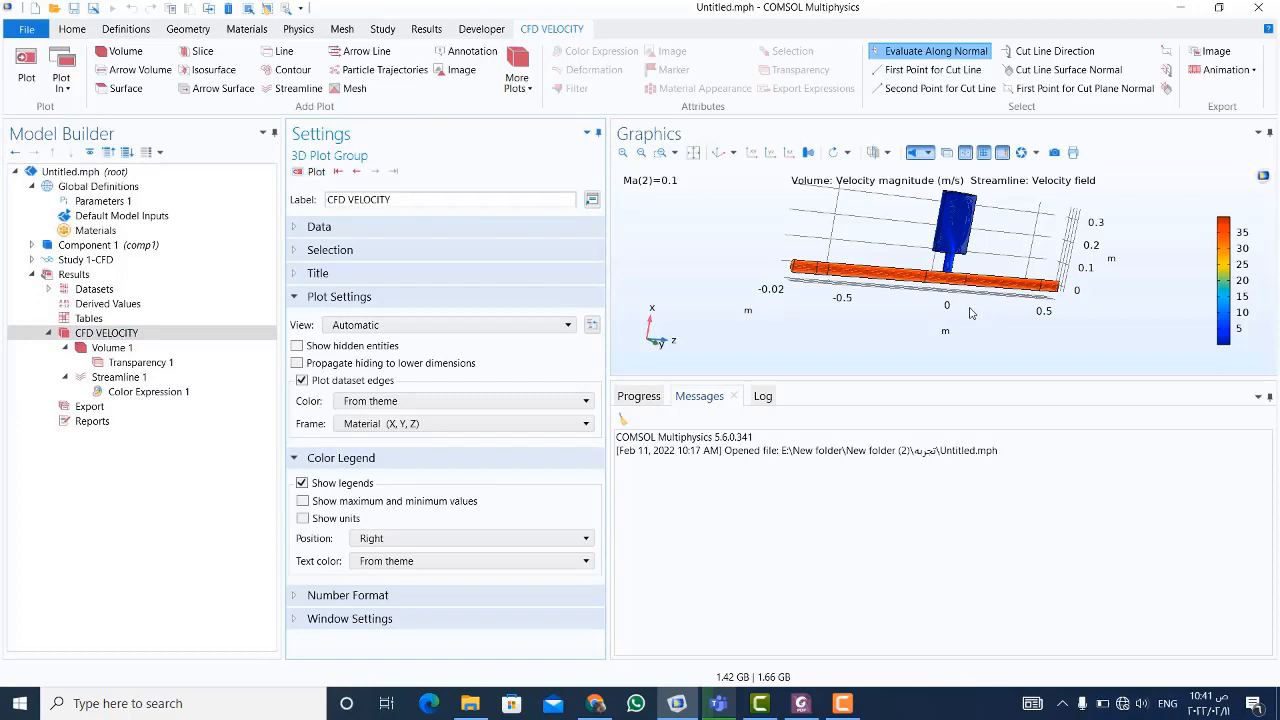
pyautogui.moveTo(850, 300); pyautogui.dragTo(835, 324)
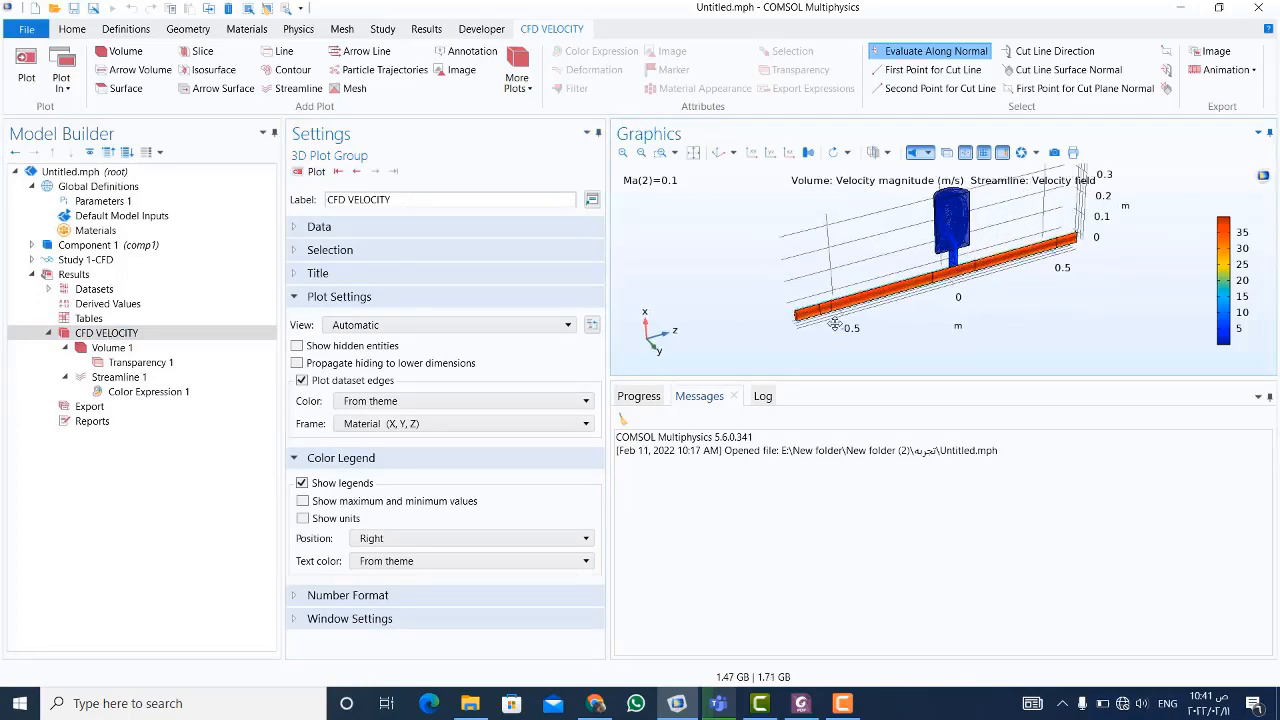
pyautogui.click(758, 156)
pyautogui.click(49, 333)
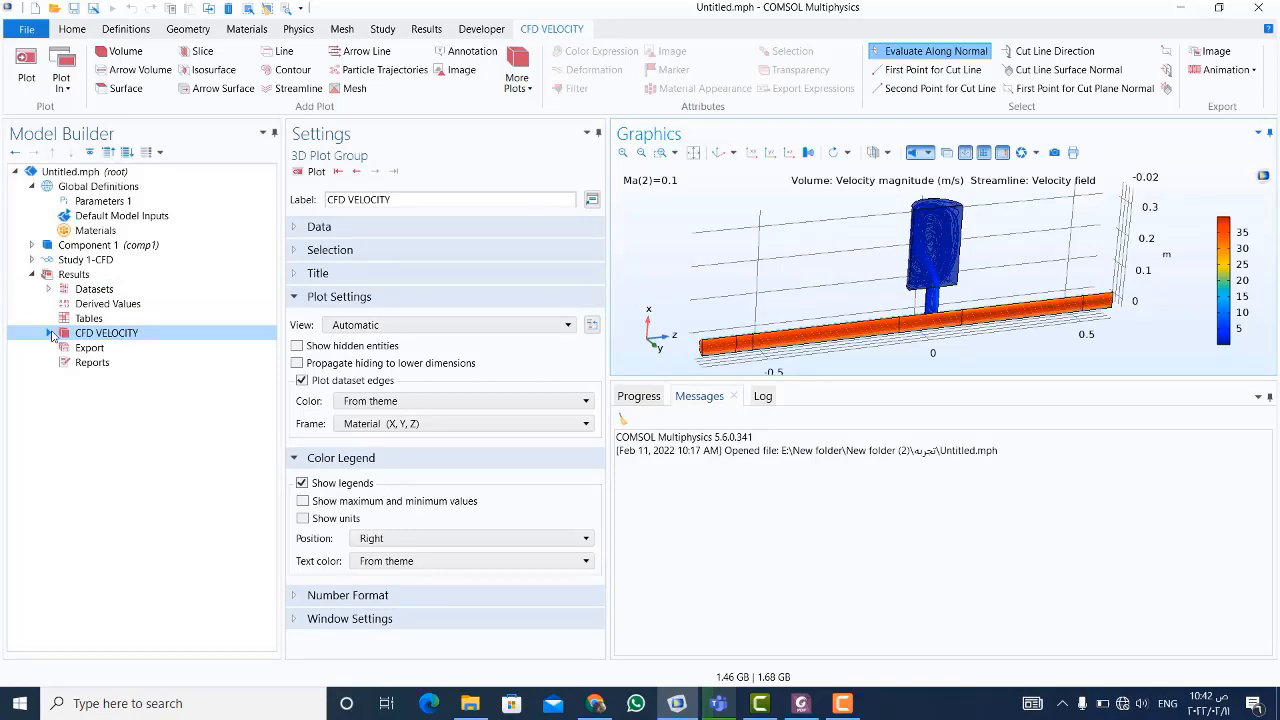
# - Add another 3D plot group to the results and label it CFD TURBULENT VISCOSITY
pyautogui.rightClick(63, 274)
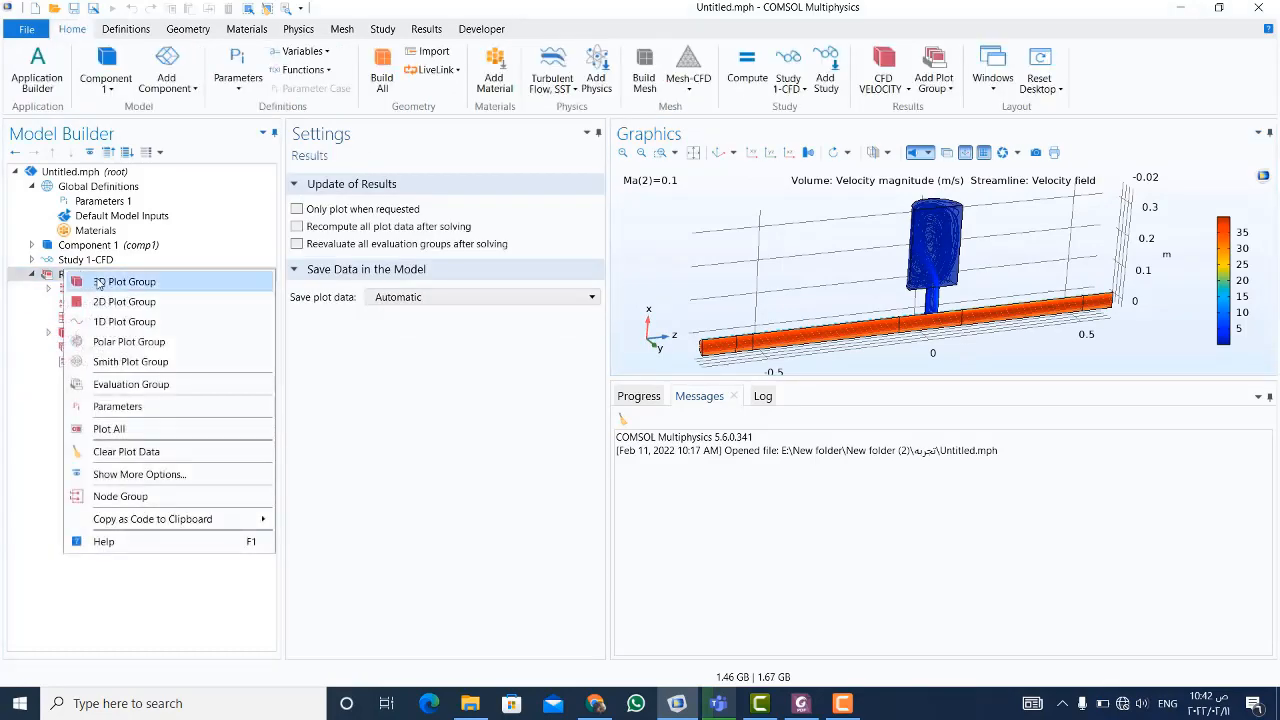
pyautogui.click(99, 283)
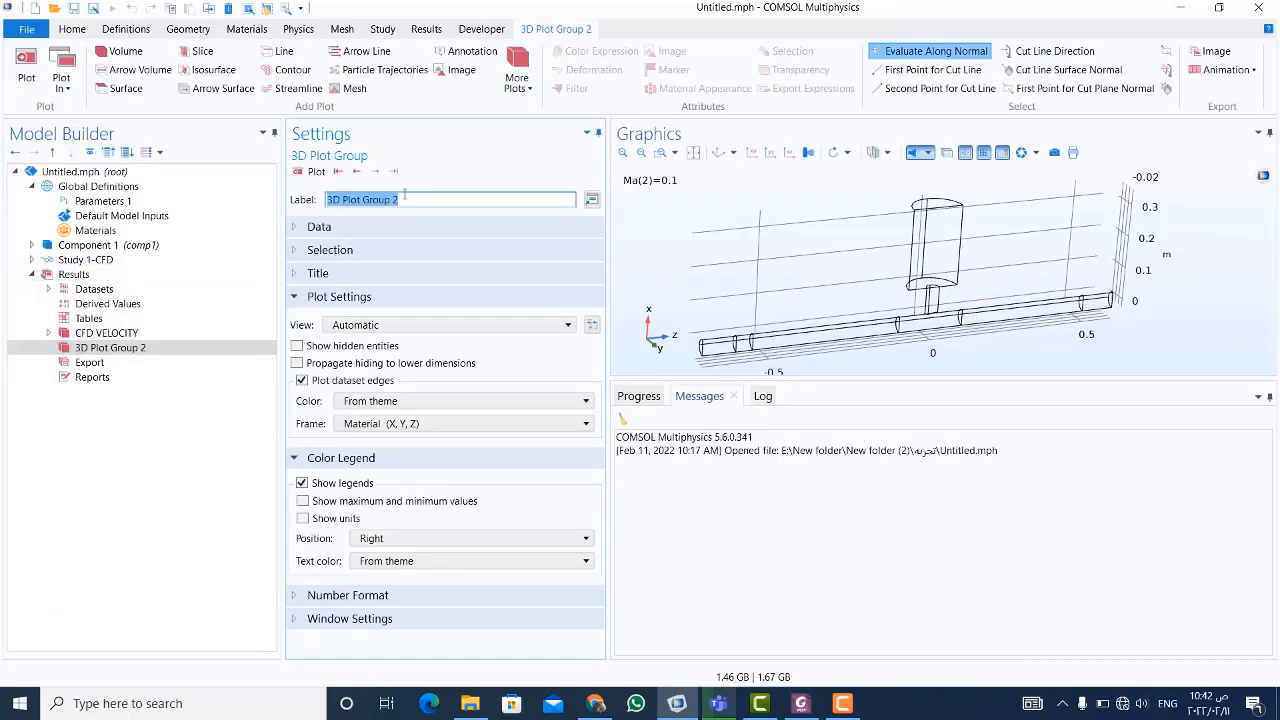
pyautogui.write('CFD T')
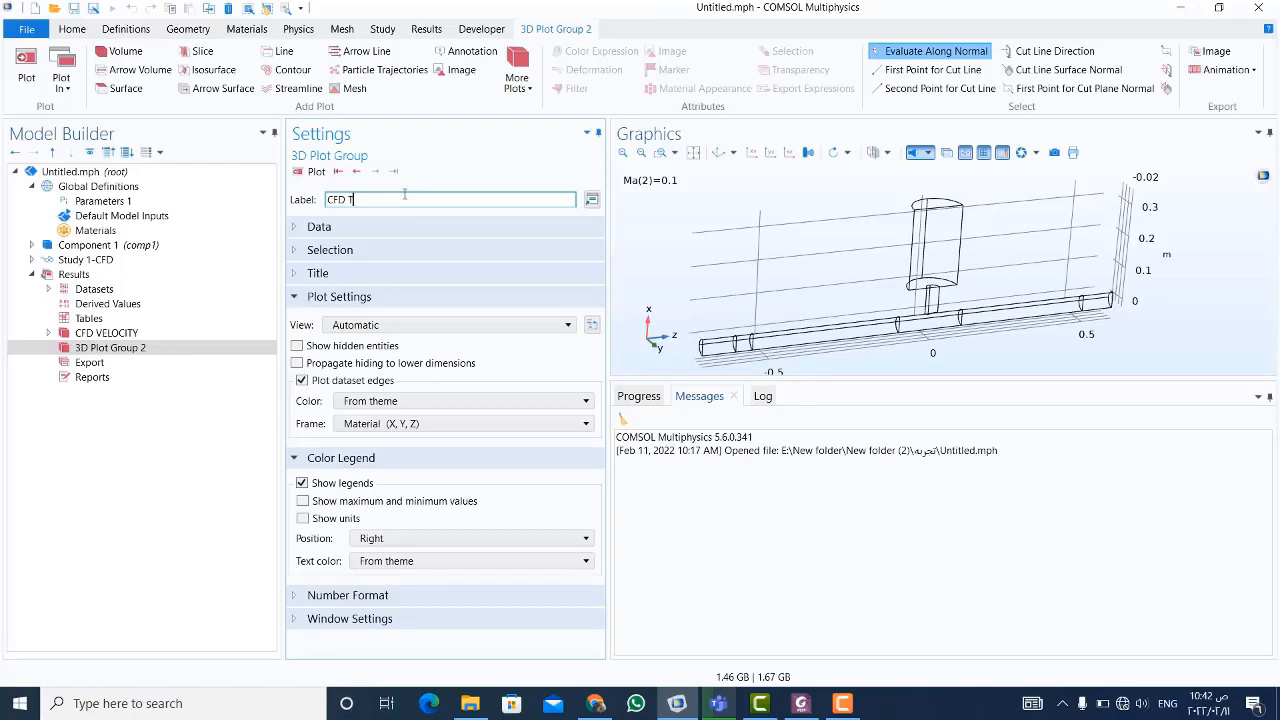
pyautogui.write('URBULENT VISCOSITY')
pyautogui.press('Return')
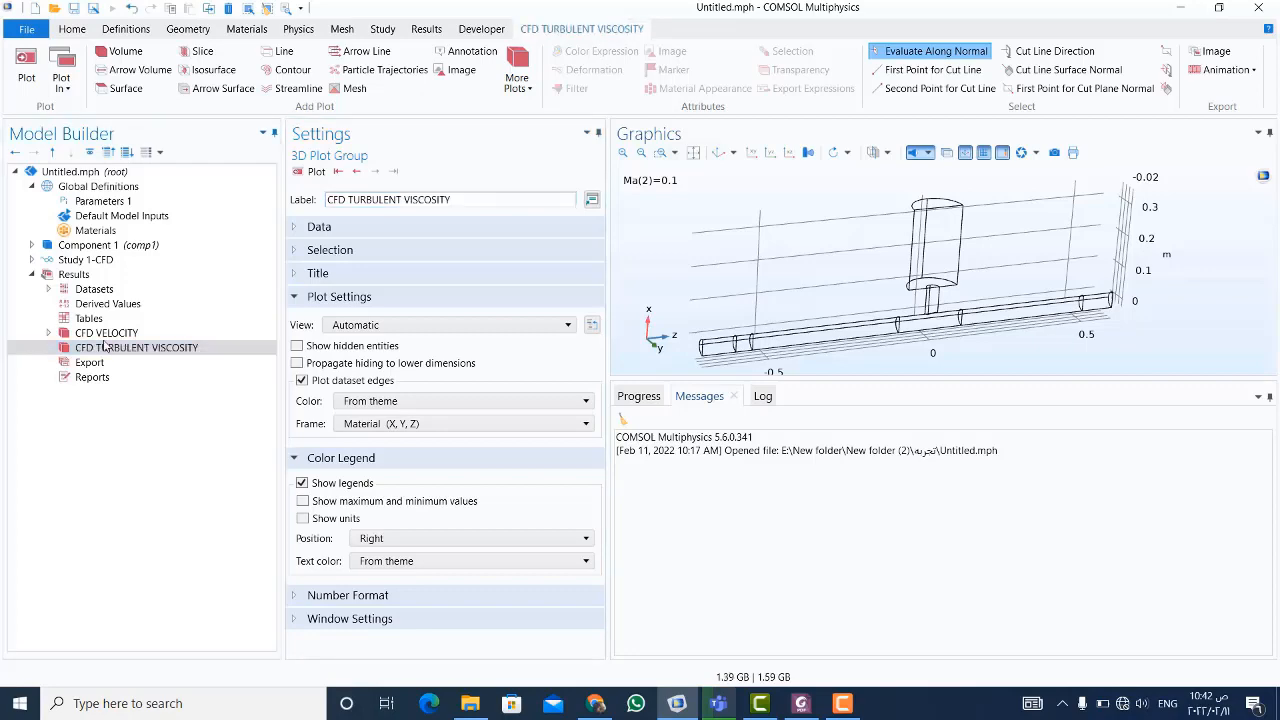
# - Add a Surface plot to CFD TURBULENT VISCOSITY with the expression spf.muT
pyautogui.rightClick(104, 345)
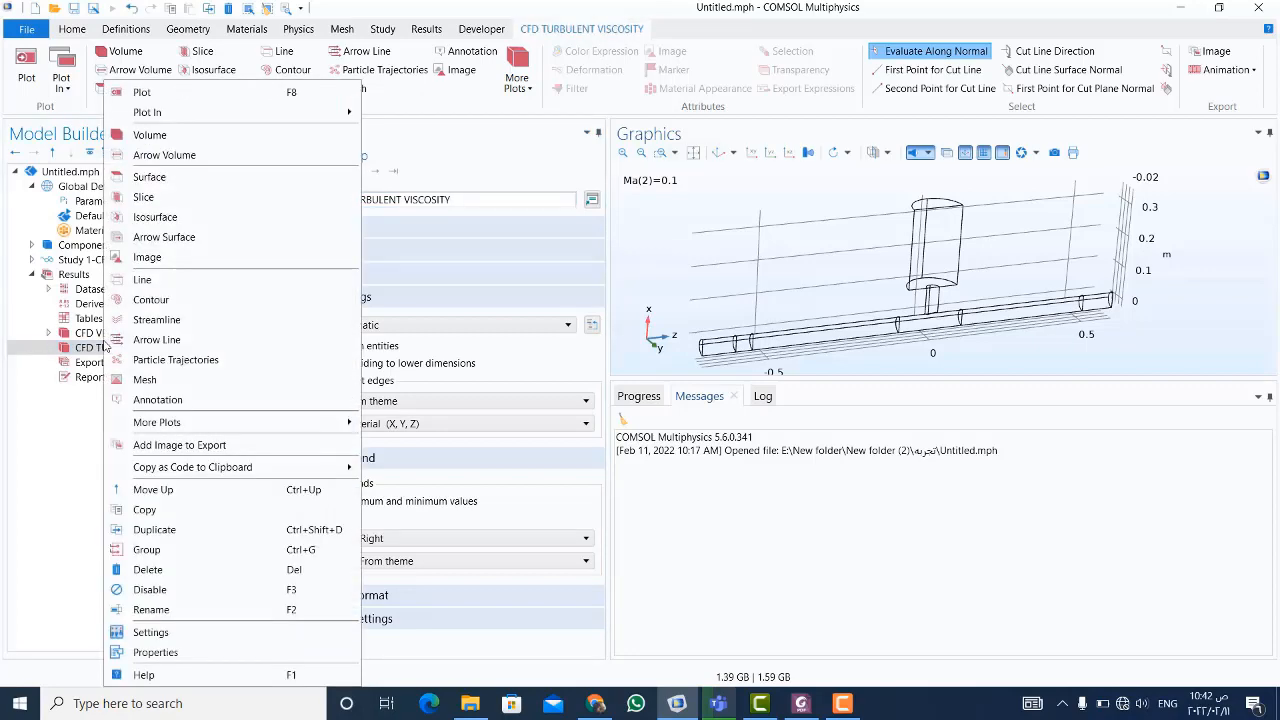
pyautogui.click(145, 177)
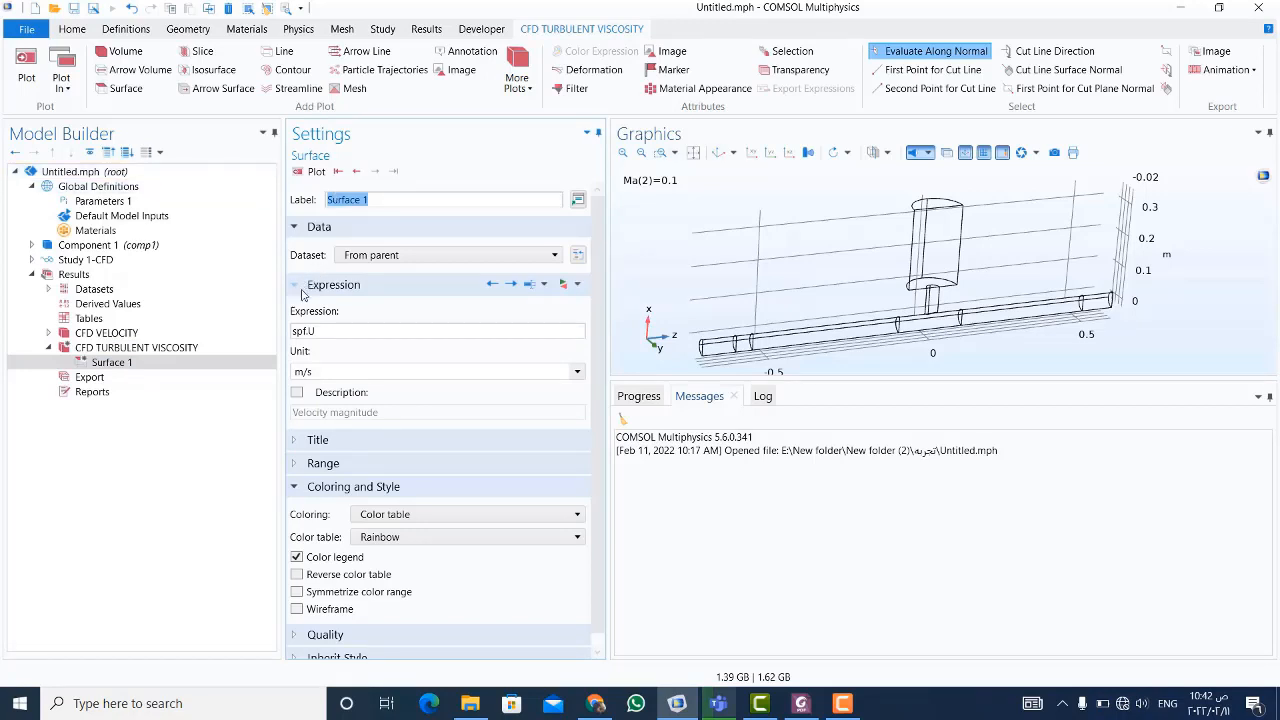
pyautogui.click(316, 330)
pyautogui.moveTo(317, 330); pyautogui.dragTo(248, 333)
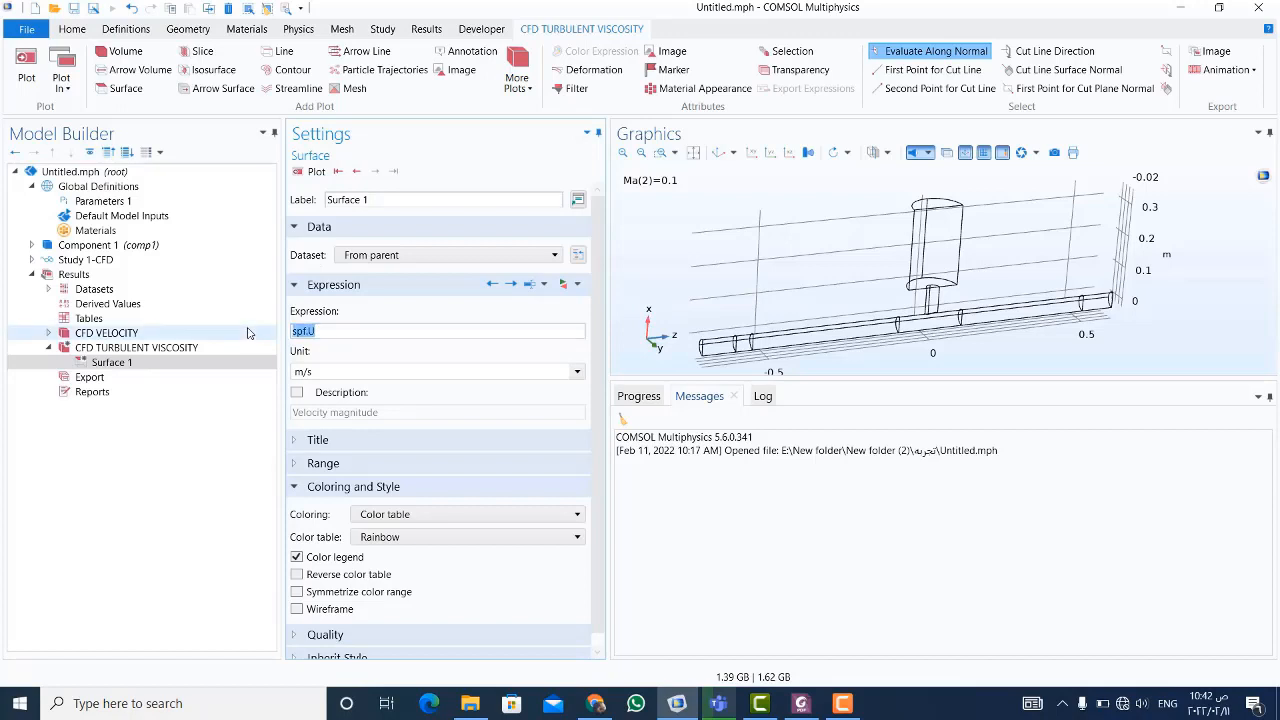
pyautogui.write('SP')
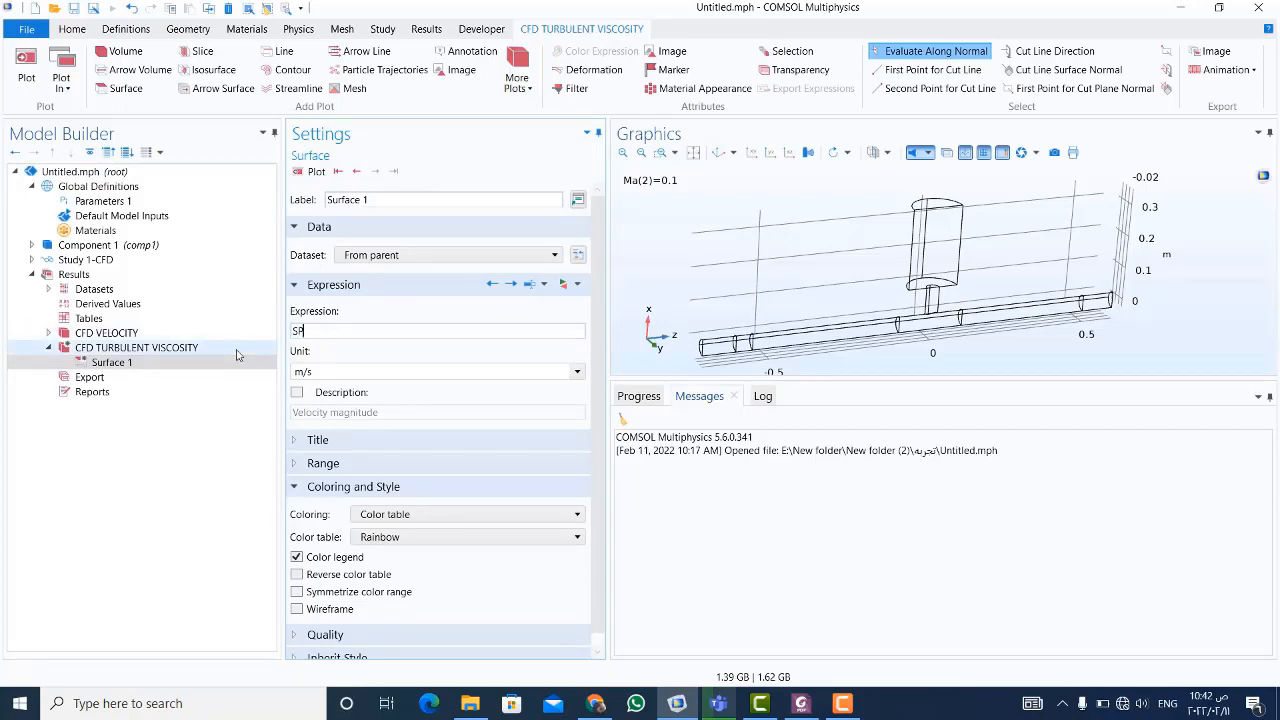
pyautogui.write('F')
pyautogui.press('BackSpace')
pyautogui.press('BackSpace')
pyautogui.press('BackSpace')
pyautogui.write('s')
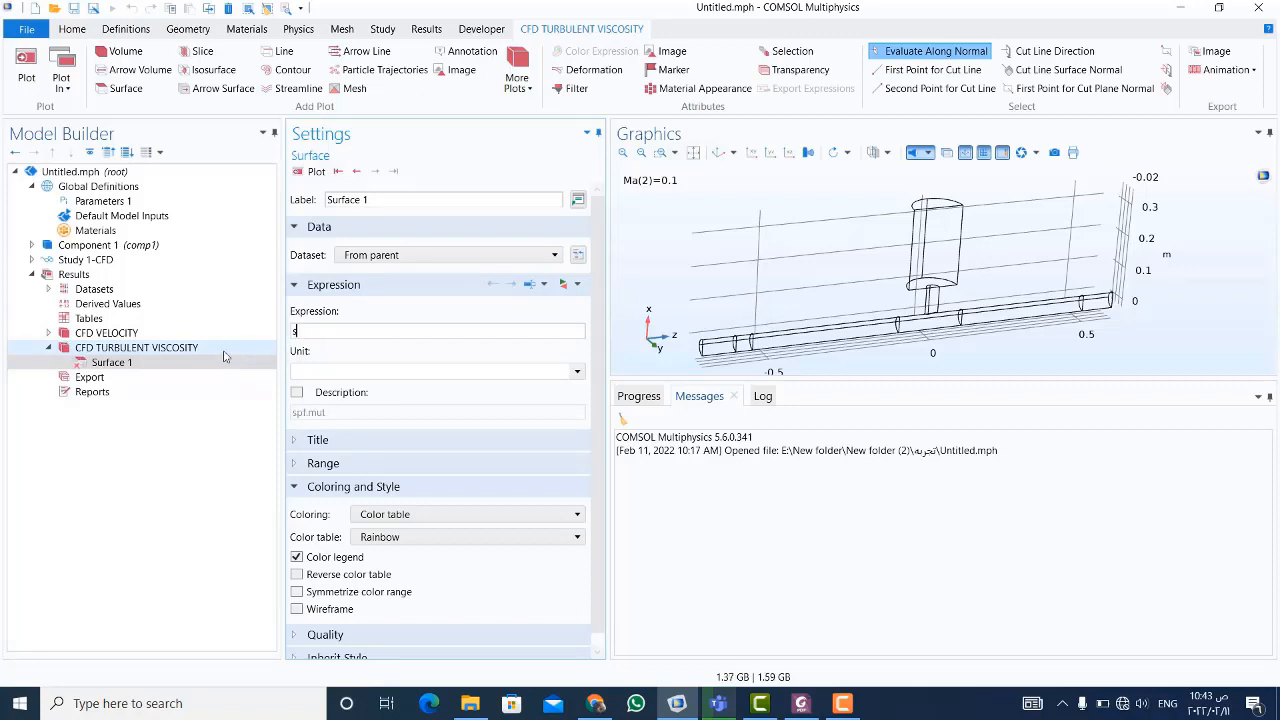
pyautogui.write('pf.muT')
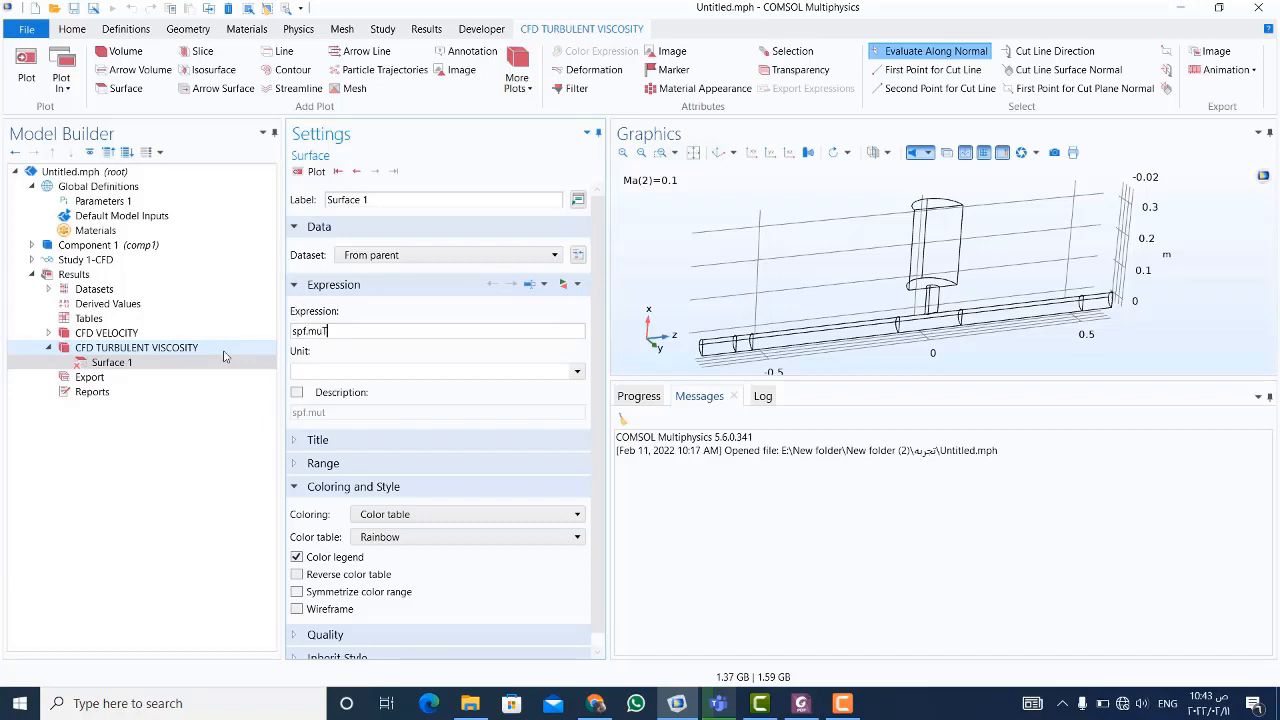
# - Plot the turbulent dynamic viscosity surface, inspect it, and collapse its plot group in the model tree
pyautogui.click(303, 170)
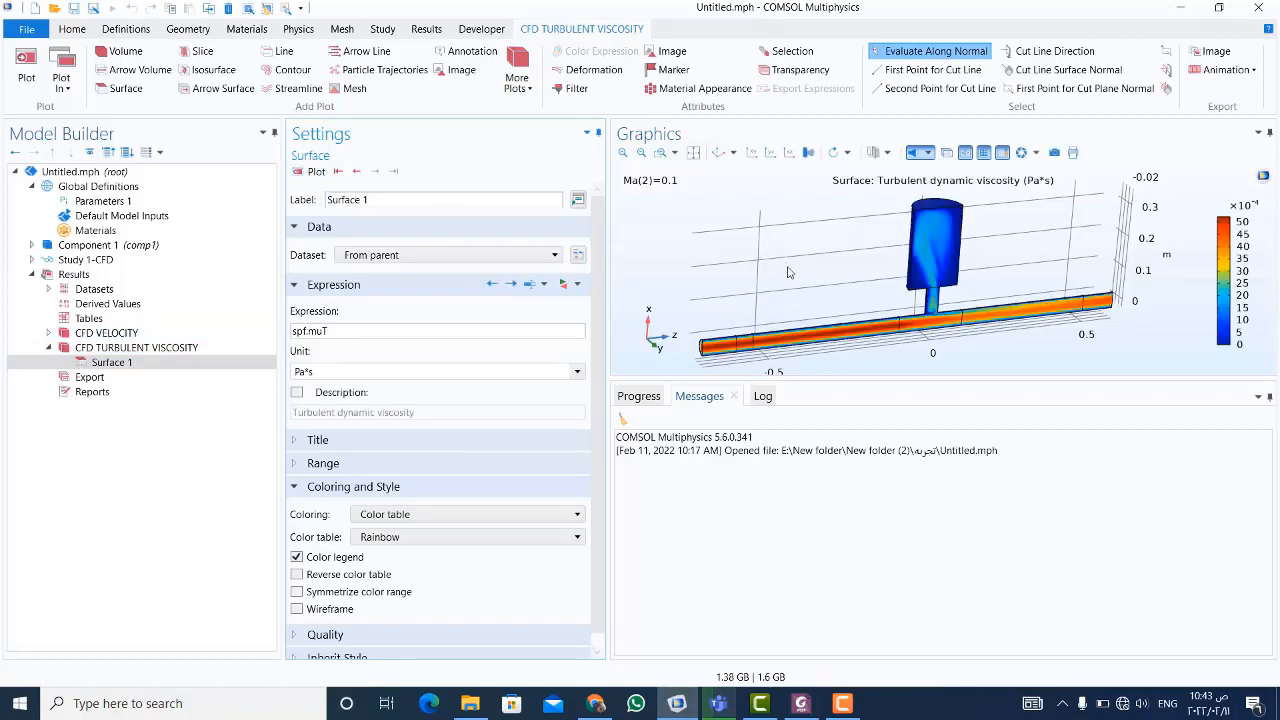
pyautogui.moveTo(797, 292)
pyautogui.mouseDown()
pyautogui.moveTo(740, 270)
pyautogui.moveTo(828, 268)
pyautogui.moveTo(797, 273)
pyautogui.mouseUp()
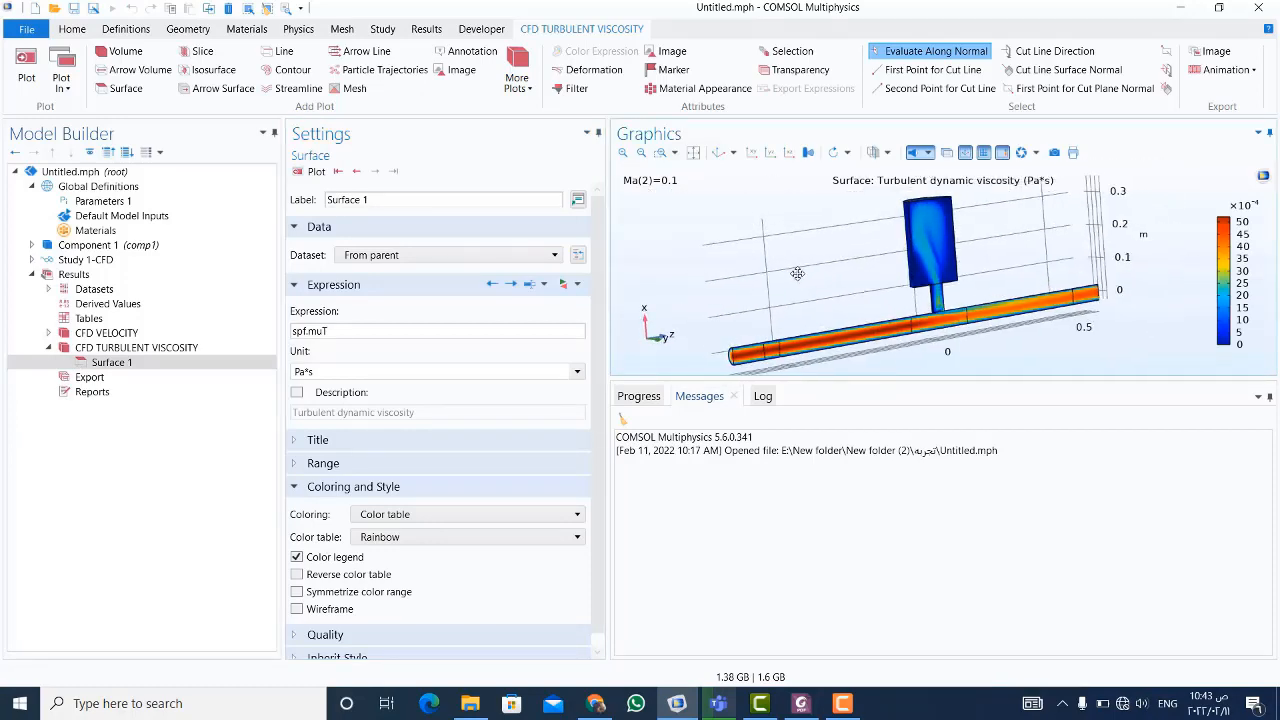
pyautogui.click(160, 362)
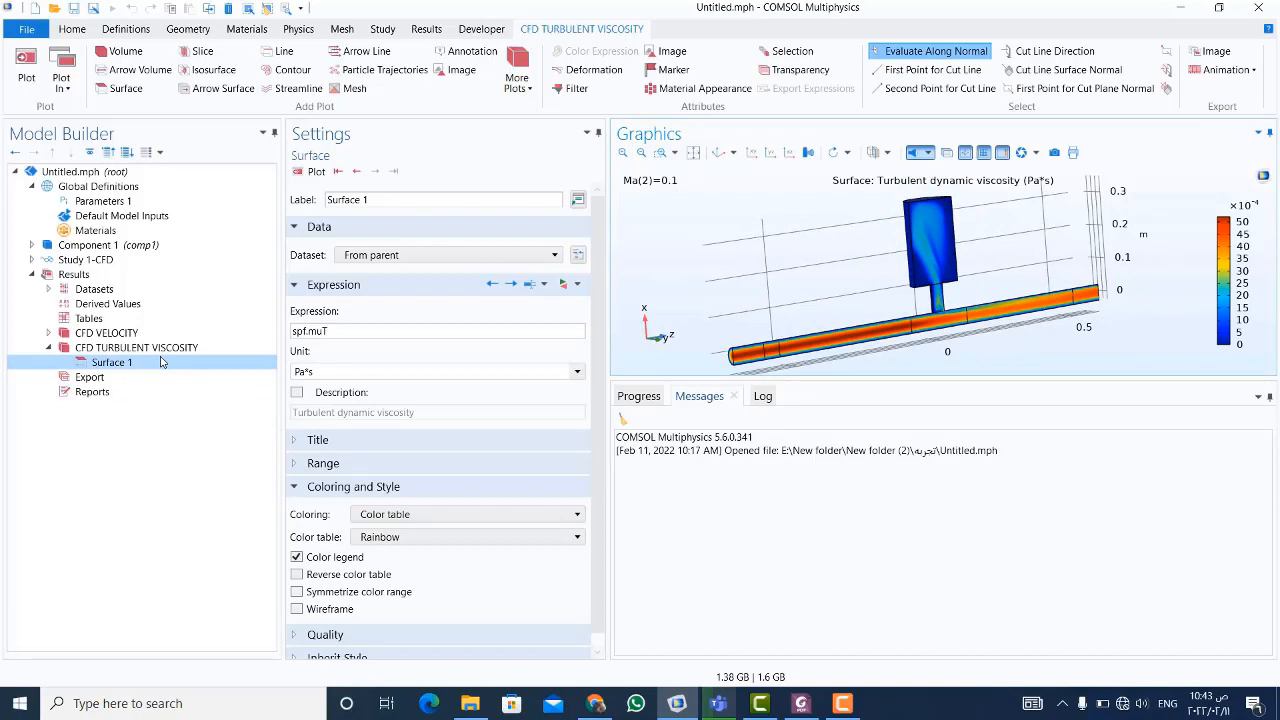
pyautogui.click(48, 347)
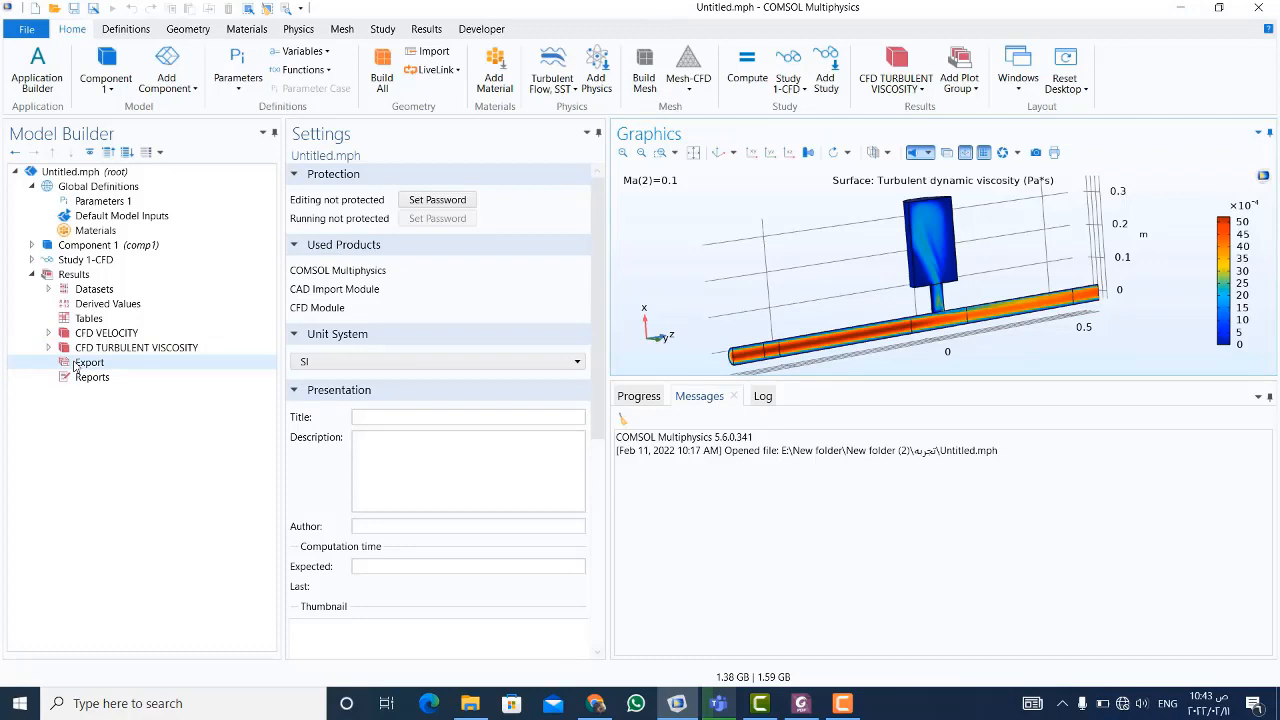
# - Add a 1D plot group to the results and label it CFD TURBULENT VISCOSITY AXIAL
pyautogui.rightClick(80, 279)
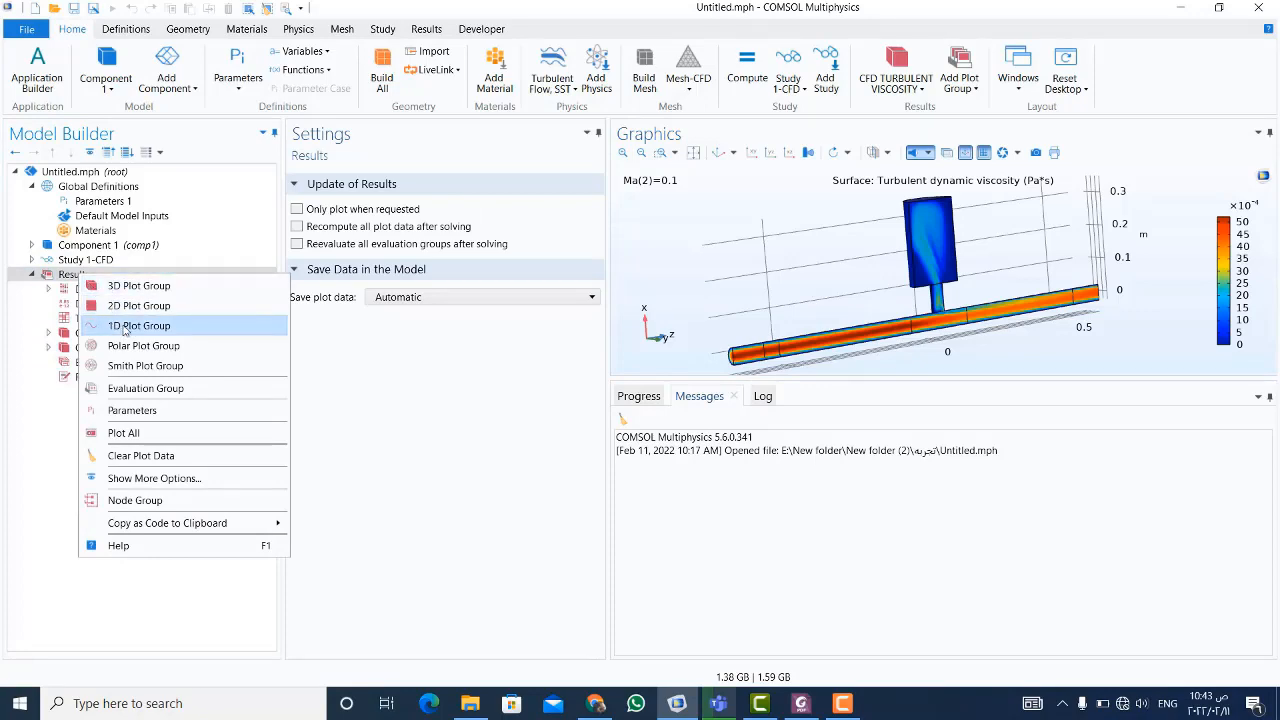
pyautogui.click(124, 330)
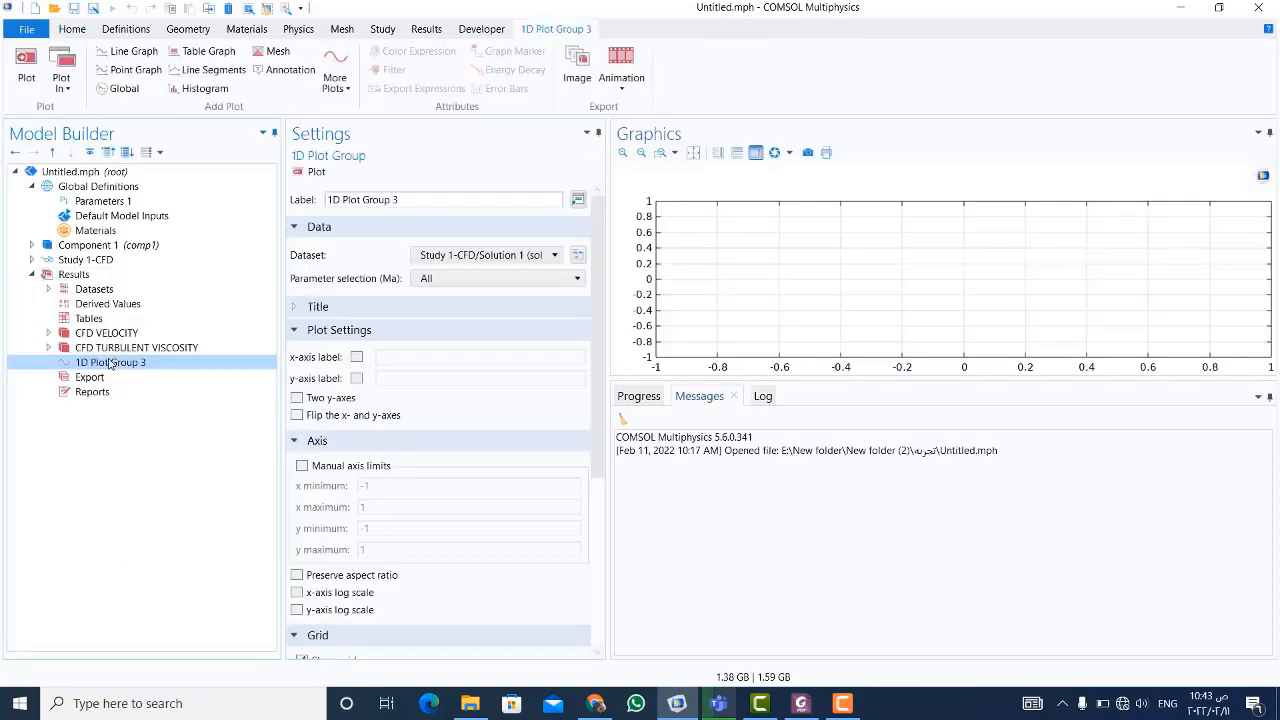
pyautogui.rightClick(108, 362)
pyautogui.click(443, 198)
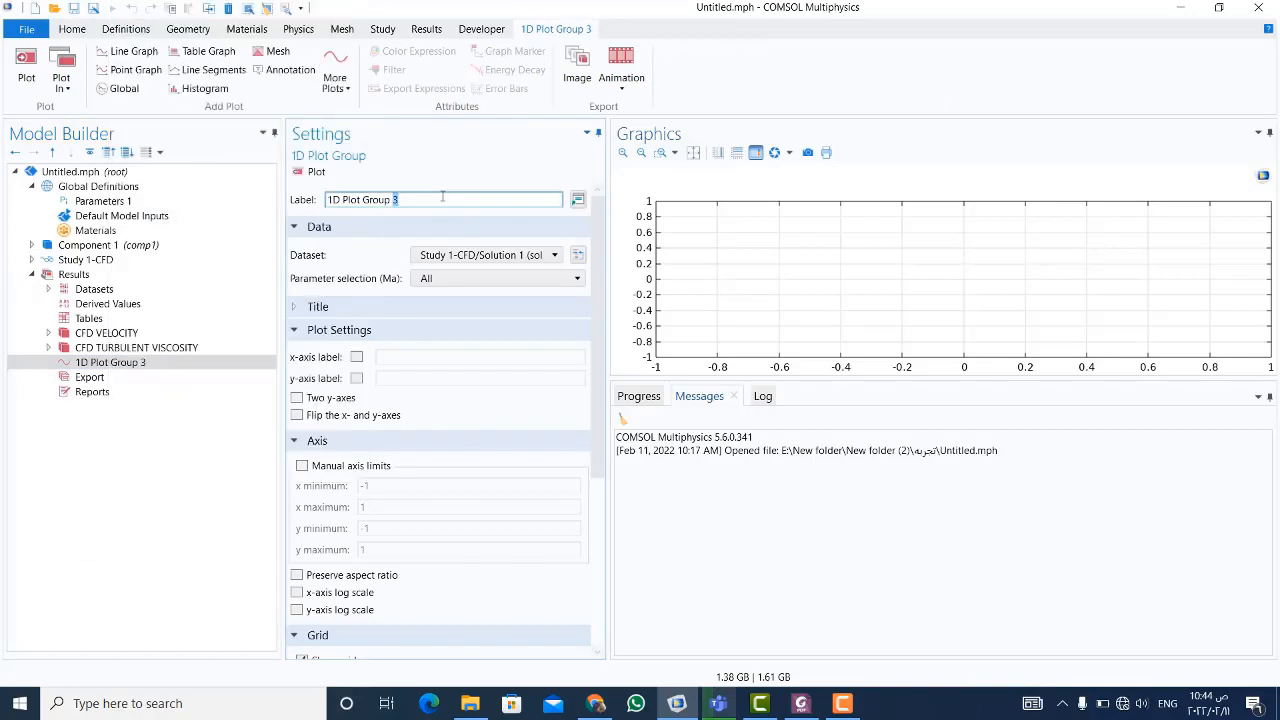
pyautogui.moveTo(443, 198); pyautogui.dragTo(182, 209)
pyautogui.write('CFD T')
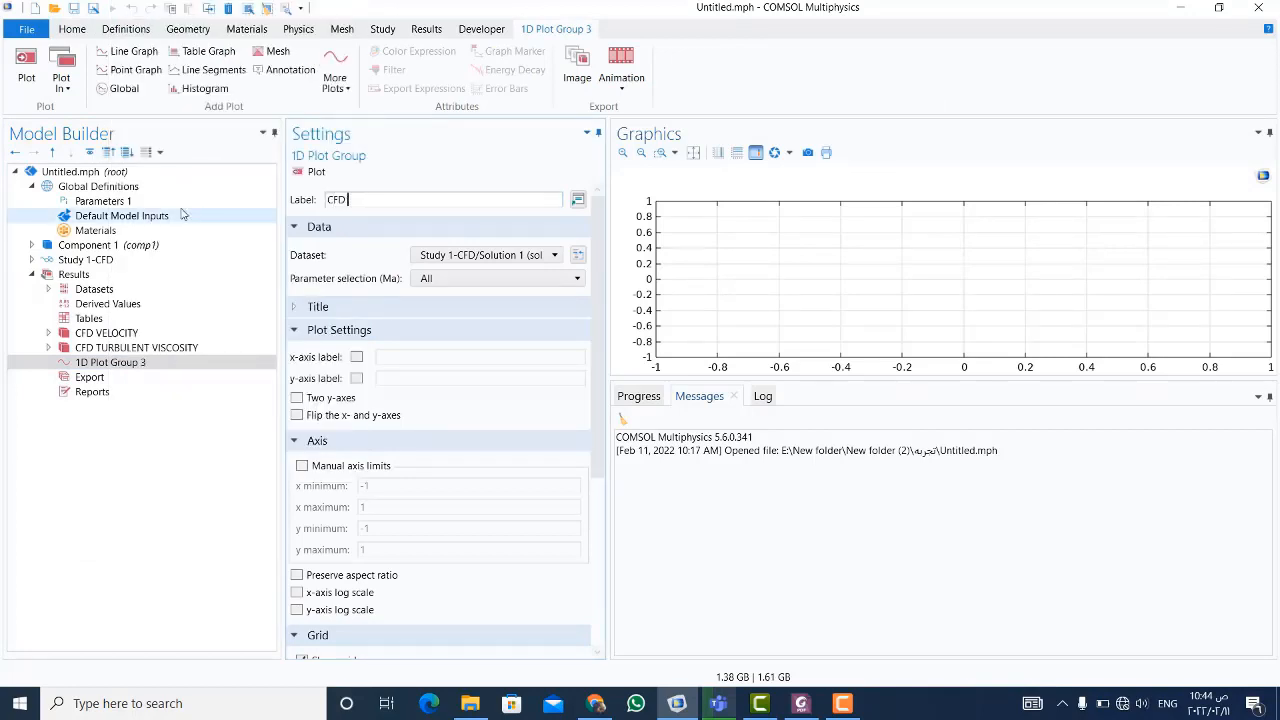
pyautogui.write('URBULENT VISCOSITY AXIAL')
pyautogui.rightClick(135, 362)
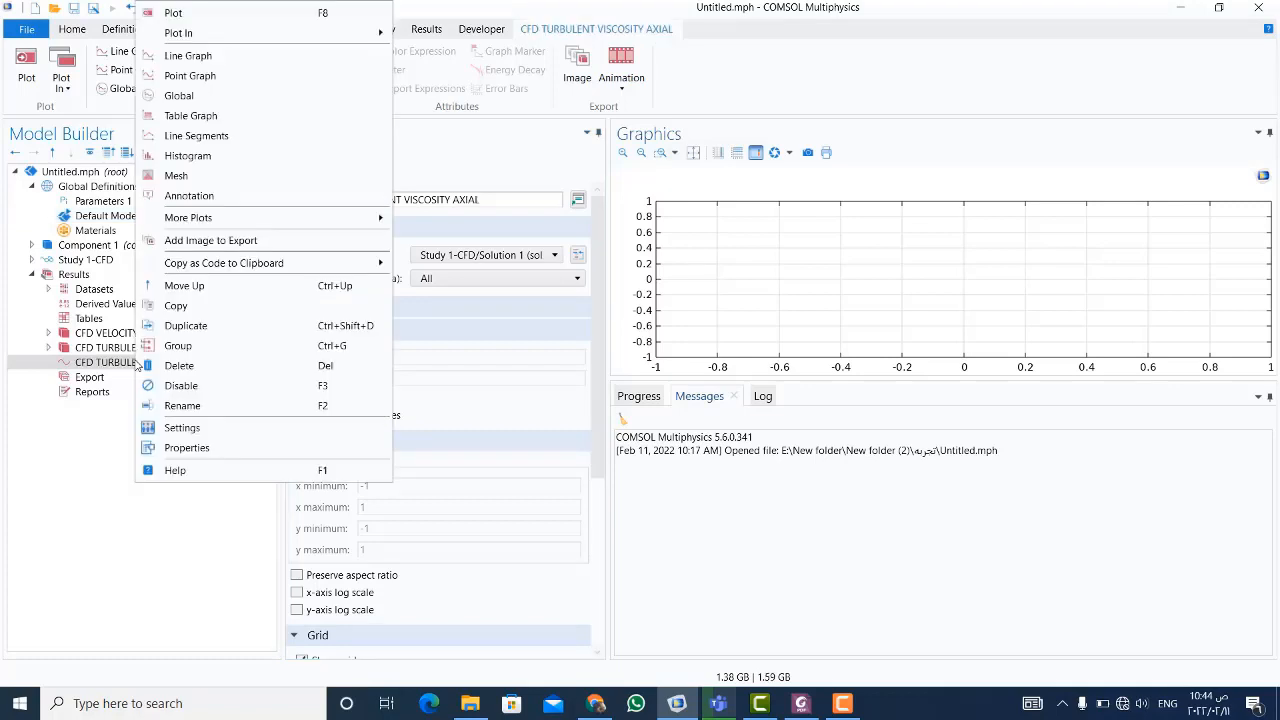
pyautogui.click(78, 338)
pyautogui.click(78, 336)
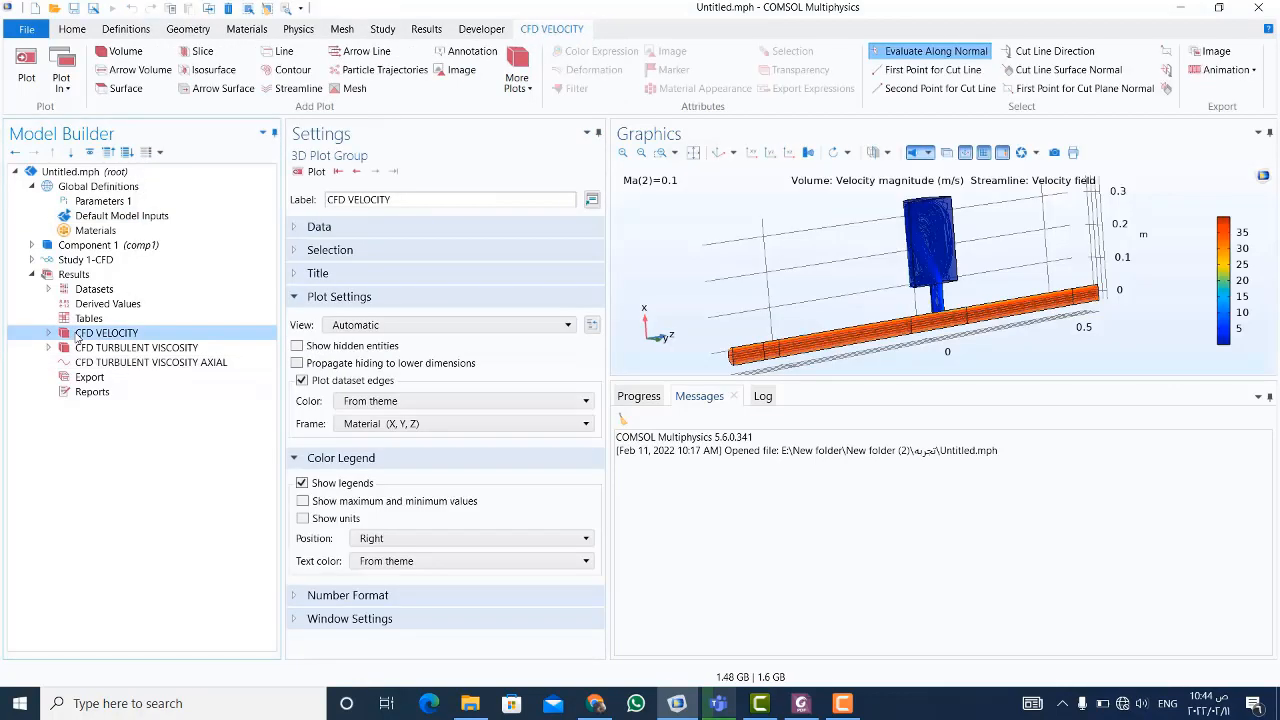
# - Add a Cut Line 3D dataset and set its Point 1 to x 0, y -0.0001, z -1 m
pyautogui.click(84, 290)
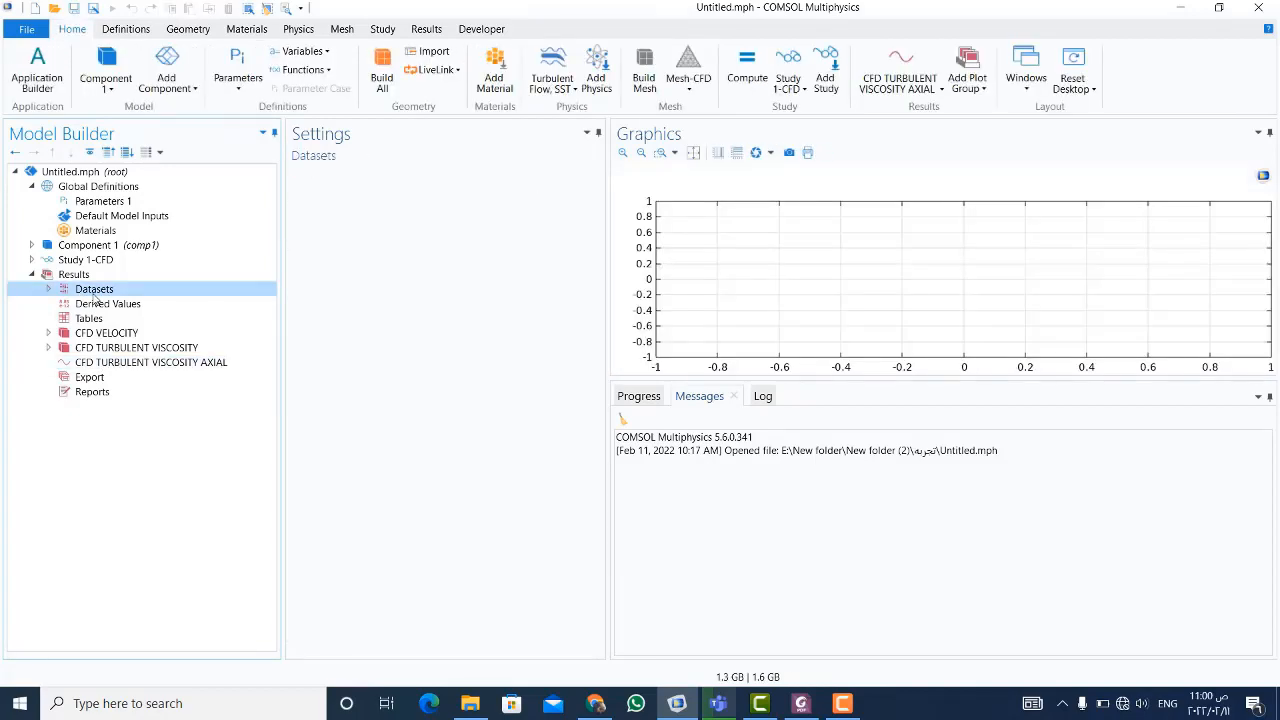
pyautogui.rightClick(94, 290)
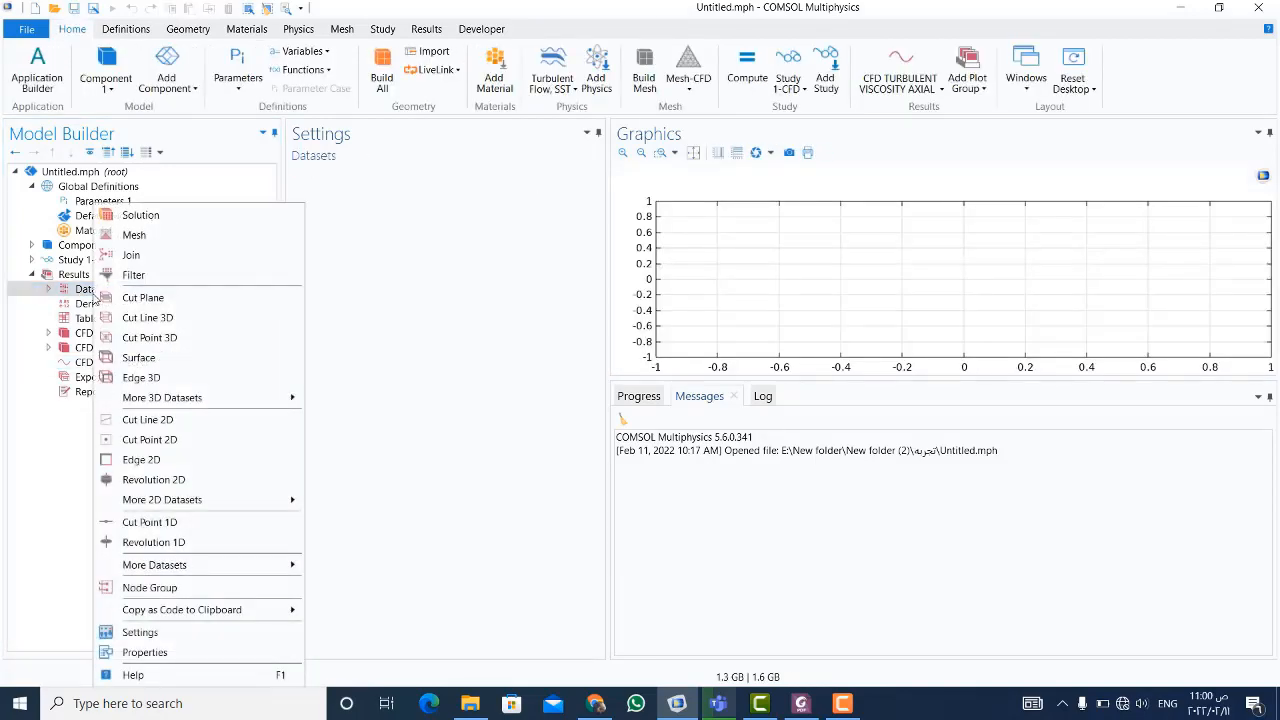
pyautogui.click(132, 320)
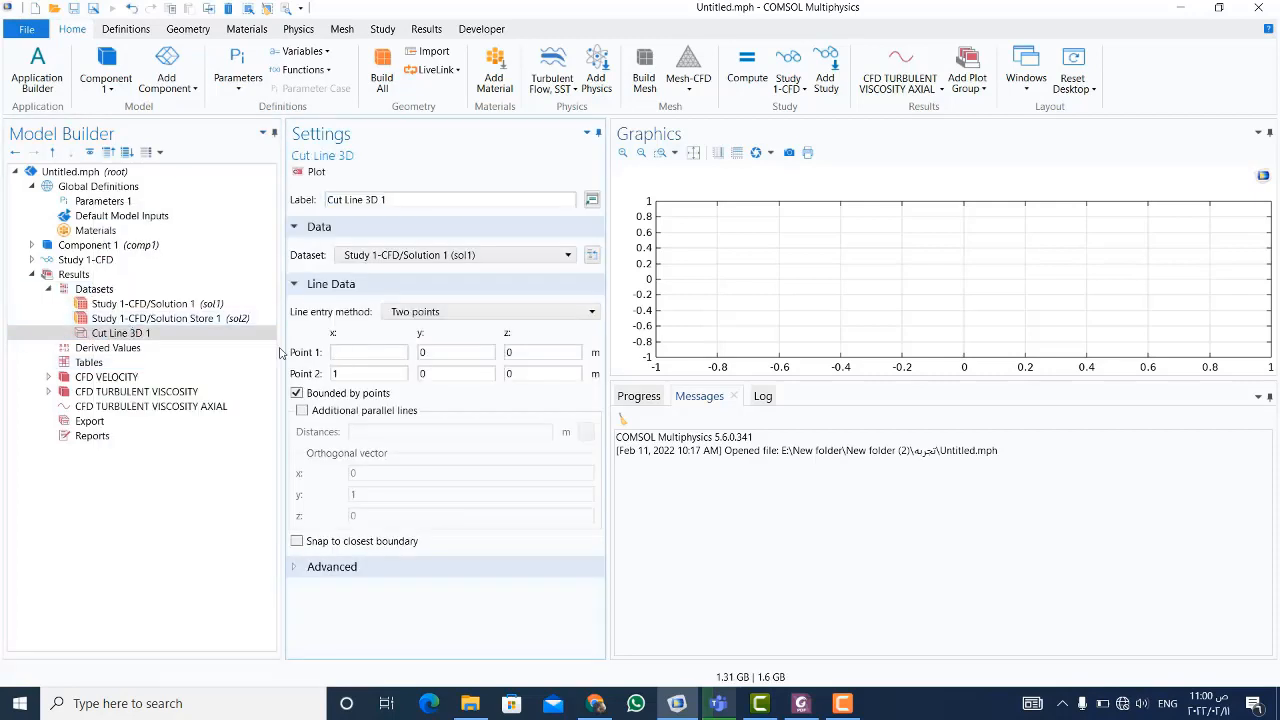
pyautogui.write('0')
pyautogui.press('Tab')
pyautogui.write('-0.0001')
pyautogui.click(444, 352)
pyautogui.click(560, 352)
pyautogui.write('-1')
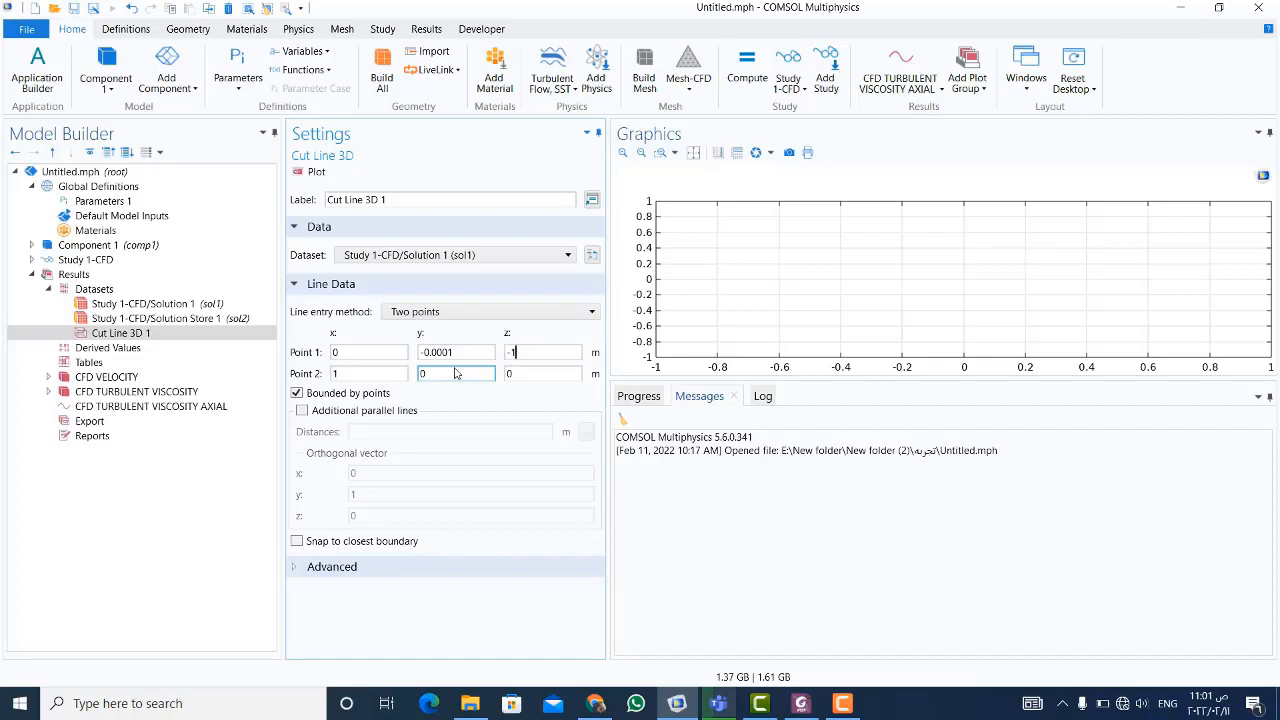
# - Set Point 2 of the cut line to x 0, y -0.0001, z 1 m and plot the line to check its position in the pipe
pyautogui.click(368, 372)
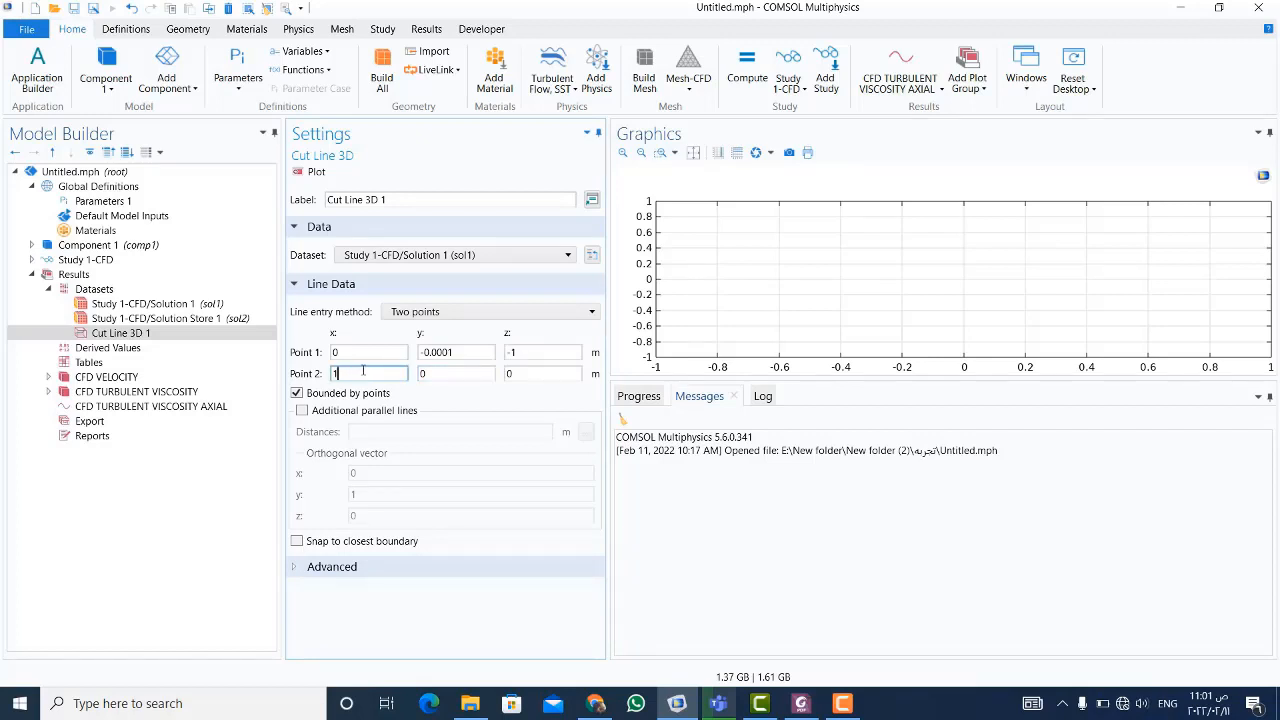
pyautogui.press('BackSpace')
pyautogui.write('0')
pyautogui.doubleClick(435, 374)
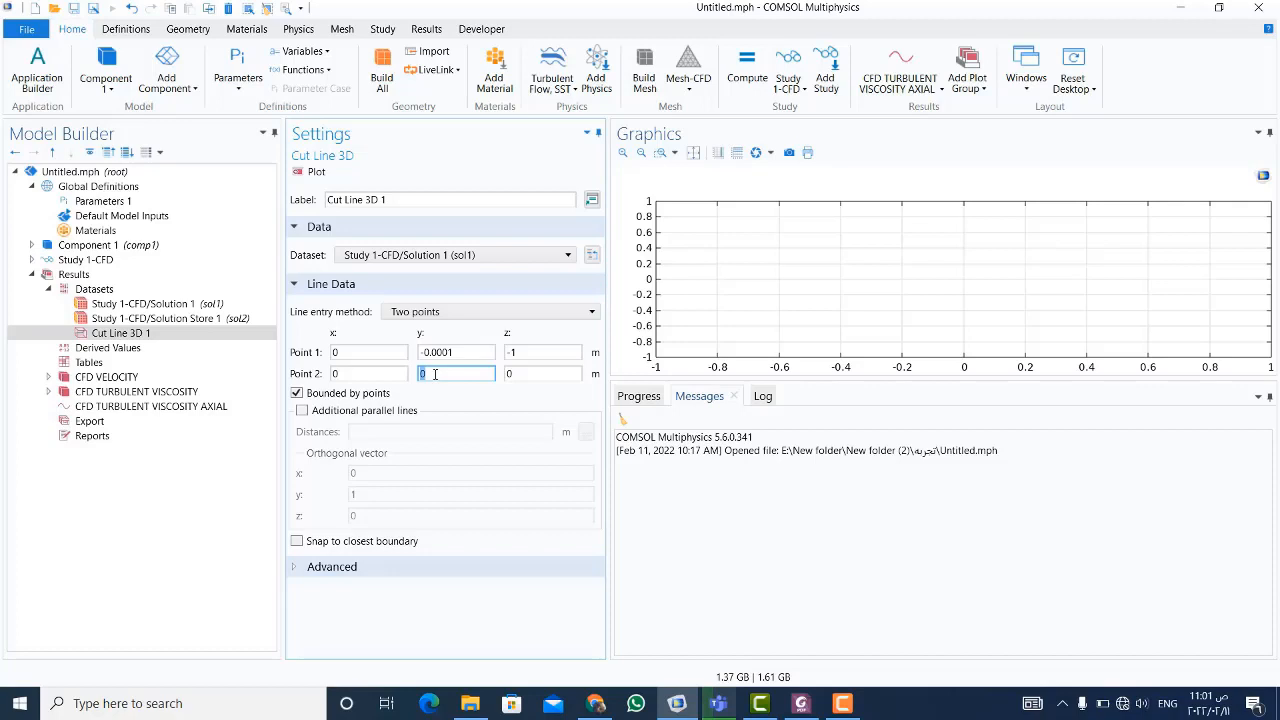
pyautogui.write('-0.0001')
pyautogui.click(523, 374)
pyautogui.press('BackSpace')
pyautogui.write('1')
pyautogui.click(312, 173)
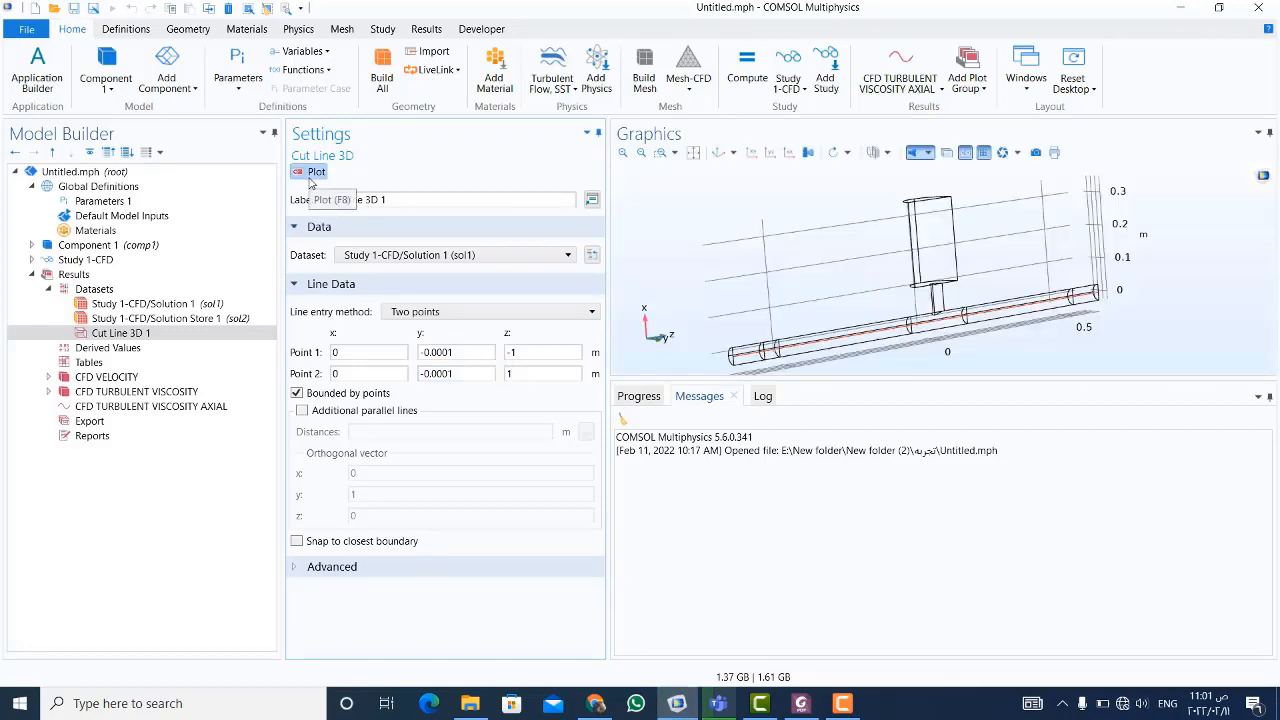
pyautogui.moveTo(735, 325); pyautogui.dragTo(732, 335)
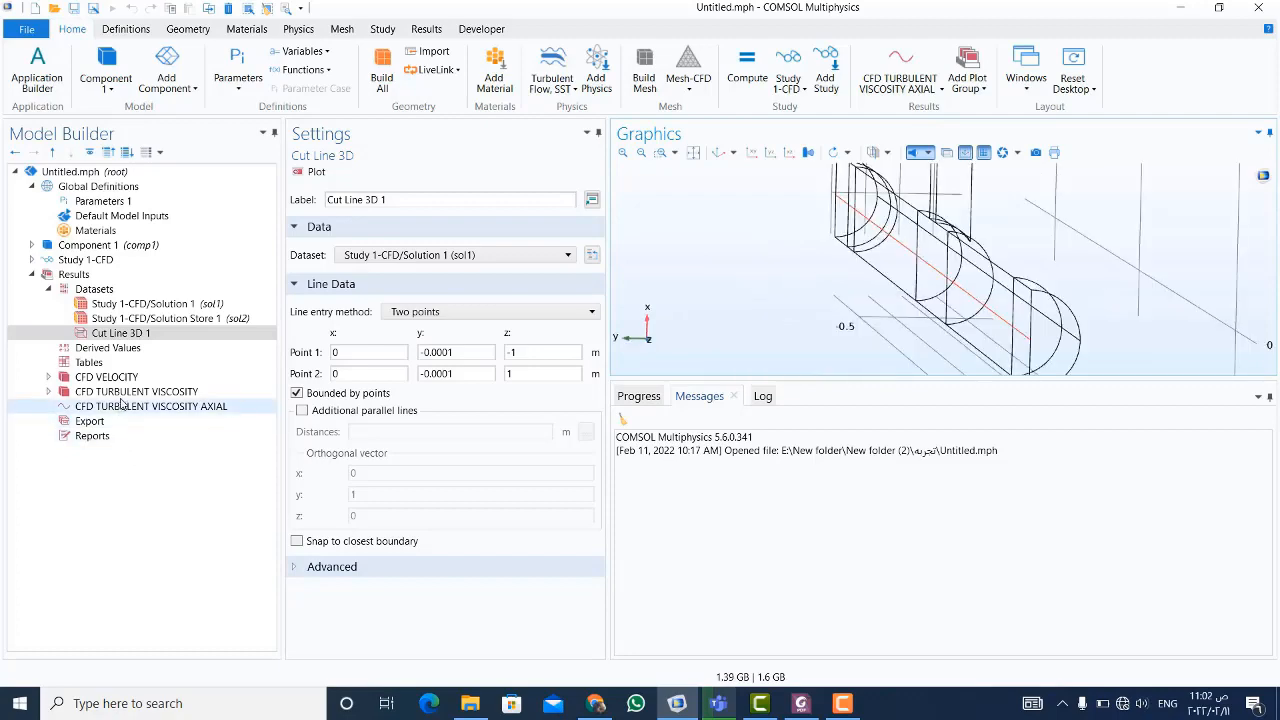
# - Set the dataset of CFD TURBULENT VISCOSITY AXIAL to Cut Line 3D 1 and its title type to Label
pyautogui.click(119, 397)
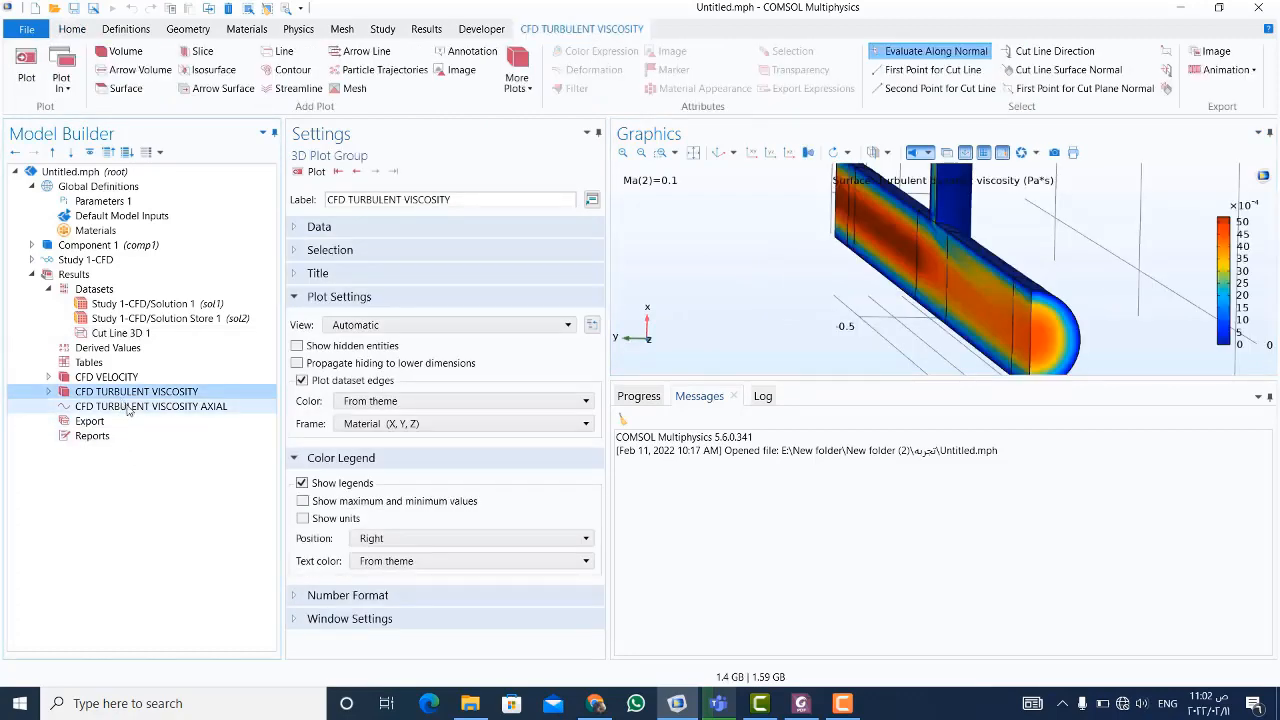
pyautogui.click(125, 406)
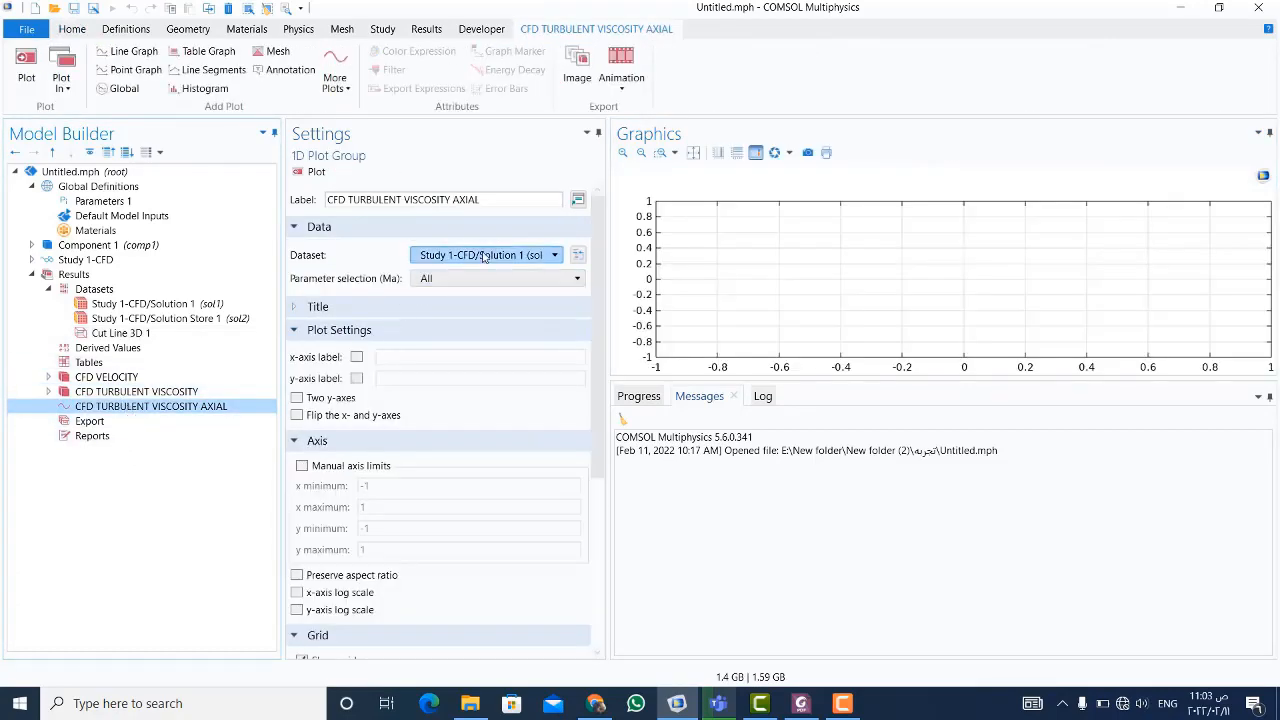
pyautogui.click(510, 256)
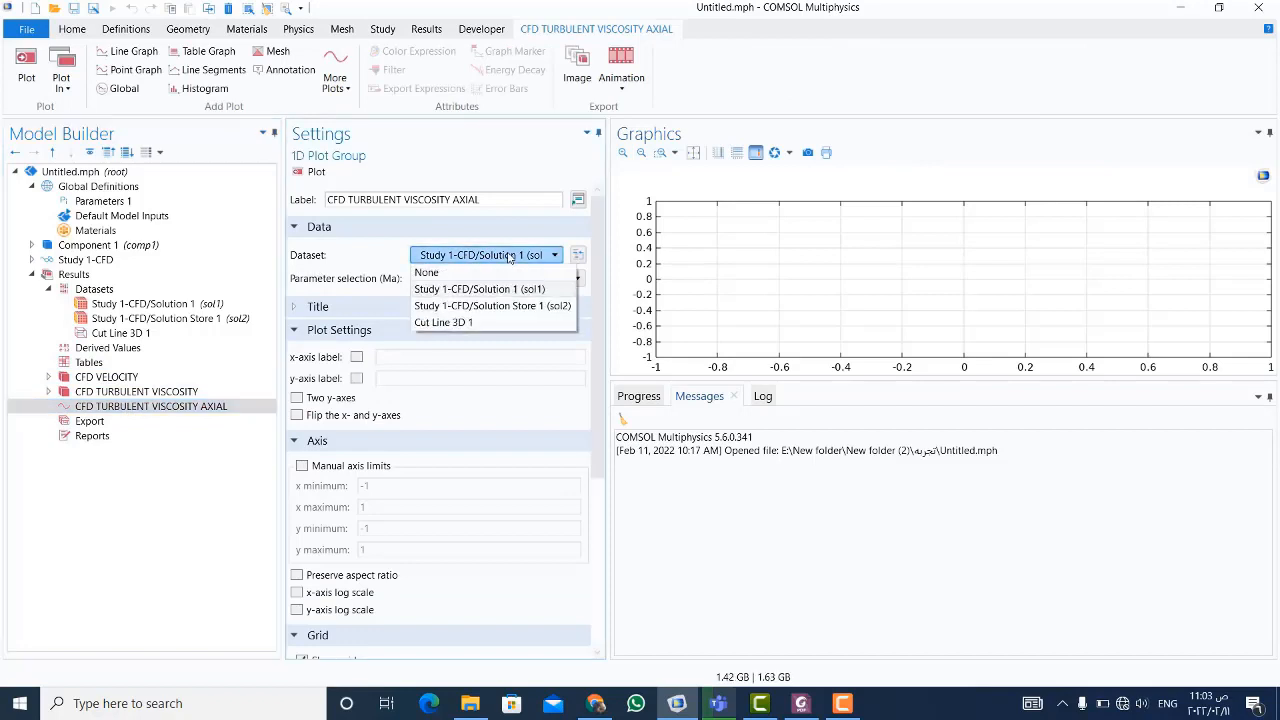
pyautogui.click(503, 323)
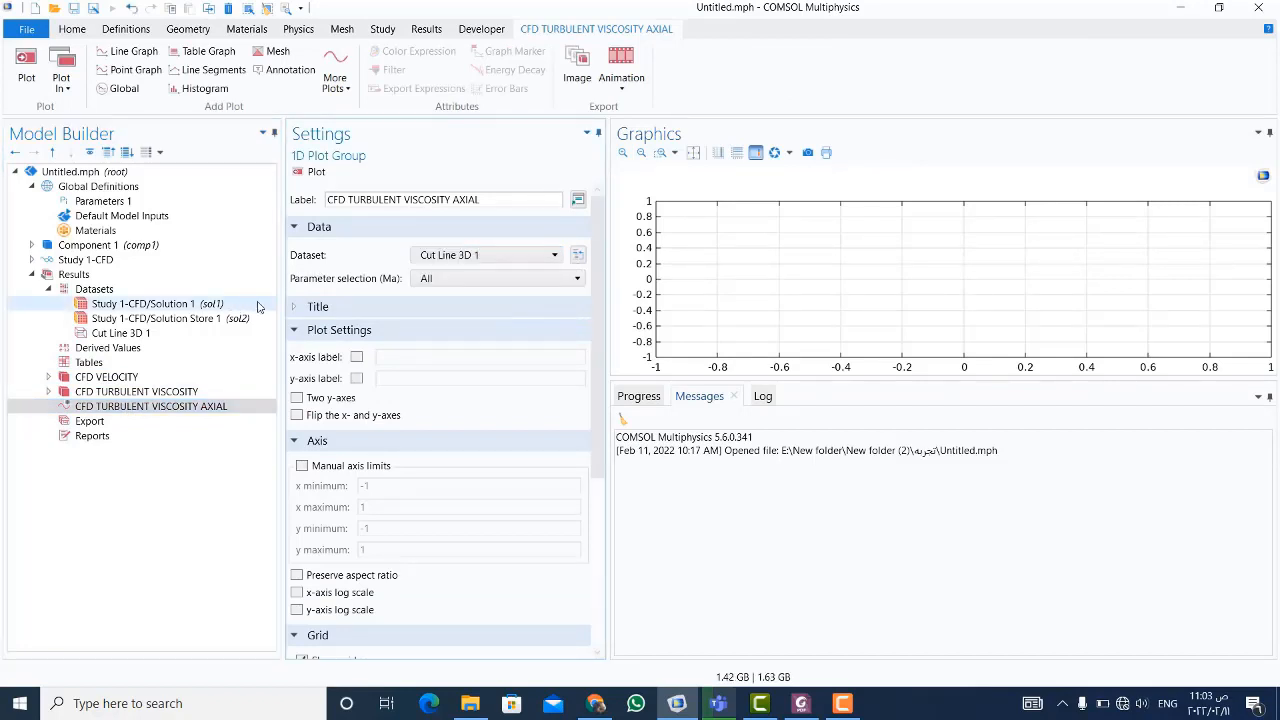
pyautogui.click(296, 308)
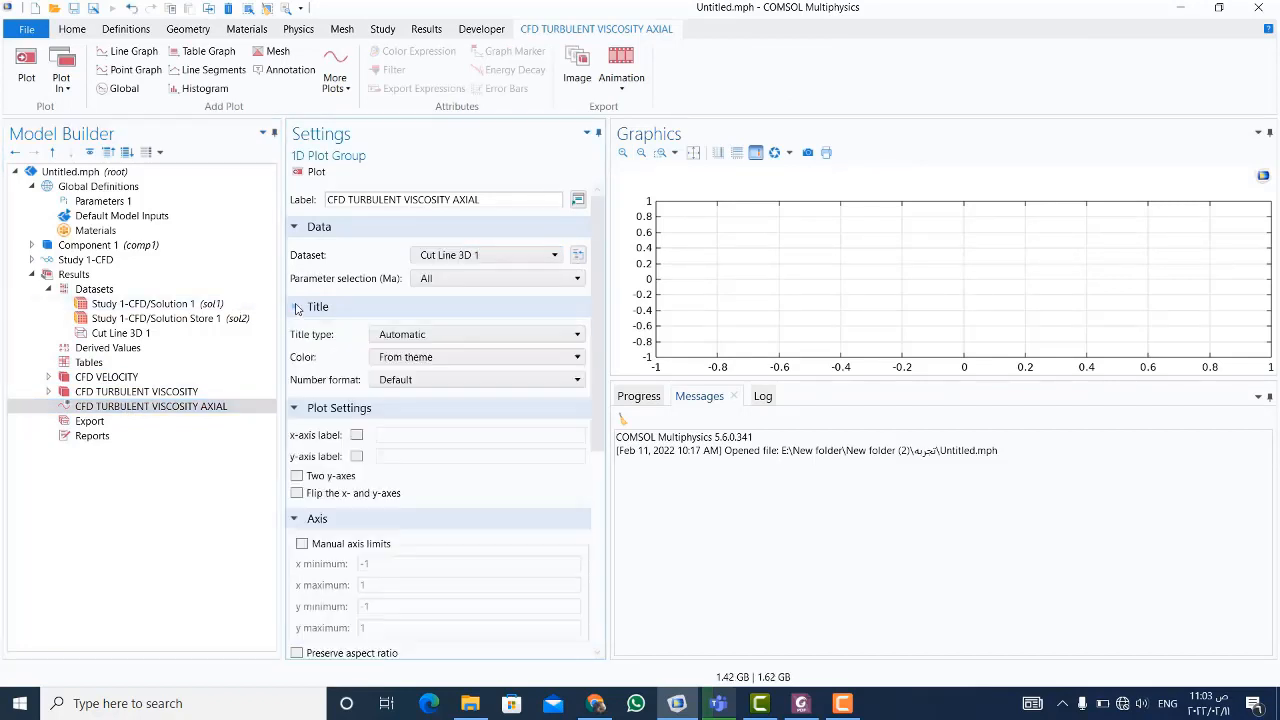
pyautogui.click(414, 340)
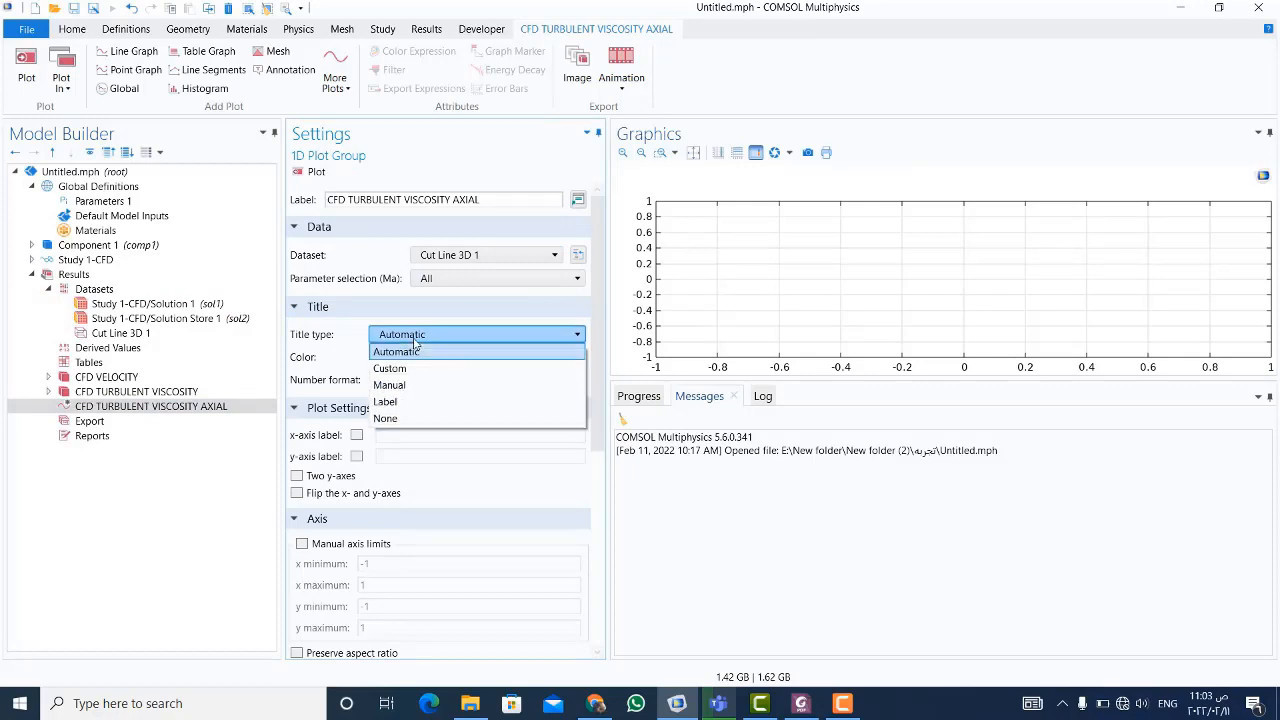
pyautogui.click(414, 402)
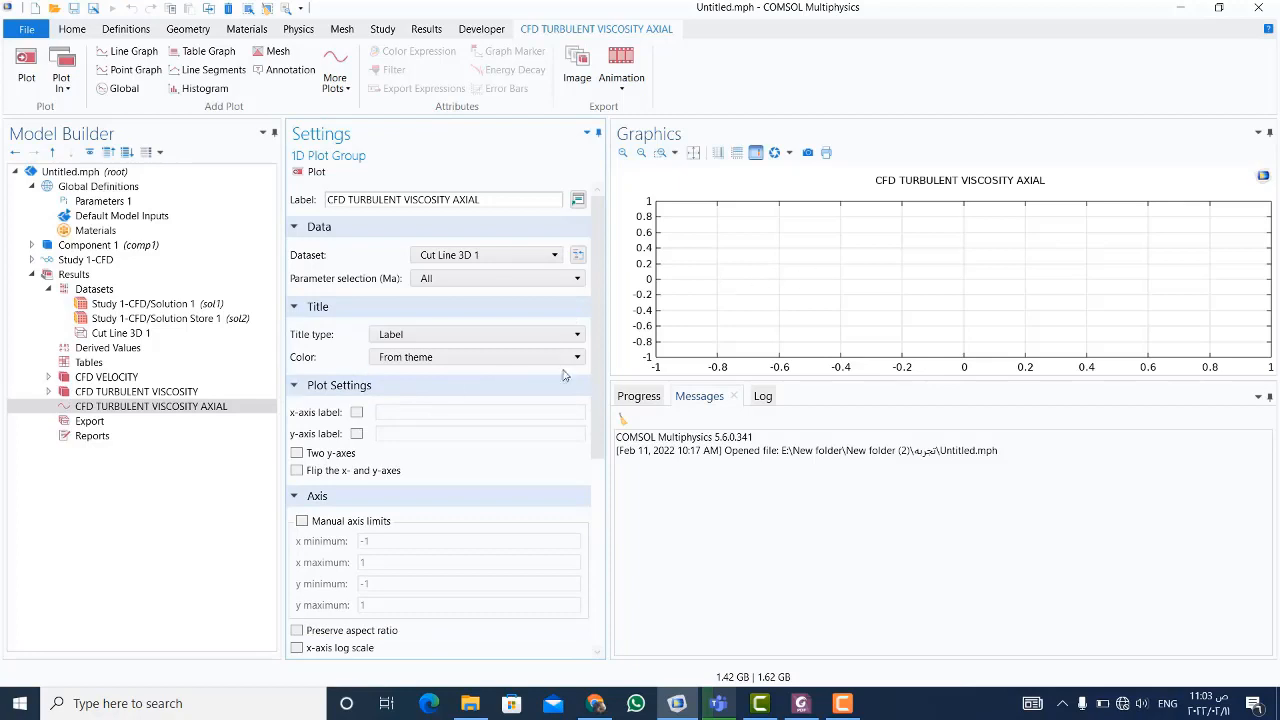
pyautogui.scroll(-2, 596, 408)
pyautogui.scroll(-1, 595, 408)
pyautogui.scroll(3, 595, 380)
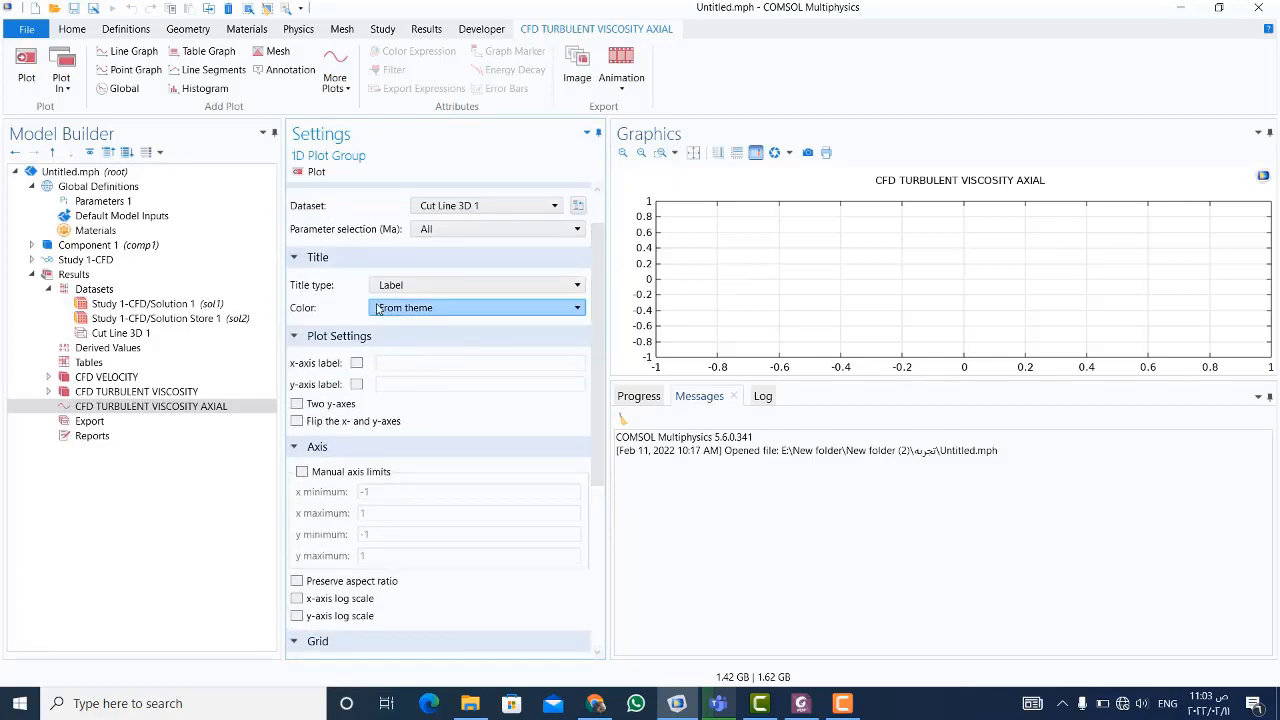
pyautogui.scroll(1, 596, 290)
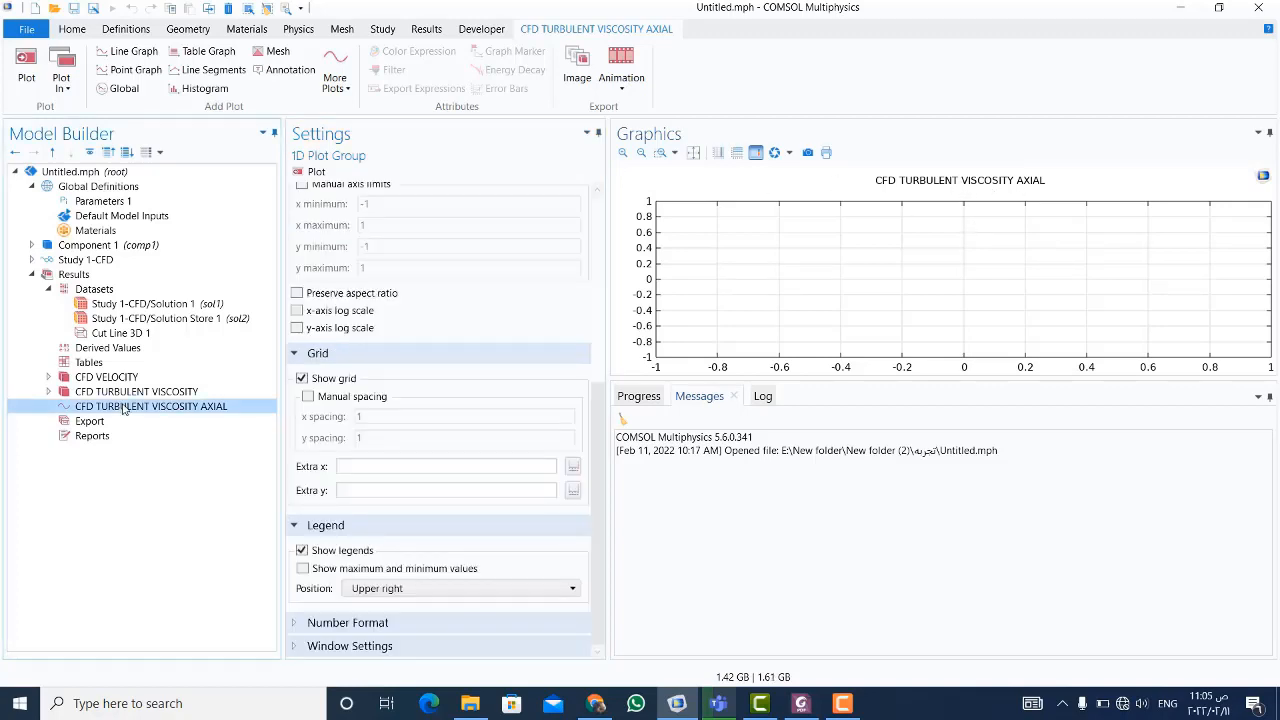
# - Add a Line Graph to CFD TURBULENT VISCOSITY AXIAL with the y-axis expression spf.muT
pyautogui.rightClick(124, 408)
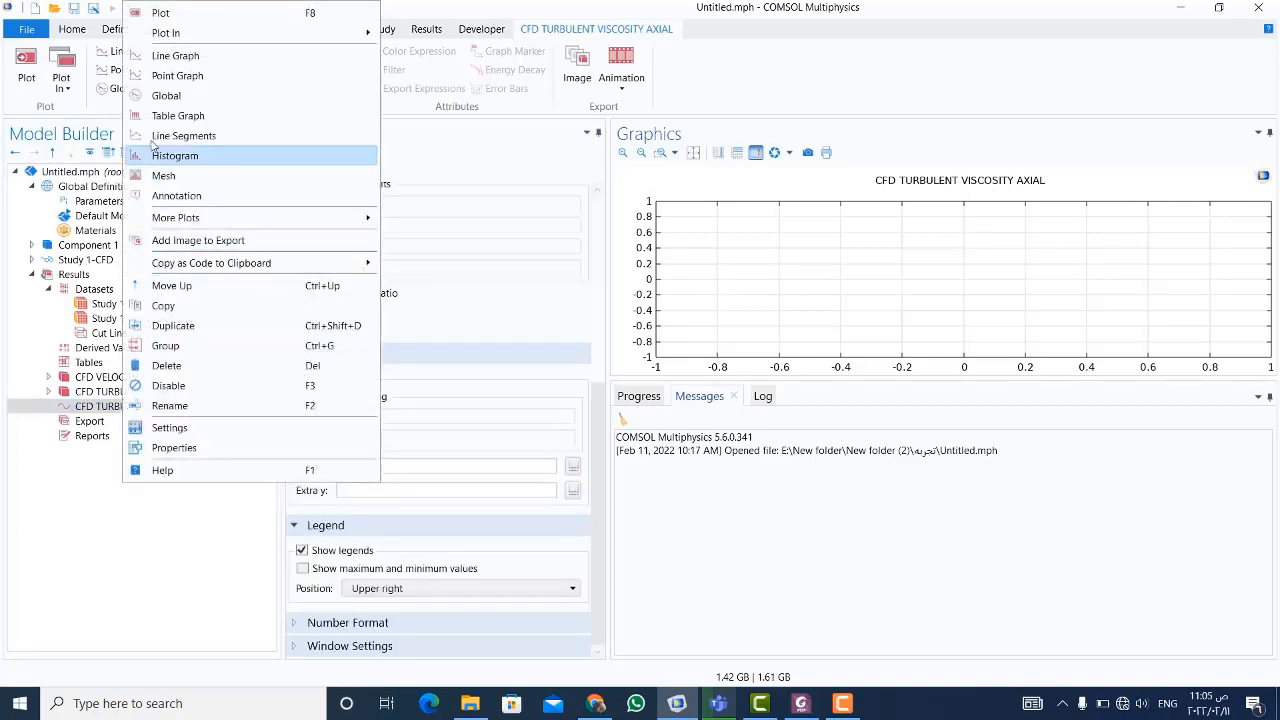
pyautogui.click(158, 56)
pyautogui.moveTo(349, 331); pyautogui.dragTo(272, 333)
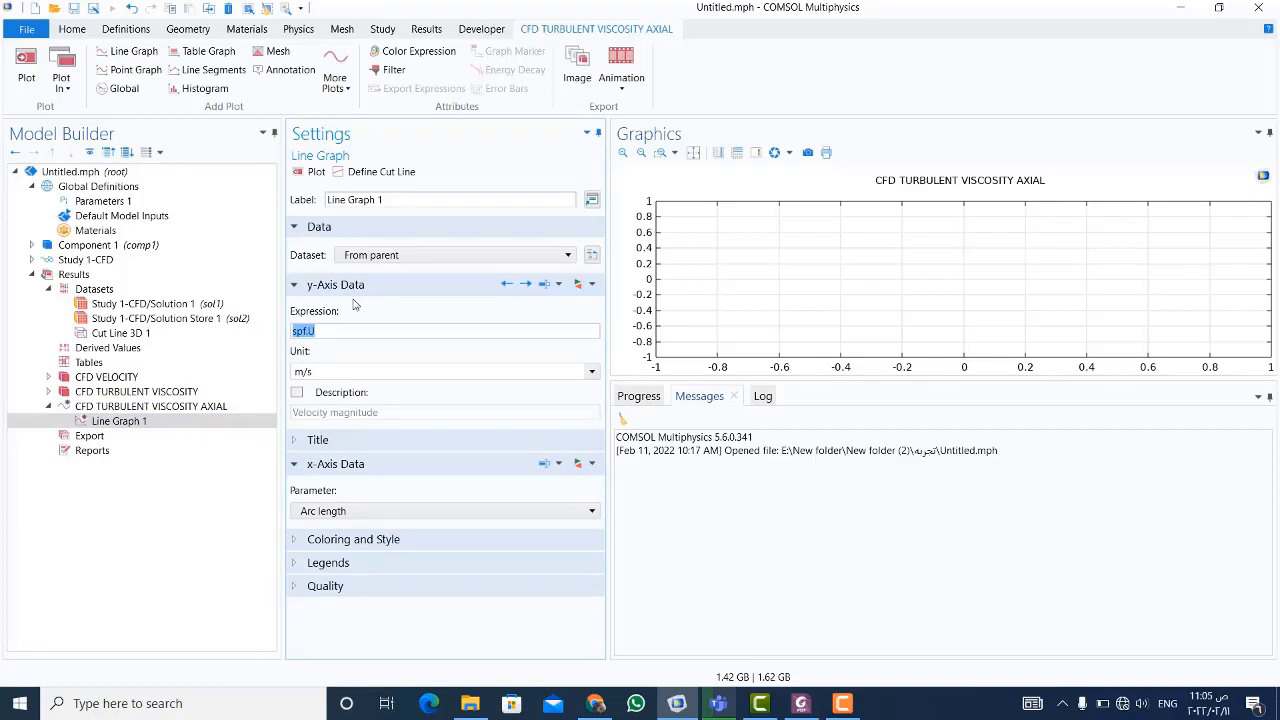
pyautogui.write('s')
pyautogui.click(348, 353)
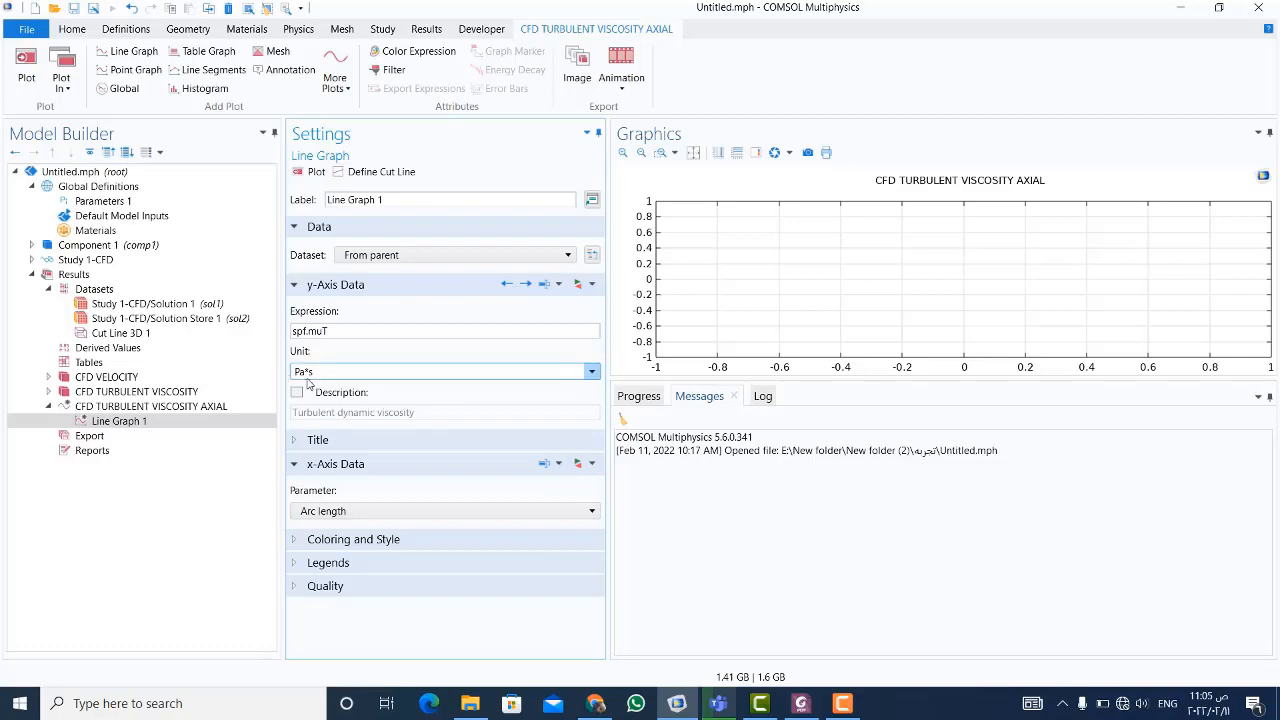
# - Set the x-axis parameter of the line graph to Expression and enter z
pyautogui.click(312, 512)
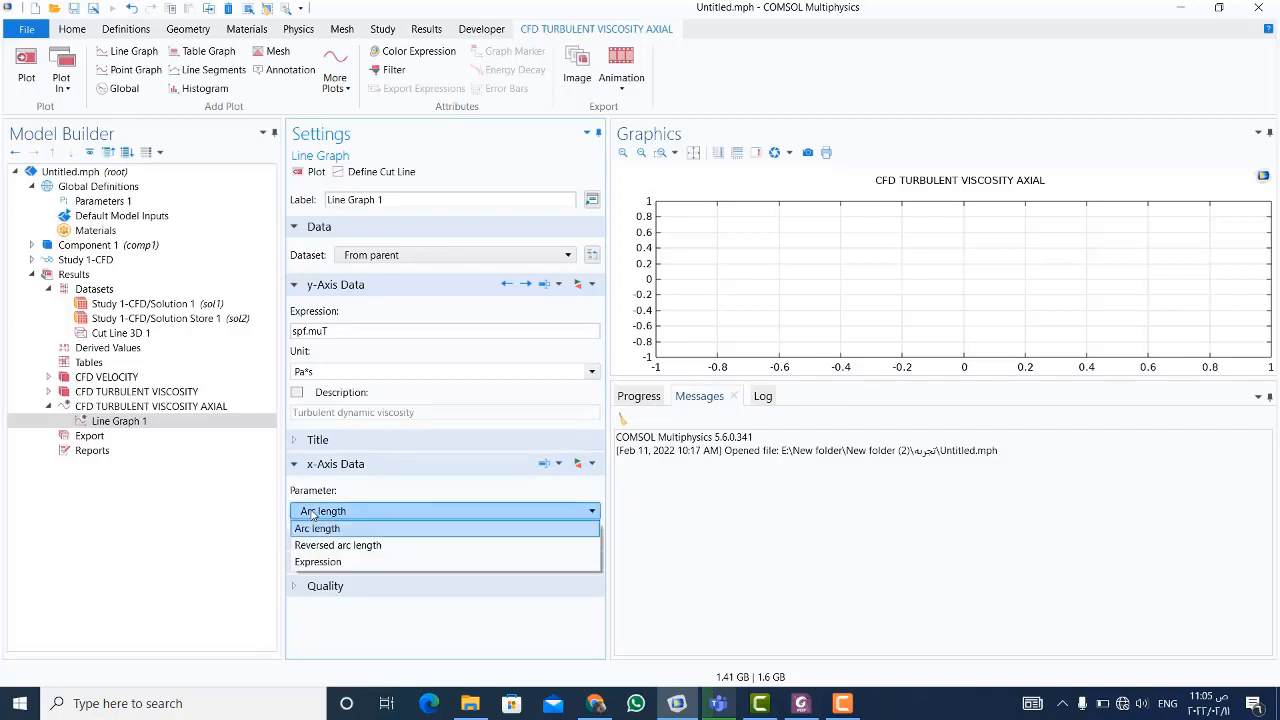
pyautogui.click(314, 562)
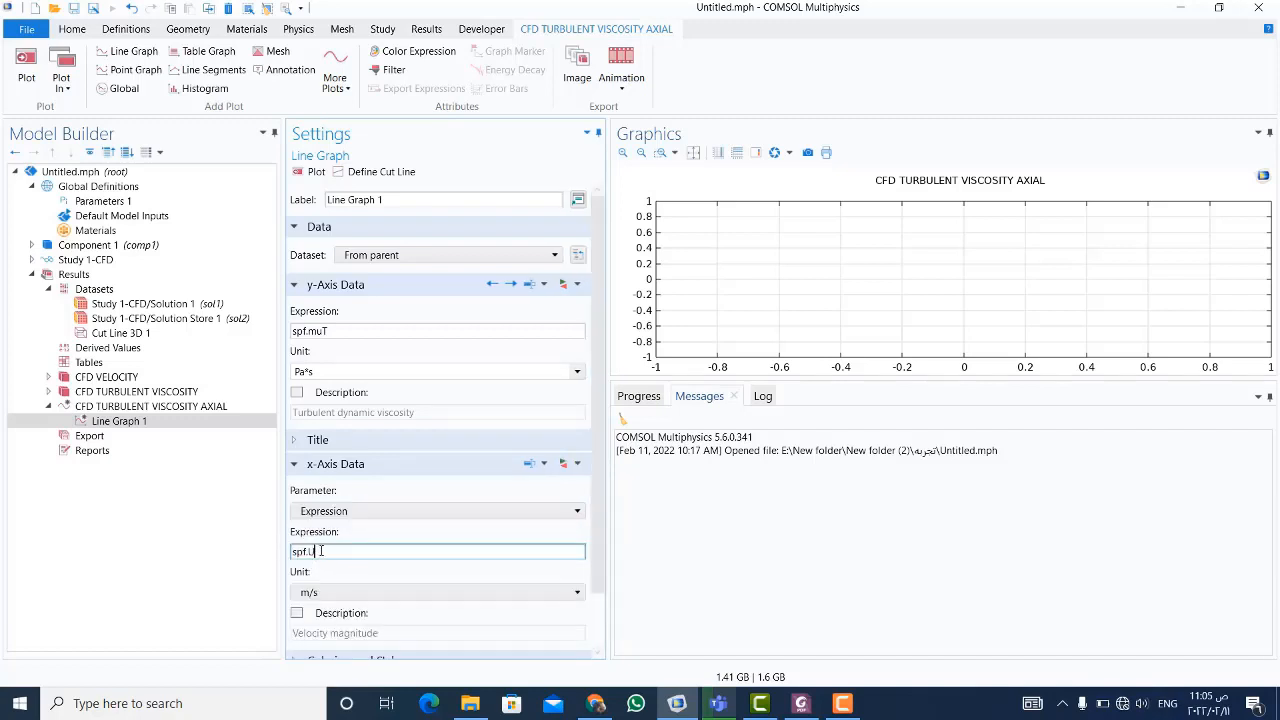
pyautogui.moveTo(318, 551); pyautogui.dragTo(247, 571)
pyautogui.write('z')
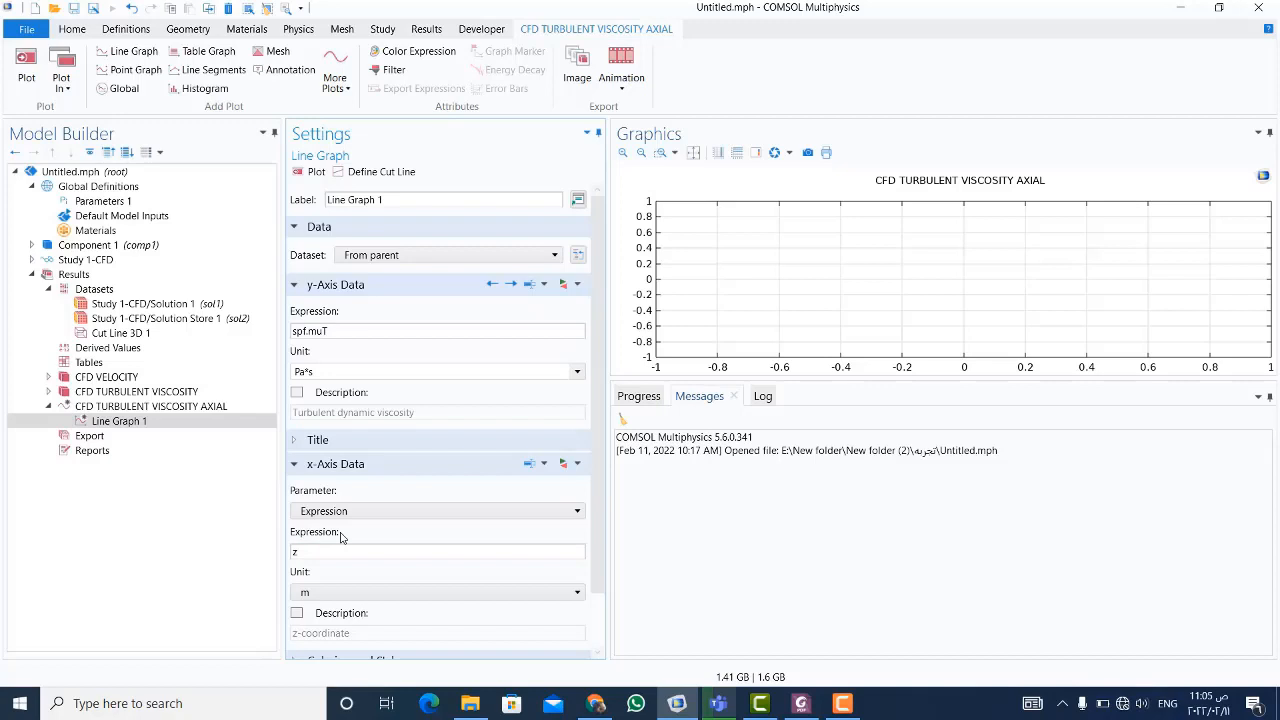
# - Give the line graph manual legends Ma=0.05 and Ma=0.1, and enlarge the graphics area to view the curves
pyautogui.scroll(-1, 340, 537)
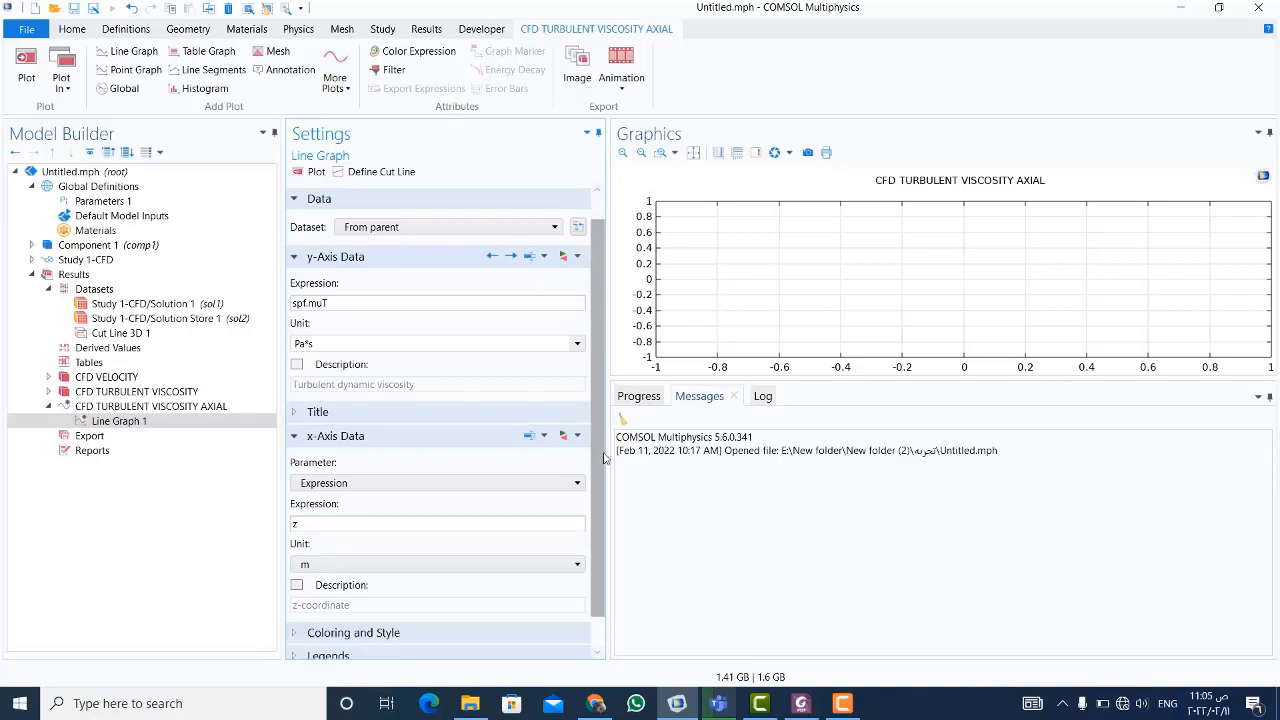
pyautogui.click(373, 487)
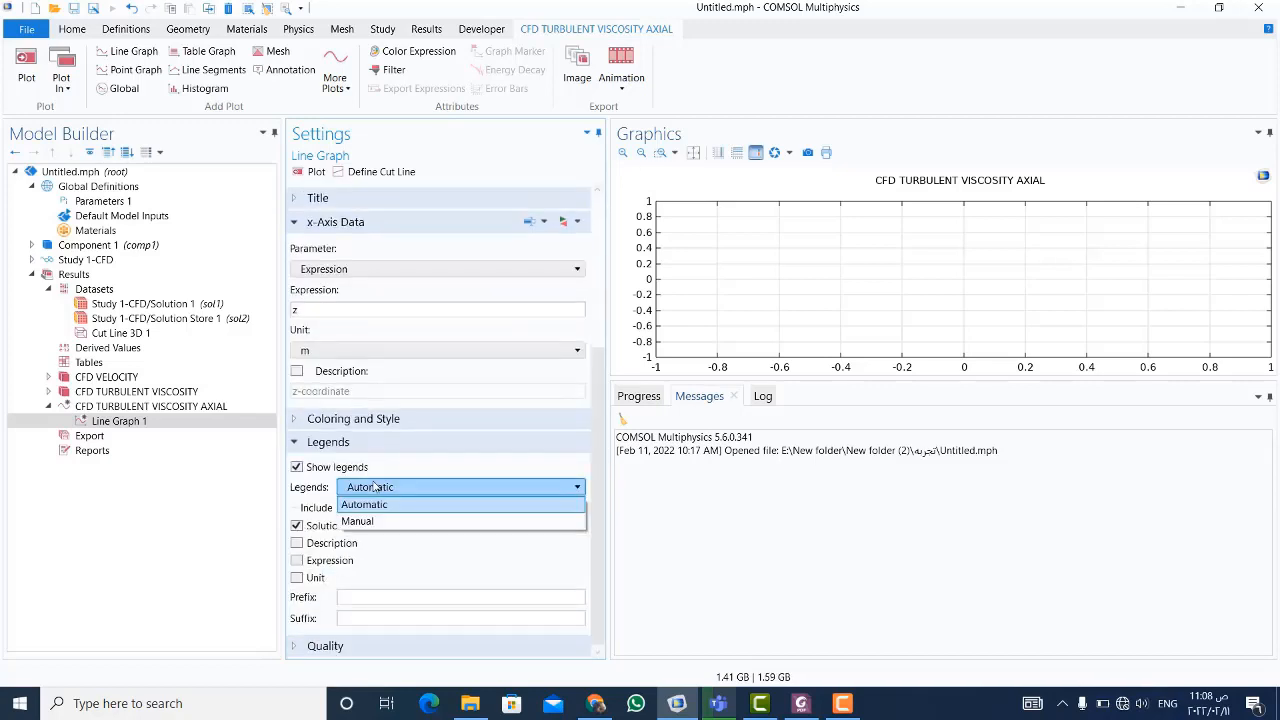
pyautogui.click(360, 521)
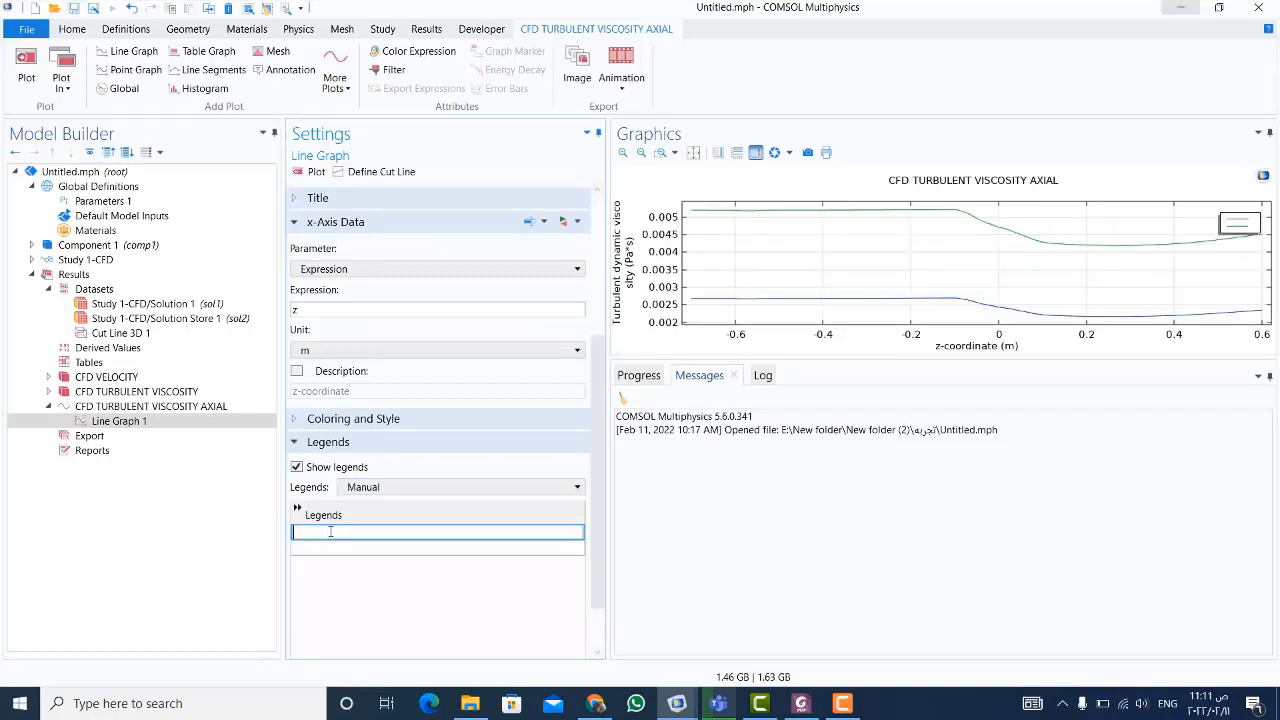
pyautogui.write('M')
pyautogui.press('BackSpace')
pyautogui.write('Ma=0.05')
pyautogui.click(321, 546)
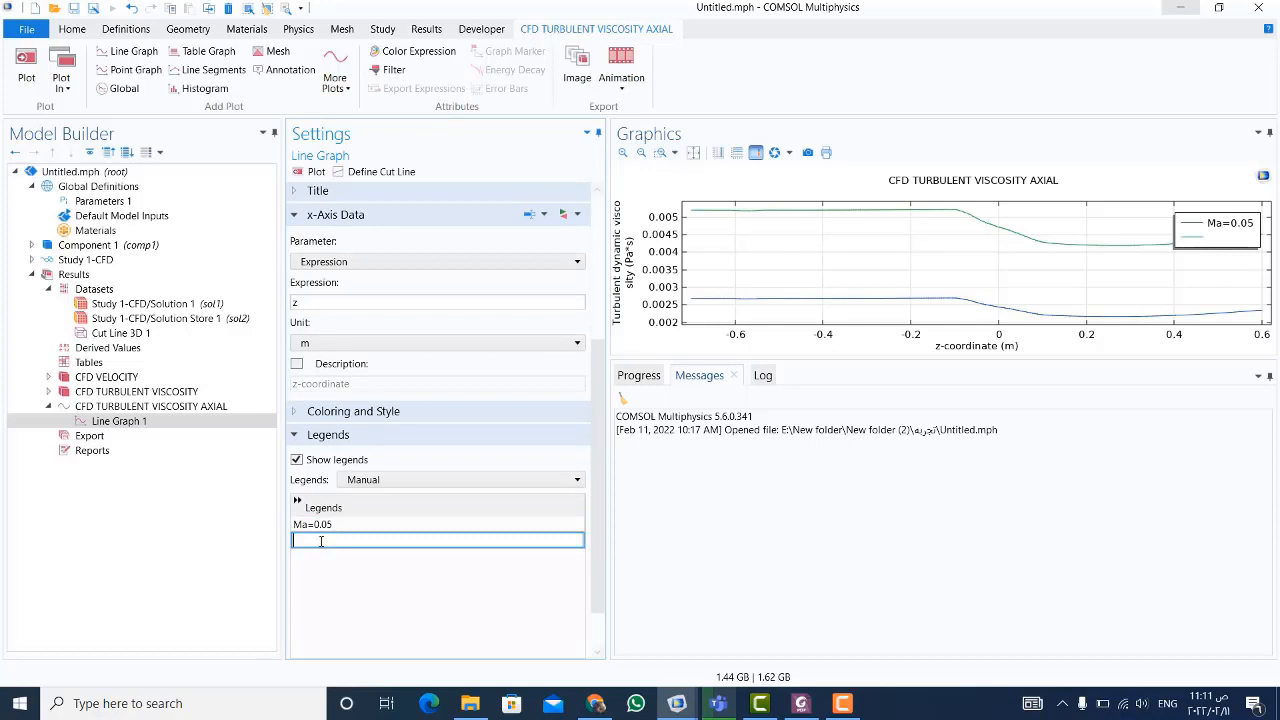
pyautogui.write('Ma=0.1')
pyautogui.click(440, 607)
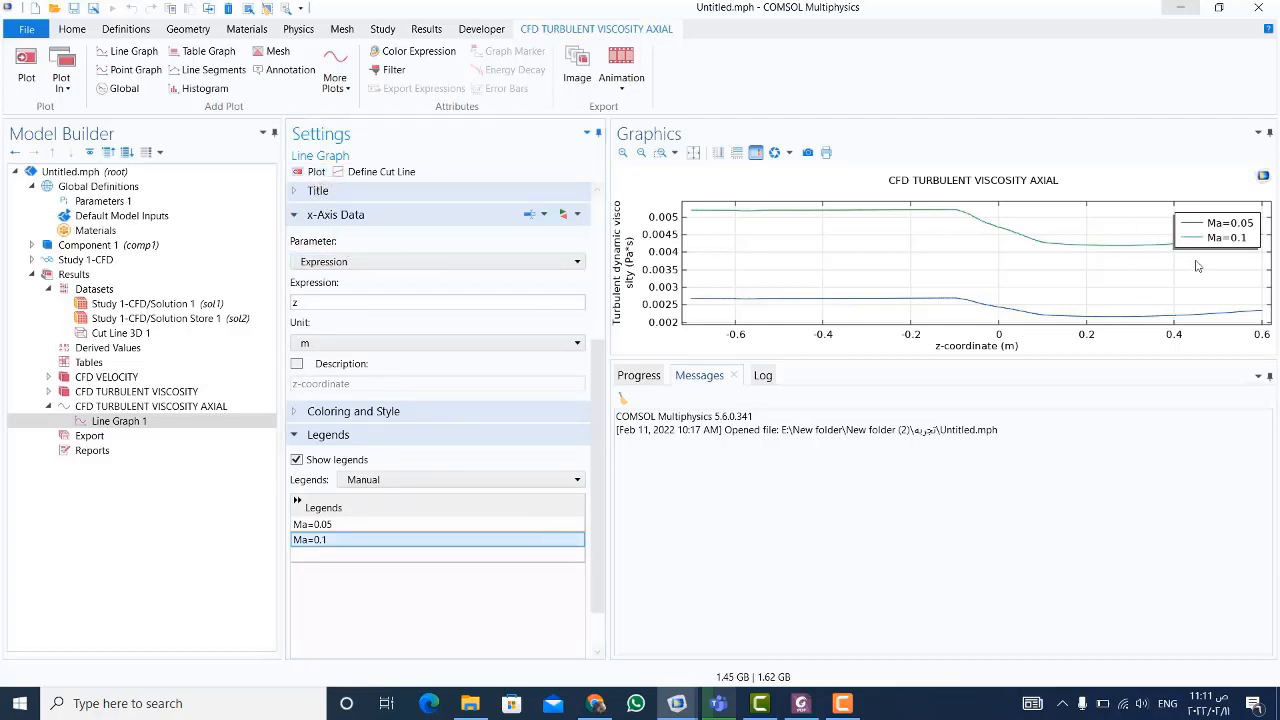
pyautogui.moveTo(955, 357); pyautogui.dragTo(964, 681)
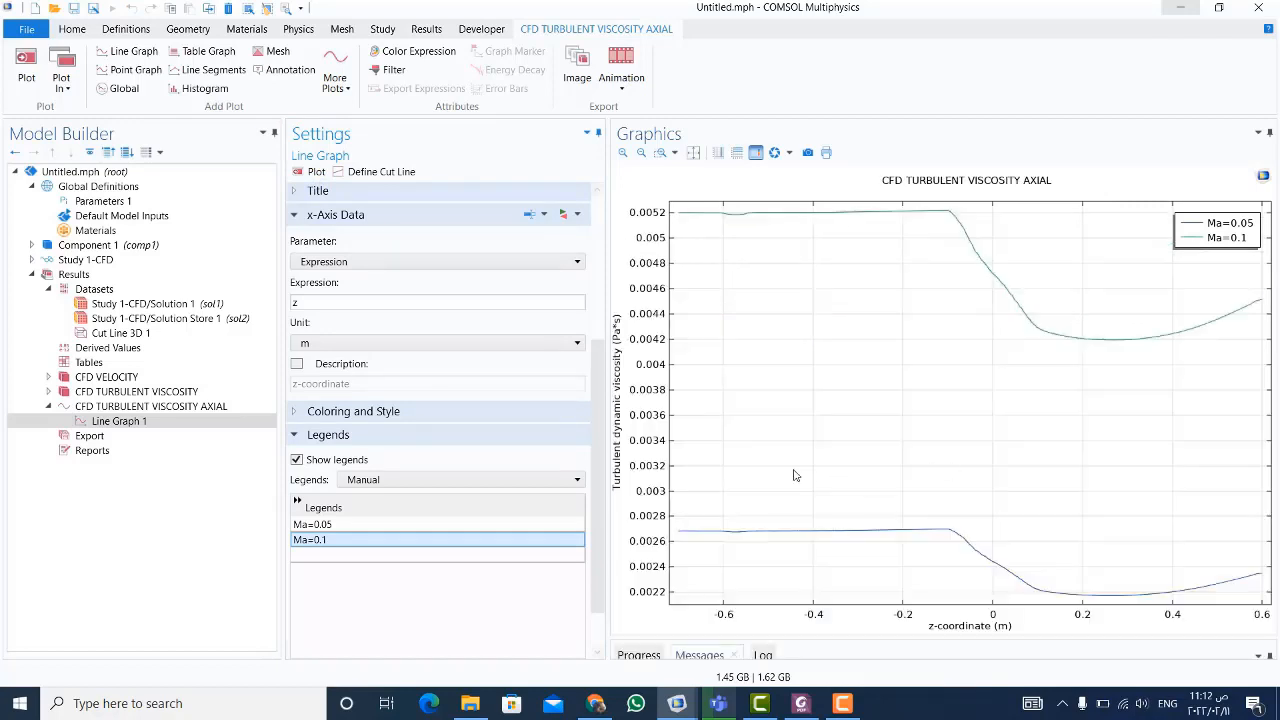